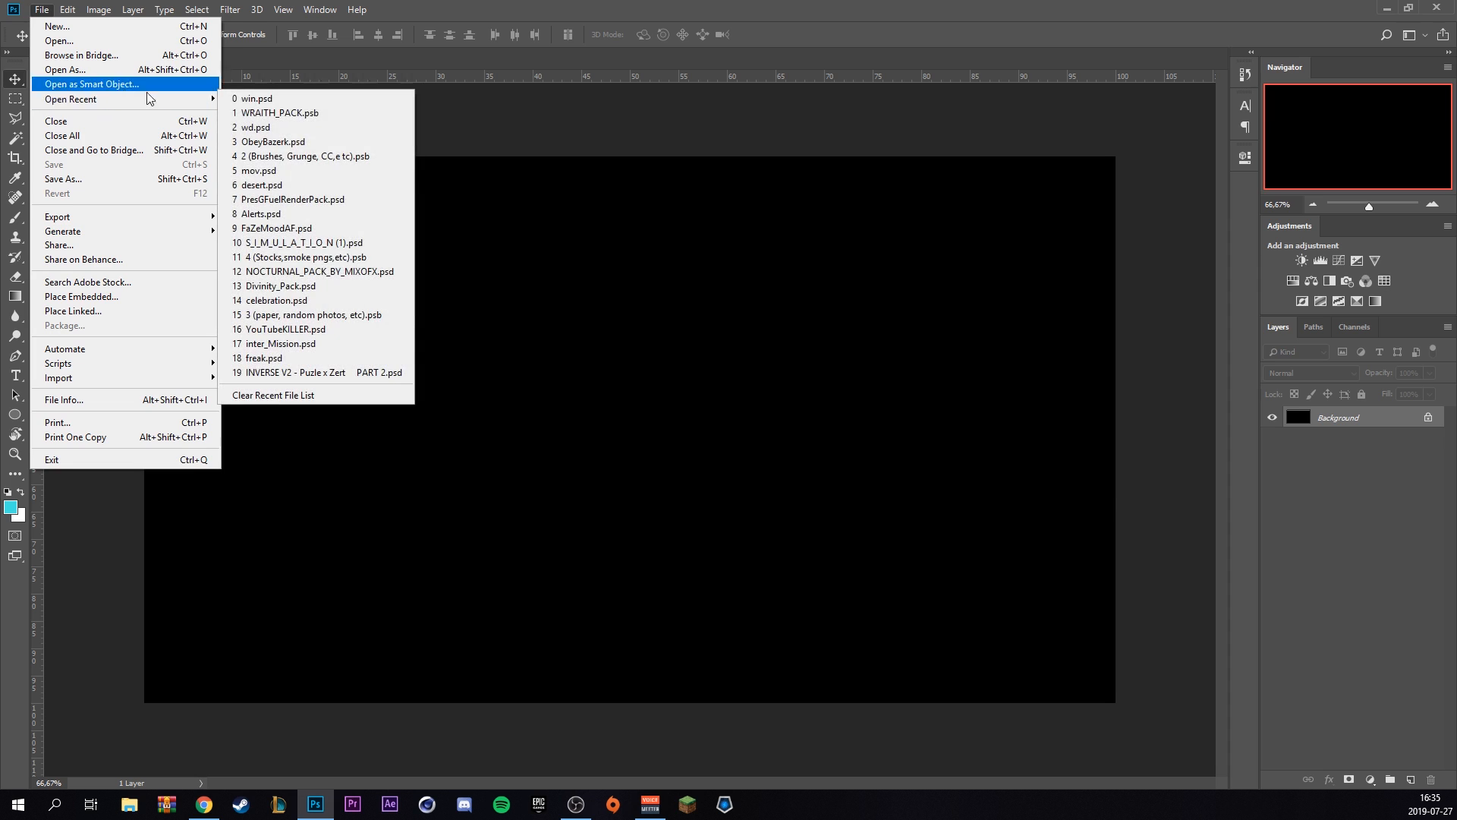
Open the recent file WRAITH_PACK.psb and hide its cover layer and its "Thank you!" layer
{"action": "left_click", "coordinate": [250, 111]}
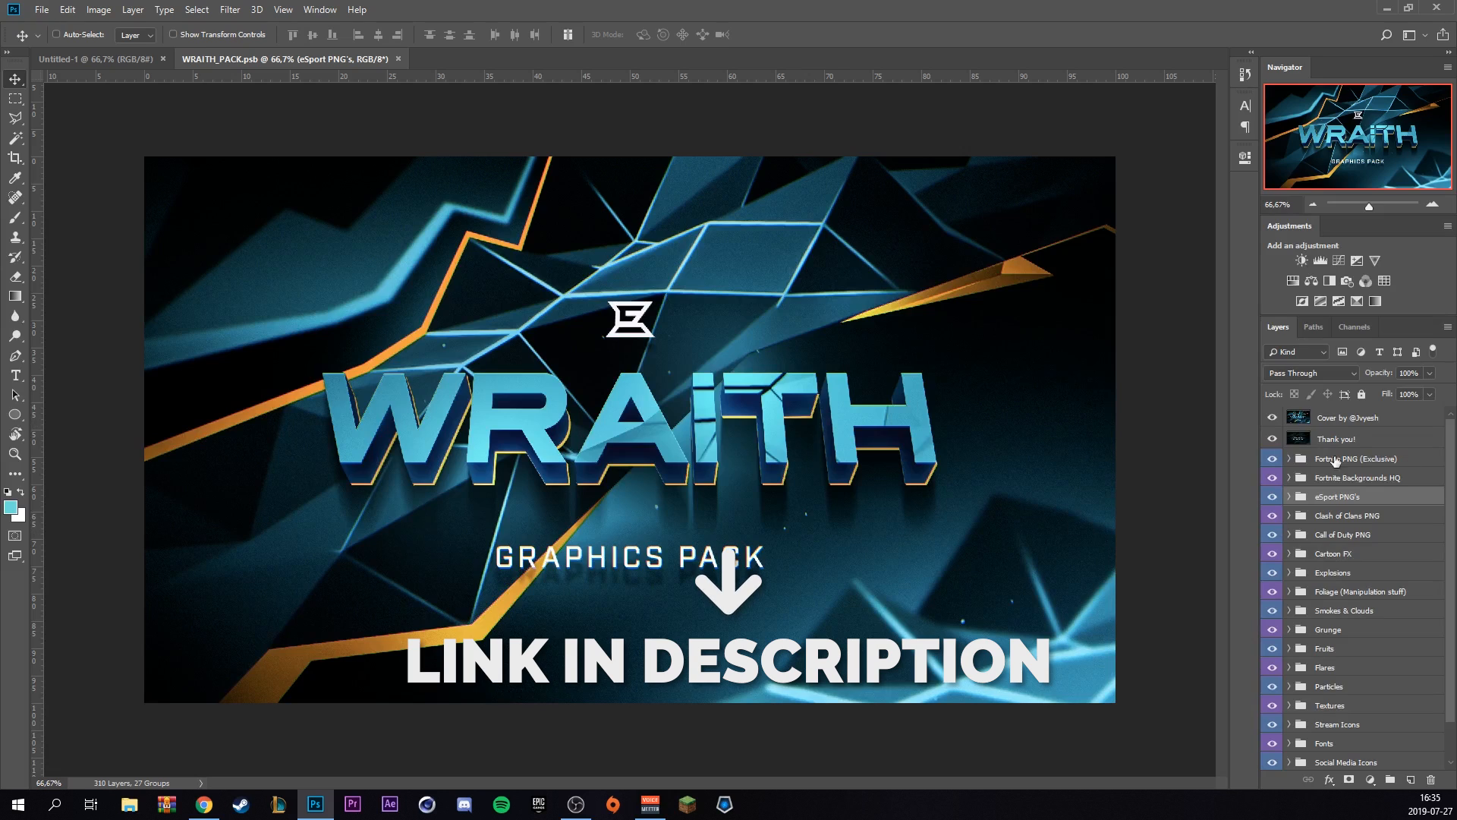
{"action": "left_click", "coordinate": [1272, 439]}
{"action": "left_click", "coordinate": [1272, 418]}
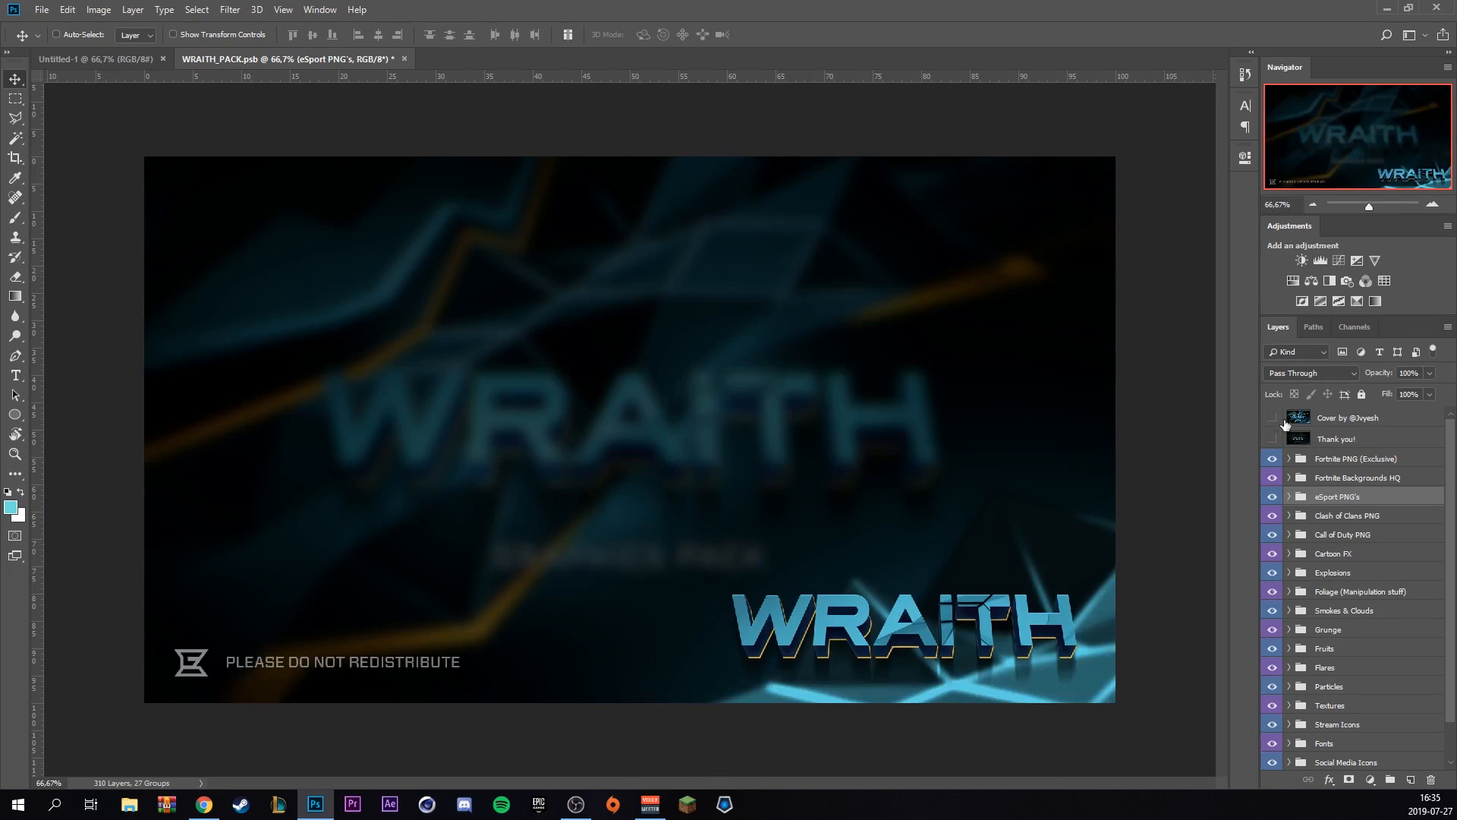
Show the pirate ship harbour image from the Fortnite Backgrounds HQ group and copy it into the Untitled-1 document
{"action": "left_click", "coordinate": [1289, 478]}
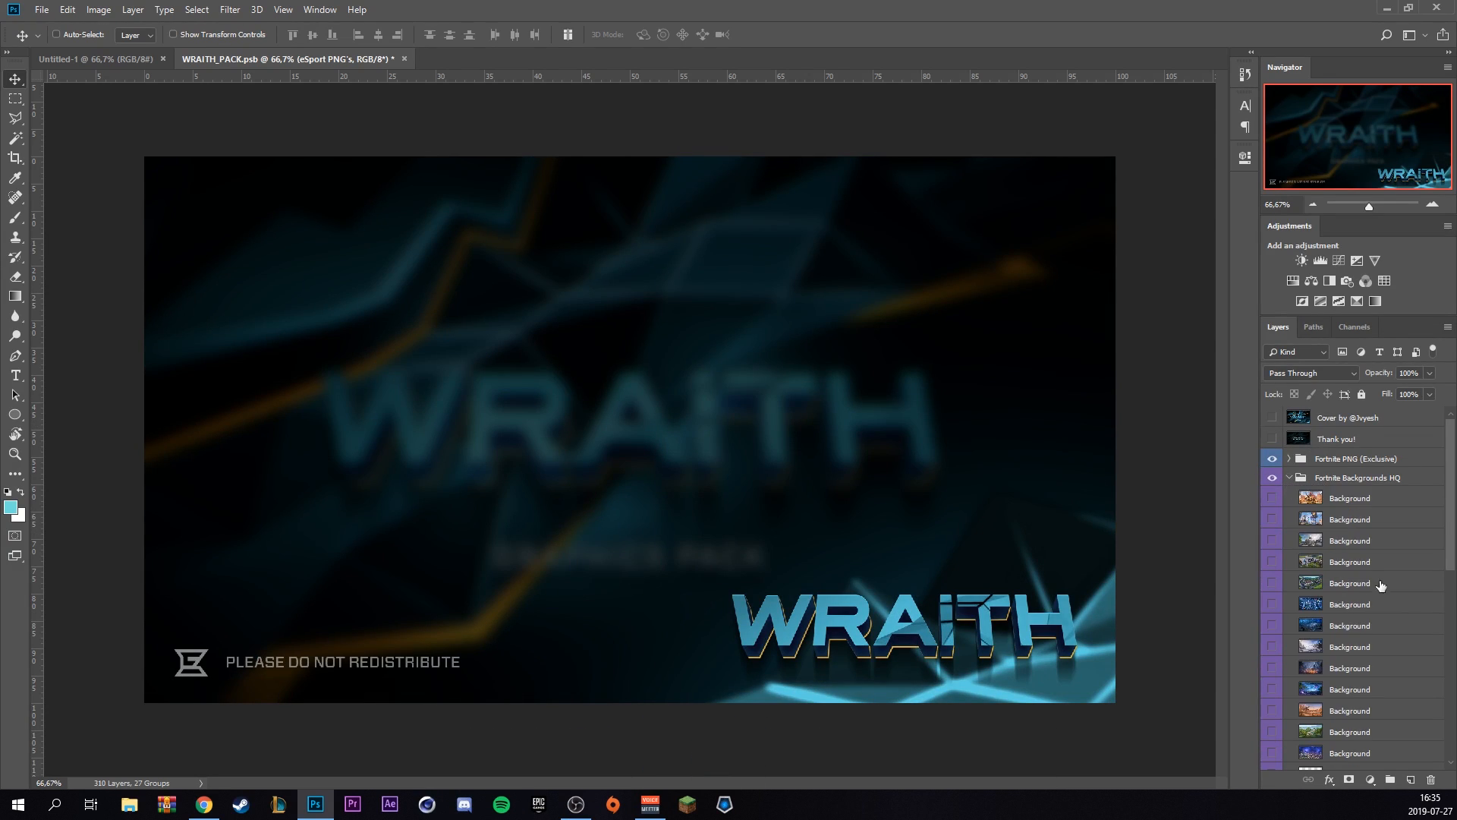
{"action": "scroll", "coordinate": [1291, 609], "scroll_direction": "down", "scroll_amount": 2}
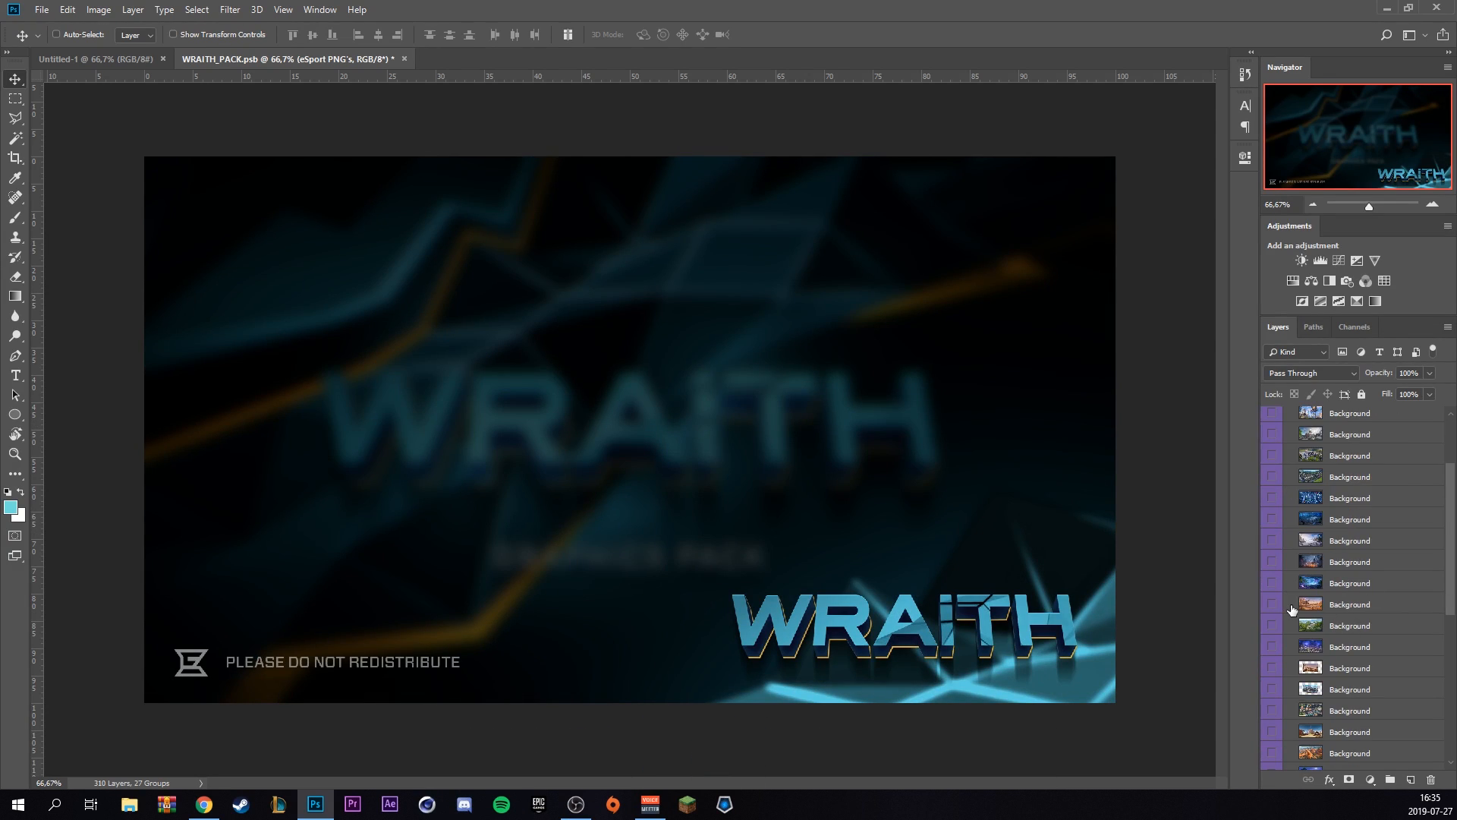
{"action": "left_click", "coordinate": [1269, 713]}
{"action": "left_click", "coordinate": [1336, 713]}
{"action": "key", "text": "b"}
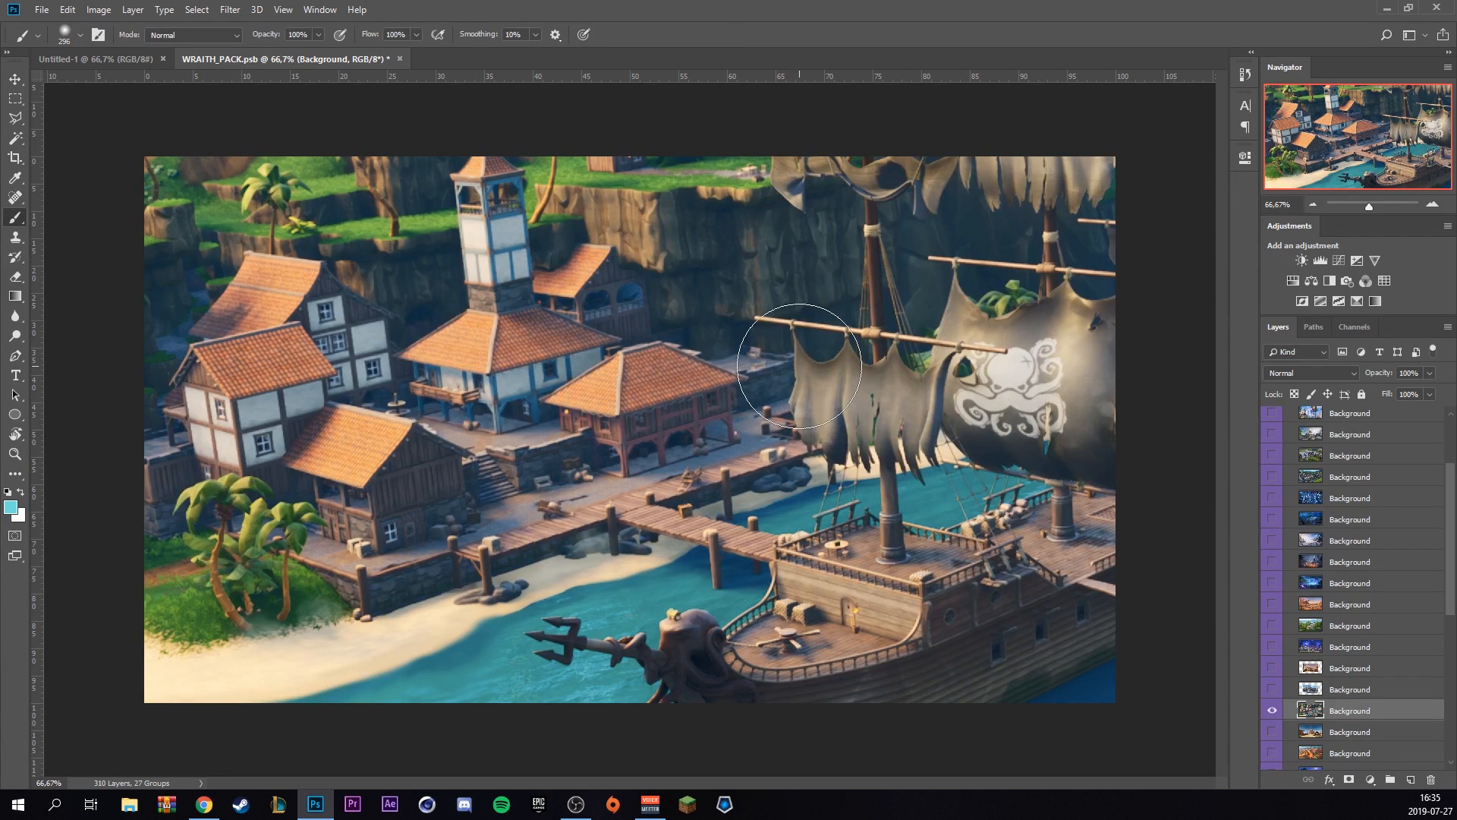
{"action": "key", "text": "v"}
{"action": "left_click_drag", "start_coordinate": [799, 366], "coordinate": [498, 466]}
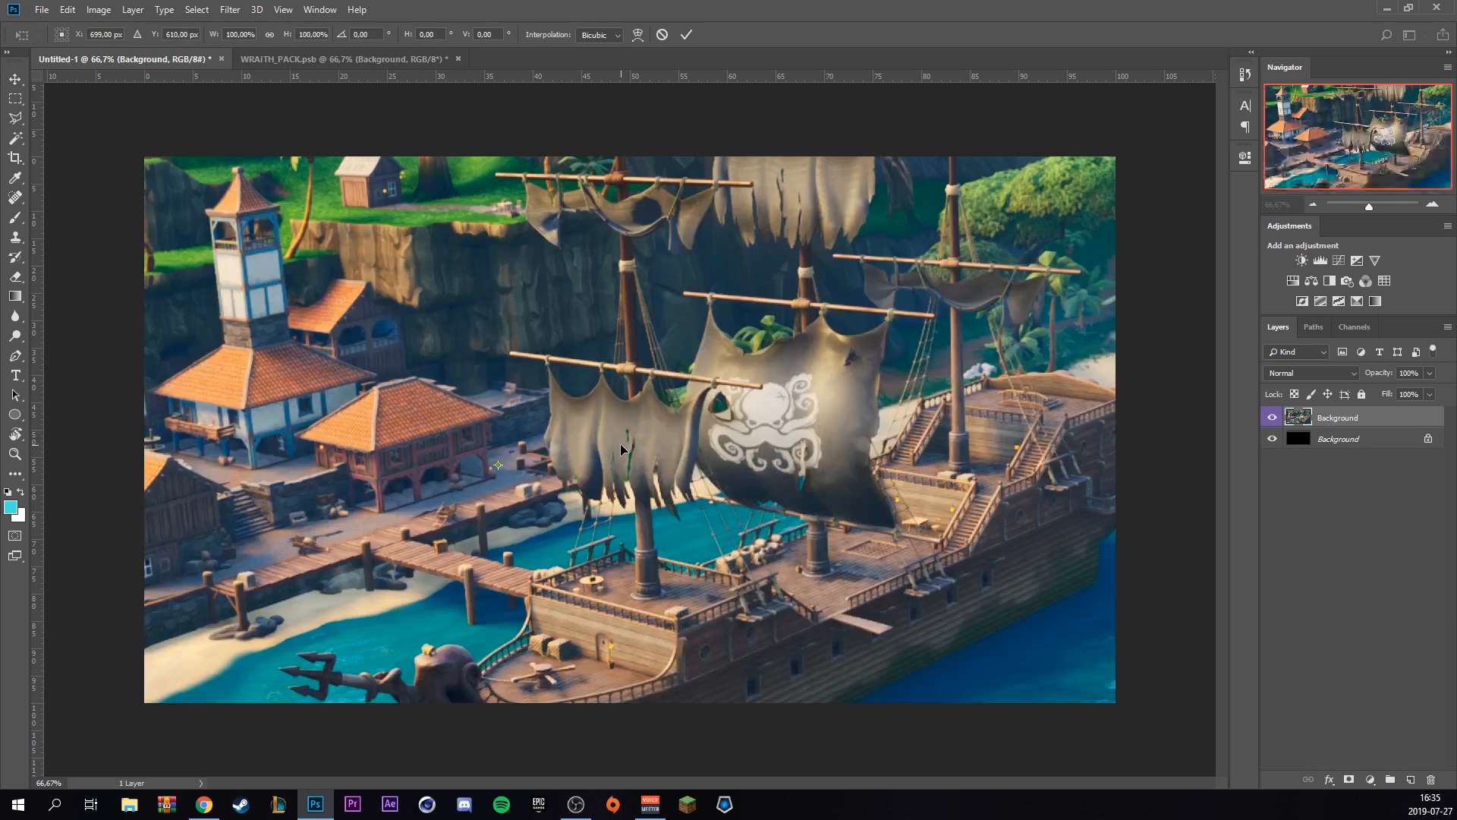
Scale the harbour background down to about 72% and position it so the whole pirate ship fits within the canvas
{"action": "key", "text": "ctrl+t"}
{"action": "key", "text": "ctrl+0"}
{"action": "scroll", "coordinate": [638, 402], "scroll_direction": "down", "scroll_amount": 3}
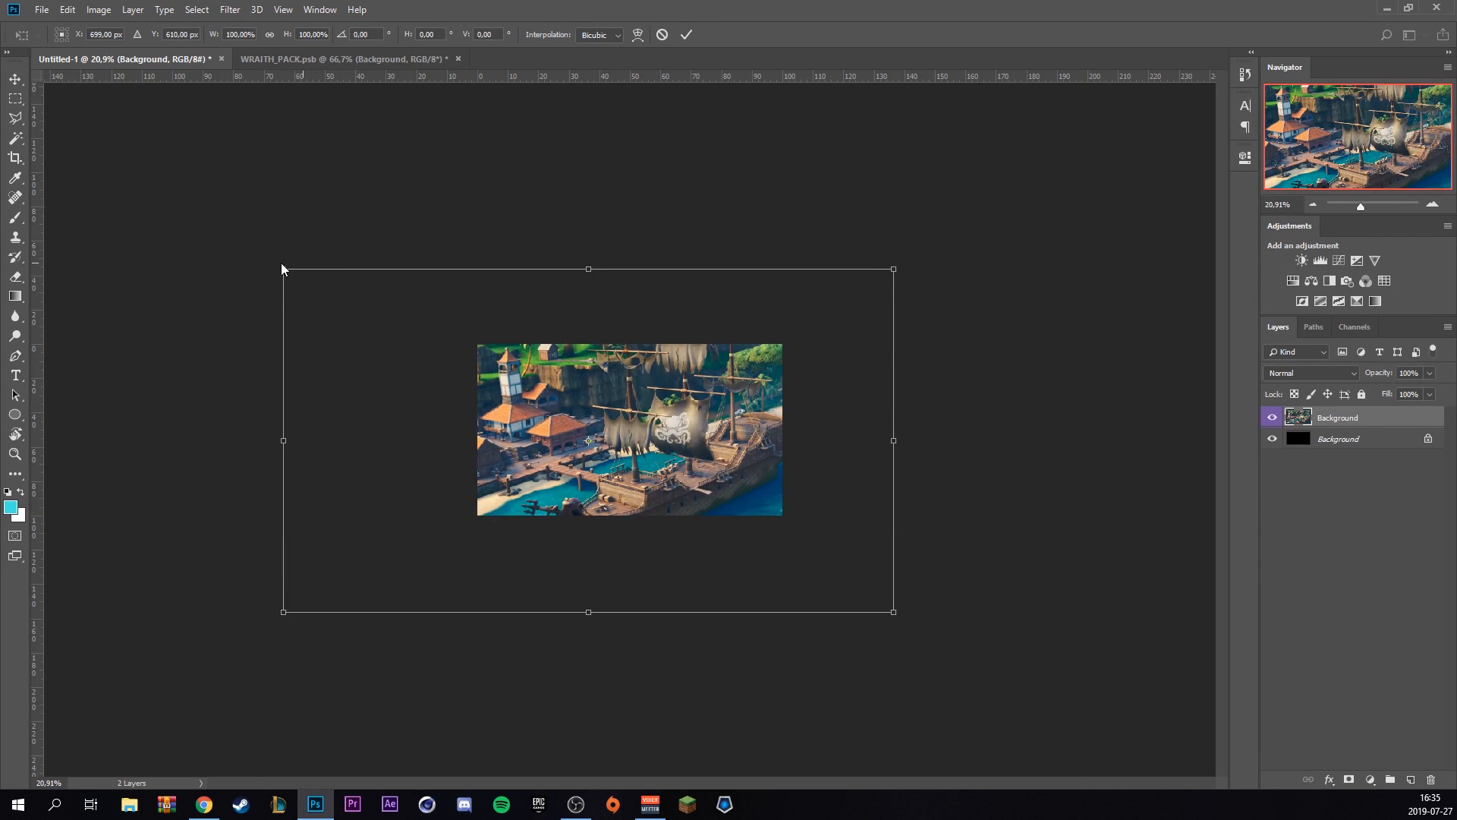
{"action": "left_click_drag", "start_coordinate": [284, 269], "coordinate": [455, 366]}
{"action": "scroll", "coordinate": [455, 366], "scroll_direction": "up", "scroll_amount": 4}
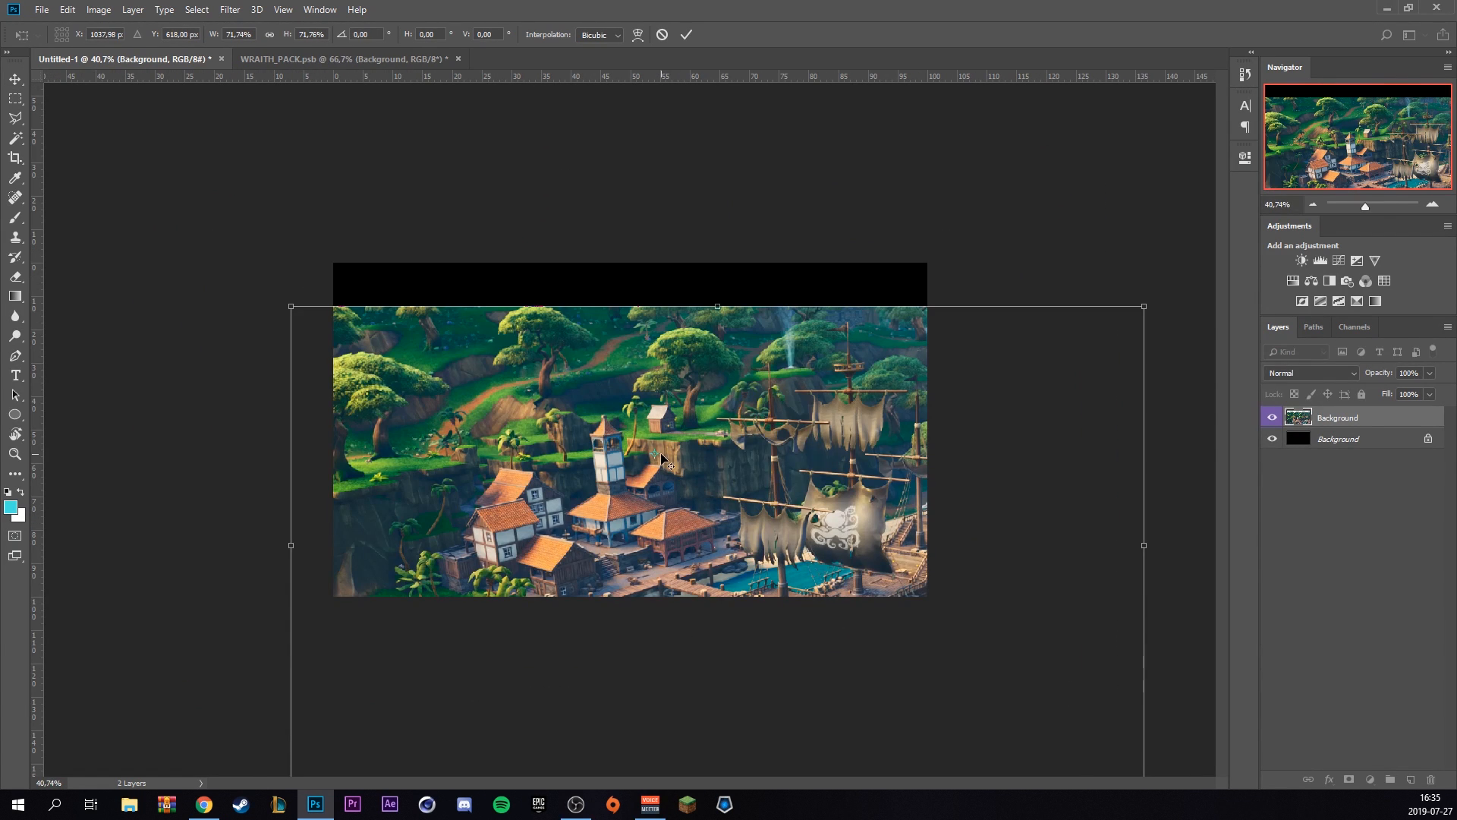
{"action": "left_click_drag", "start_coordinate": [661, 456], "coordinate": [626, 501]}
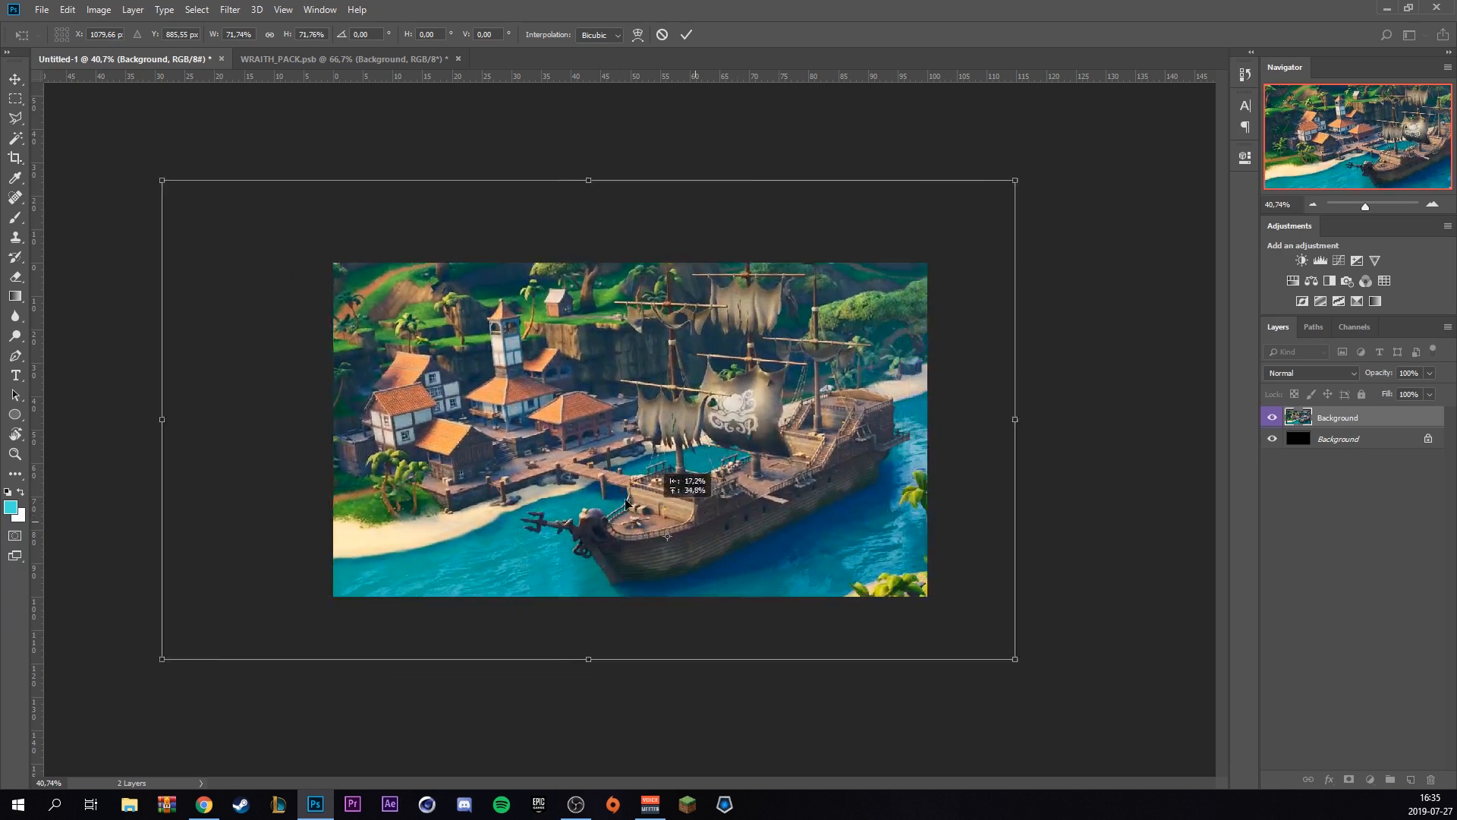
{"action": "left_click_drag", "start_coordinate": [626, 501], "coordinate": [585, 485]}
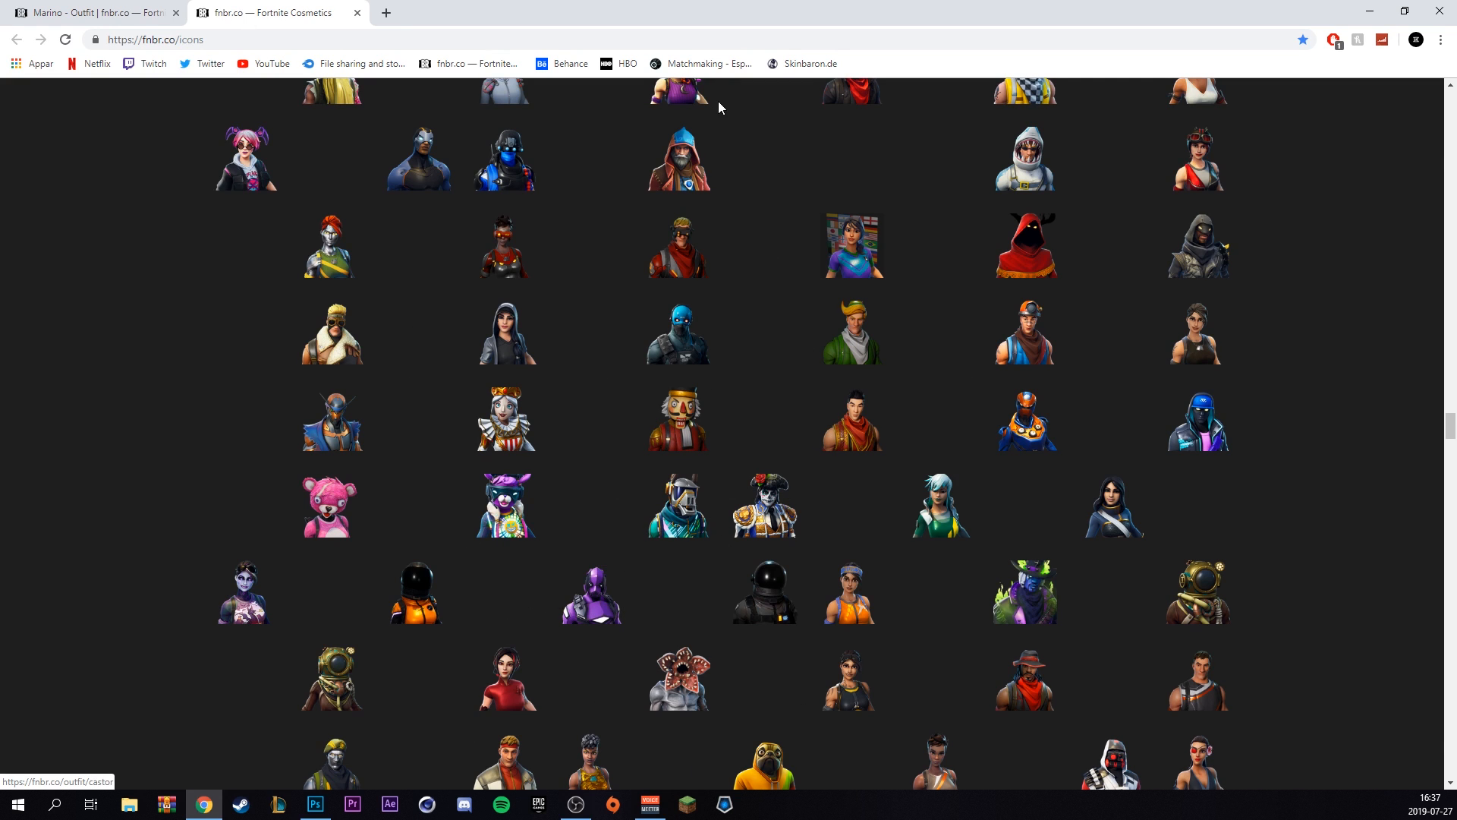
Switch to the browser's Marino outfit page and save its Featured character image to disk
{"action": "left_click", "coordinate": [104, 6]}
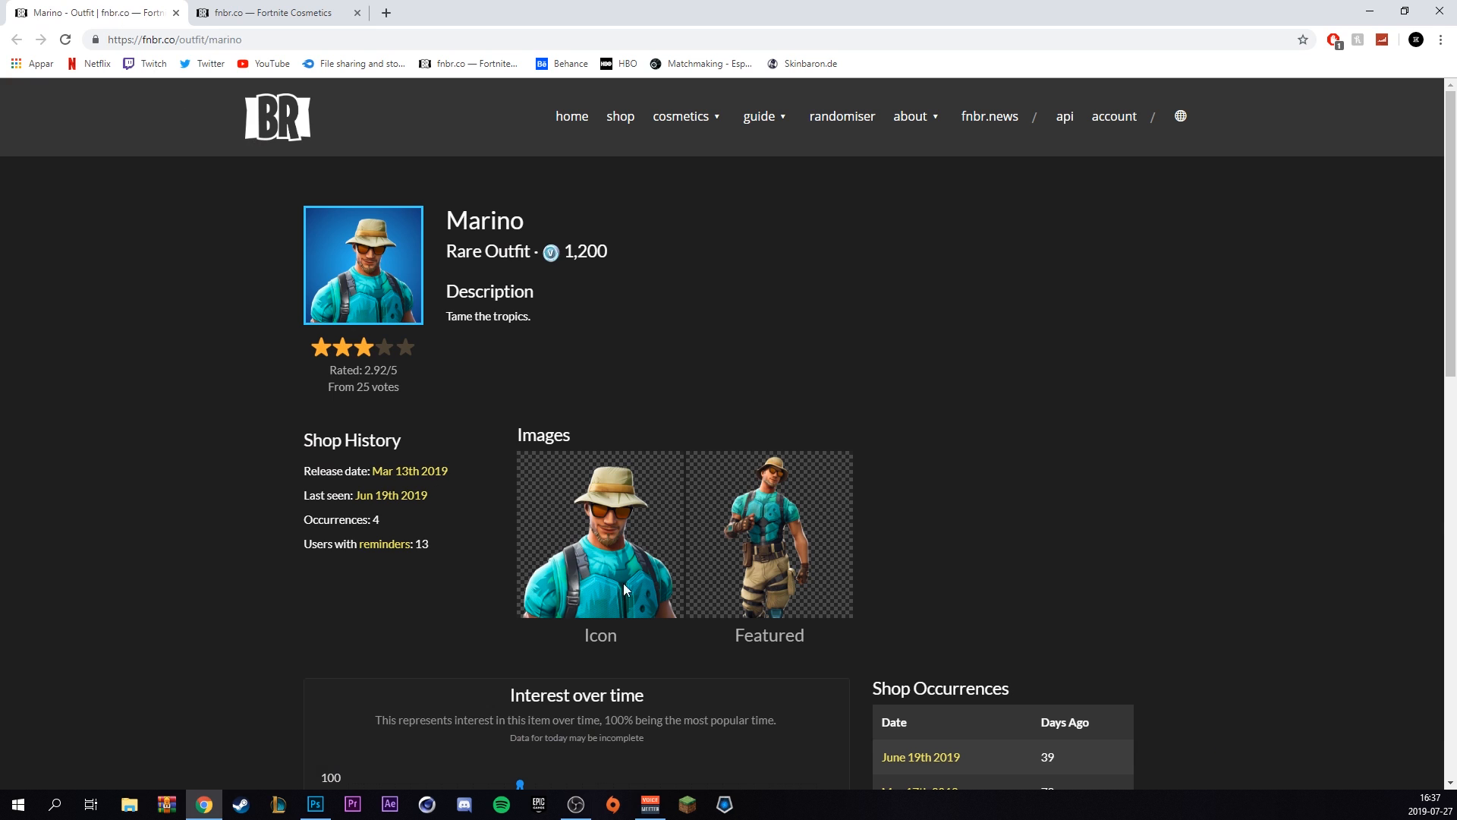
{"action": "right_click", "coordinate": [764, 519]}
{"action": "left_click", "coordinate": [835, 533]}
{"action": "left_click", "coordinate": [596, 391]}
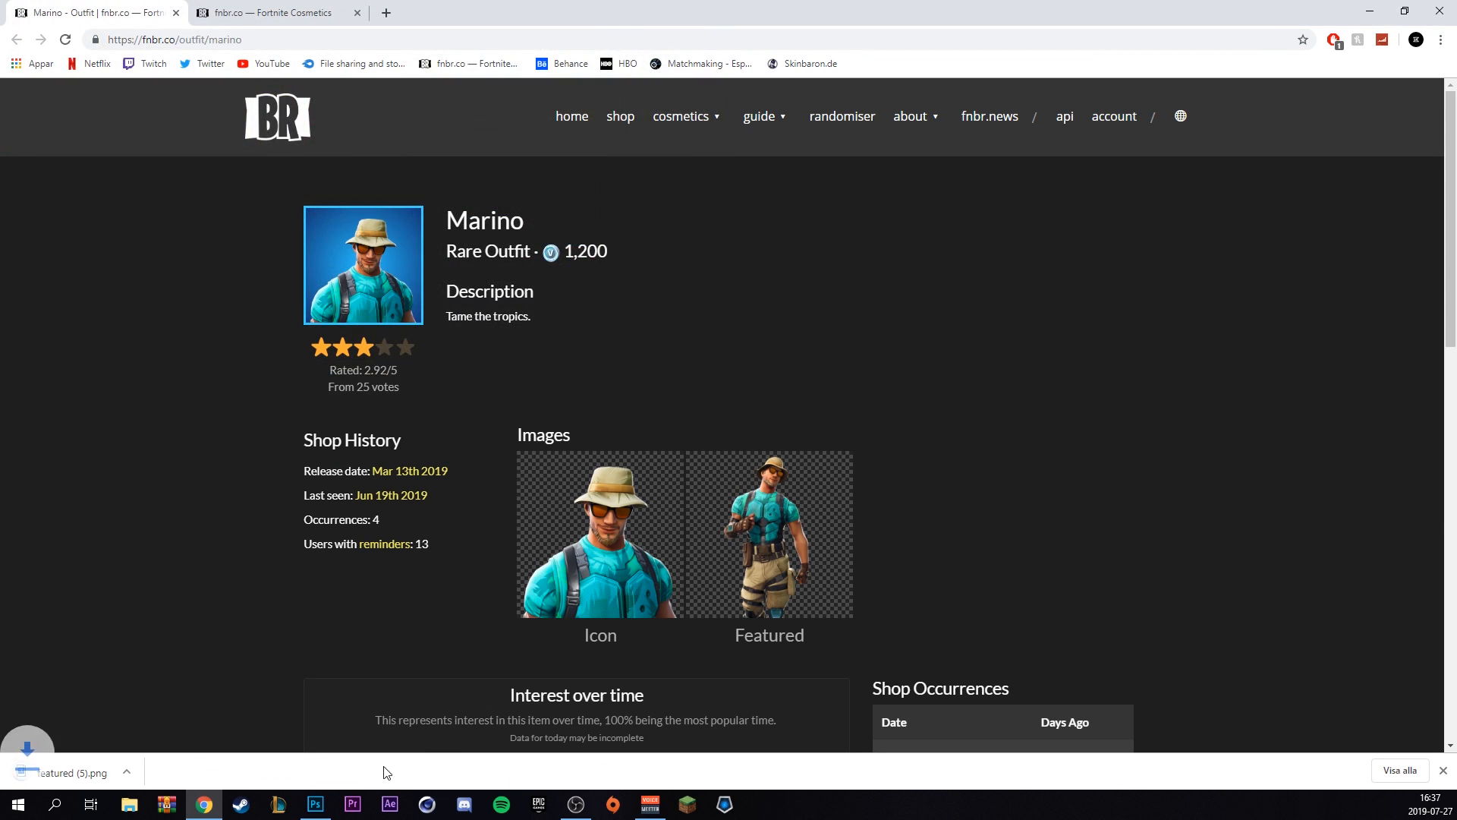
Place the downloaded featured (5) image into the Untitled-1 document and move its layer above the Background layer
{"action": "left_click_drag", "start_coordinate": [52, 767], "coordinate": [398, 465]}
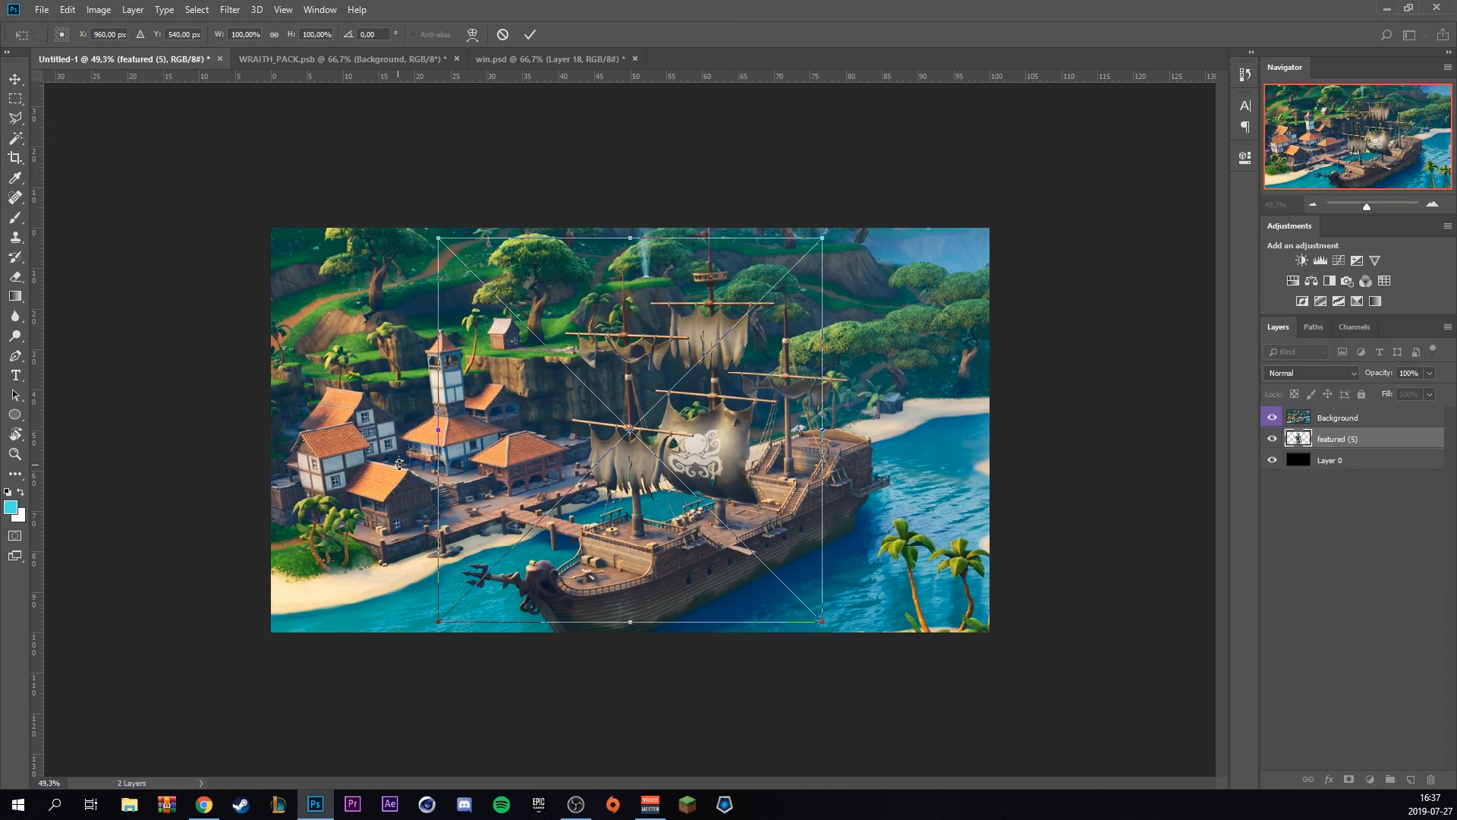
{"action": "left_click", "coordinate": [530, 35]}
{"action": "left_click_drag", "start_coordinate": [1339, 440], "coordinate": [1333, 420]}
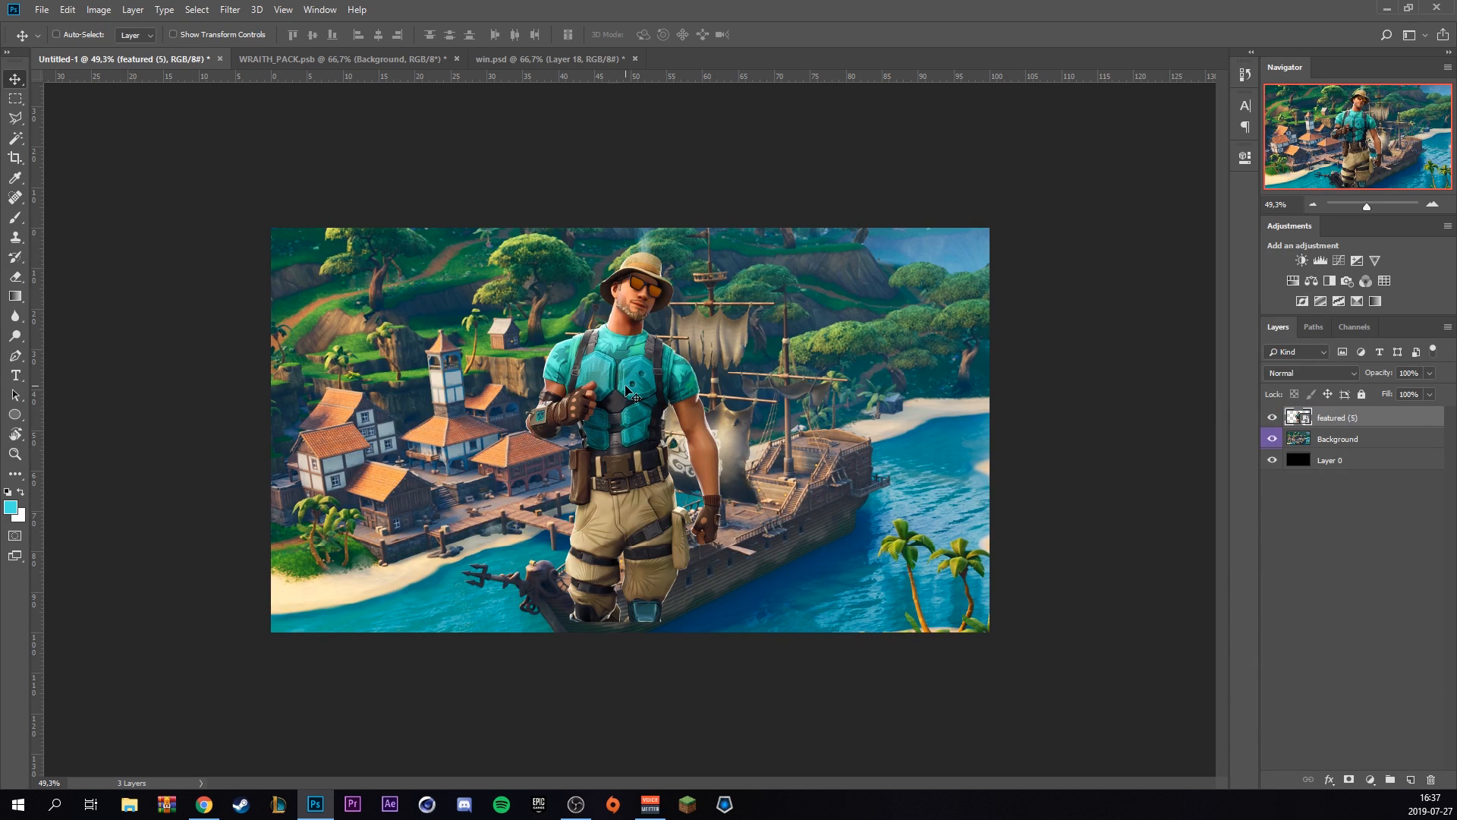
Enlarge the Marino character and position him on the left half of the canvas, cropped at the waist
{"action": "key", "text": "y"}
{"action": "key", "text": "ctrl+t"}
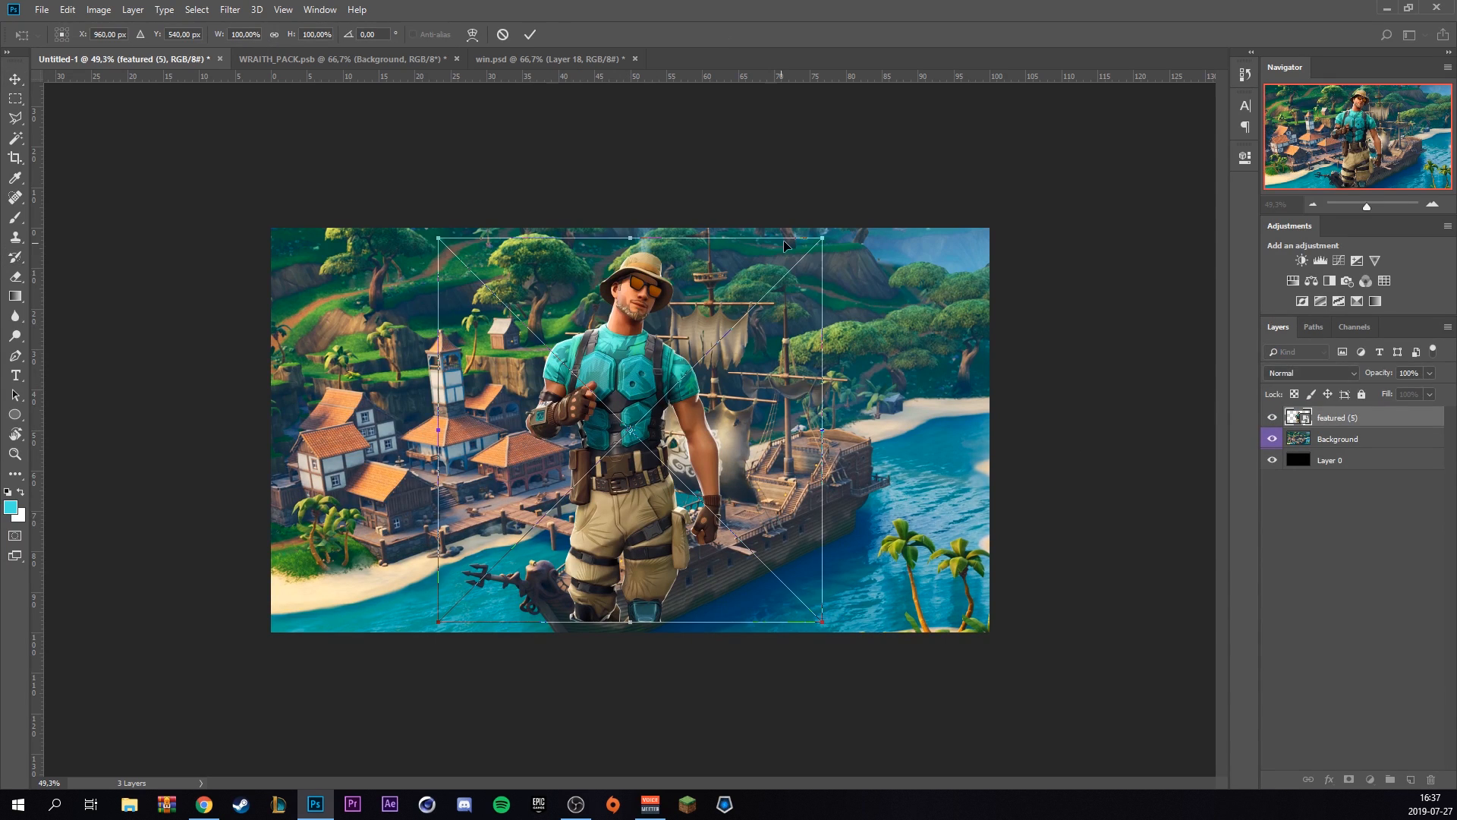
{"action": "left_click_drag", "start_coordinate": [820, 241], "coordinate": [547, 493]}
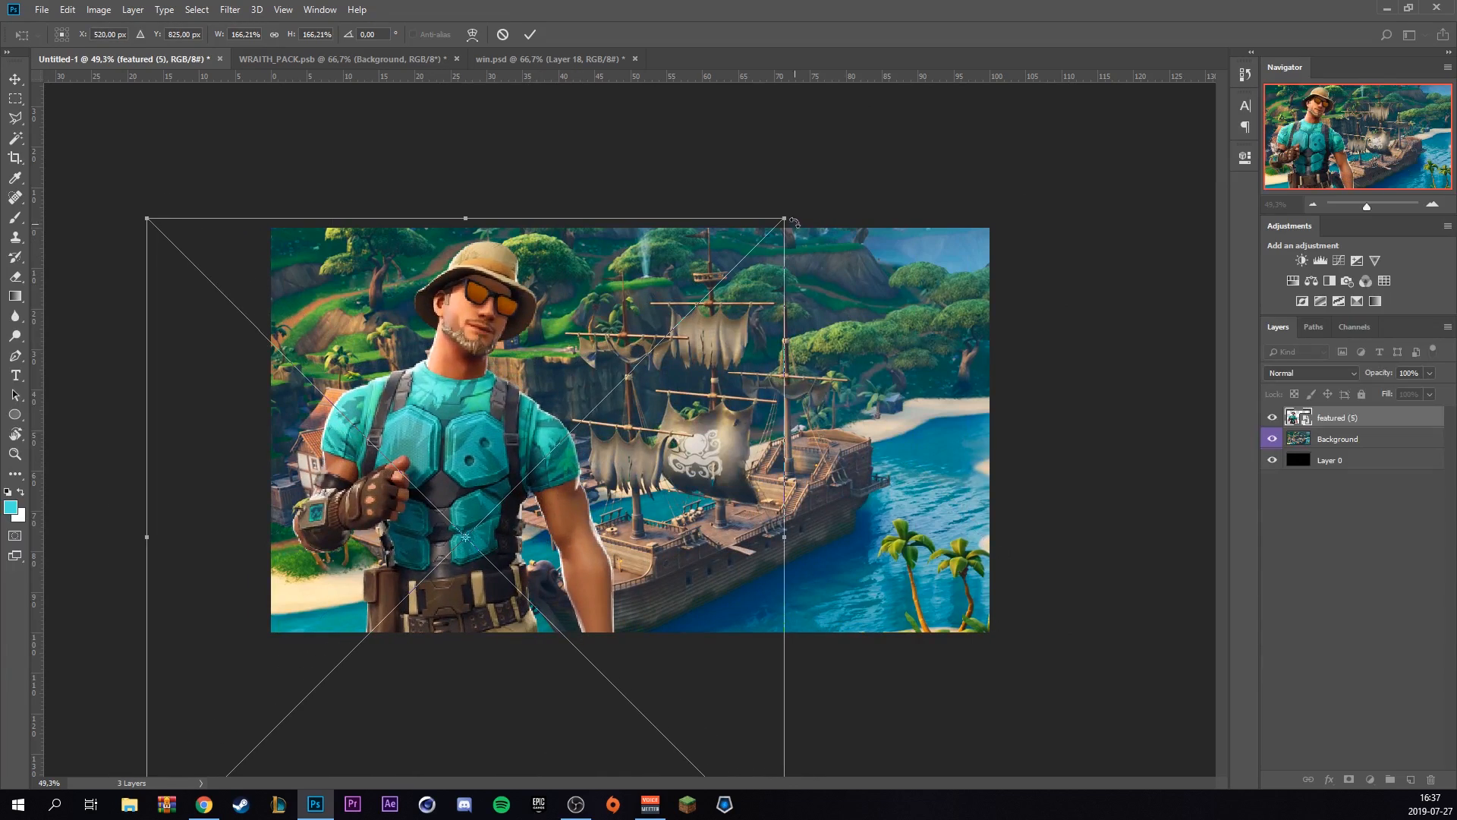
{"action": "left_click_drag", "start_coordinate": [784, 218], "coordinate": [909, 92]}
{"action": "left_click_drag", "start_coordinate": [675, 315], "coordinate": [643, 396]}
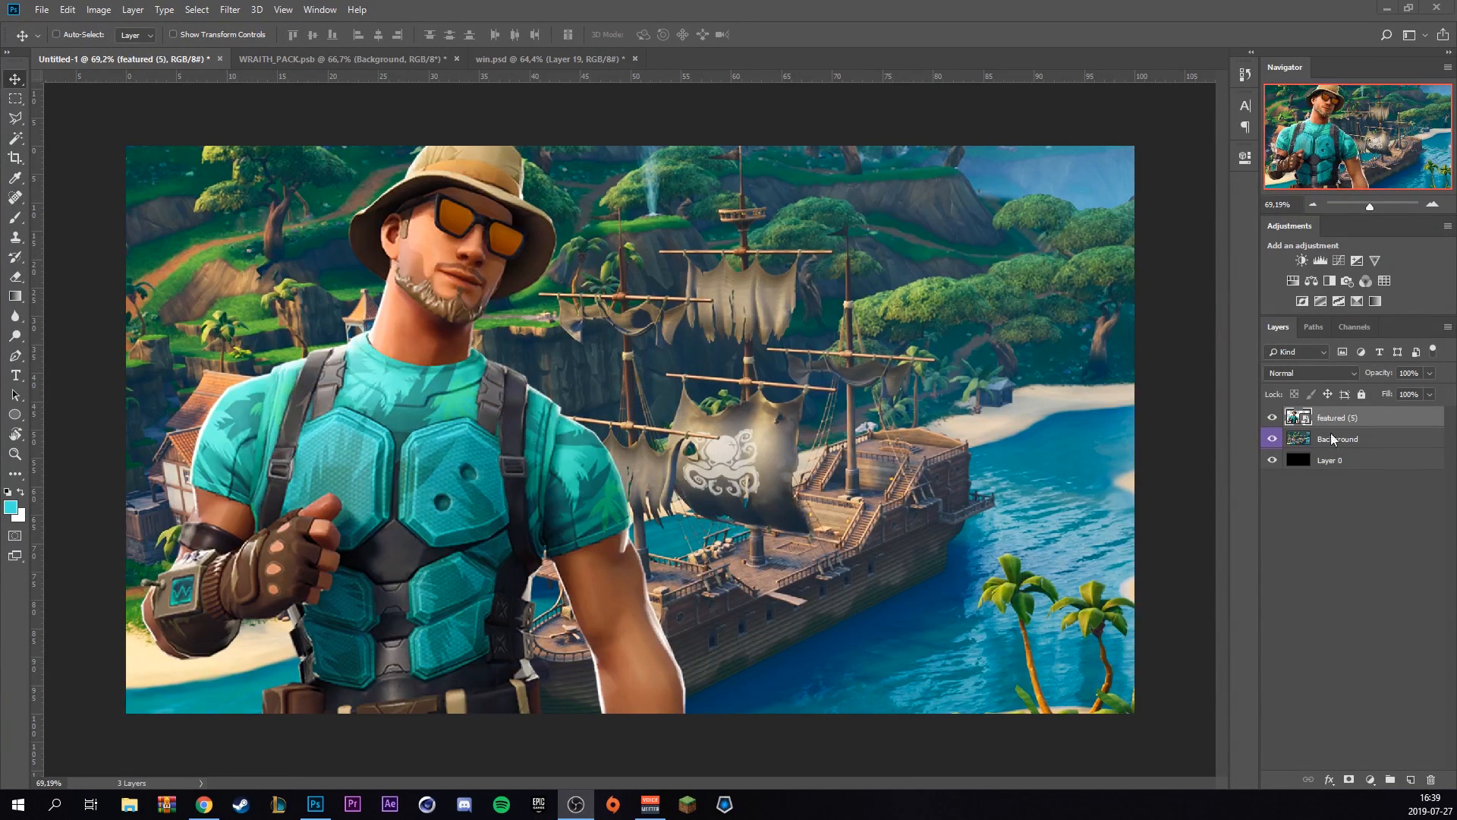
Add a new layer above the harbour Background layer and prepare a soft black brush 1186 px in diameter
{"action": "left_click", "coordinate": [1353, 444]}
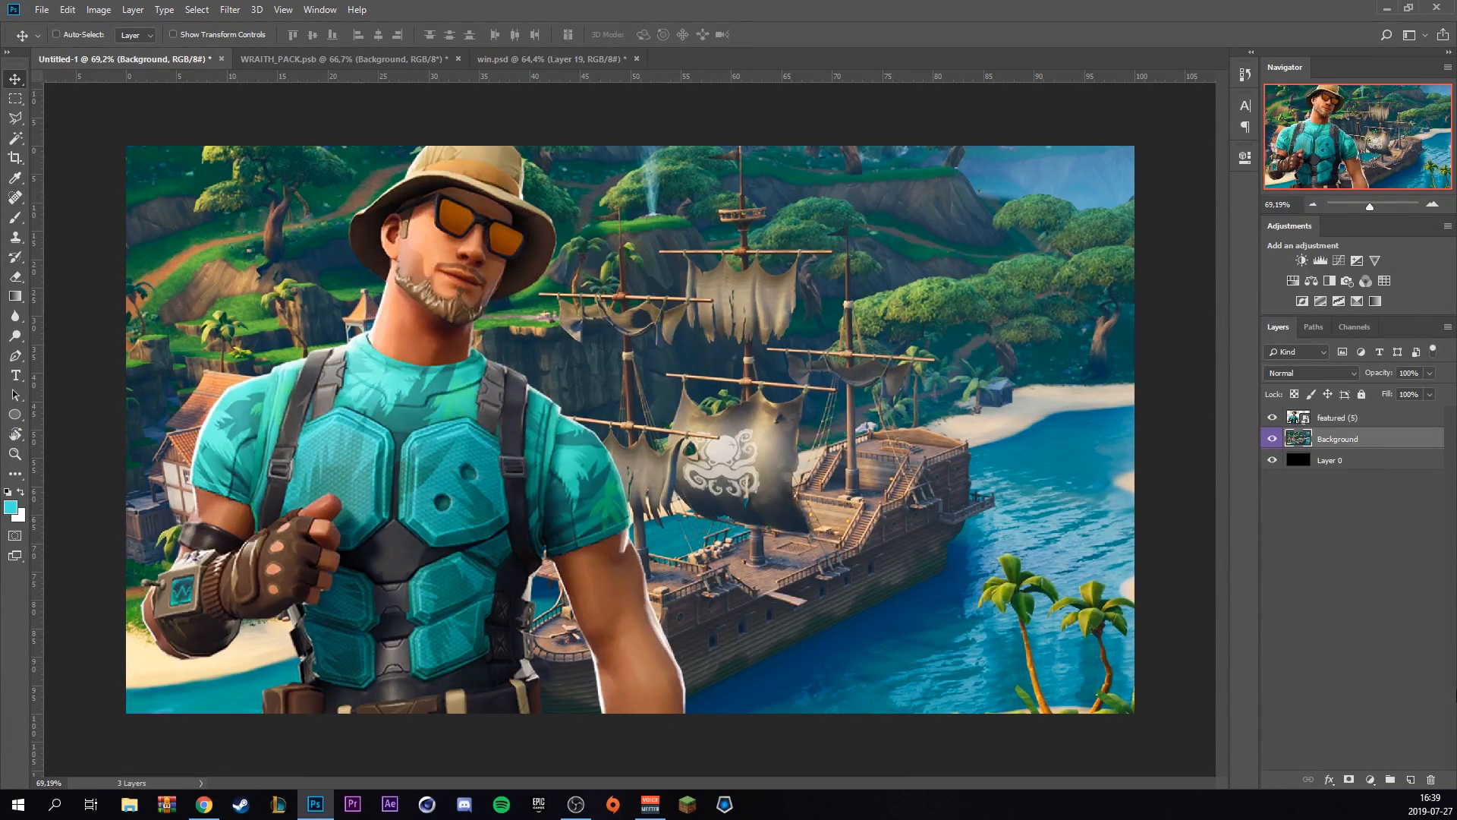
{"action": "left_click", "coordinate": [1410, 779]}
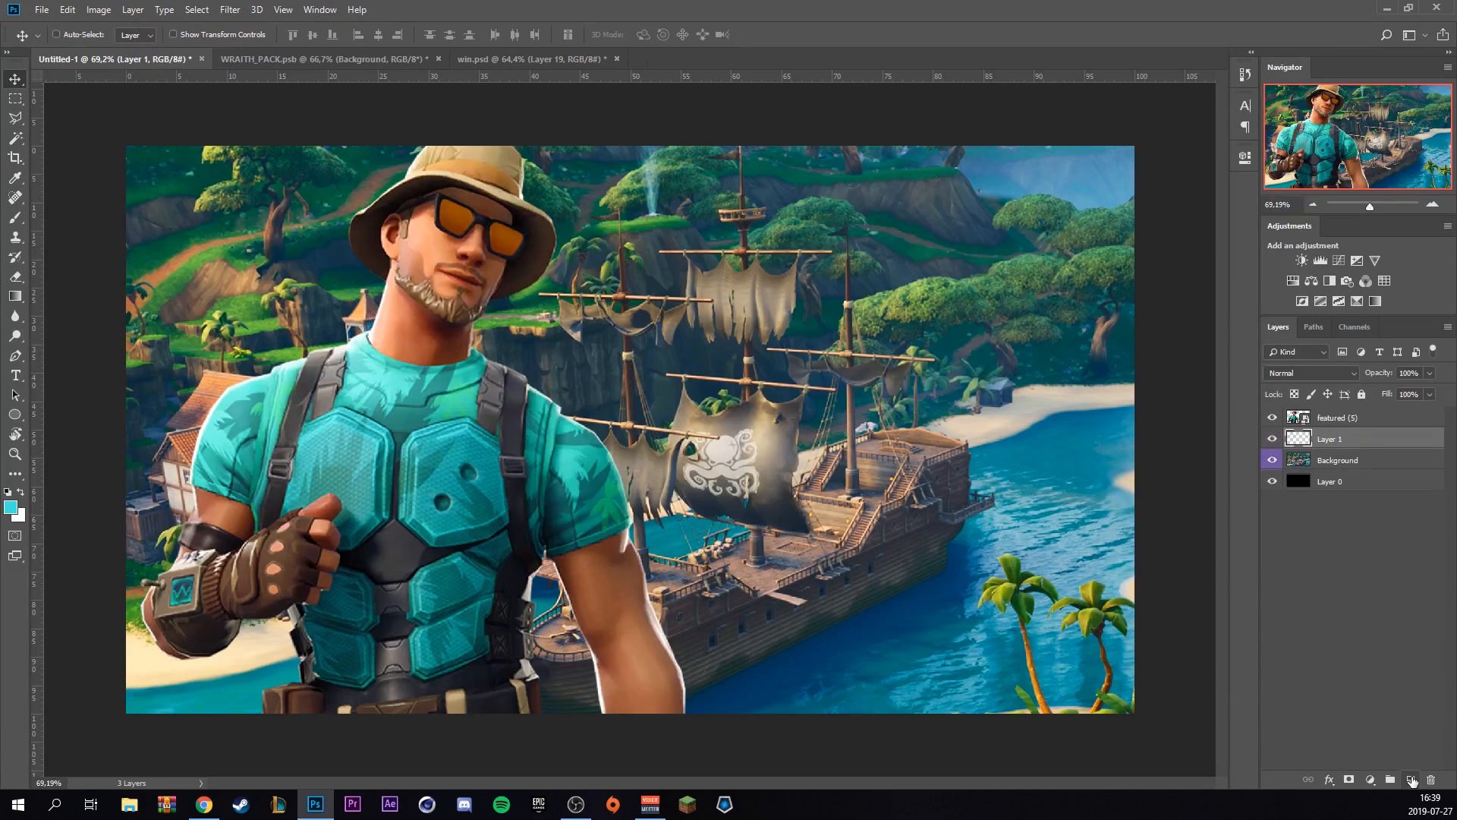
{"action": "left_click", "coordinate": [16, 218]}
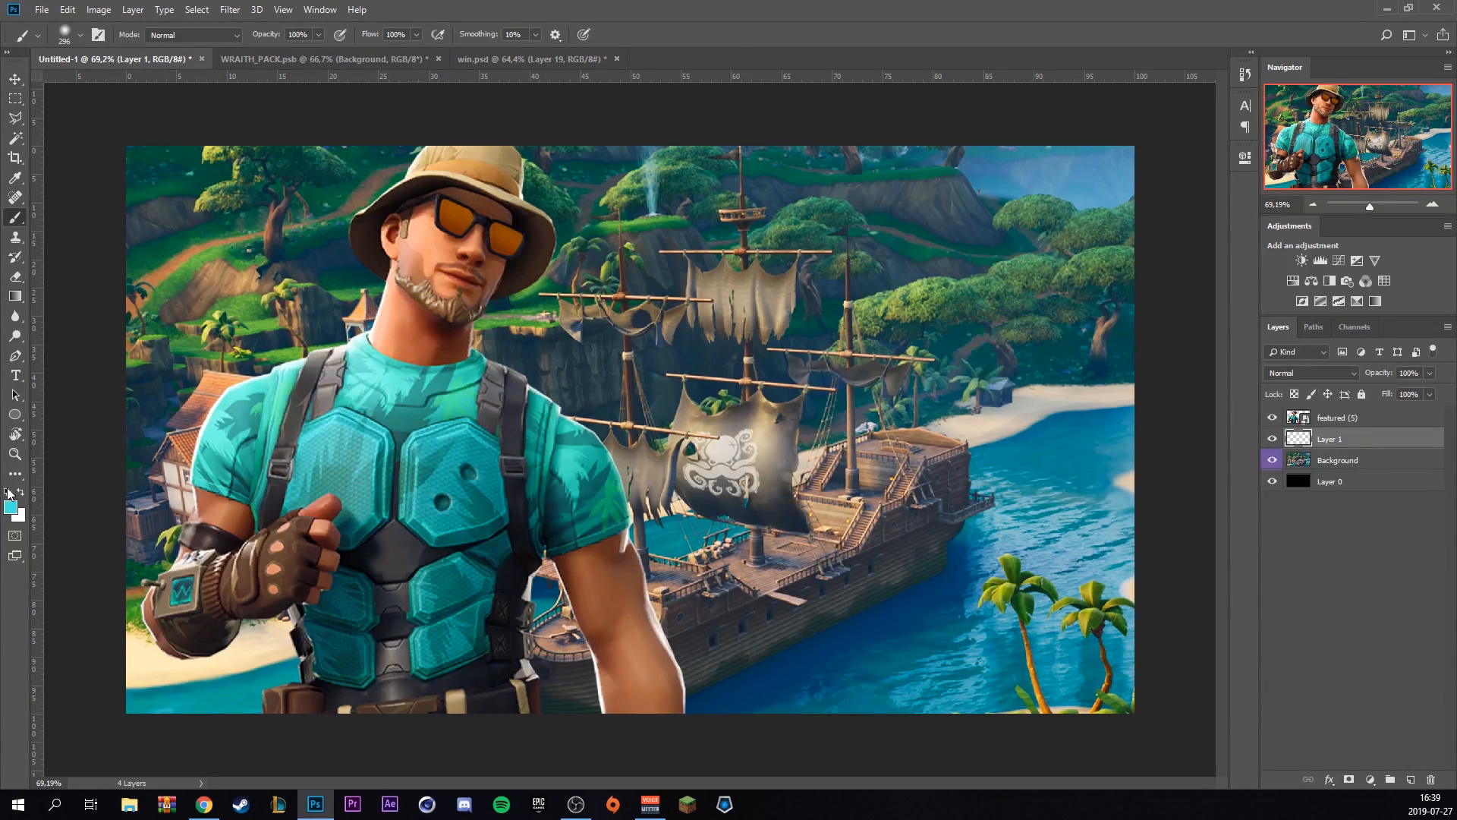
{"action": "key", "text": "bracketright"}
{"action": "key", "text": "bracketright"}
{"action": "key", "text": "bracketright"}
{"action": "key", "text": "bracketright"}
{"action": "key", "text": "bracketright"}
{"action": "key", "text": "bracketright"}
{"action": "key", "text": "bracketright"}
{"action": "key", "text": "bracketright"}
{"action": "key", "text": "bracketright"}
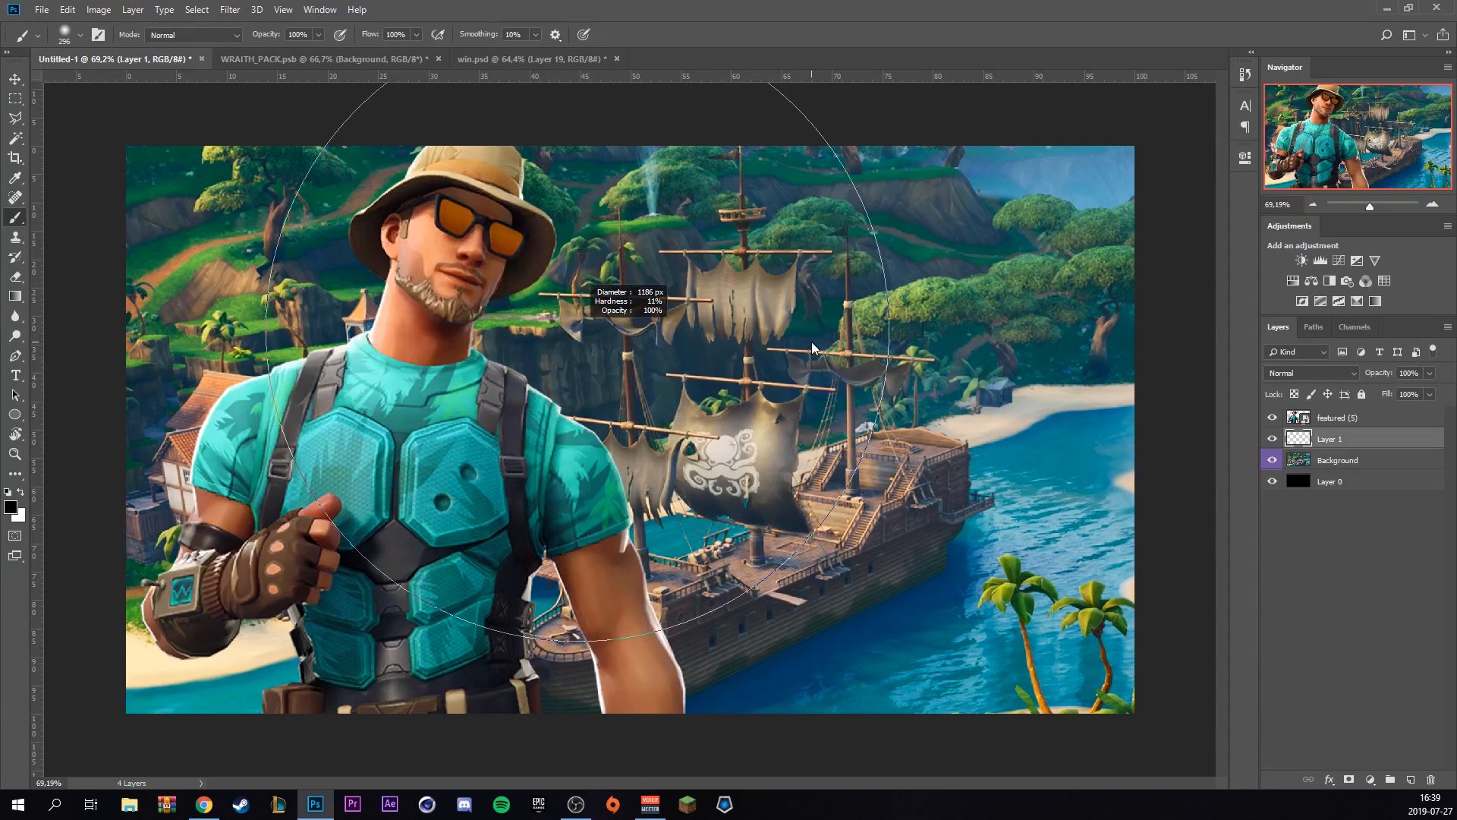
Paint a black vignette around the canvas edges and corners on Layer 1, behind the character
{"action": "scroll", "coordinate": [846, 356], "scroll_direction": "down", "scroll_amount": 3}
{"action": "left_click_drag", "start_coordinate": [930, 230], "coordinate": [1052, 281]}
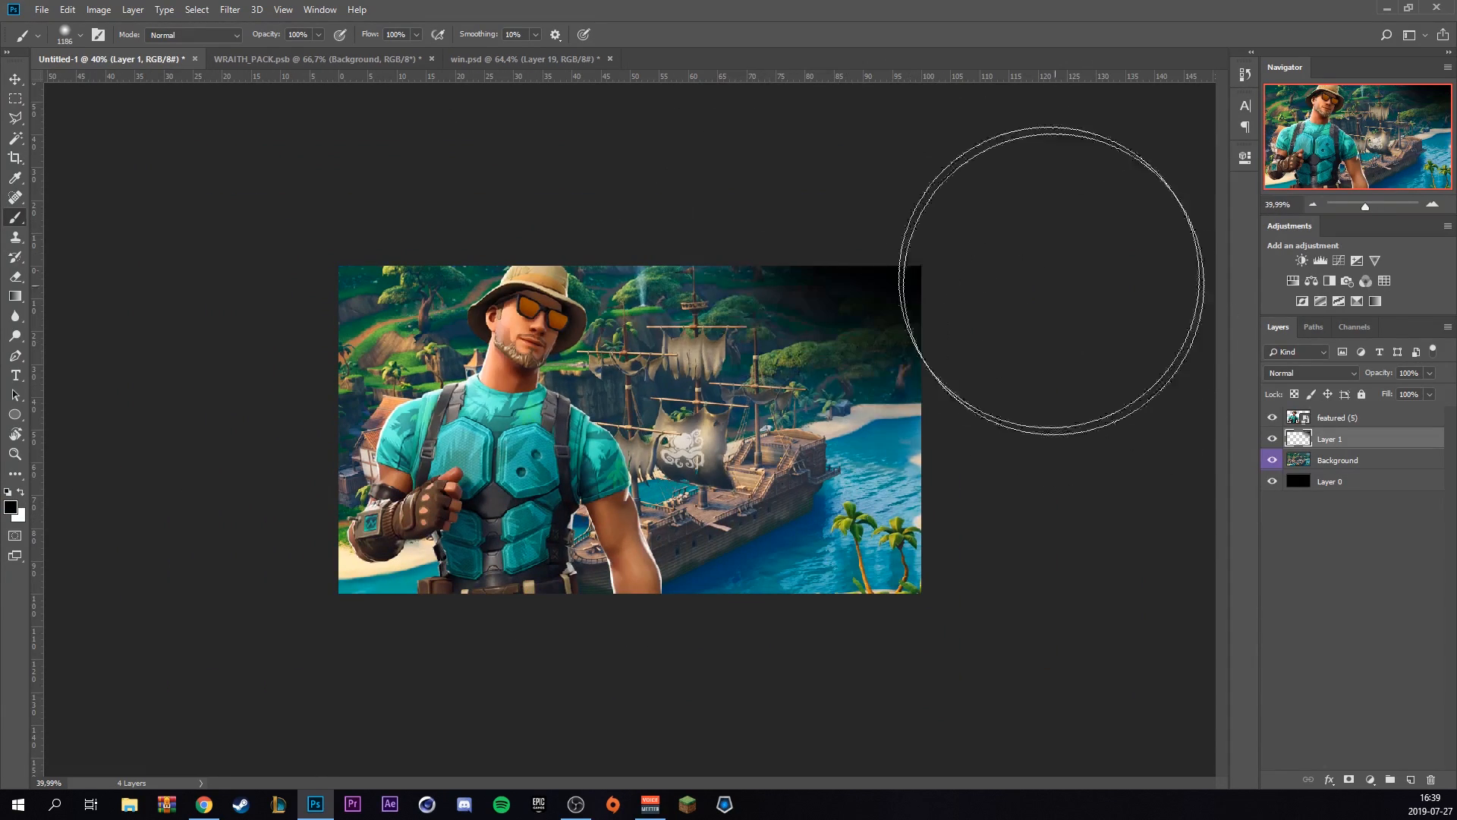
{"action": "key", "text": "ctrl+z"}
{"action": "mouse_move", "coordinate": [774, 156]}
{"action": "left_mouse_down"}
{"action": "mouse_move", "coordinate": [1048, 258]}
{"action": "mouse_move", "coordinate": [1109, 423]}
{"action": "mouse_move", "coordinate": [1046, 609]}
{"action": "mouse_move", "coordinate": [913, 729]}
{"action": "mouse_move", "coordinate": [764, 741]}
{"action": "mouse_move", "coordinate": [315, 670]}
{"action": "mouse_move", "coordinate": [466, 786]}
{"action": "left_mouse_up"}
{"action": "scroll", "coordinate": [520, 732], "scroll_direction": "up", "scroll_amount": 3}
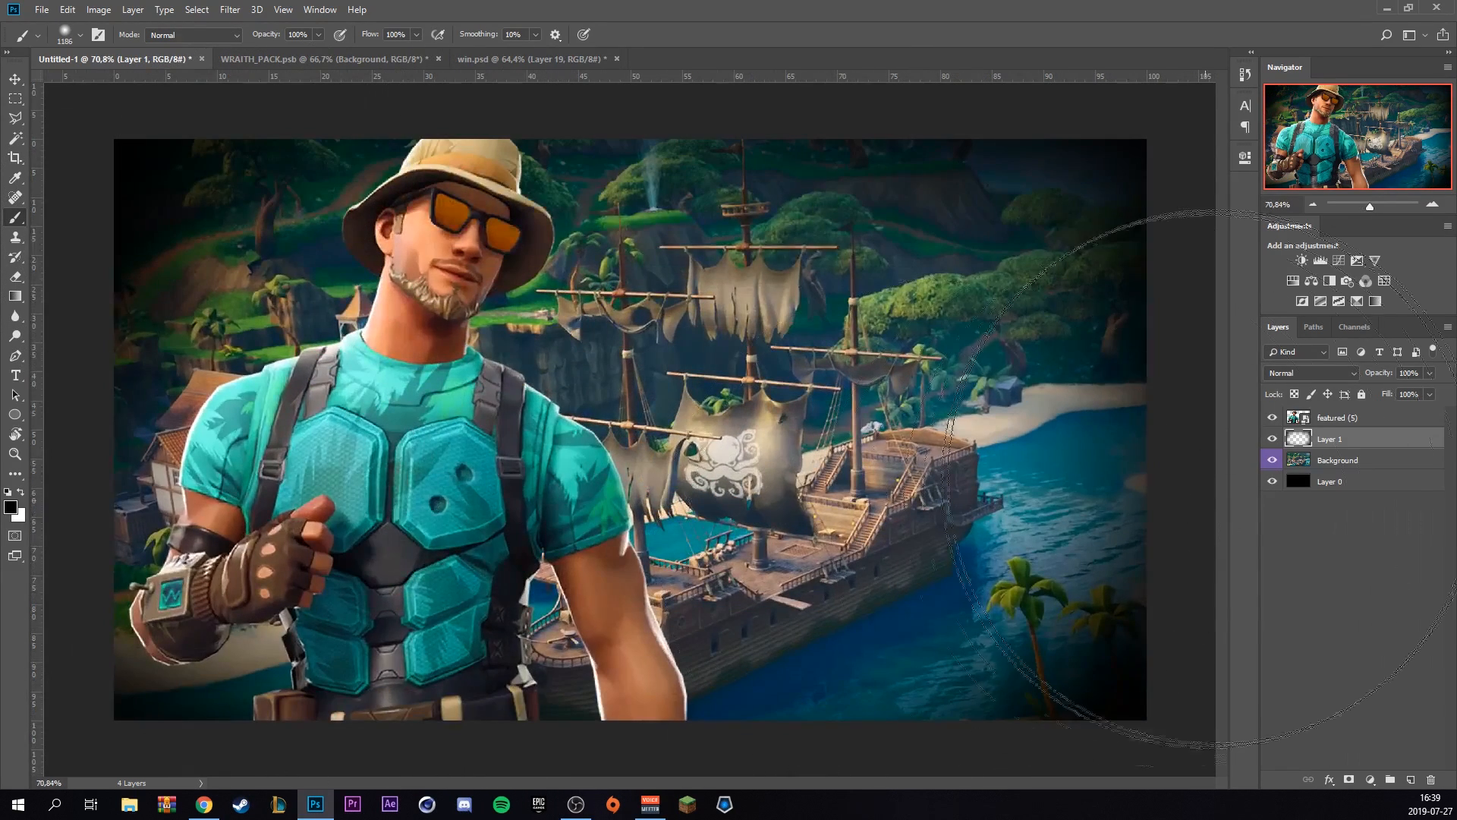
Set the black vignette layer's blend mode to Soft Light and its fill to 74%
{"action": "left_click", "coordinate": [1308, 372]}
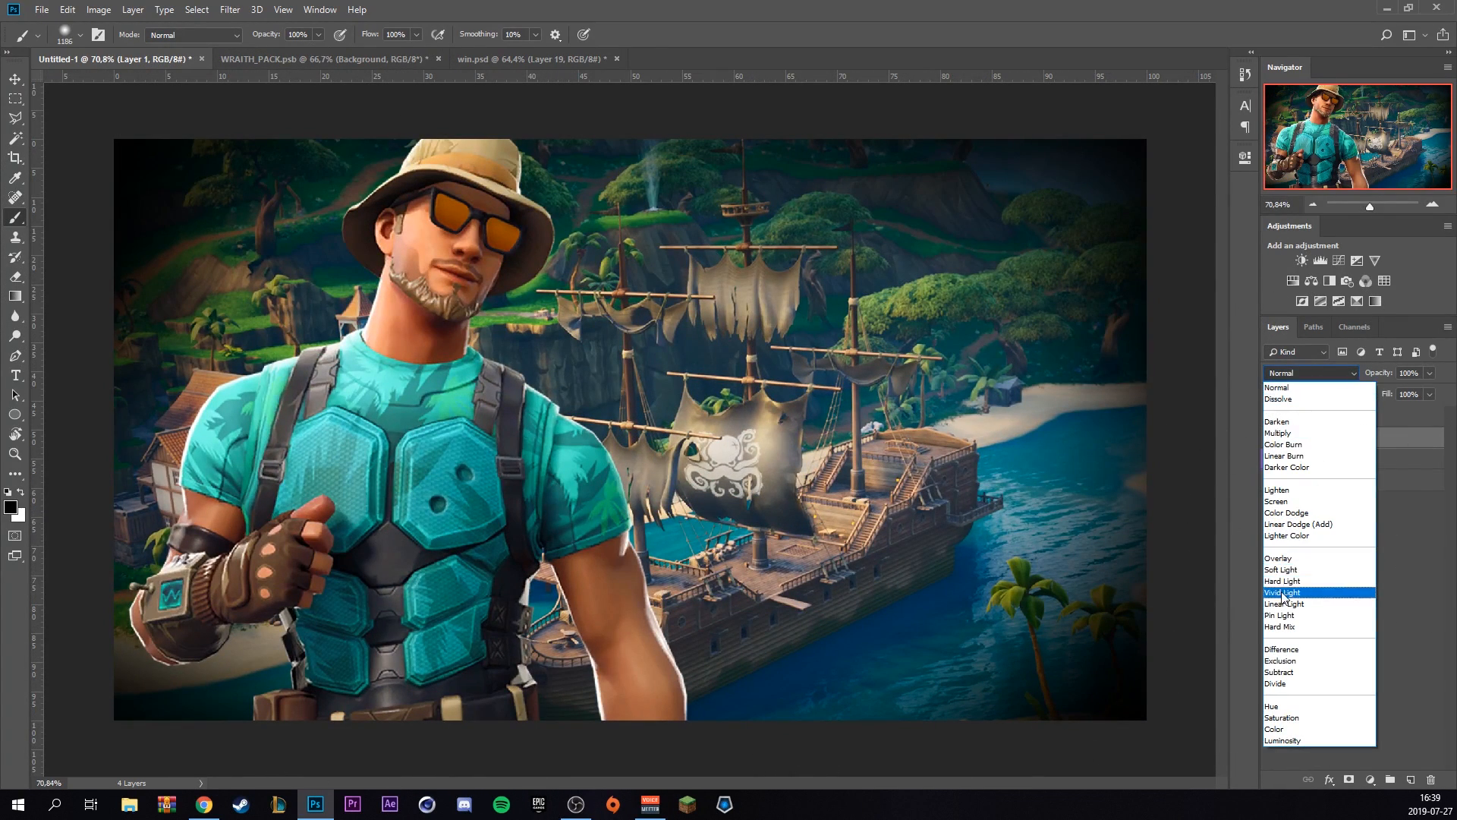
{"action": "left_click", "coordinate": [1309, 563]}
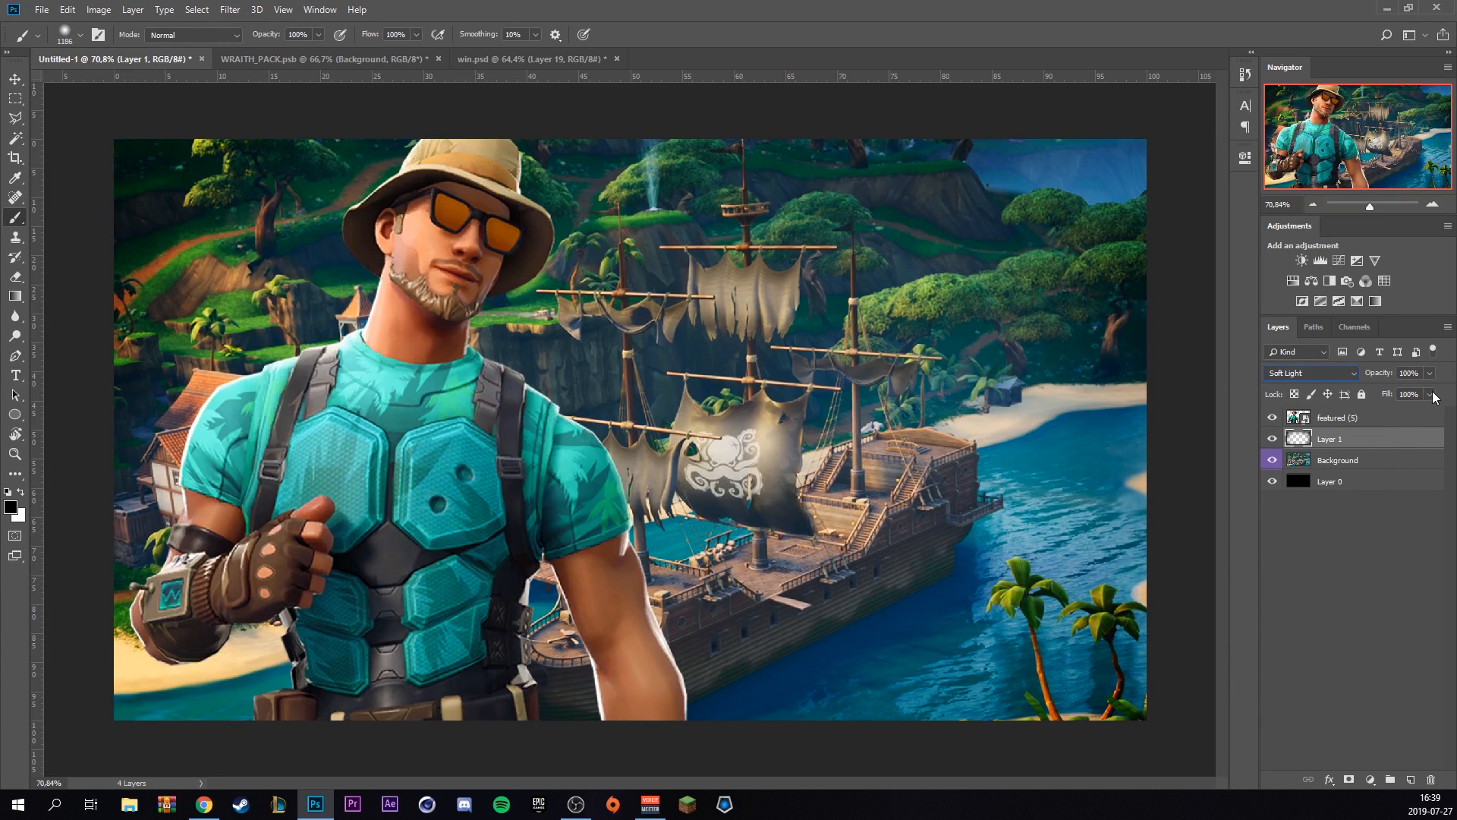
{"action": "left_click", "coordinate": [1431, 393]}
{"action": "left_click_drag", "start_coordinate": [1416, 413], "coordinate": [1414, 413]}
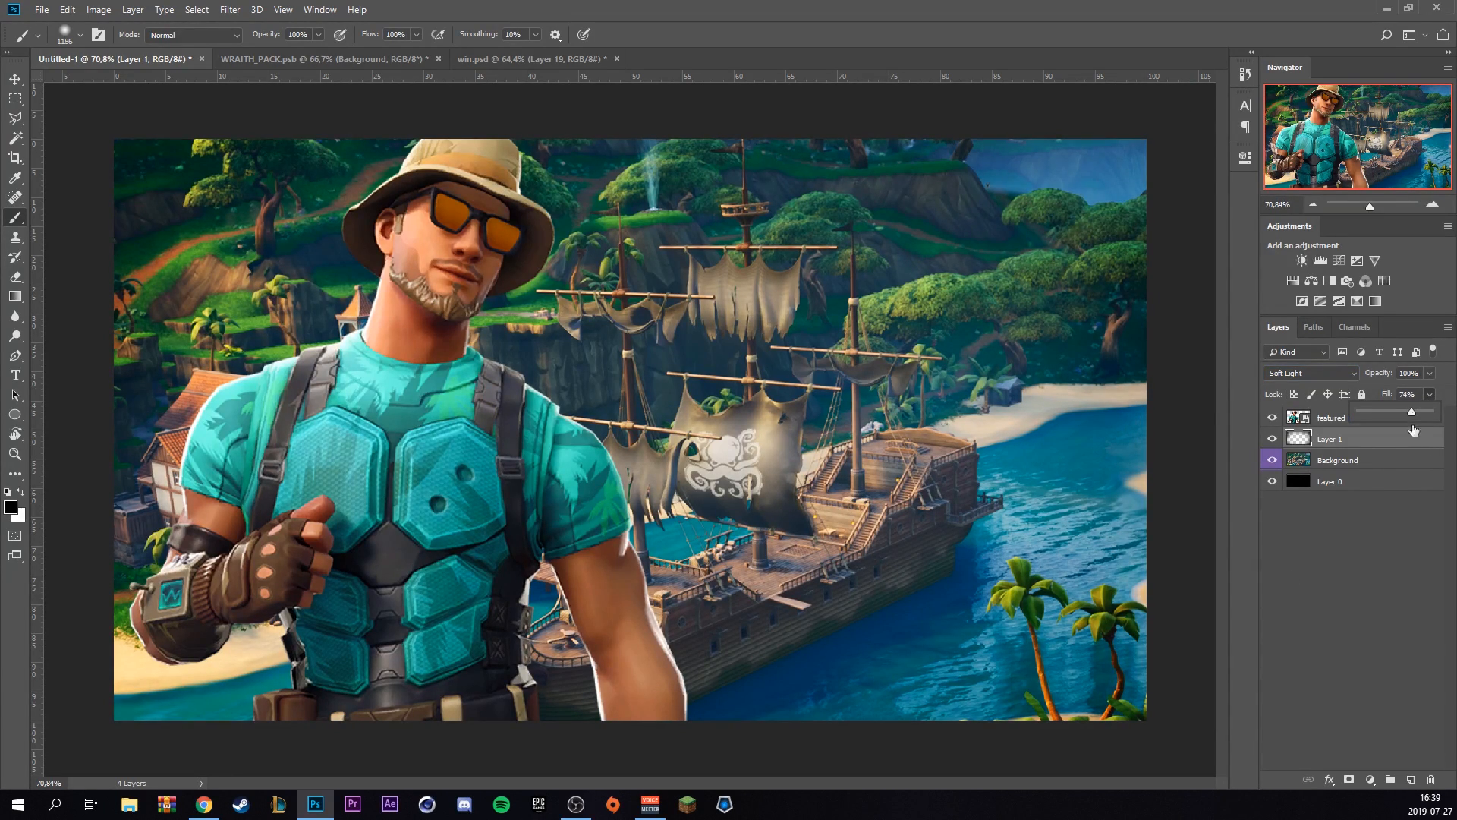
Add a new layer directly above the harbour Background layer and set the foreground color to dark teal 061b21
{"action": "left_click", "coordinate": [1370, 460]}
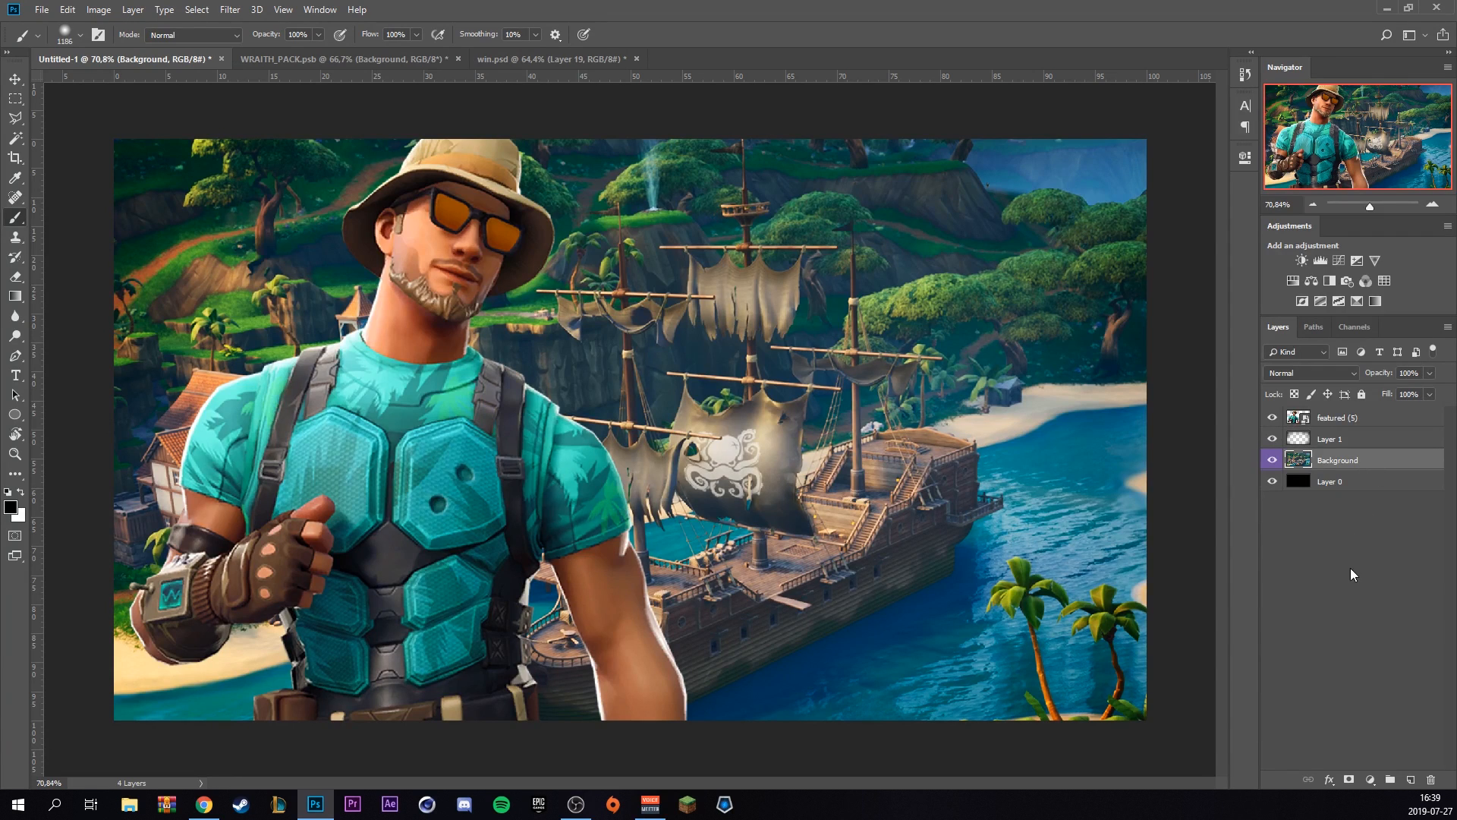
{"action": "key", "text": "ctrl+shift+alt+n"}
{"action": "left_click", "coordinate": [11, 507]}
{"action": "left_click", "coordinate": [167, 143]}
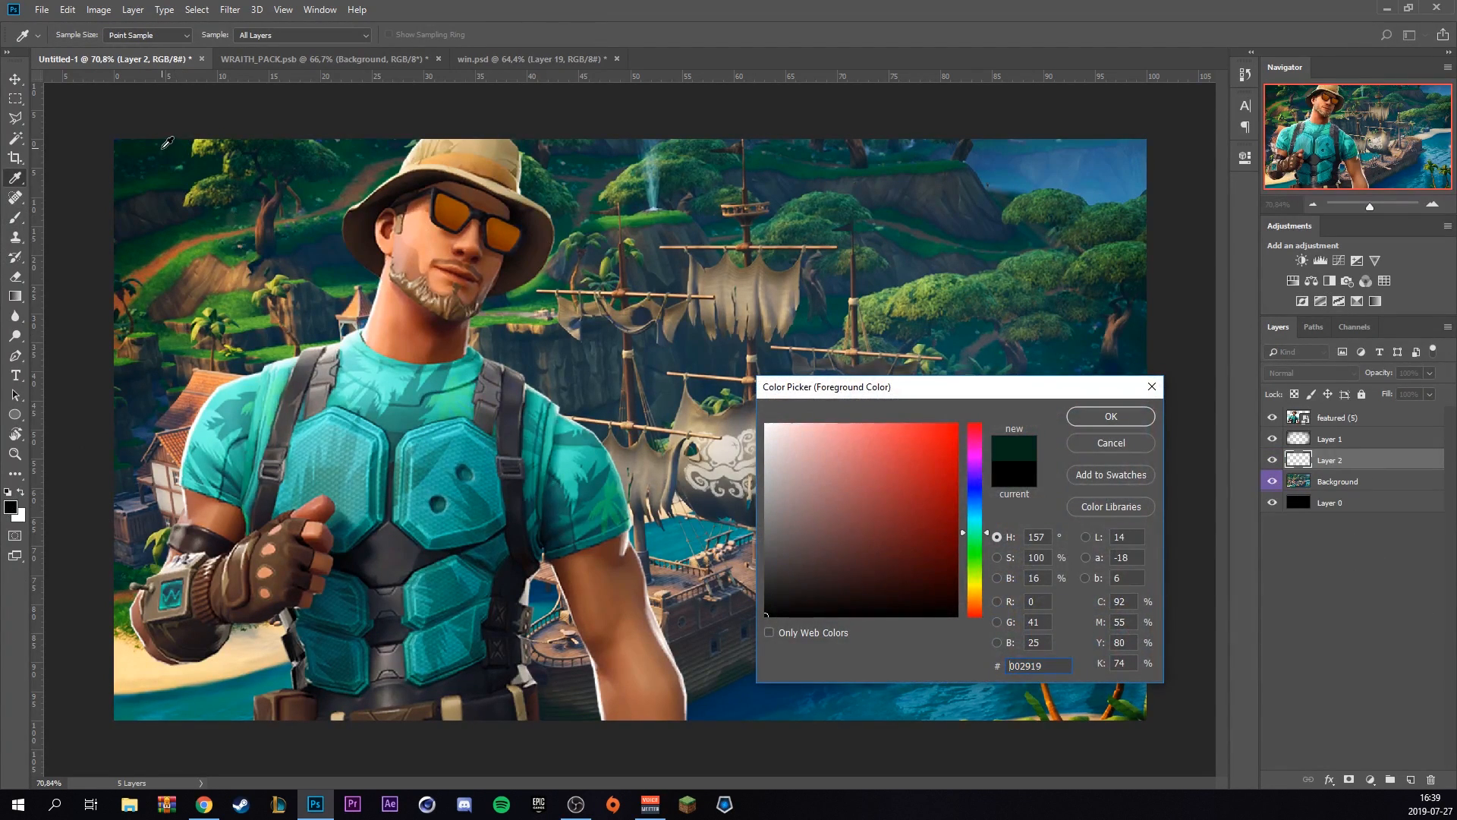
{"action": "left_click_drag", "start_coordinate": [983, 532], "coordinate": [973, 503]}
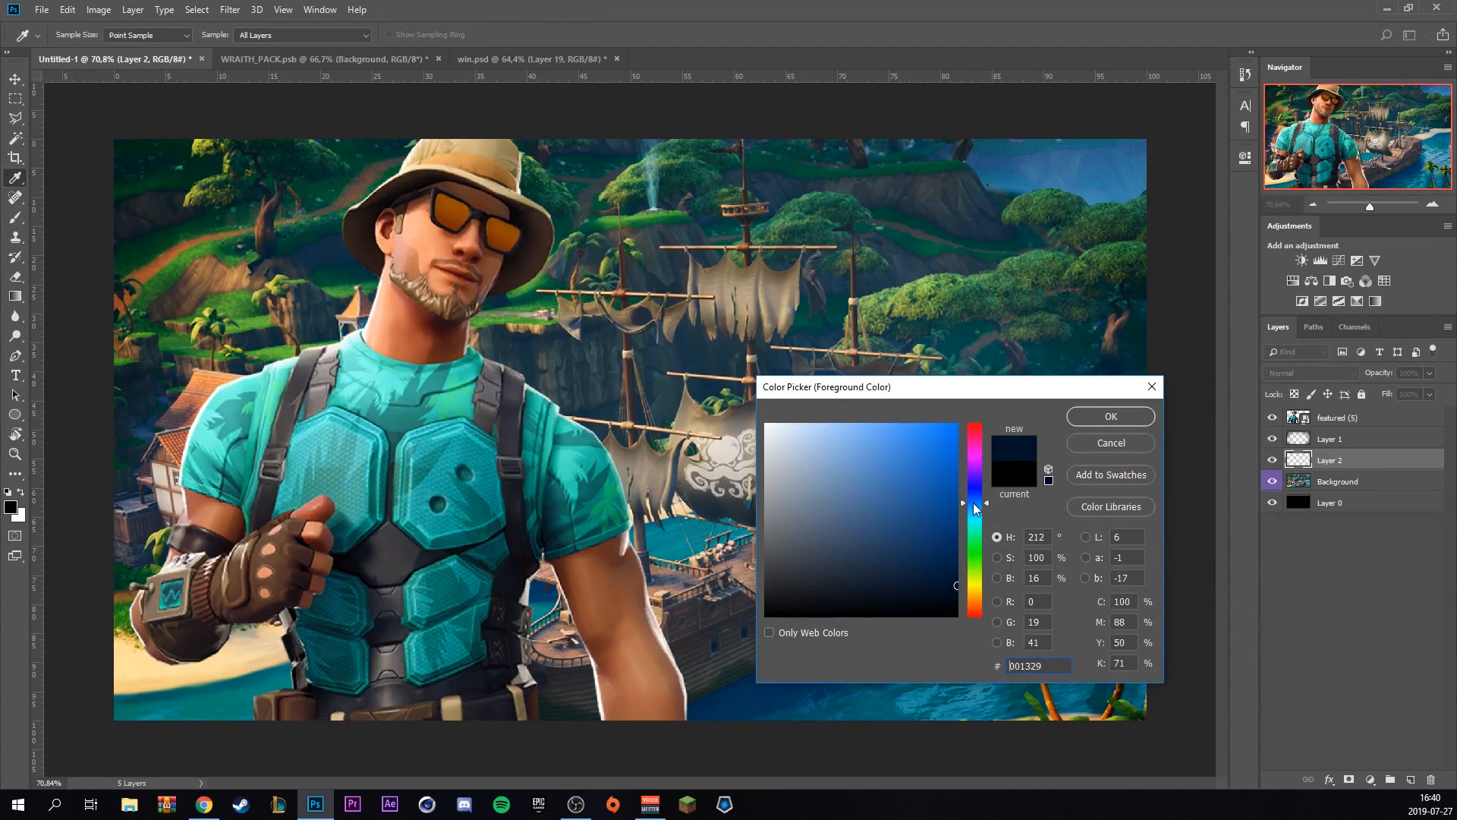
{"action": "left_click", "coordinate": [828, 713]}
{"action": "left_click", "coordinate": [919, 592]}
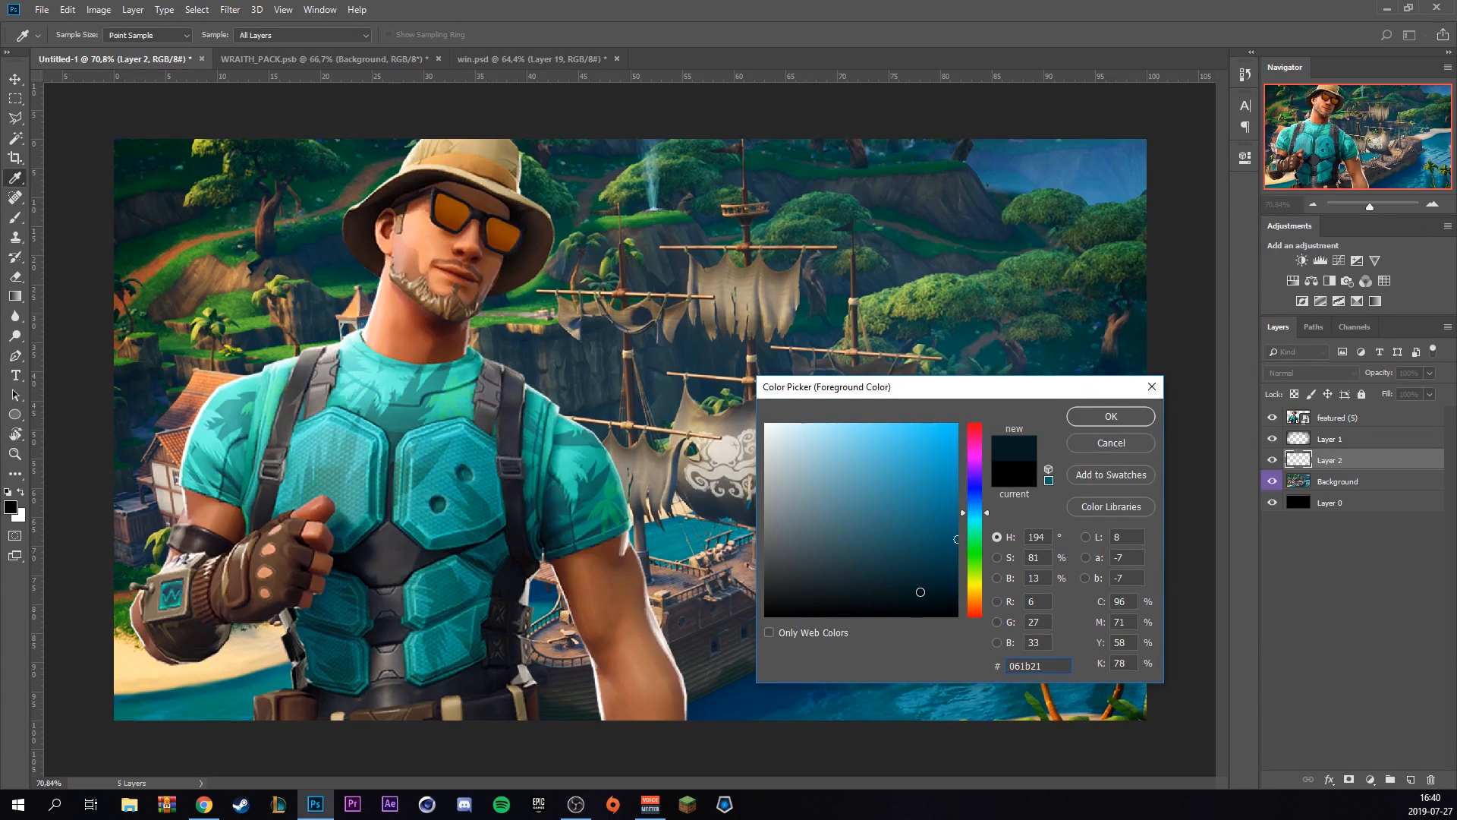
{"action": "left_click", "coordinate": [1125, 412]}
Brush the dark teal color around the canvas edges on Layer 2 to form a second vignette
{"action": "key", "text": "b"}
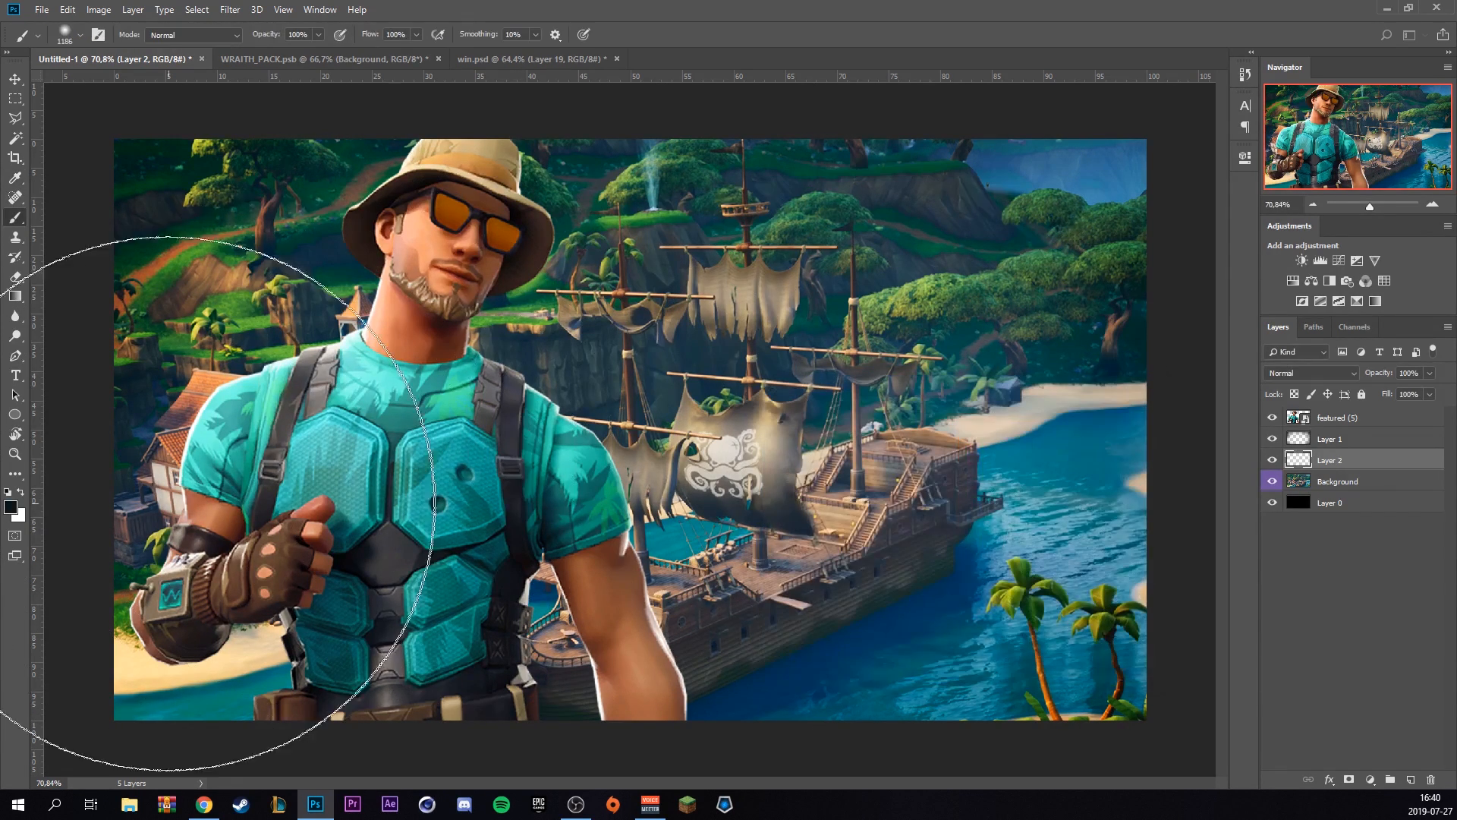
{"action": "scroll", "coordinate": [228, 546], "scroll_direction": "down", "scroll_amount": 3}
{"action": "mouse_move", "coordinate": [567, 750]}
{"action": "left_mouse_down"}
{"action": "mouse_move", "coordinate": [946, 724]}
{"action": "mouse_move", "coordinate": [958, 644]}
{"action": "mouse_move", "coordinate": [858, 724]}
{"action": "mouse_move", "coordinate": [751, 725]}
{"action": "mouse_move", "coordinate": [1006, 530]}
{"action": "mouse_move", "coordinate": [1057, 533]}
{"action": "mouse_move", "coordinate": [810, 730]}
{"action": "left_mouse_up"}
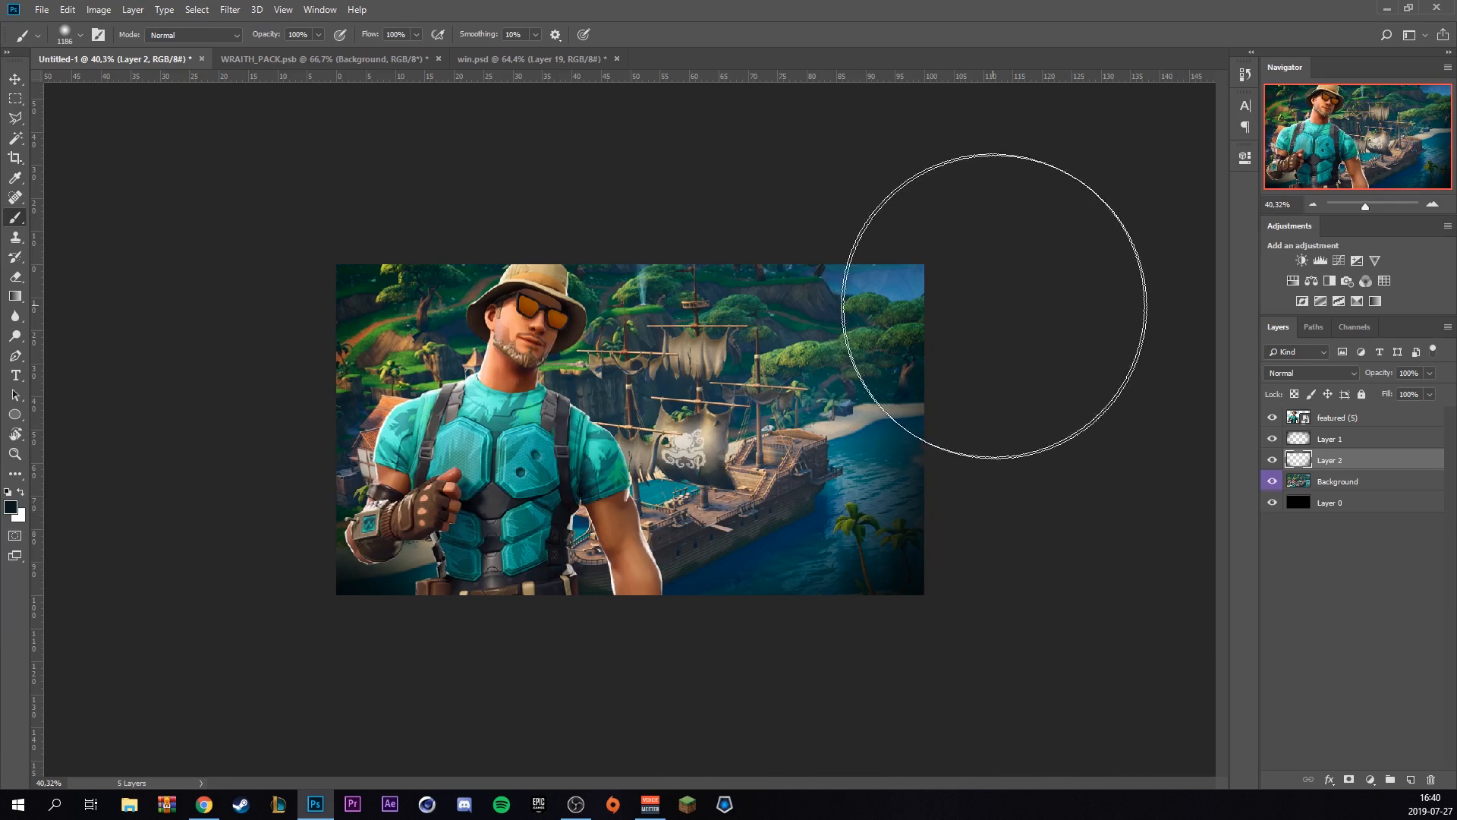
{"action": "scroll", "coordinate": [888, 140], "scroll_direction": "up", "scroll_amount": 3}
Set the dark teal vignette on Layer 2 to Hard Light blending with a fill of 55%
{"action": "left_click", "coordinate": [1293, 368]}
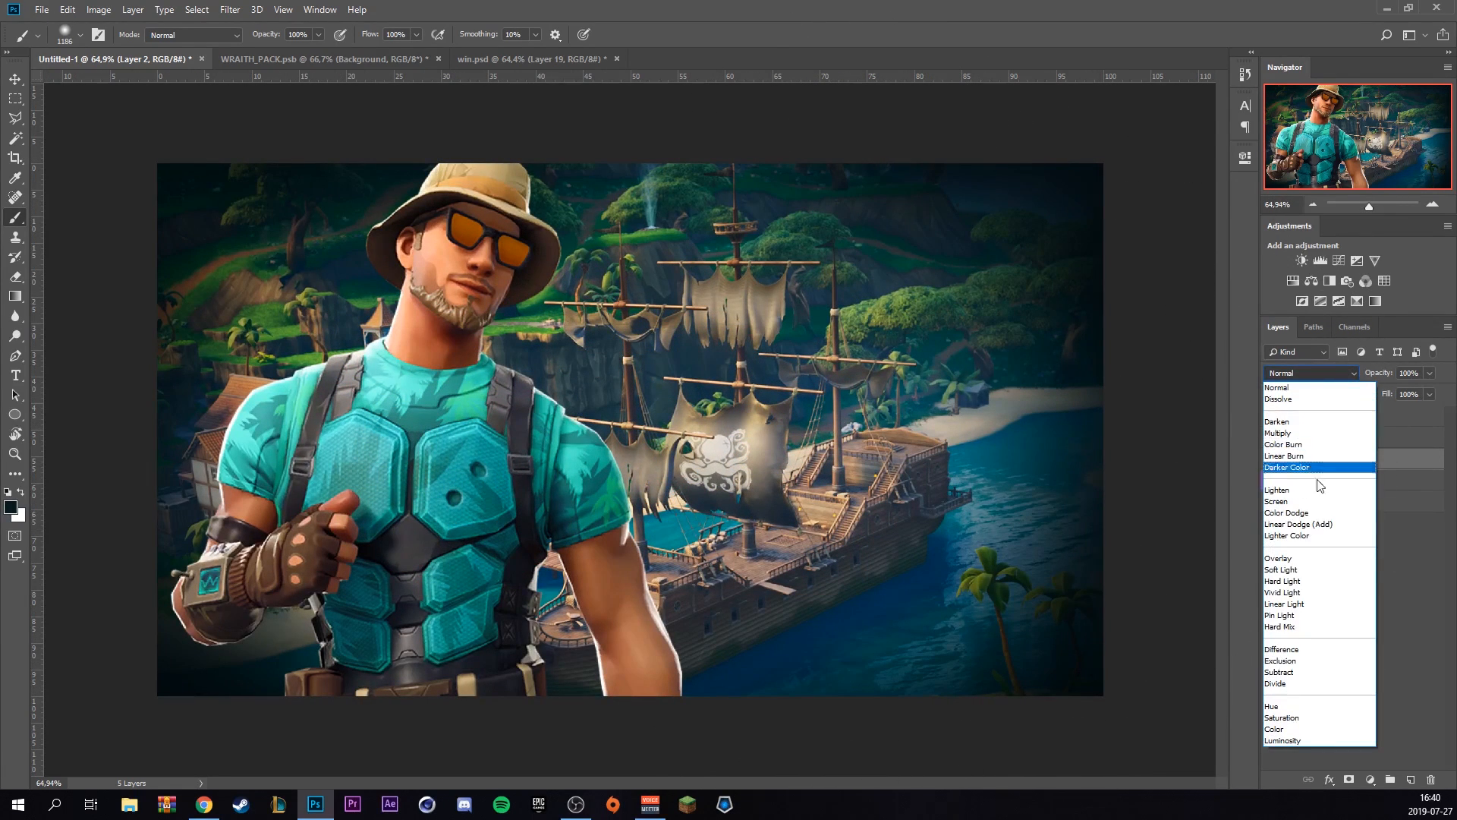
{"action": "left_click", "coordinate": [1299, 579]}
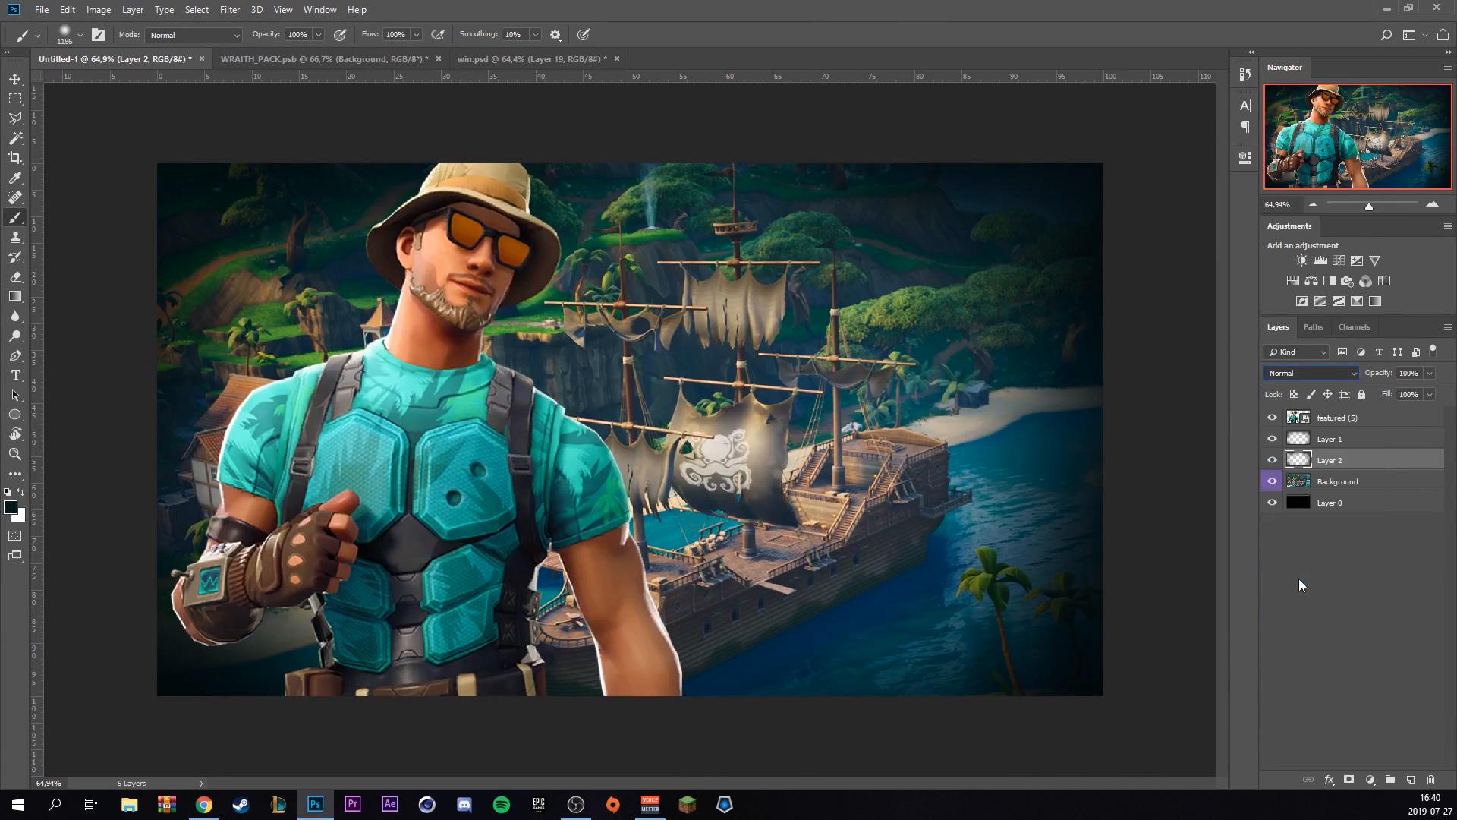
{"action": "left_click", "coordinate": [1431, 395]}
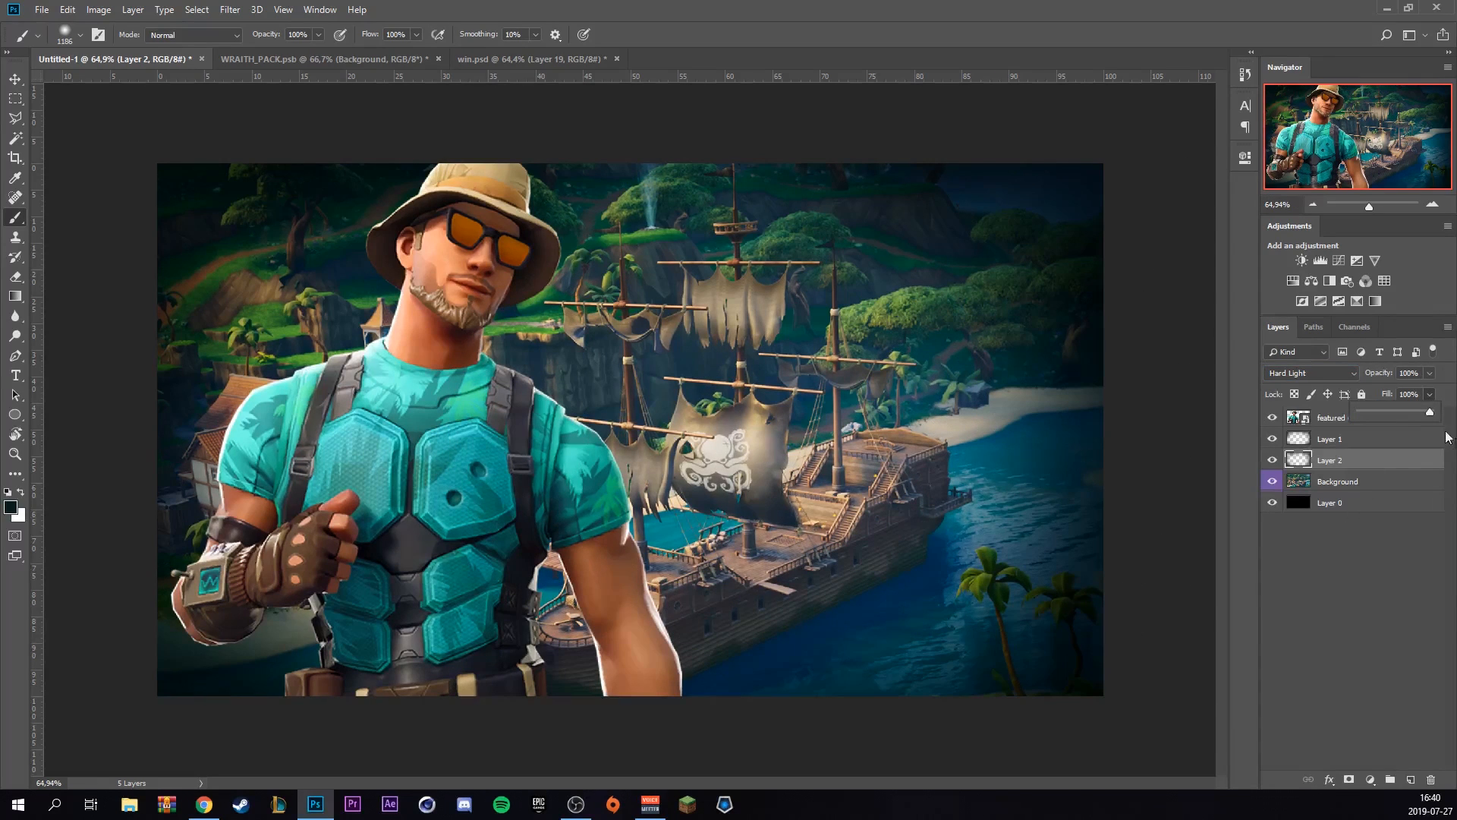
{"action": "left_click_drag", "start_coordinate": [1430, 416], "coordinate": [1399, 425]}
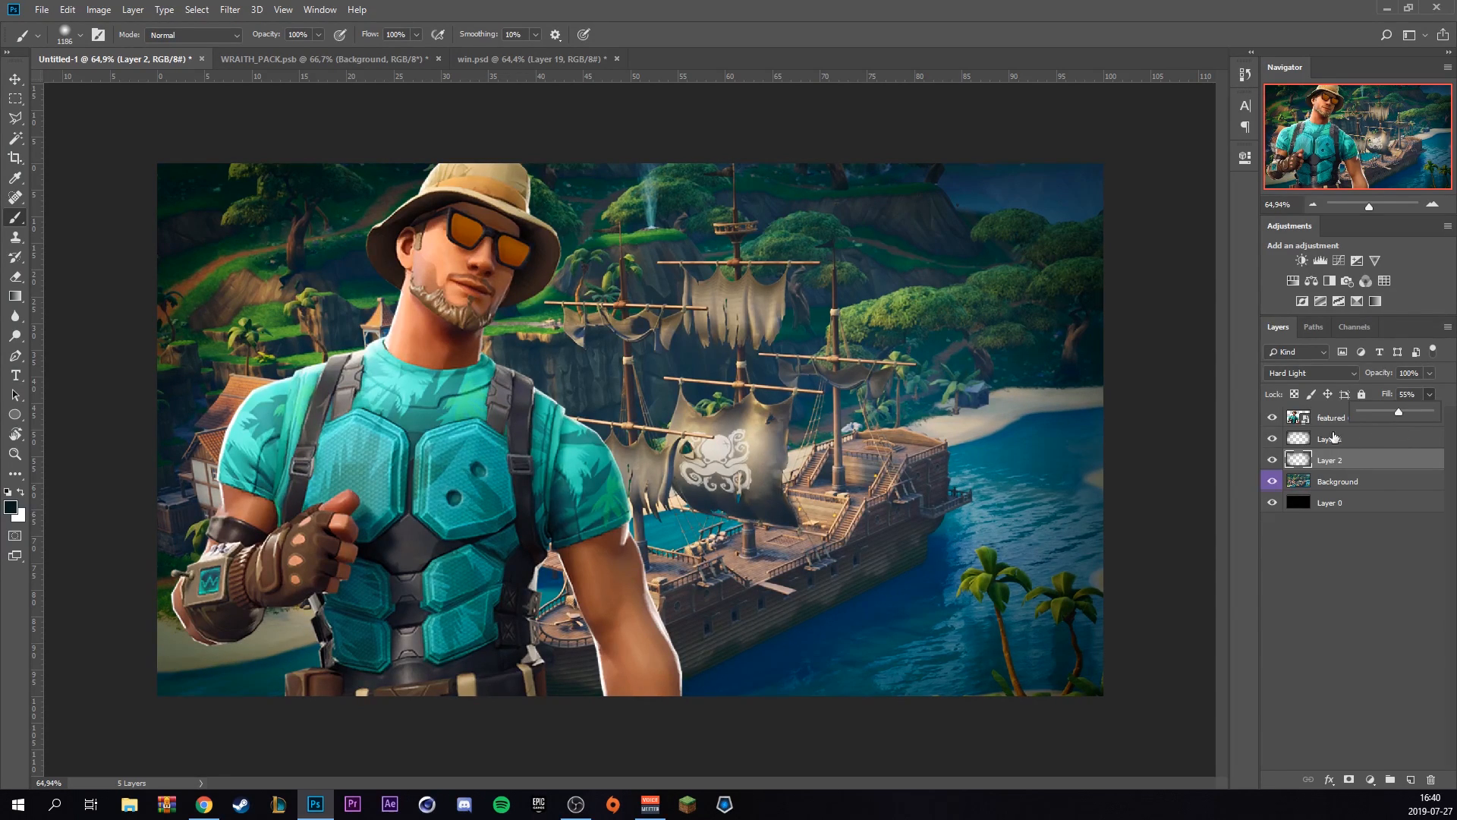
Add a new layer directly above Layer 1 and set the foreground color to bright cyan 23d0e4
{"action": "left_click", "coordinate": [1290, 440]}
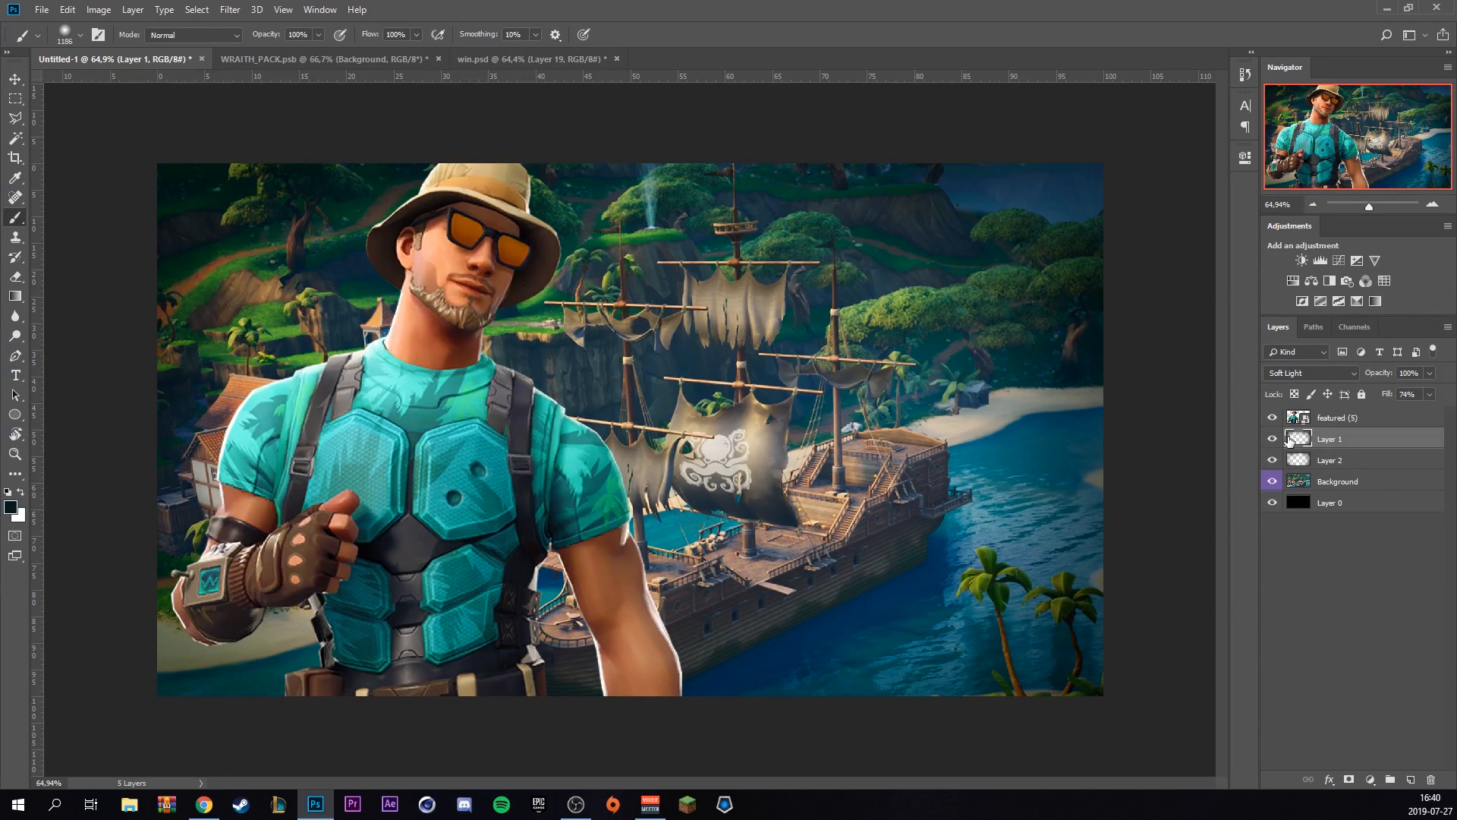
{"action": "left_click", "coordinate": [1410, 779]}
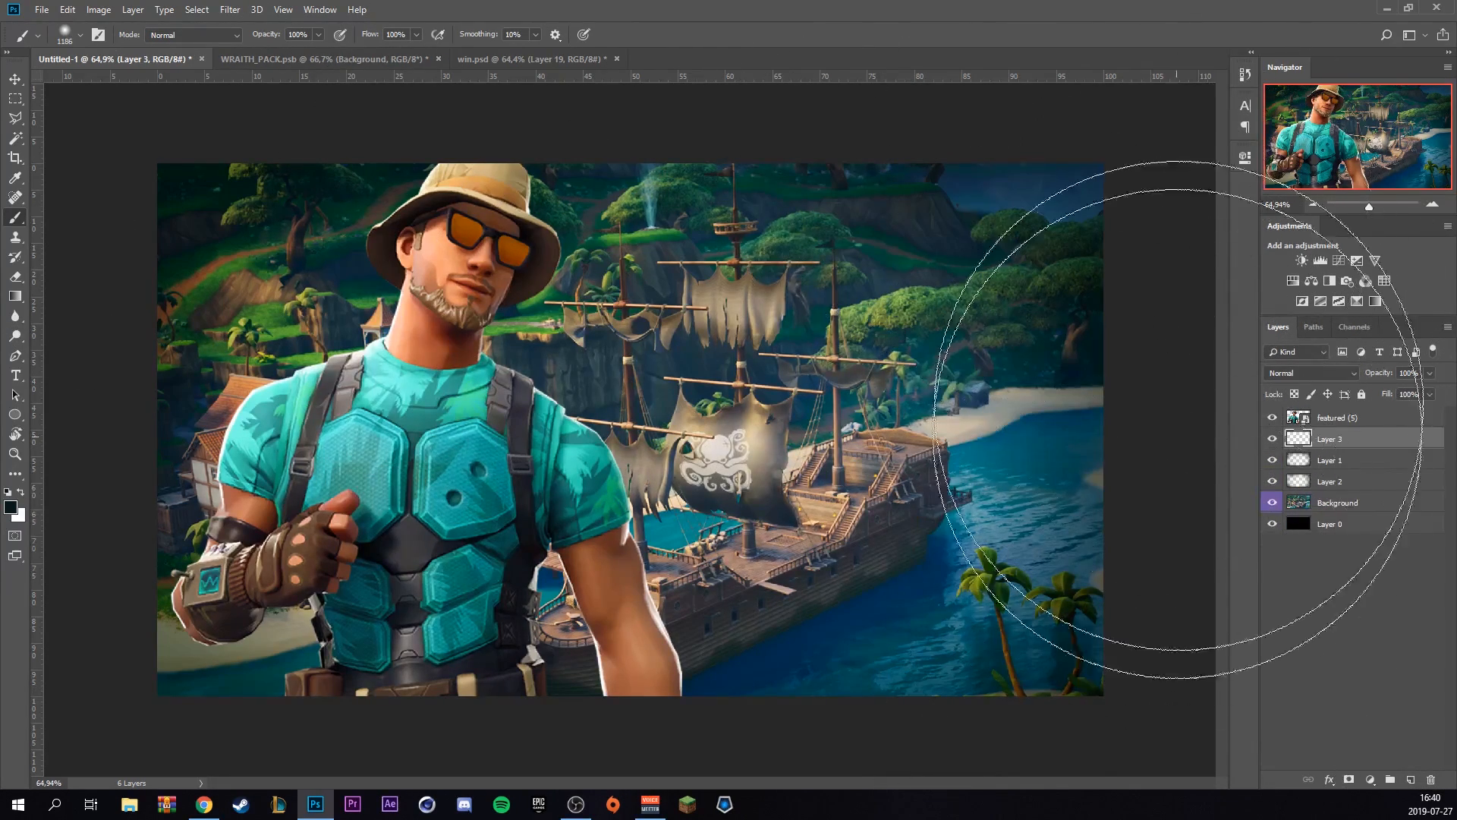
{"action": "left_click", "coordinate": [9, 507]}
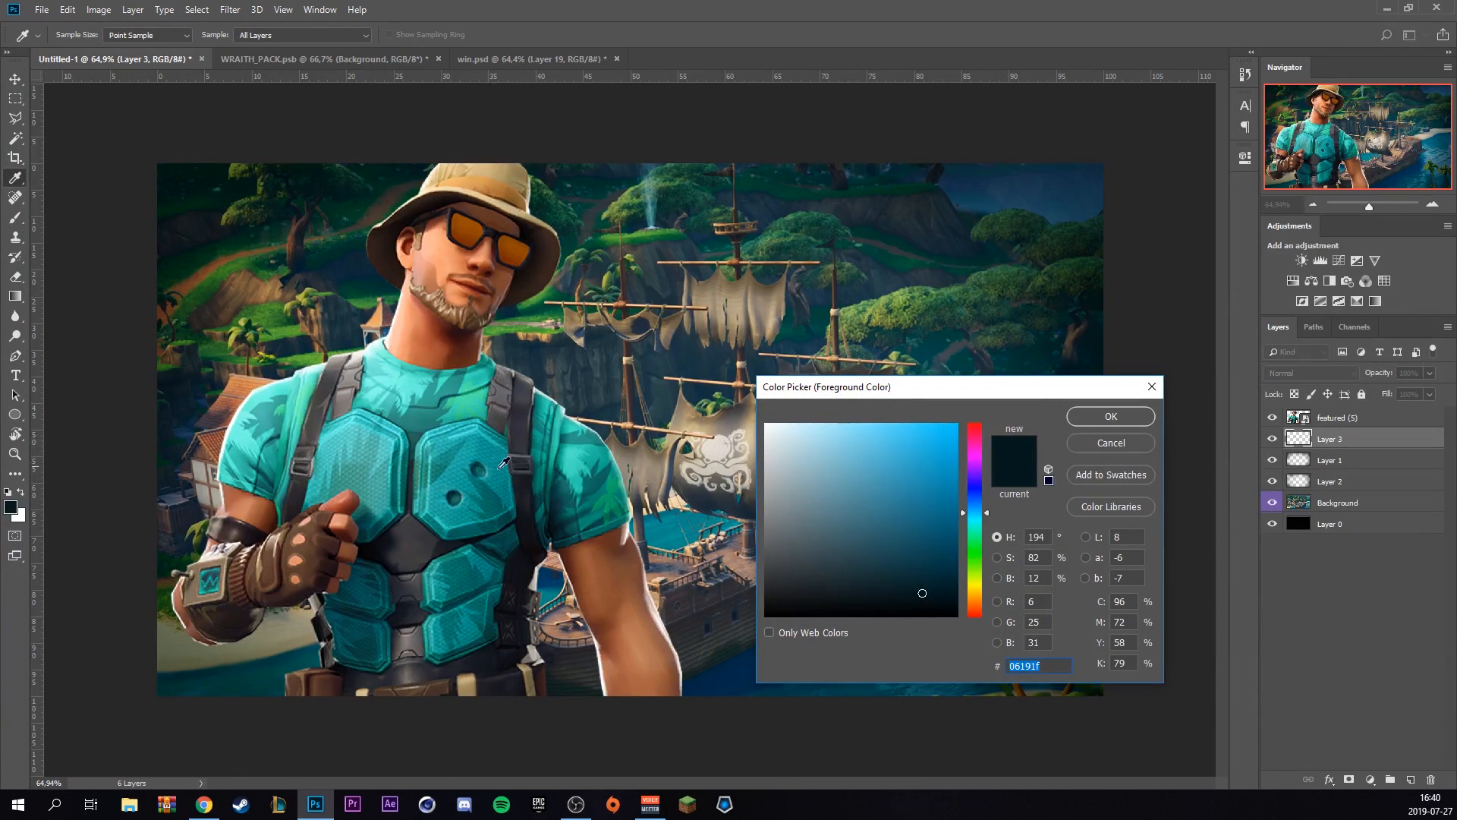
{"action": "left_click", "coordinate": [353, 434]}
{"action": "left_click_drag", "start_coordinate": [973, 522], "coordinate": [973, 516]}
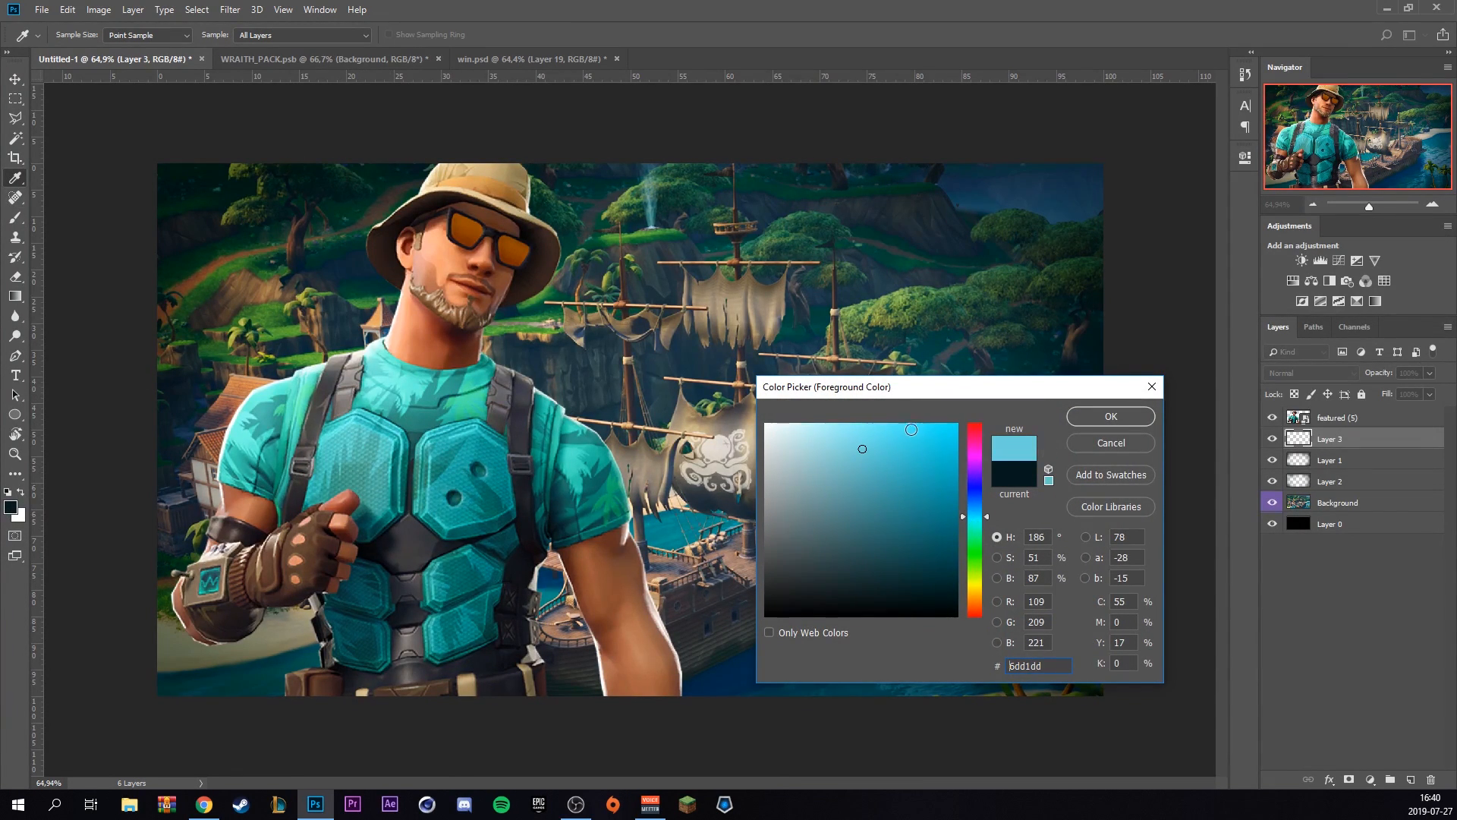
{"action": "left_click", "coordinate": [929, 444]}
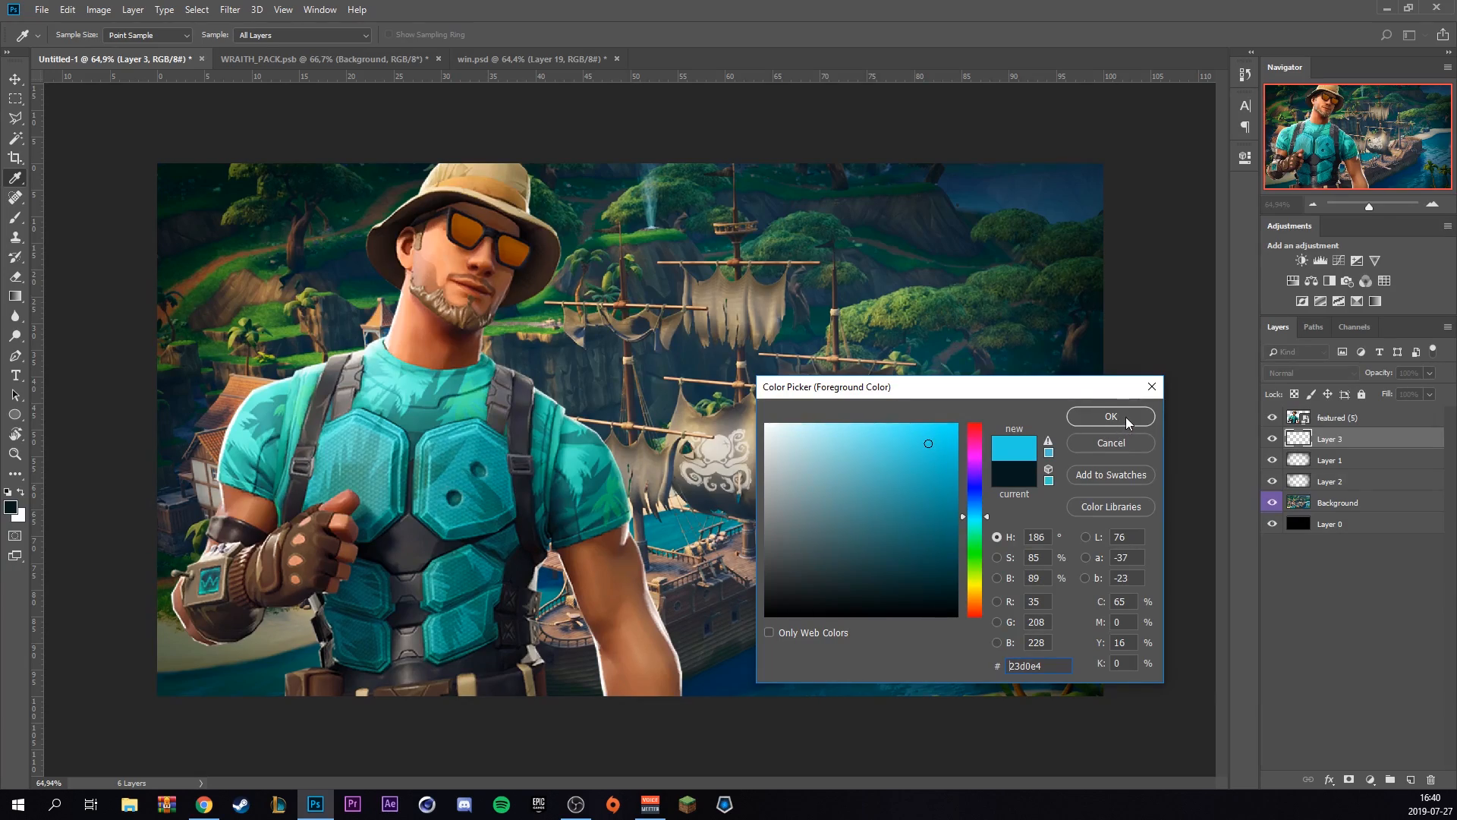
{"action": "left_click", "coordinate": [1126, 416]}
Brush a large soft cyan glow behind the character's torso and shoulders on Layer 3
{"action": "key", "text": "b"}
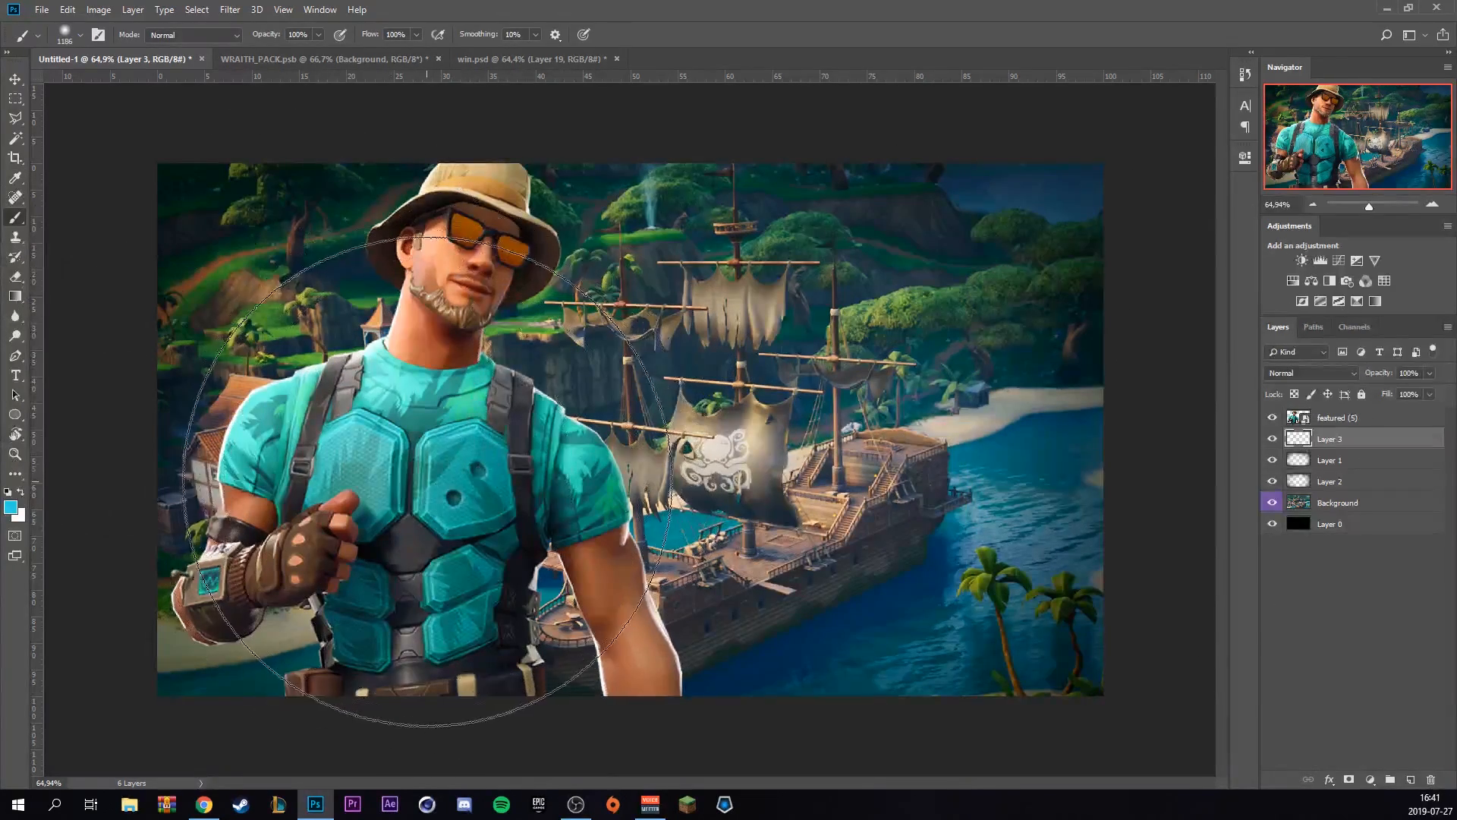
{"action": "left_click_drag", "start_coordinate": [357, 492], "coordinate": [748, 488]}
{"action": "left_click", "coordinate": [676, 491]}
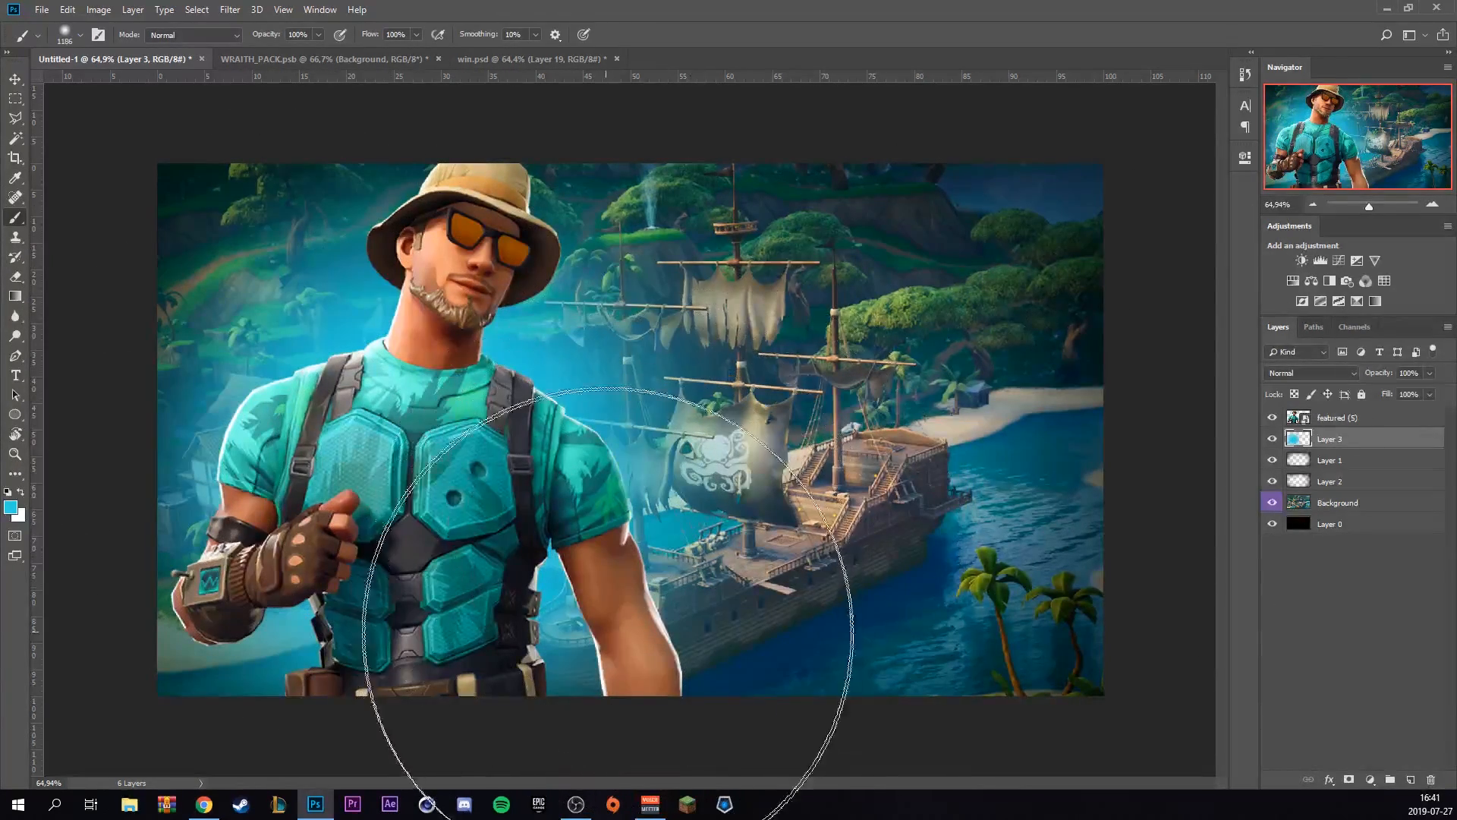
{"action": "scroll", "coordinate": [485, 630], "scroll_direction": "down", "scroll_amount": 2}
{"action": "scroll", "coordinate": [520, 609], "scroll_direction": "down", "scroll_amount": 2}
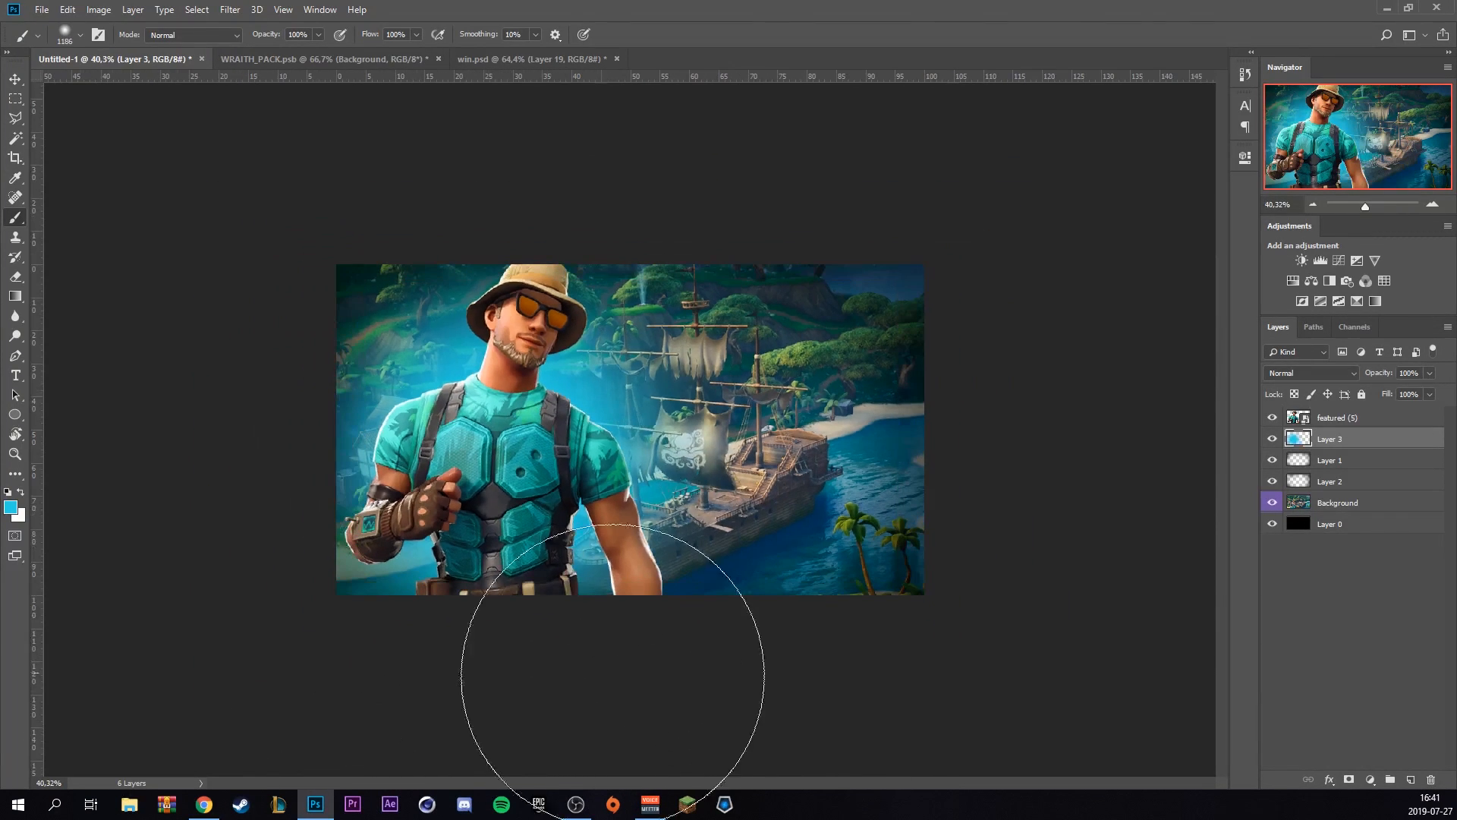
{"action": "scroll", "coordinate": [527, 687], "scroll_direction": "up", "scroll_amount": 2}
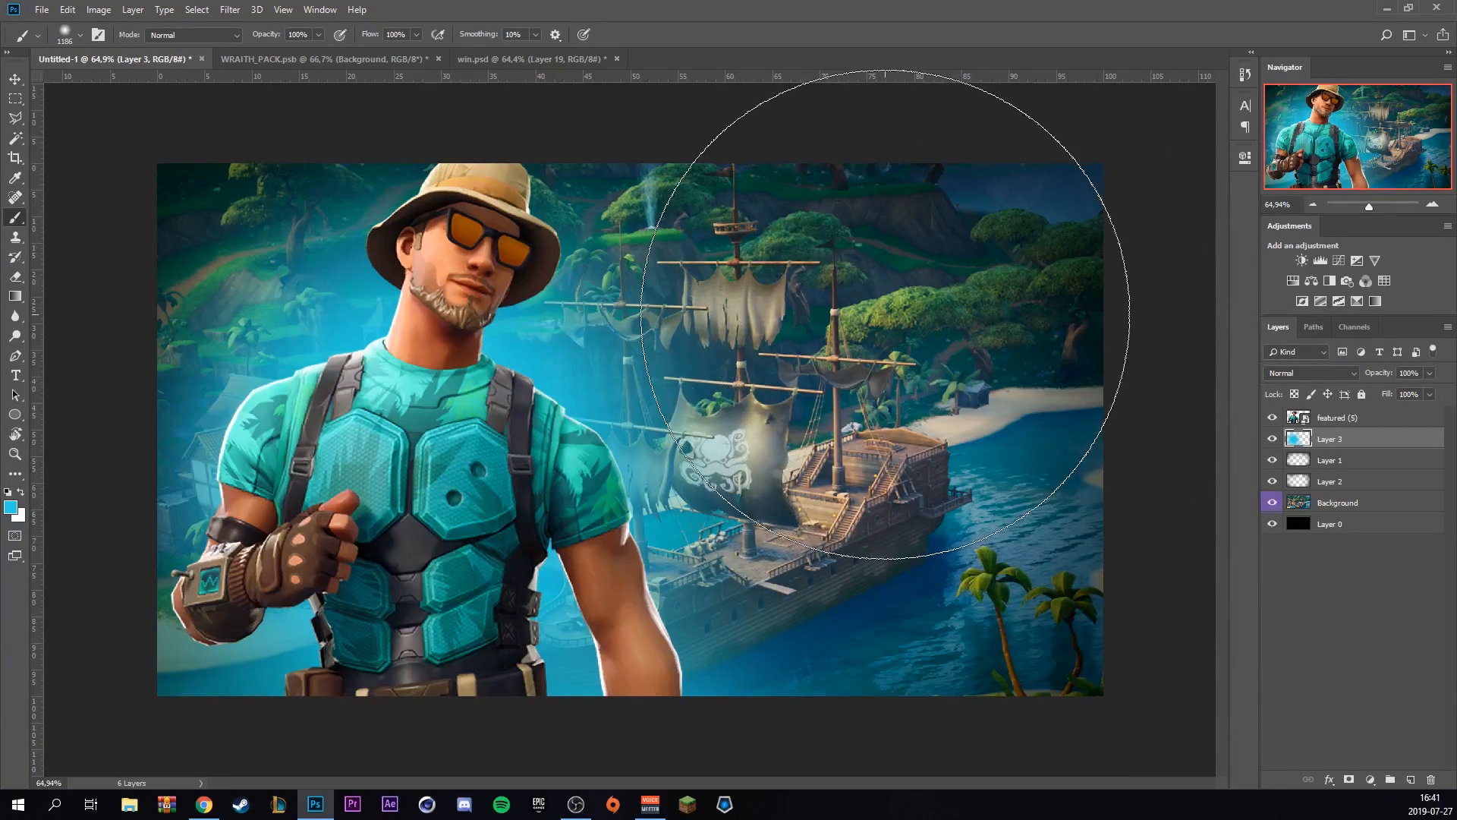
Set Layer 3's blend mode to Hard Light, extend its cyan glow behind the character, and set its fill to 86%
{"action": "left_click", "coordinate": [1314, 370]}
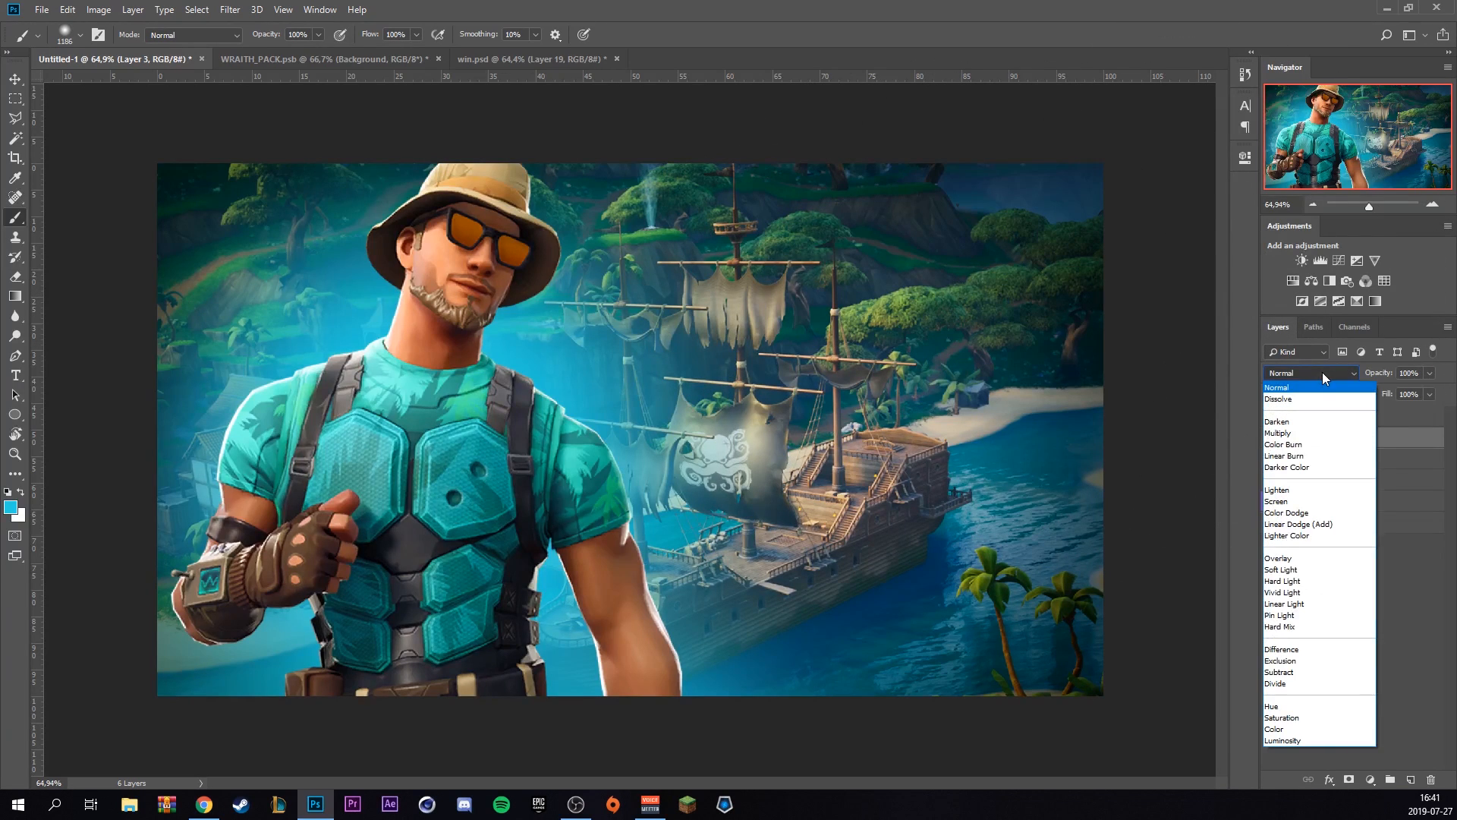
{"action": "left_click", "coordinate": [1321, 587]}
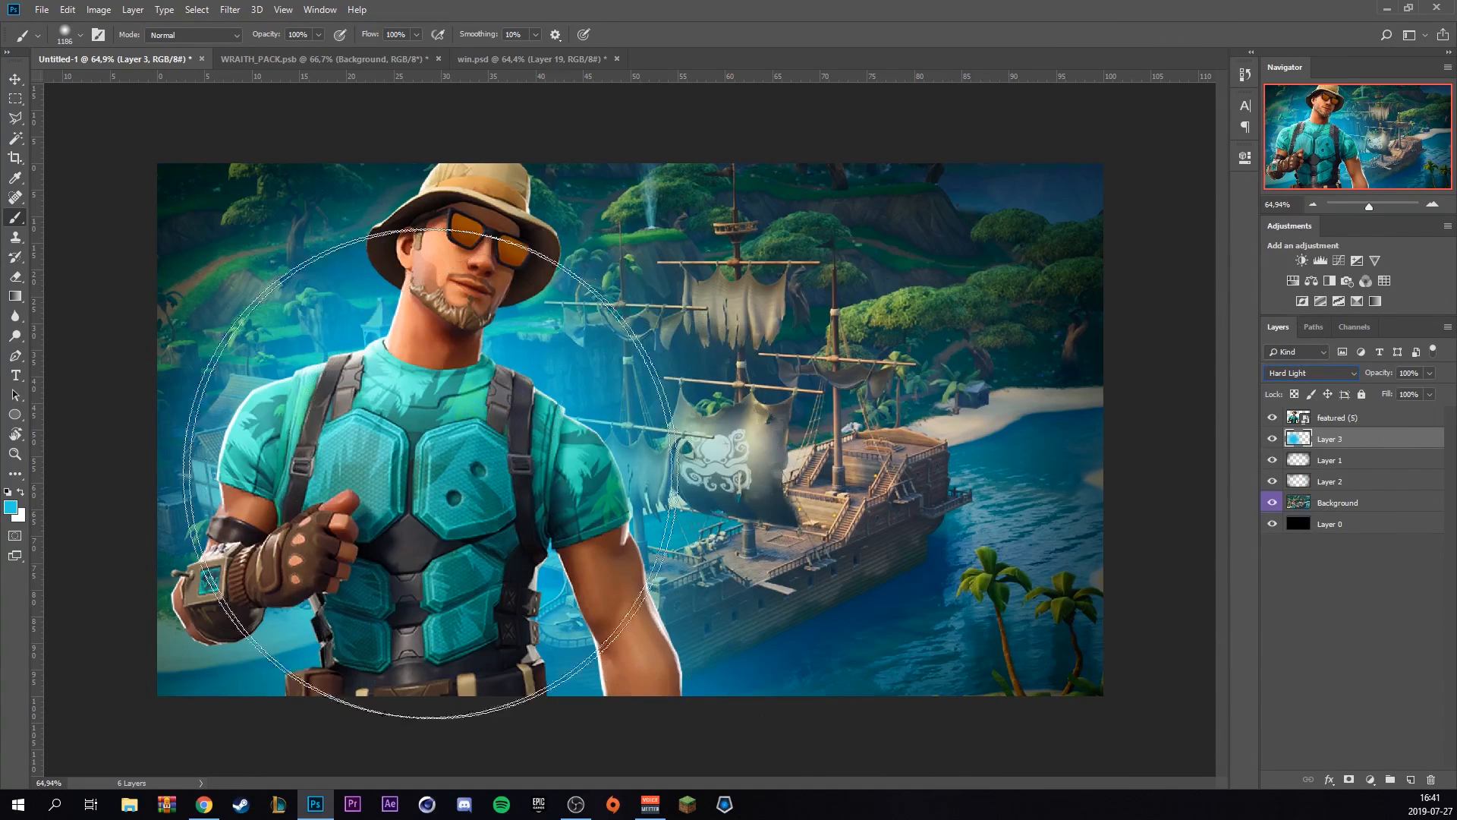
{"action": "mouse_move", "coordinate": [493, 472]}
{"action": "left_mouse_down"}
{"action": "mouse_move", "coordinate": [658, 521]}
{"action": "mouse_move", "coordinate": [737, 662]}
{"action": "mouse_move", "coordinate": [721, 695]}
{"action": "mouse_move", "coordinate": [842, 562]}
{"action": "mouse_move", "coordinate": [1177, 519]}
{"action": "left_mouse_up"}
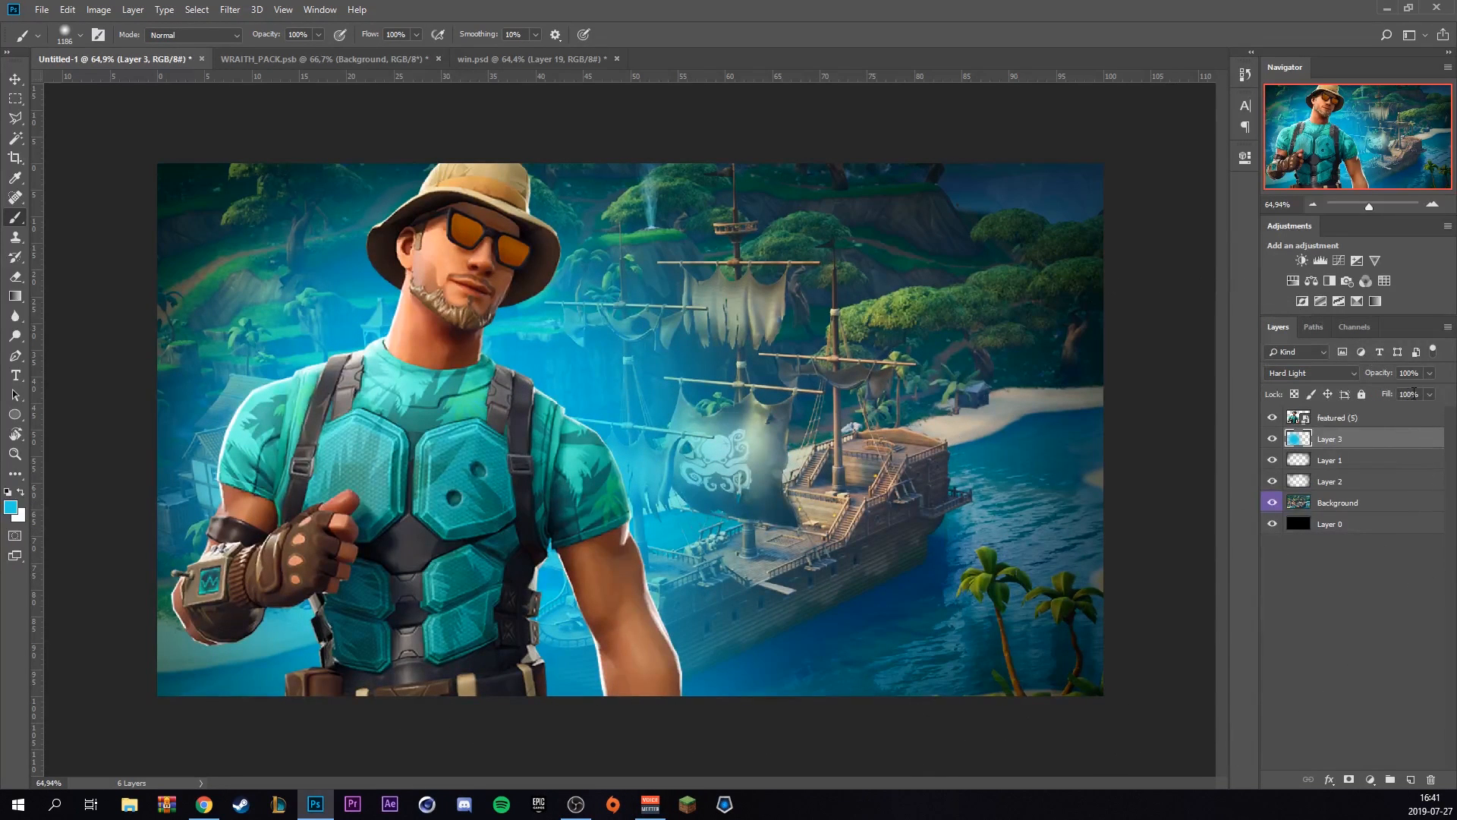
{"action": "left_click", "coordinate": [1429, 394]}
{"action": "left_click_drag", "start_coordinate": [1419, 408], "coordinate": [1420, 409]}
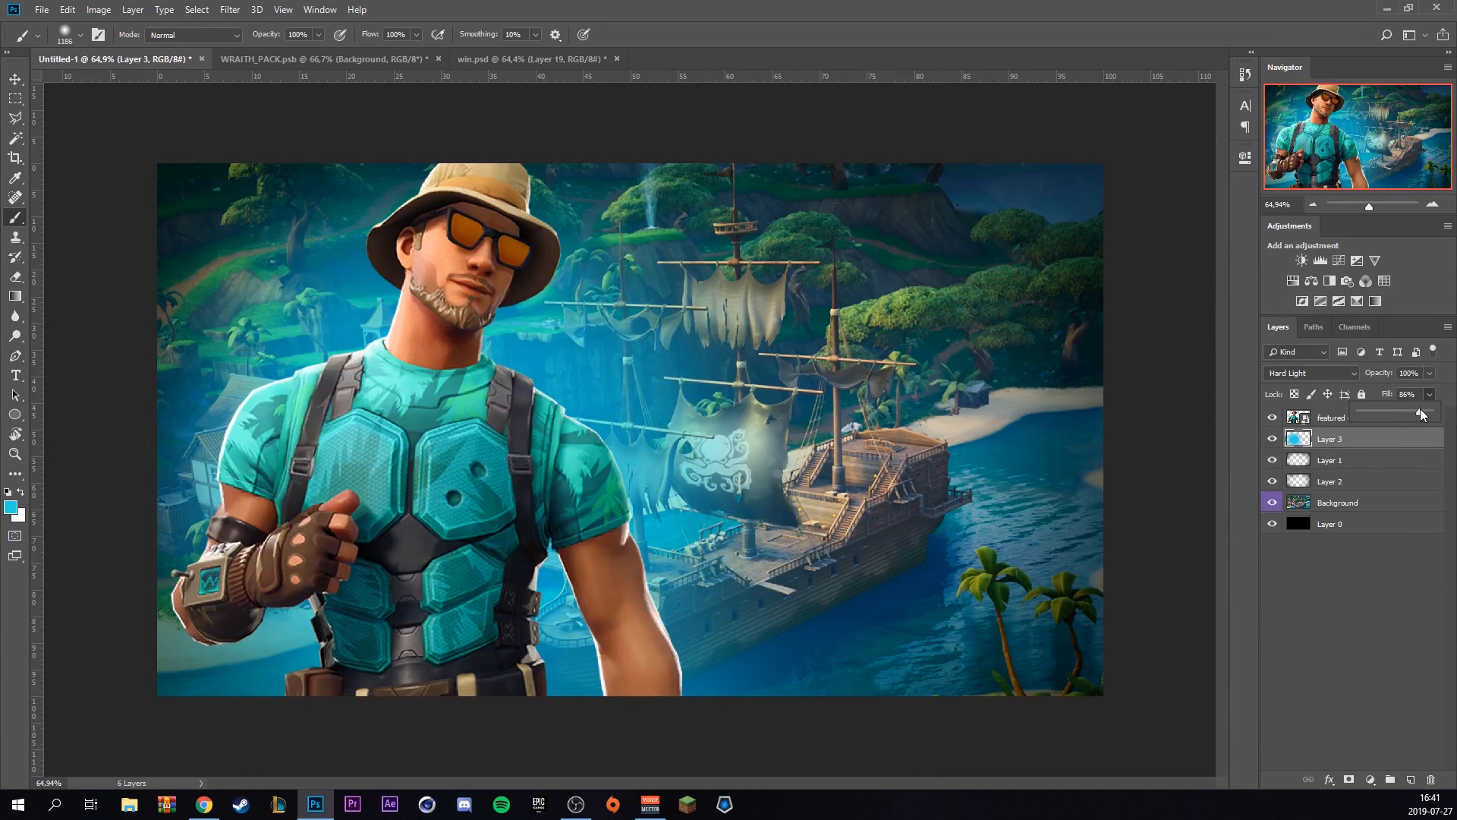
Add a new layer above Layer 3, brush more cyan glow behind the character, and set its blend mode to Screen
{"action": "left_click", "coordinate": [1411, 780]}
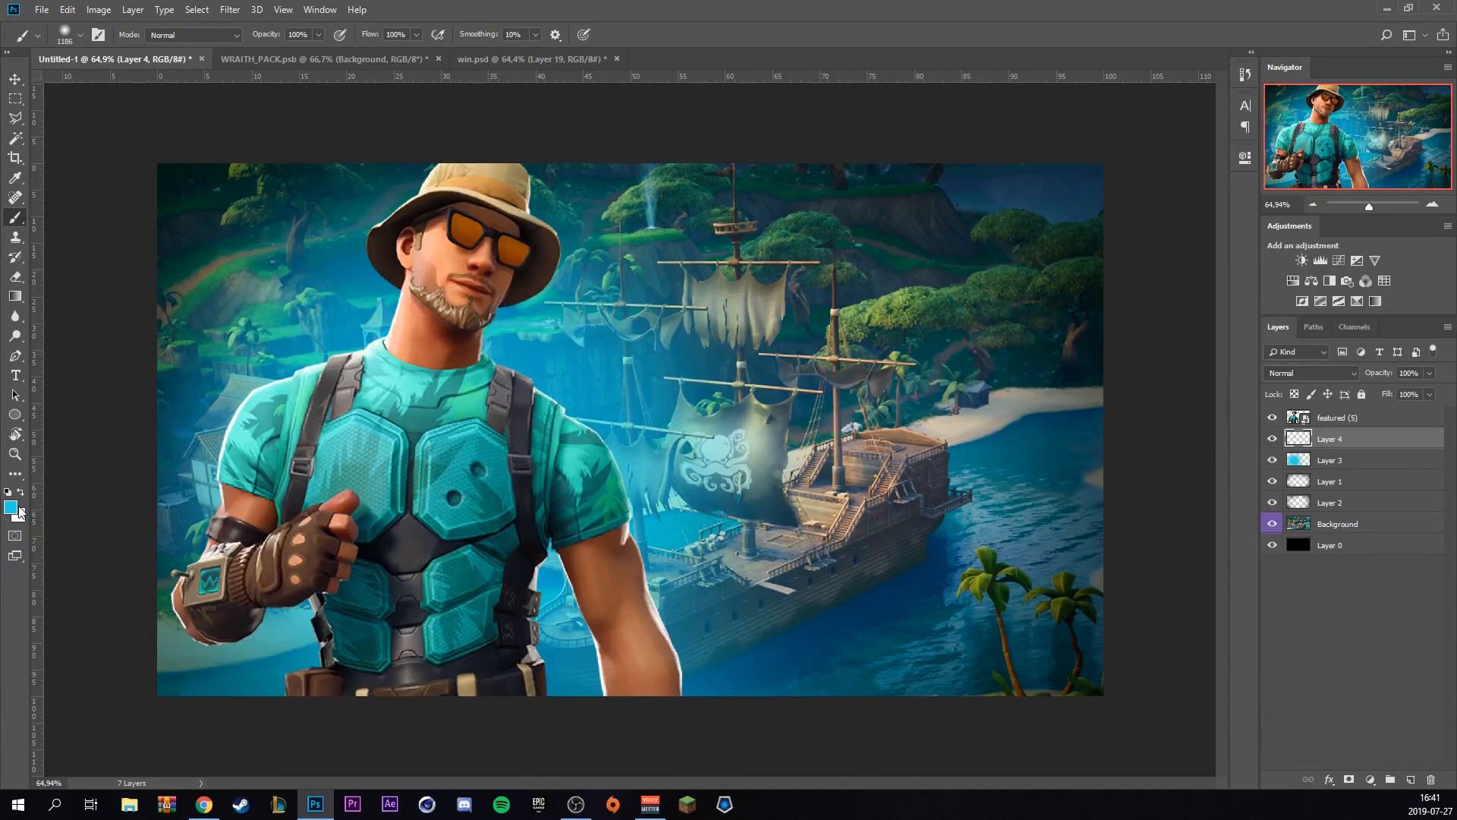
{"action": "left_click", "coordinate": [395, 425]}
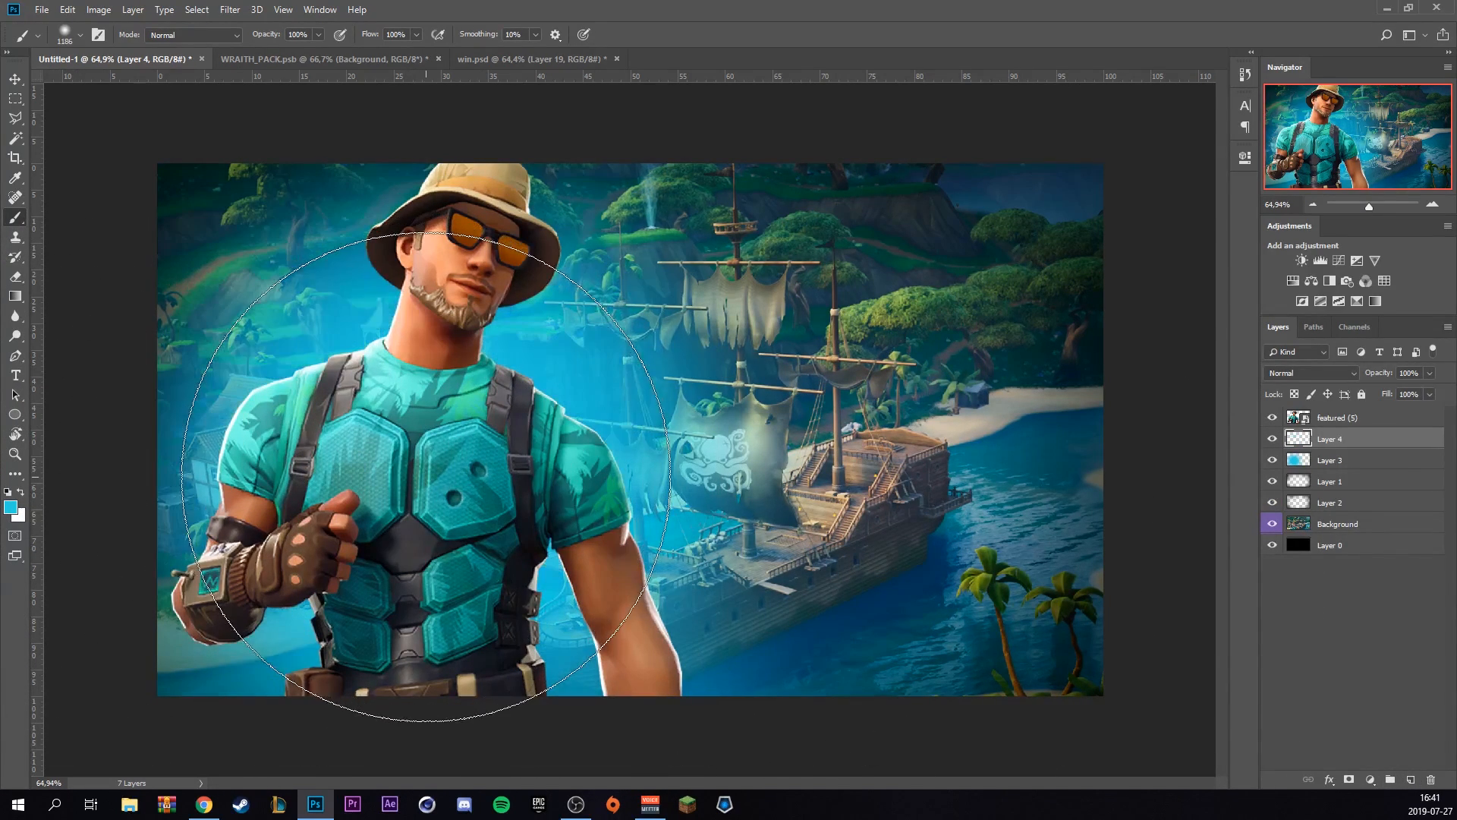
{"action": "scroll", "coordinate": [611, 699], "scroll_direction": "down", "scroll_amount": 3}
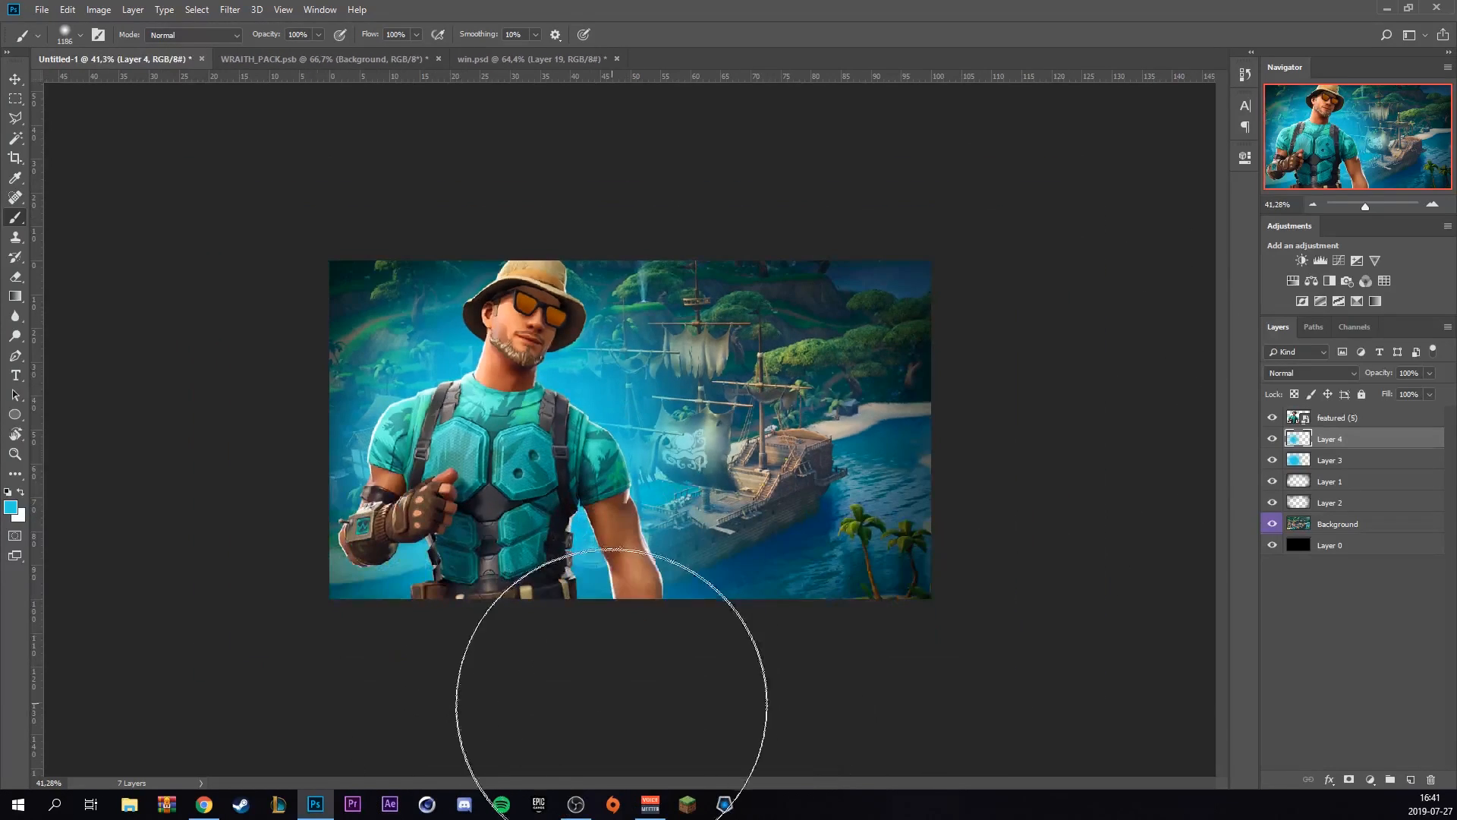
{"action": "scroll", "coordinate": [628, 430], "scroll_direction": "up", "scroll_amount": 3}
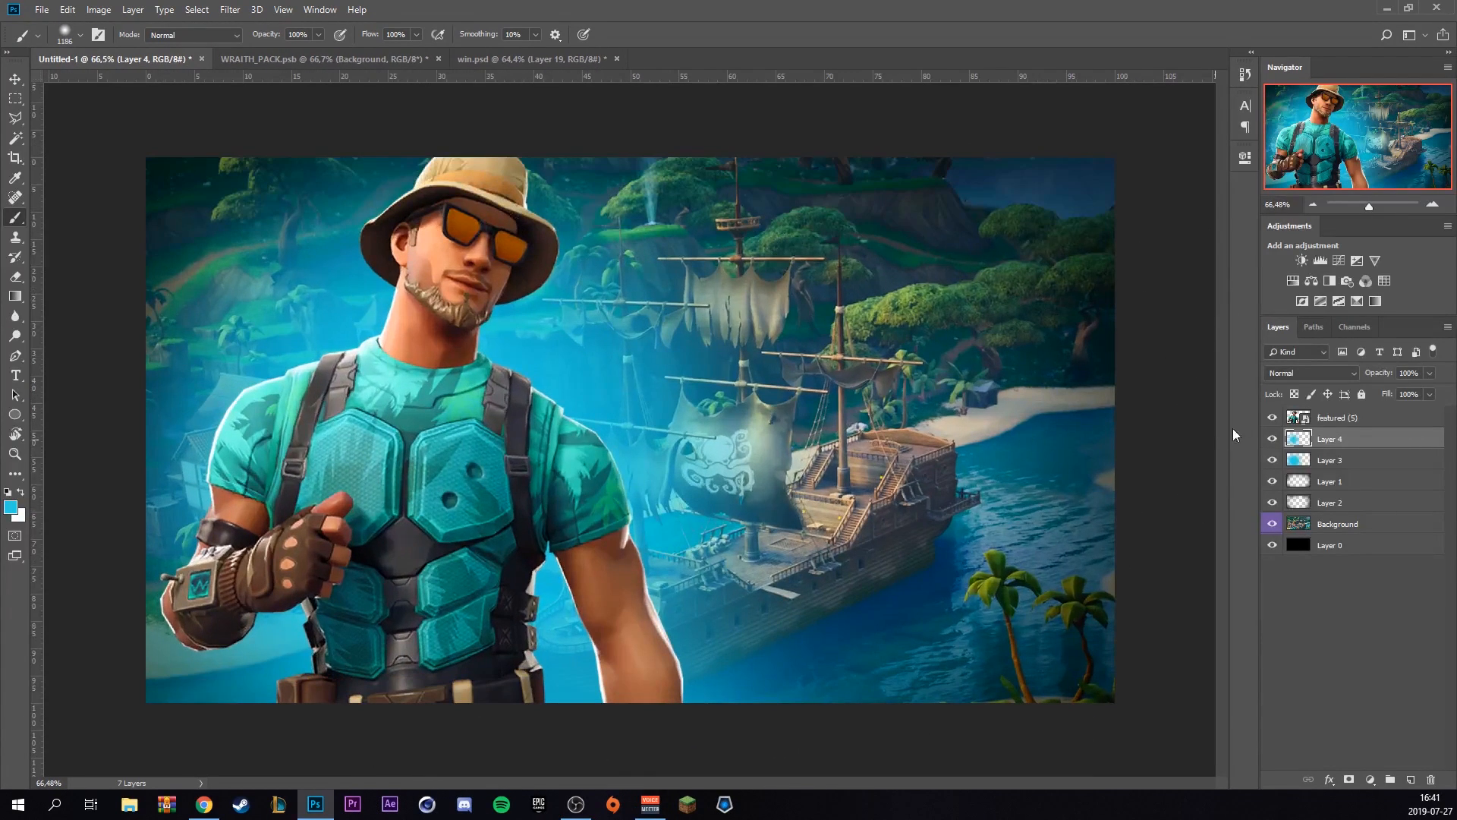
{"action": "left_click", "coordinate": [1291, 372]}
{"action": "left_click", "coordinate": [1296, 504]}
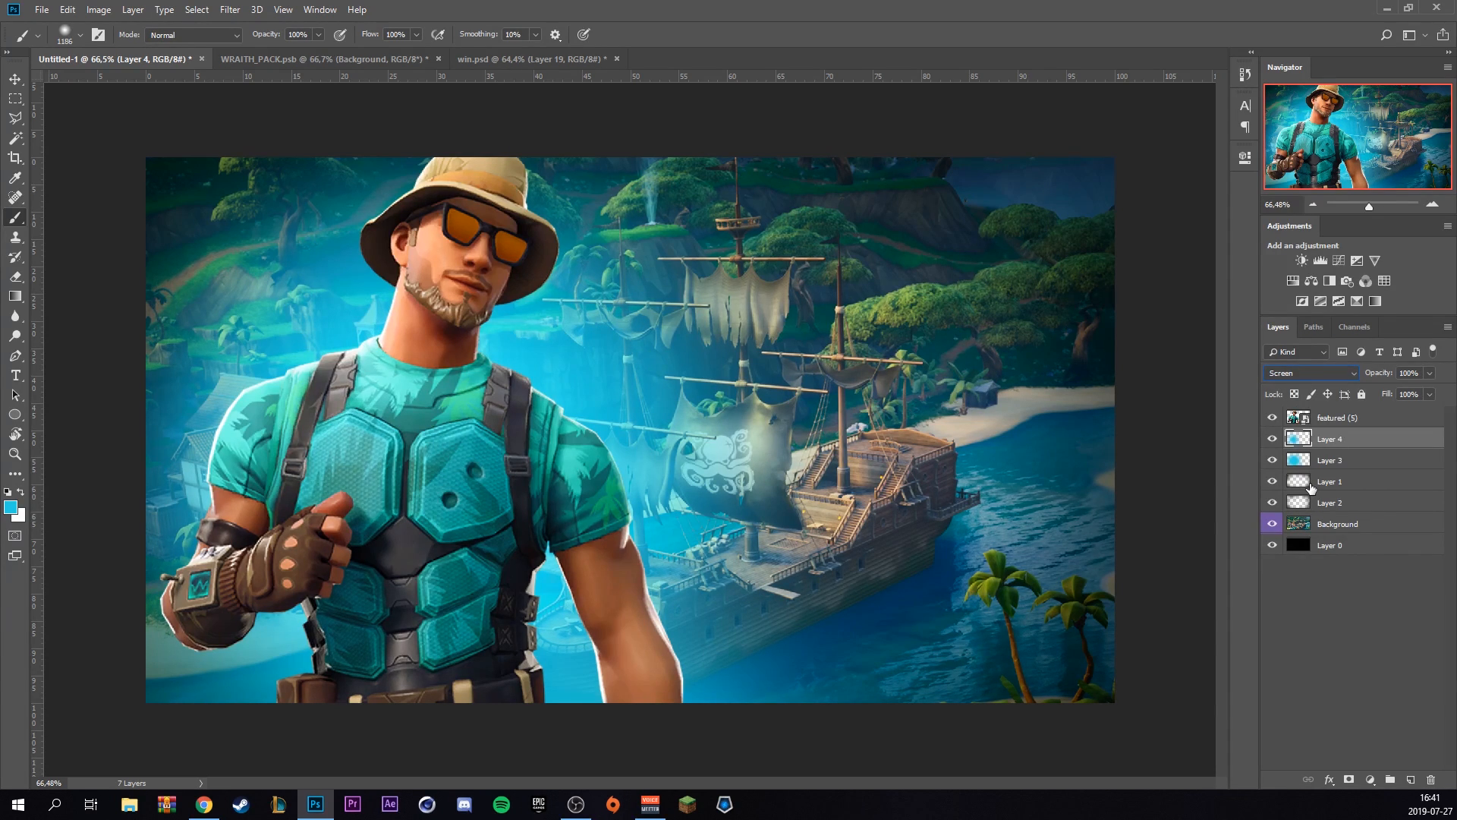
Paint white glows behind the character's shoulders on two new layers above Layer 4, setting the first one's blend mode to Overlay
{"action": "left_click", "coordinate": [1403, 782]}
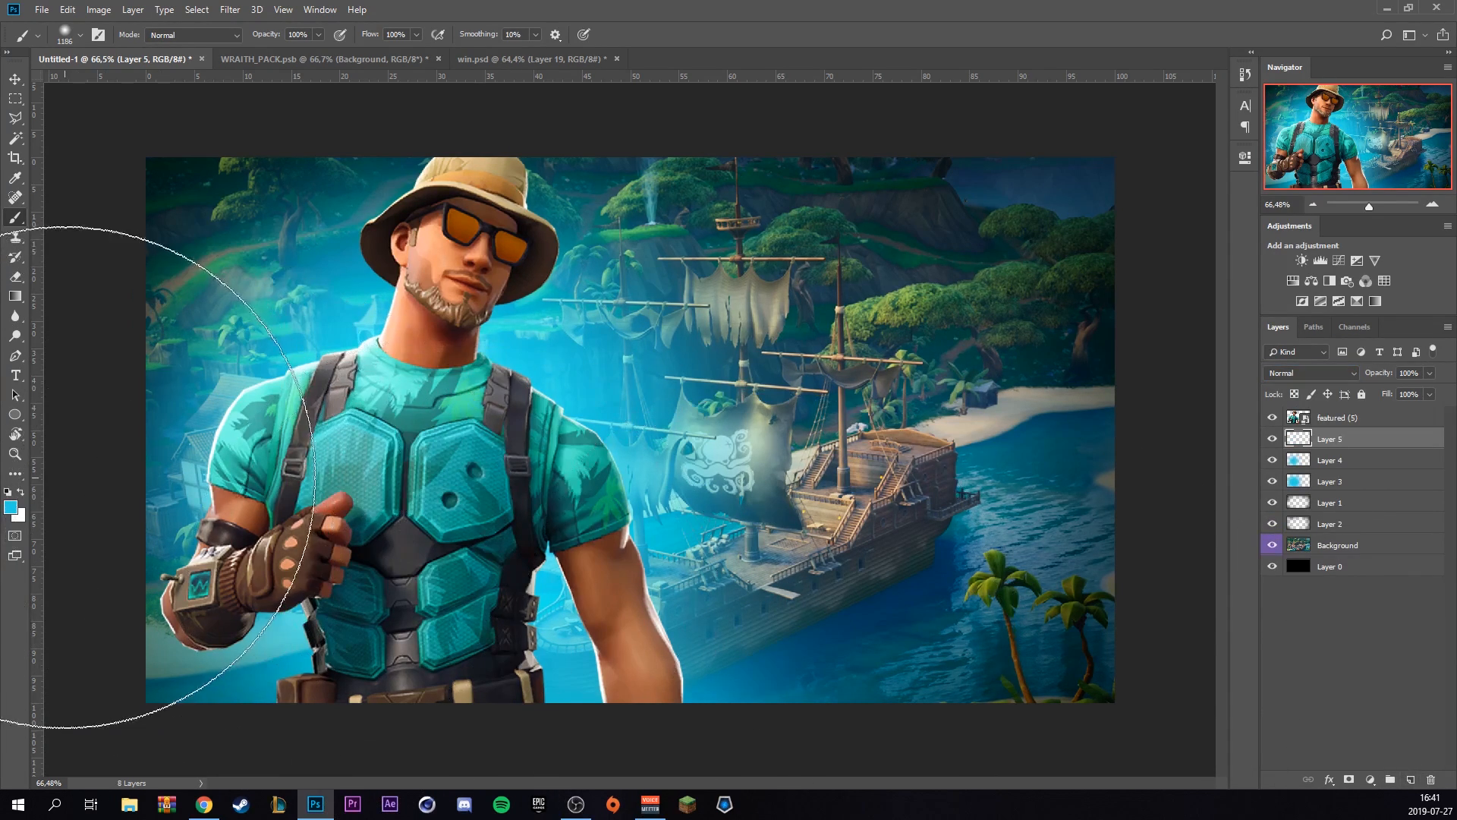
{"action": "mouse_move", "coordinate": [492, 448]}
{"action": "left_mouse_down"}
{"action": "mouse_move", "coordinate": [473, 449]}
{"action": "mouse_move", "coordinate": [539, 439]}
{"action": "mouse_move", "coordinate": [429, 439]}
{"action": "left_mouse_up"}
{"action": "left_click_drag", "start_coordinate": [585, 427], "coordinate": [558, 436]}
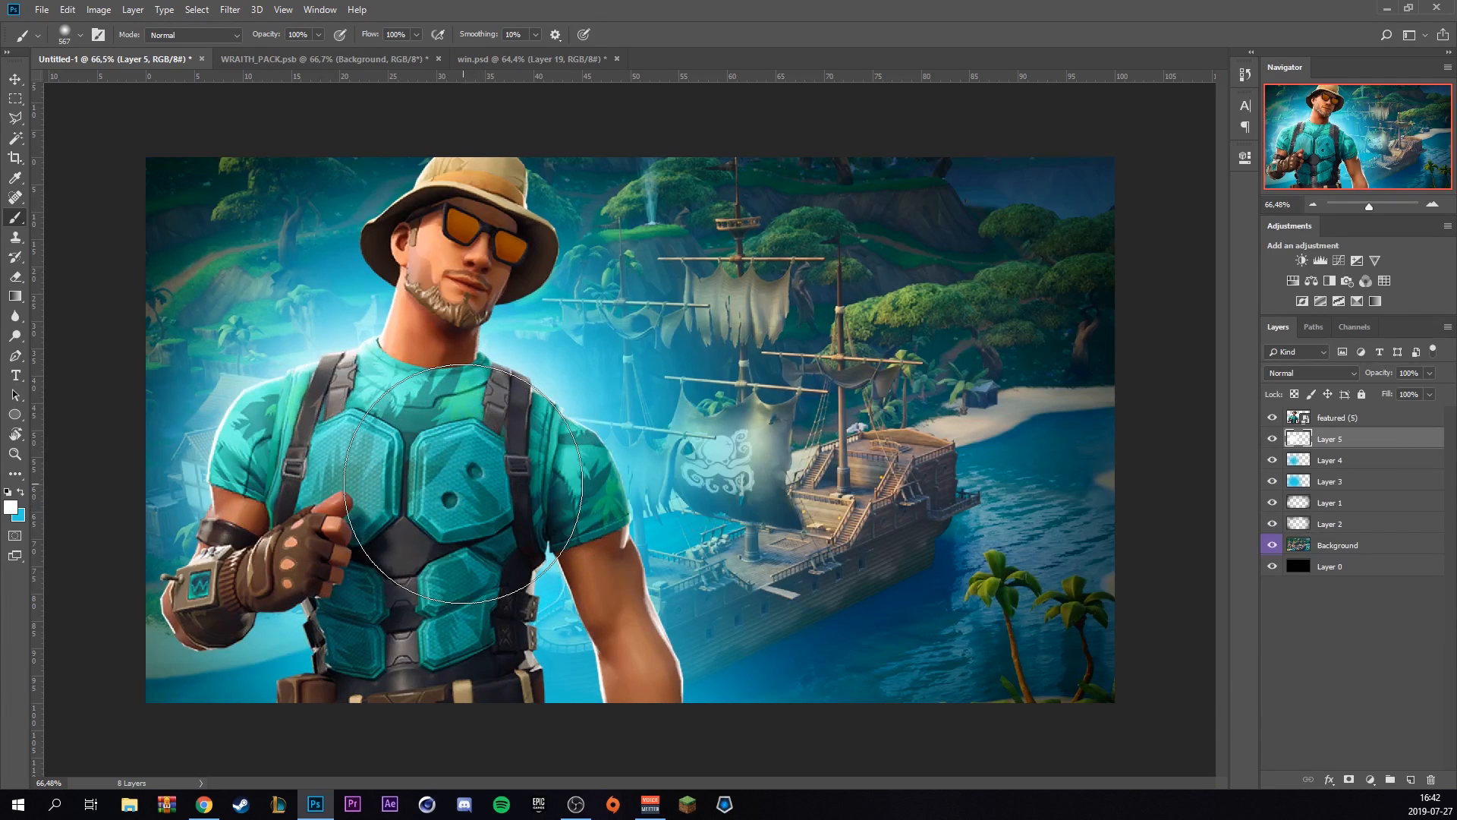
{"action": "left_click", "coordinate": [1304, 374]}
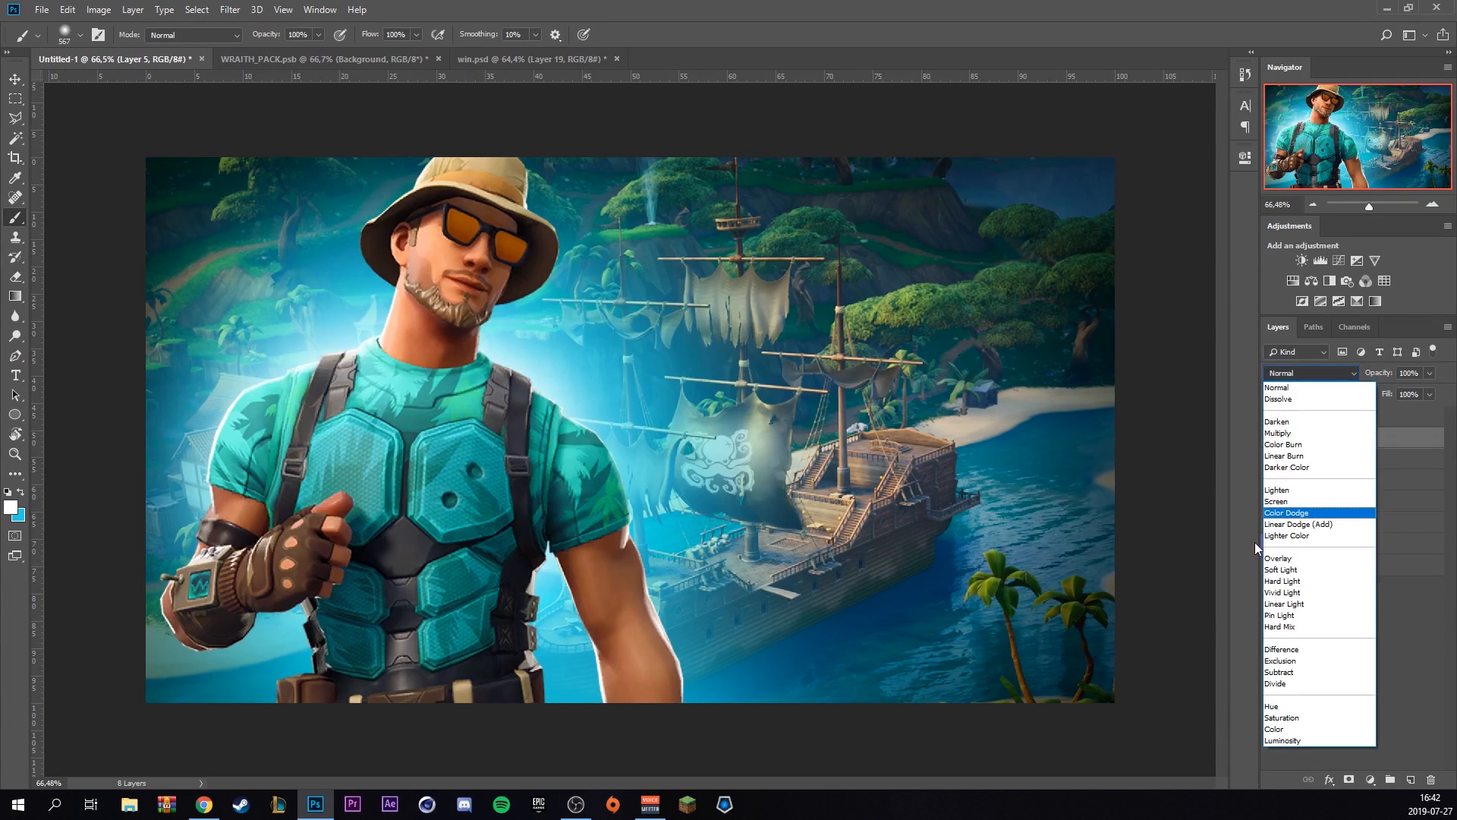
{"action": "left_click", "coordinate": [1293, 559]}
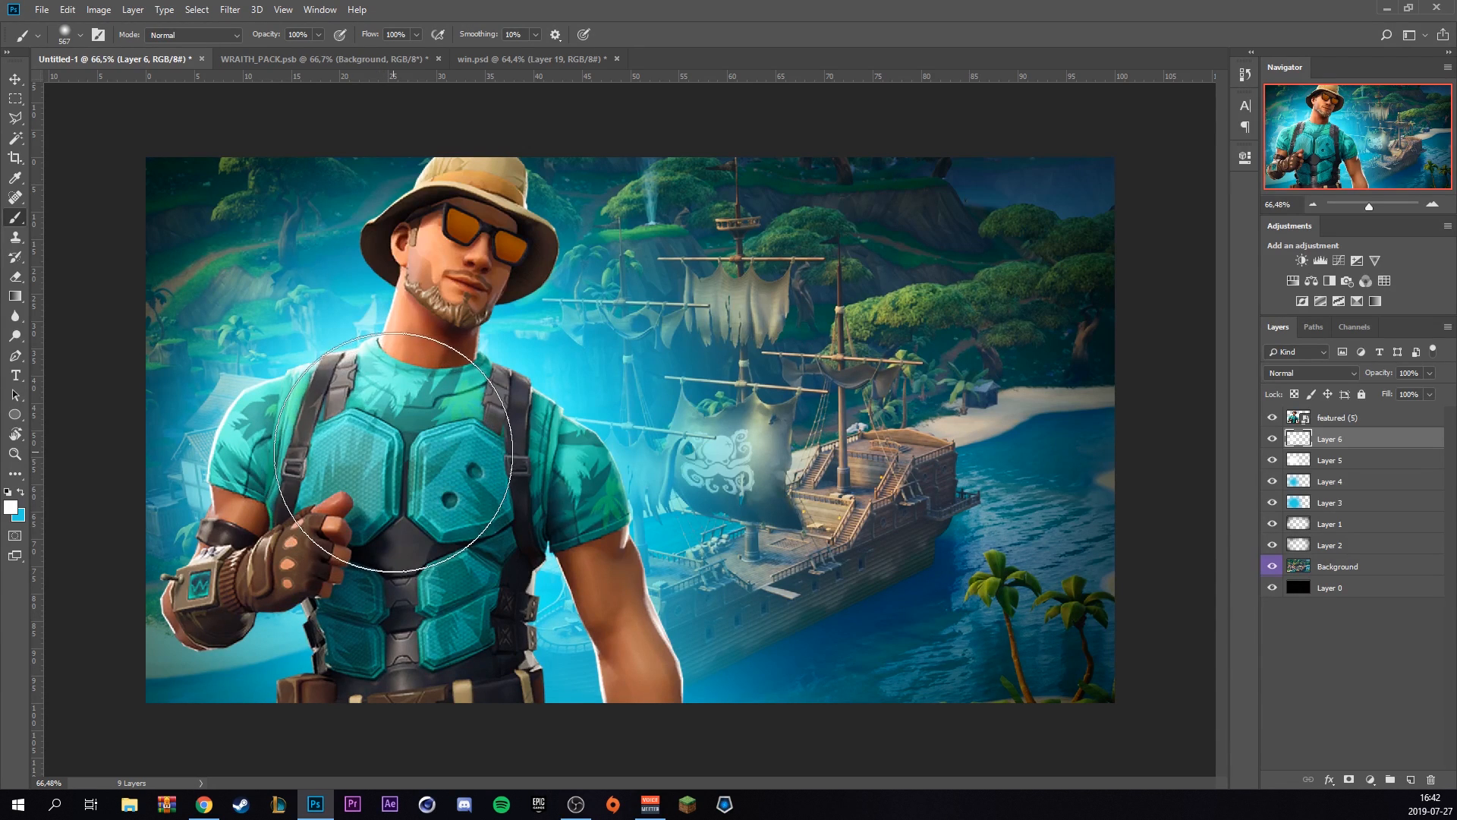
{"action": "scroll", "coordinate": [584, 529], "scroll_direction": "down", "scroll_amount": 4}
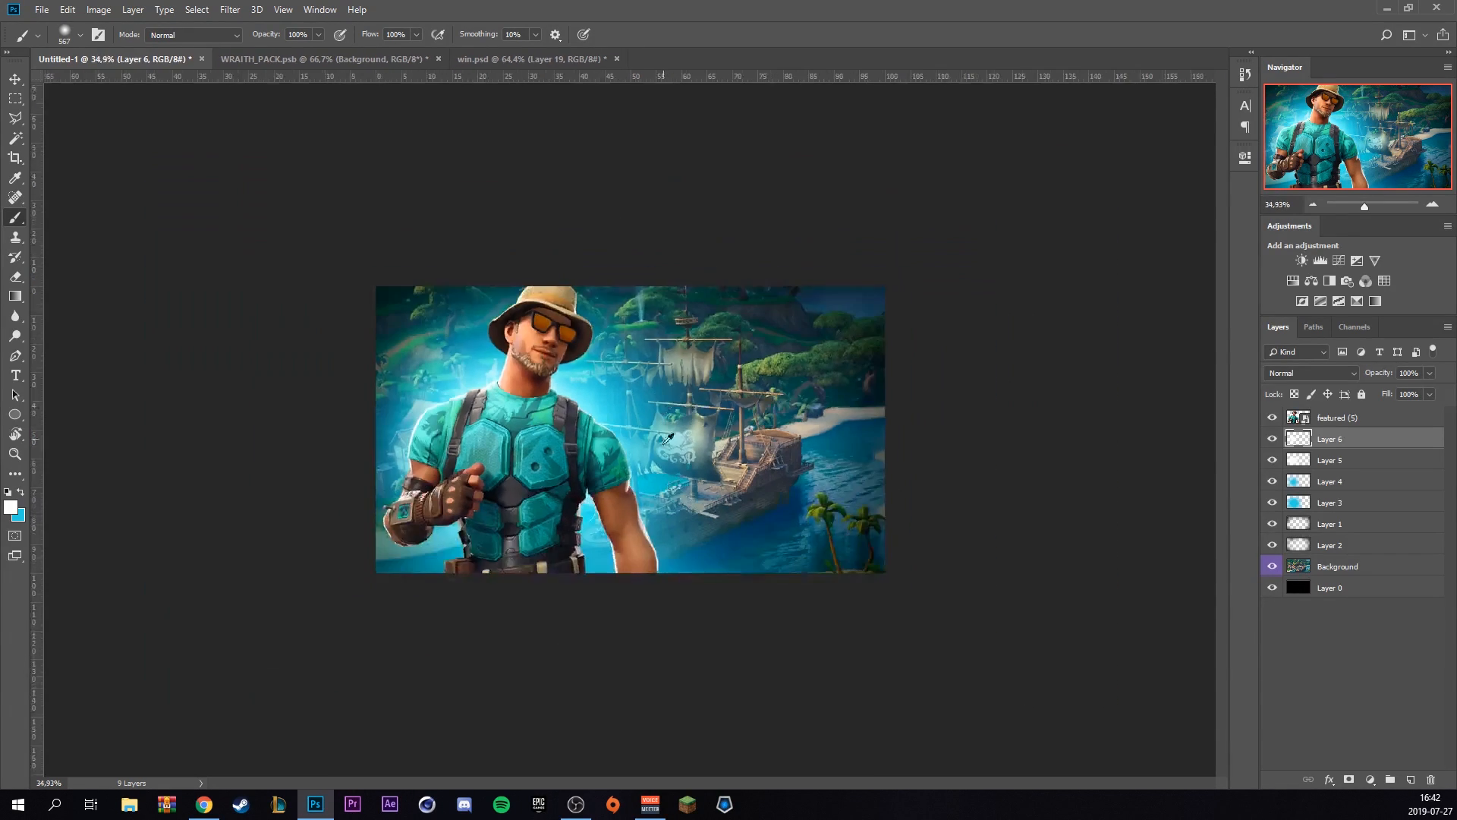
{"action": "scroll", "coordinate": [659, 494], "scroll_direction": "up", "scroll_amount": 3}
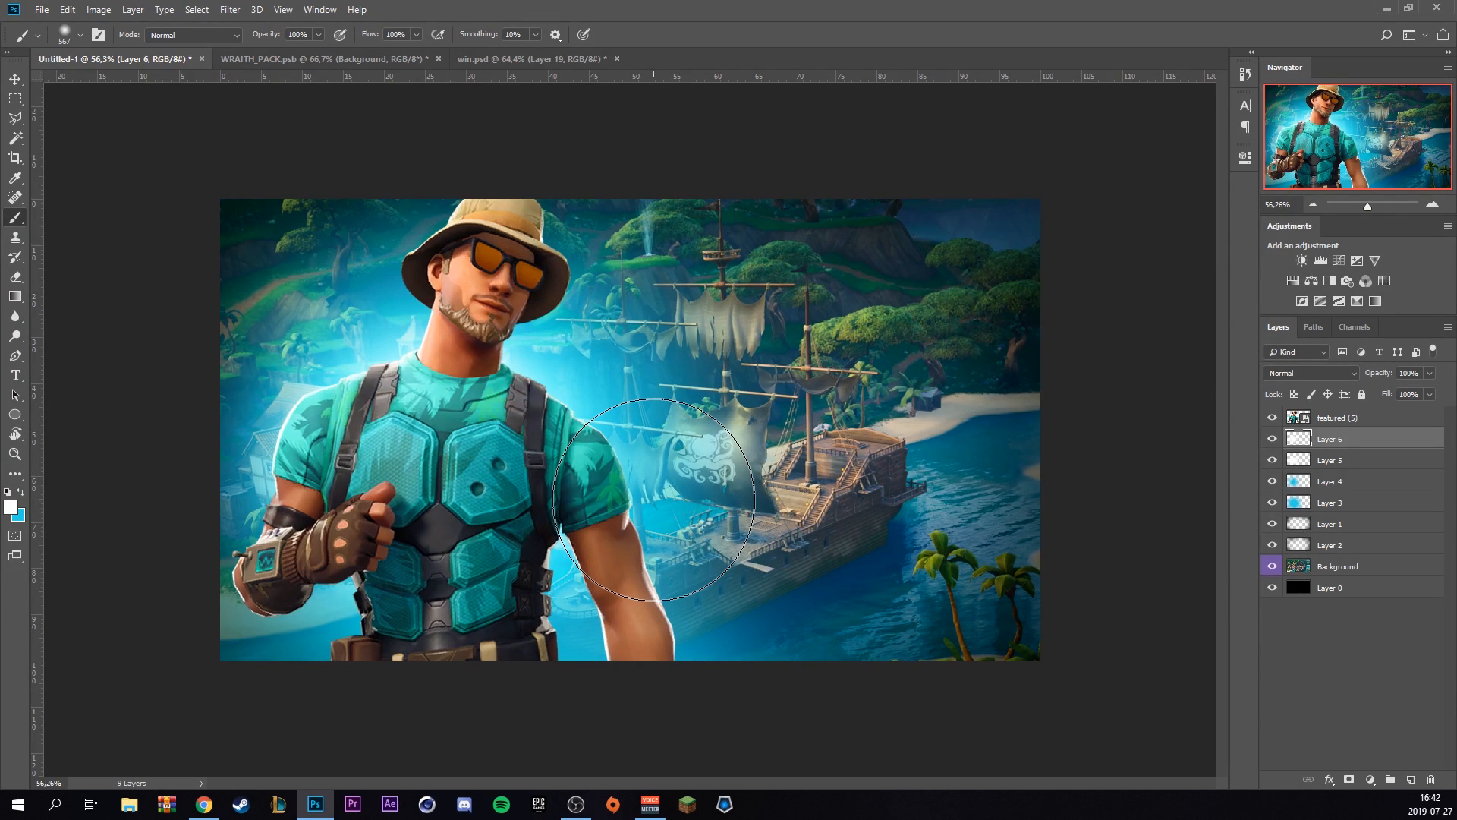
Add the white text "SOLO SQUAD" in Burbank Big Condensed Black, 72 pt, over the ship, above the featured (5) layer
{"action": "left_click", "coordinate": [1358, 424]}
{"action": "key", "text": "t"}
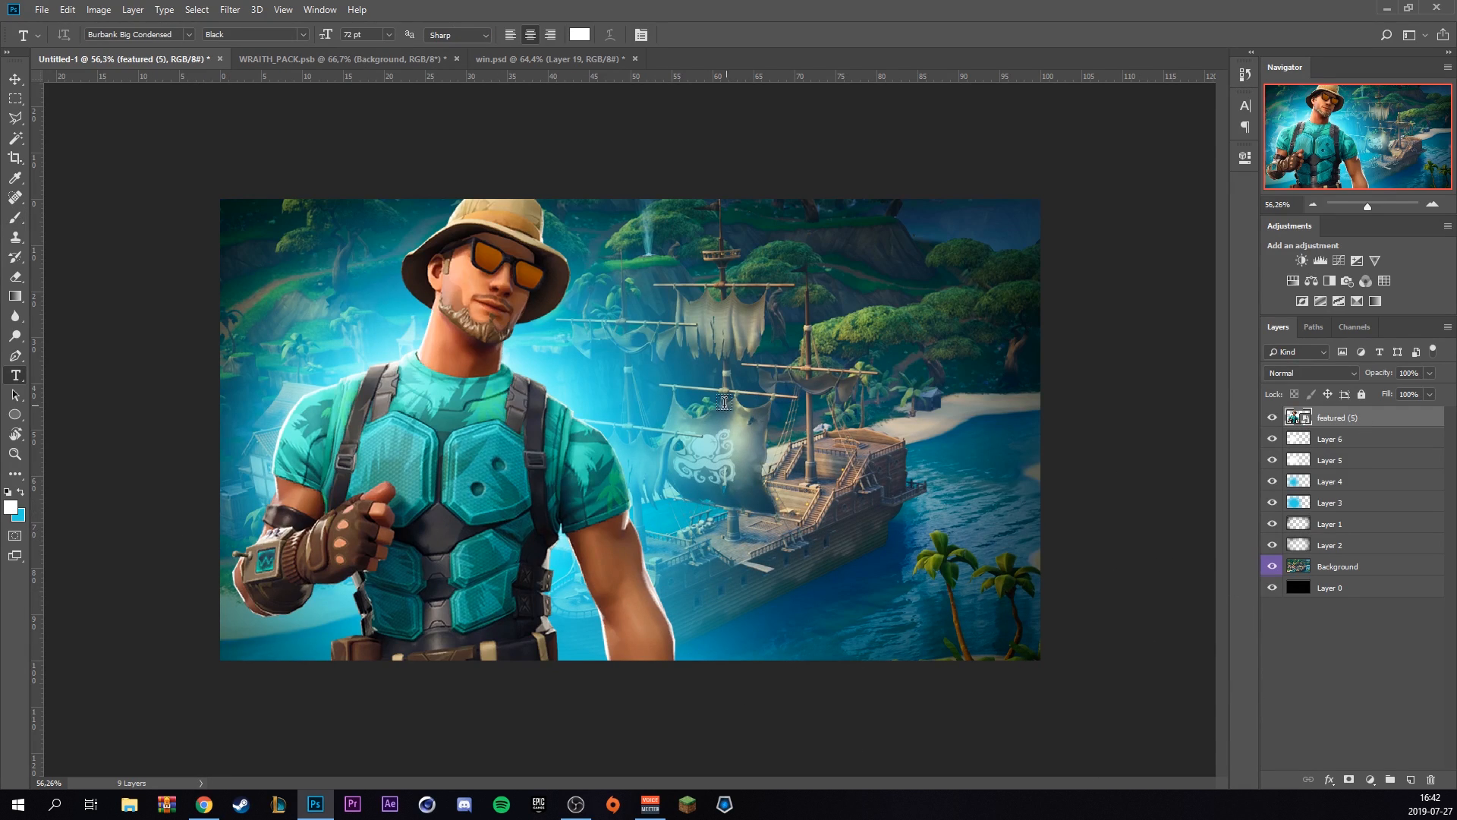
{"action": "left_click", "coordinate": [685, 391]}
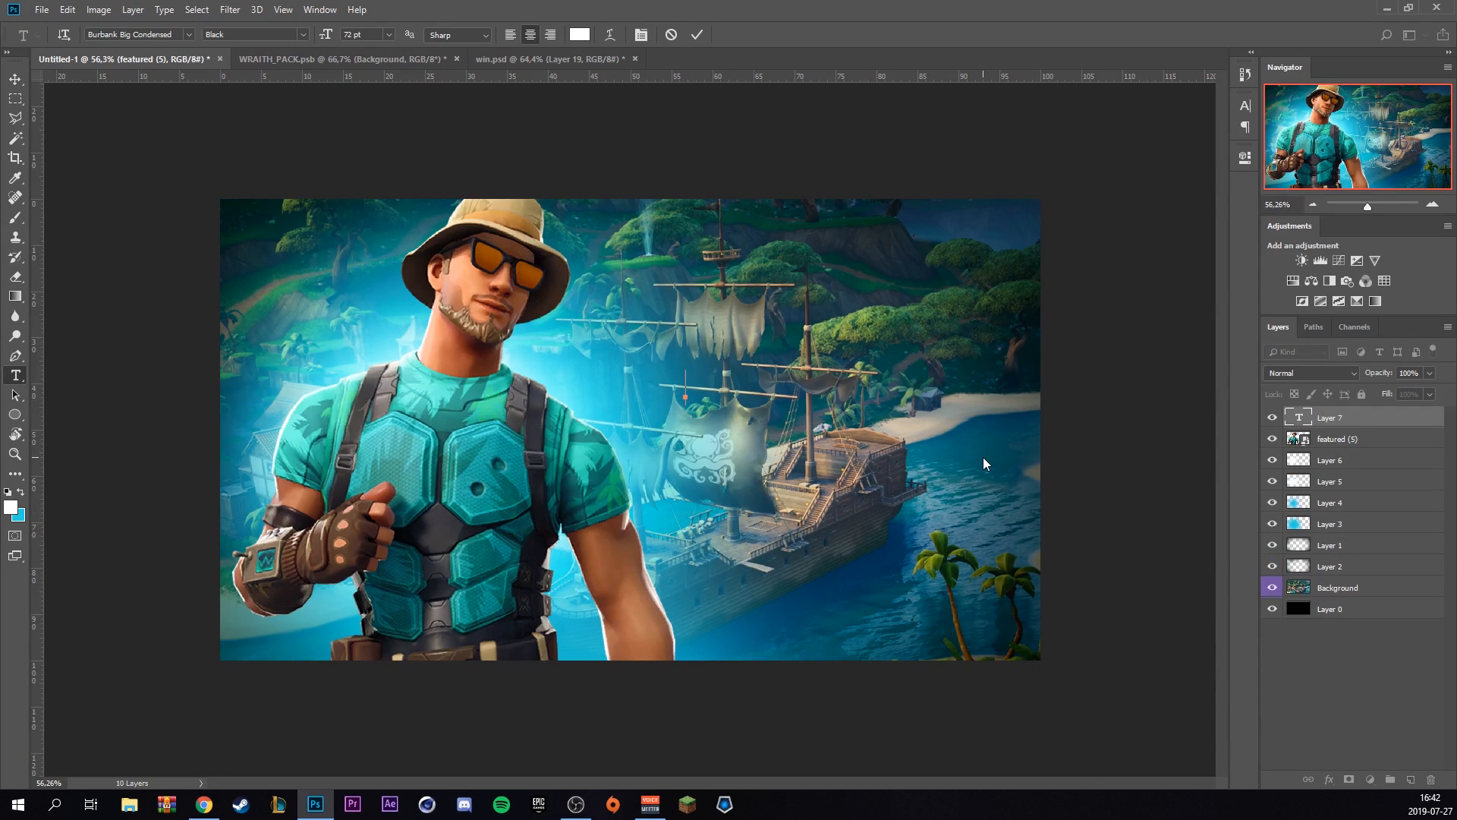
{"action": "type", "text": "SOLO"}
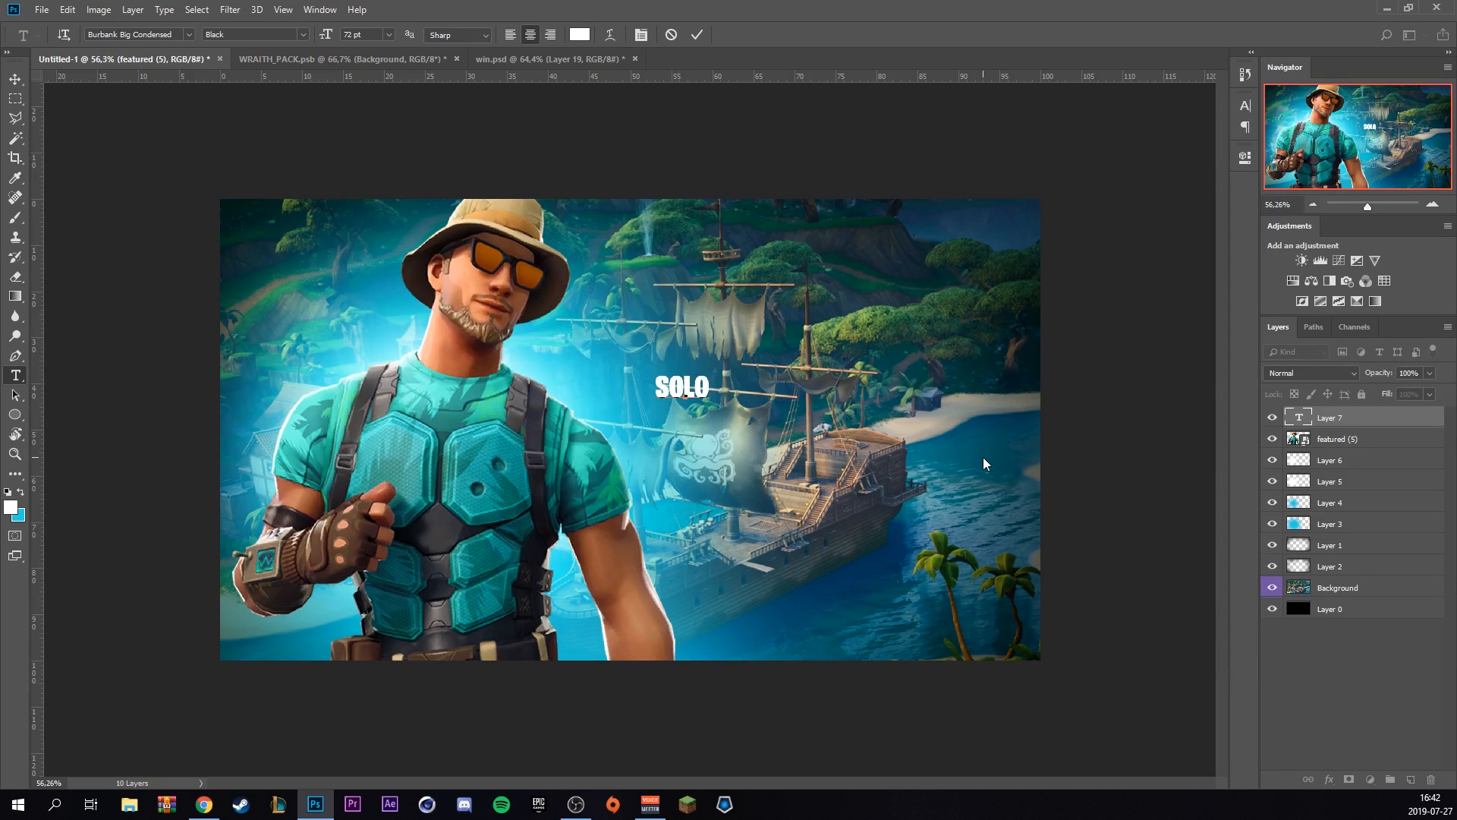
{"action": "type", "text": " SWU"}
{"action": "key", "text": "BackSpace"}
{"action": "key", "text": "BackSpace"}
{"action": "type", "text": "Q"}
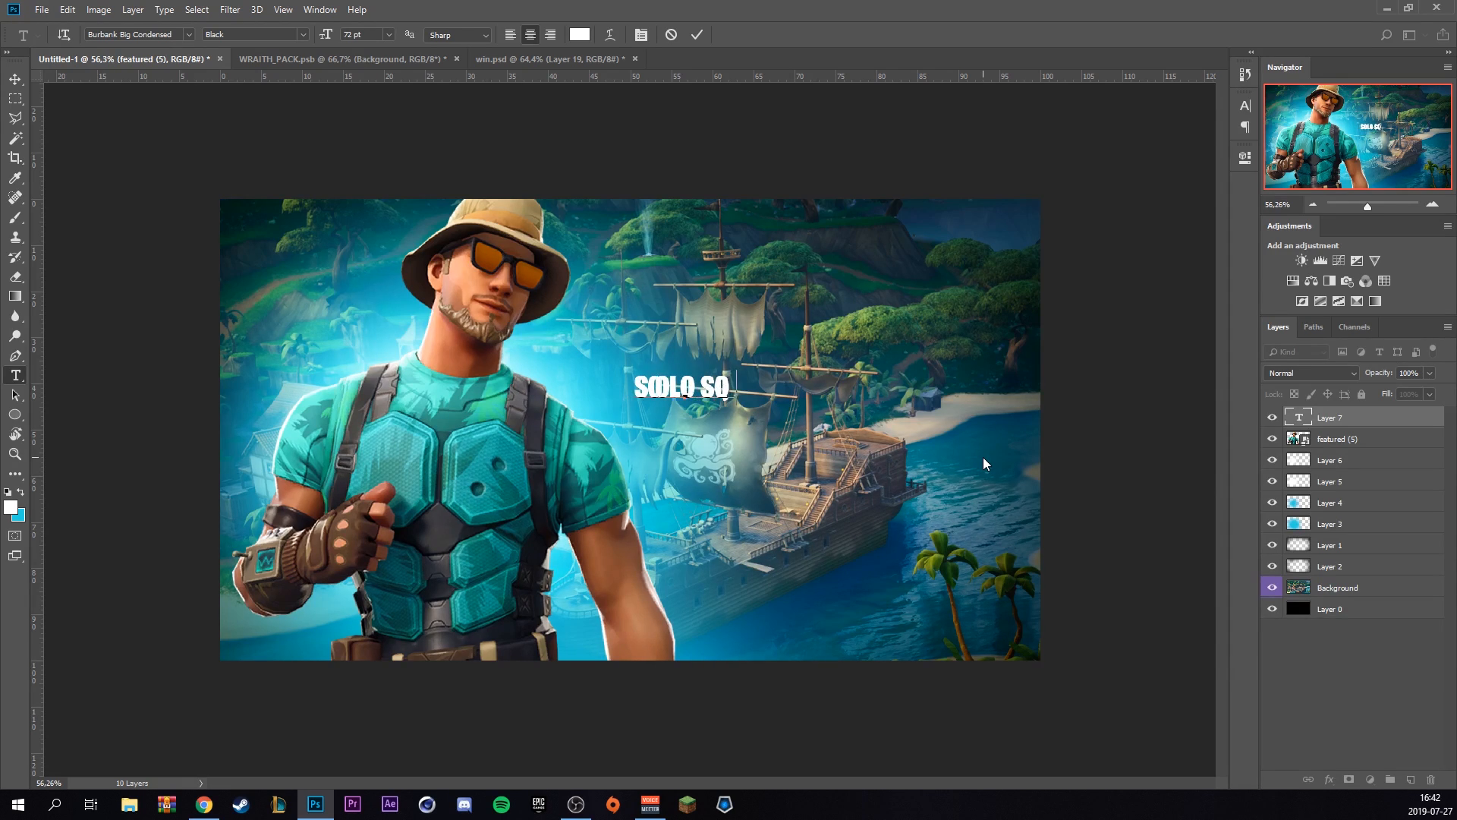
{"action": "type", "text": "UAD"}
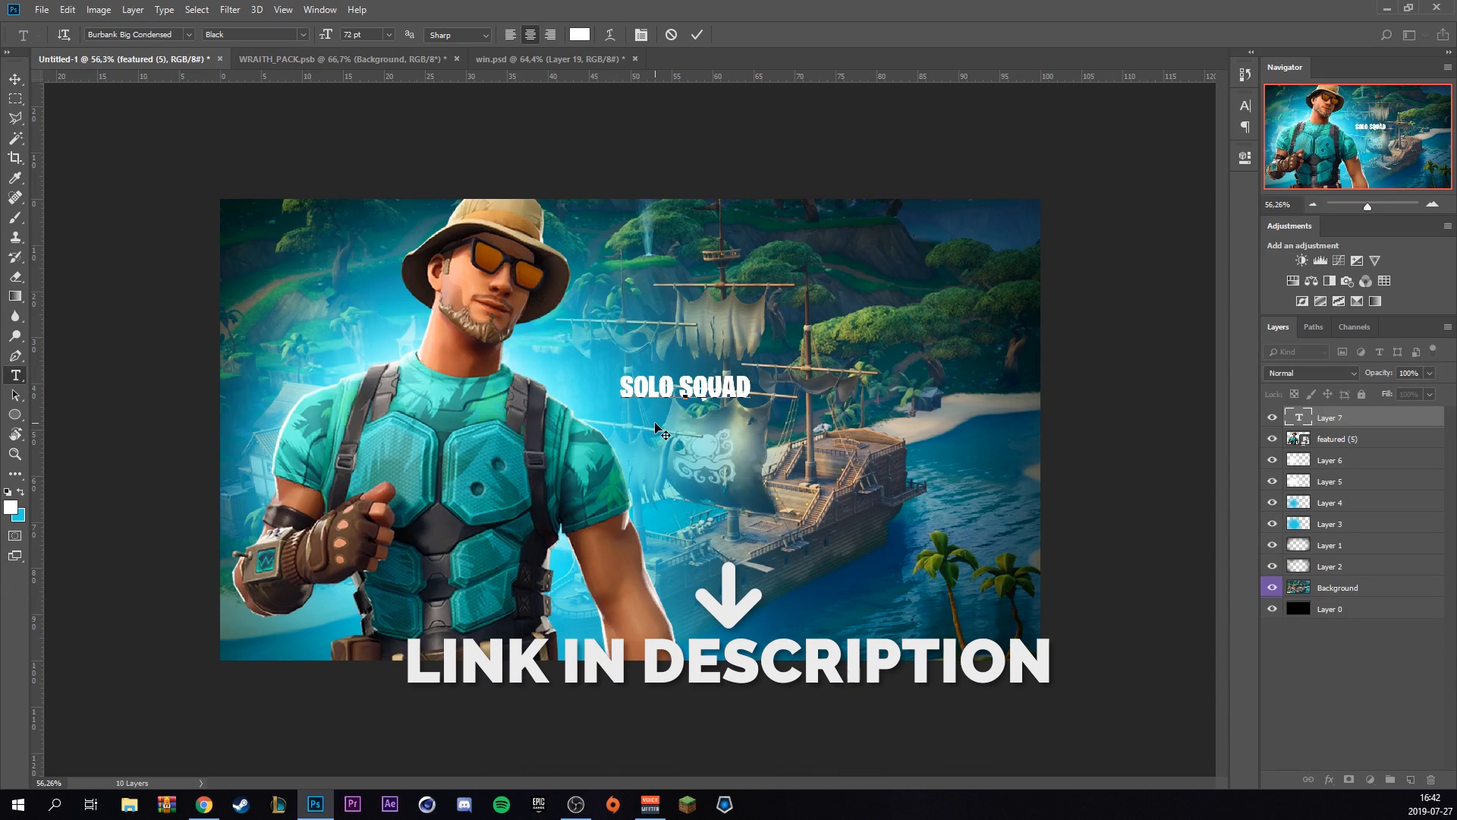
{"action": "left_click", "coordinate": [697, 35]}
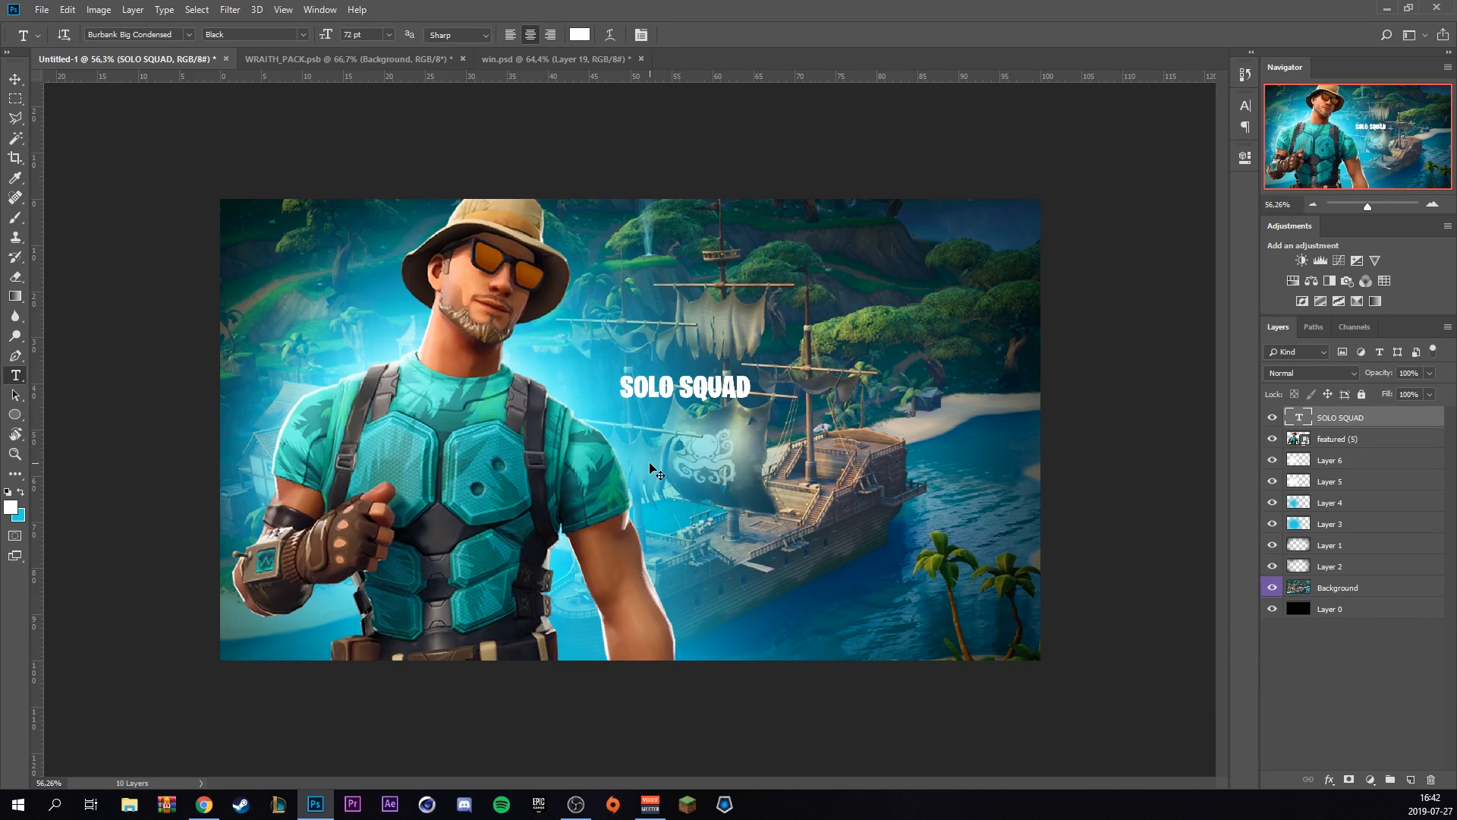
Free-transform the SOLO SQUAD text and skew it horizontally by about -7.4° so it leans like italics
{"action": "key", "text": "ctrl+t"}
{"action": "right_click", "coordinate": [730, 390]}
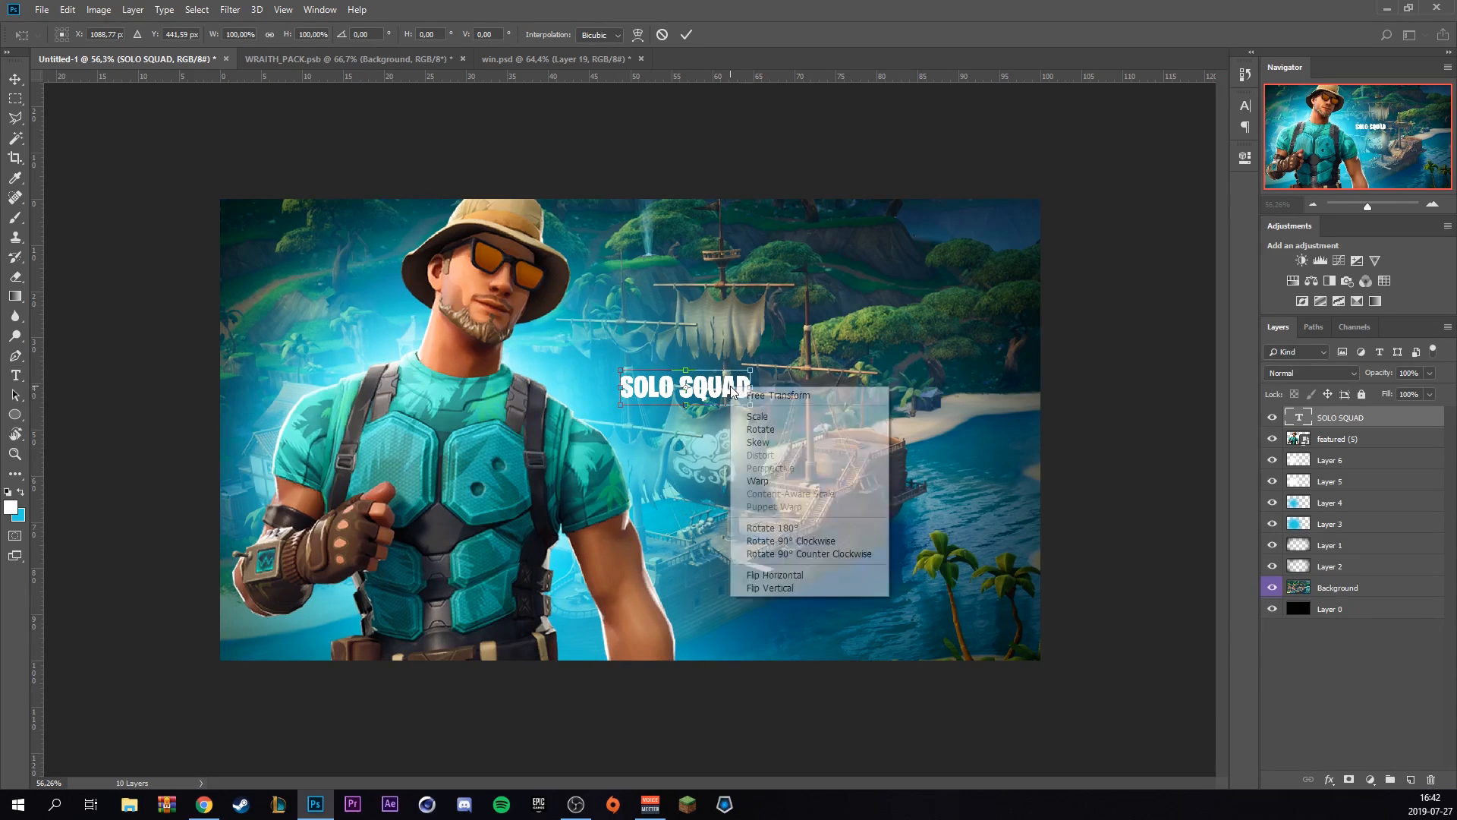
{"action": "left_click", "coordinate": [758, 443]}
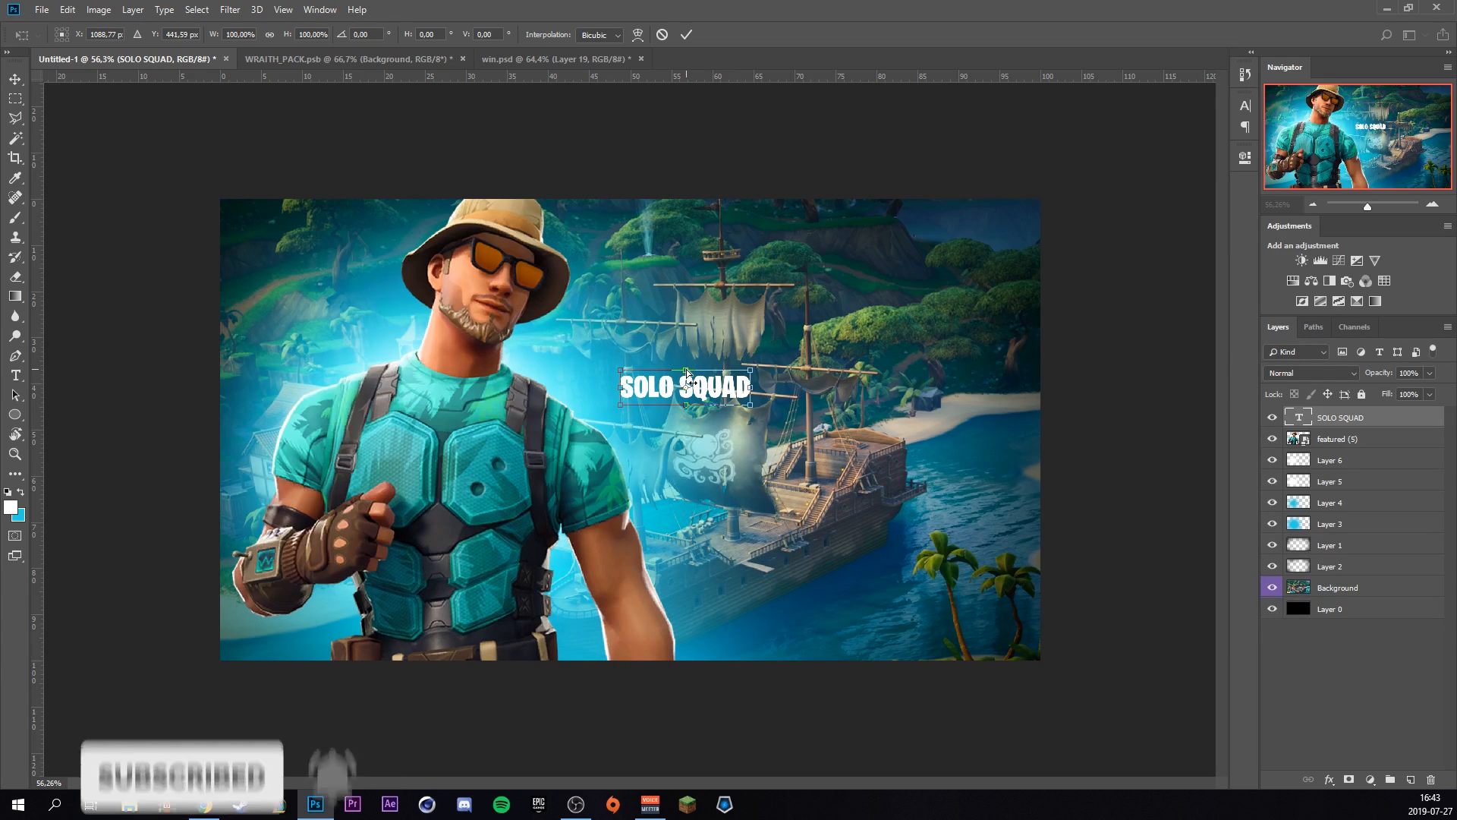
{"action": "left_click_drag", "start_coordinate": [689, 372], "coordinate": [692, 371]}
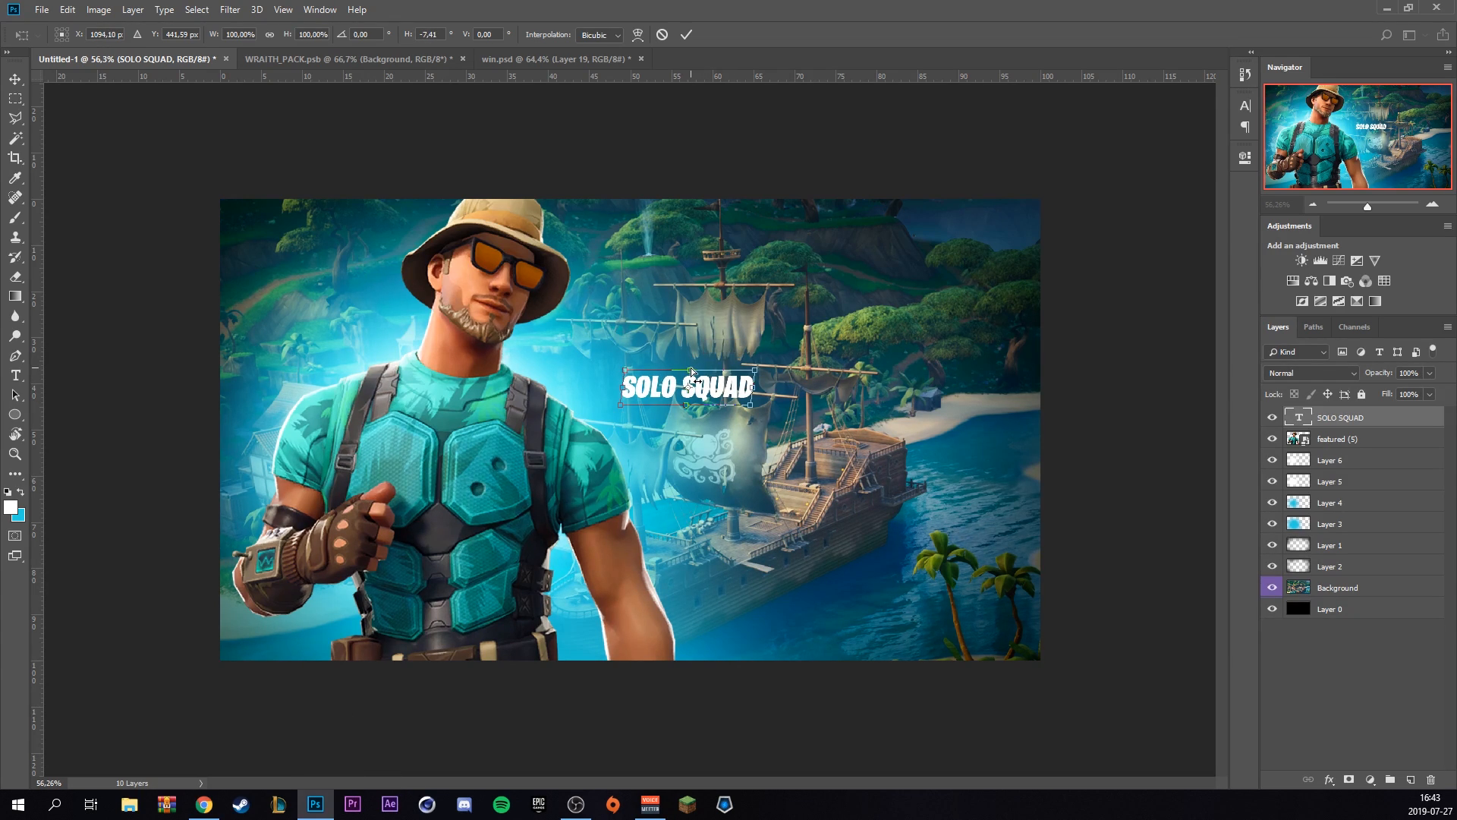
Scale the SOLO SQUAD text to about 278% and rotate it about -3.1° so it rises over the ship
{"action": "right_click", "coordinate": [725, 393]}
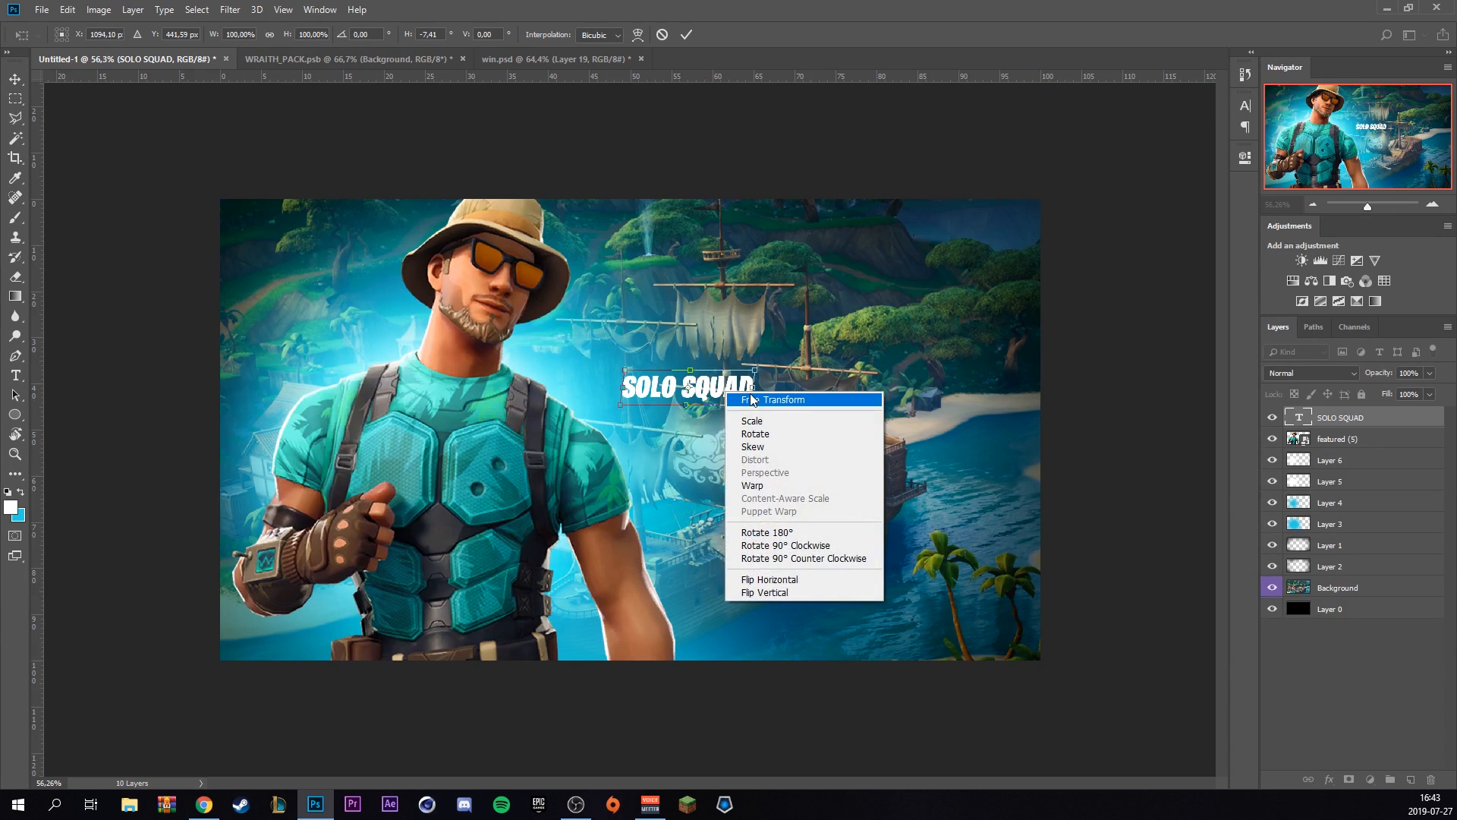
{"action": "left_click", "coordinate": [755, 394]}
{"action": "left_click_drag", "start_coordinate": [753, 367], "coordinate": [996, 309]}
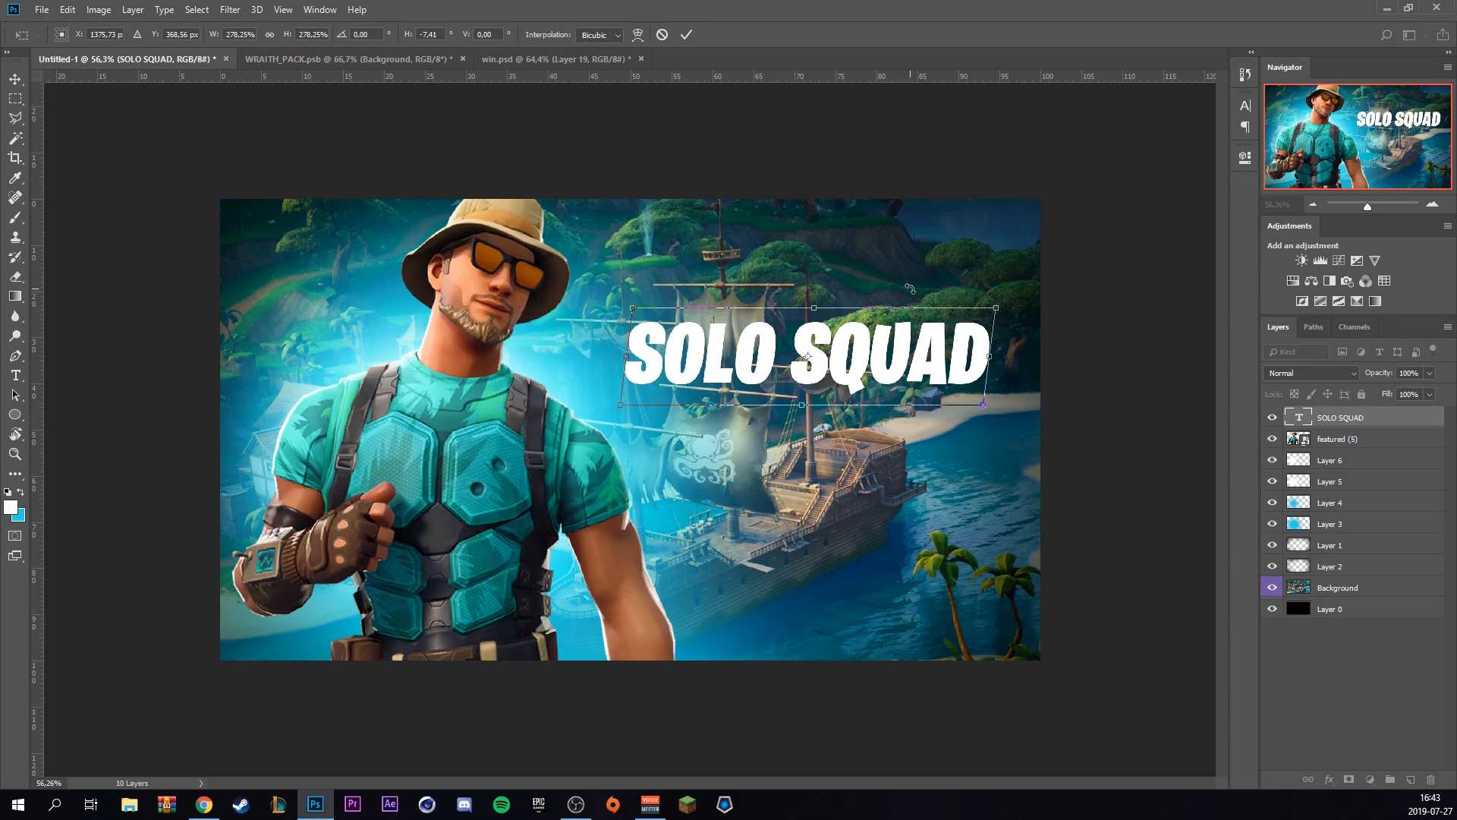
{"action": "left_click_drag", "start_coordinate": [909, 288], "coordinate": [901, 287]}
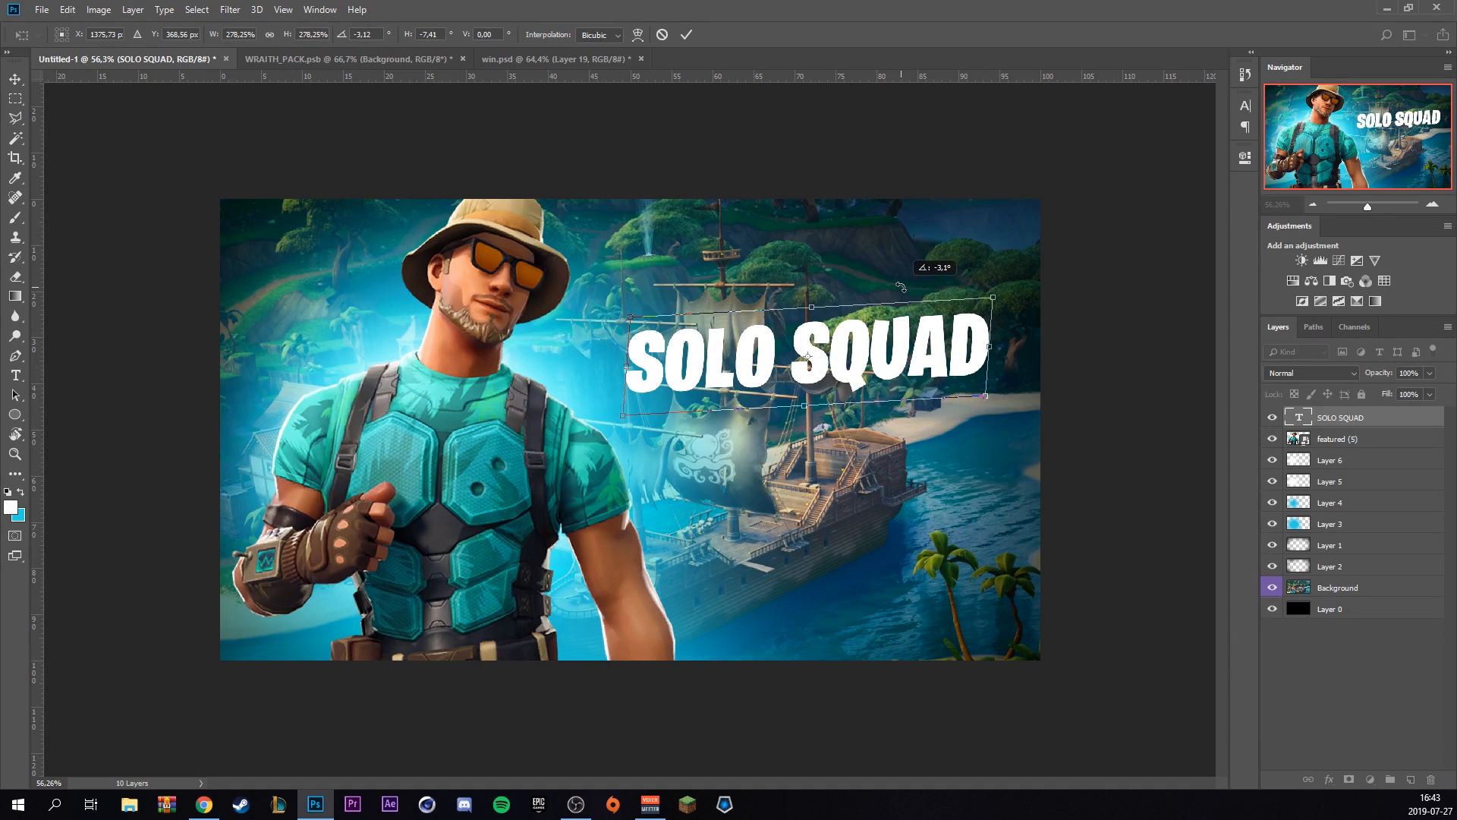
{"action": "left_click", "coordinate": [686, 34]}
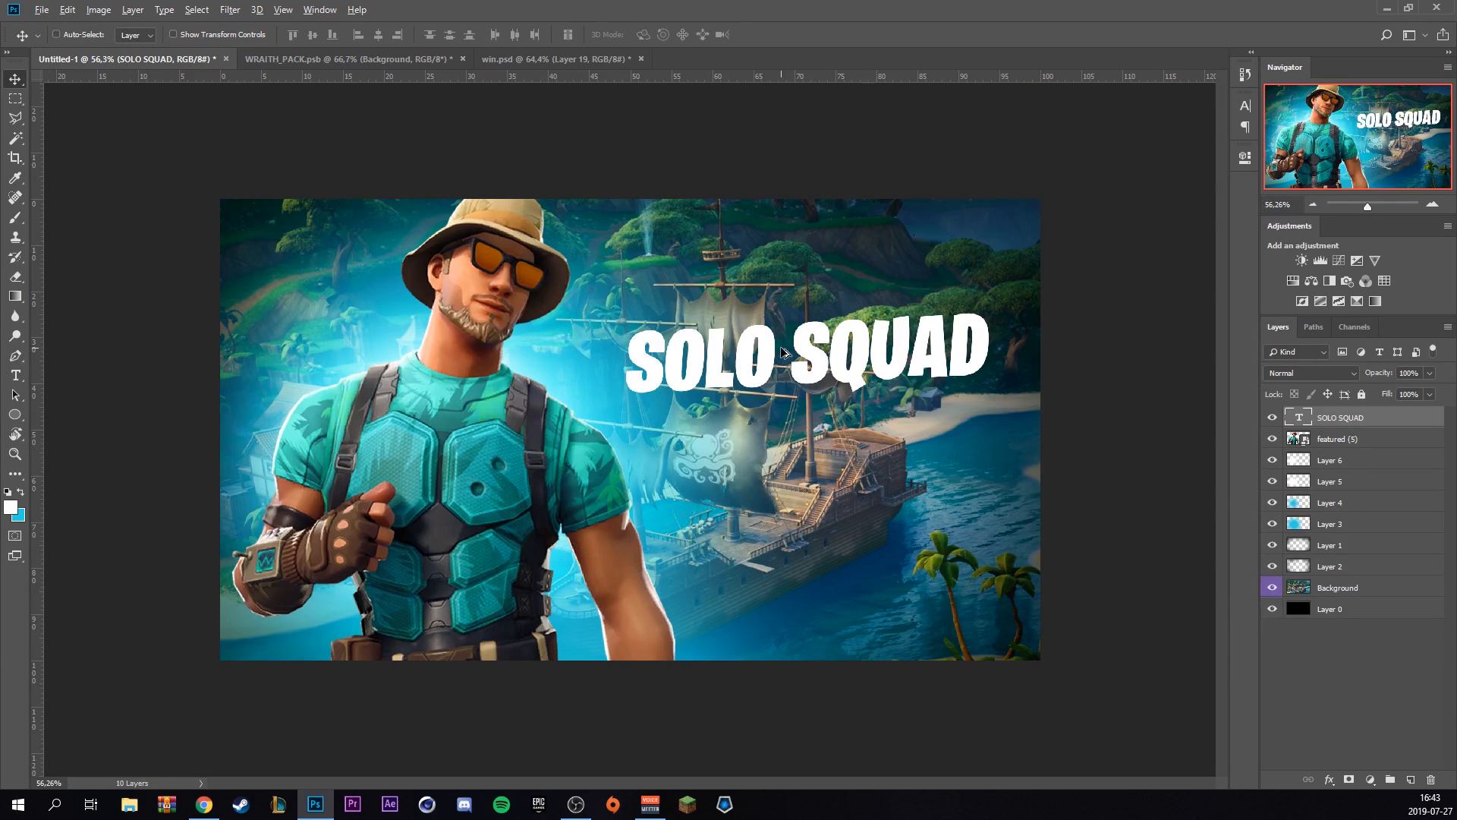
Duplicate the SOLO SQUAD text directly below the original and change the copy's wording to "WIN"
{"action": "left_click_drag", "start_coordinate": [784, 352], "coordinate": [781, 424]}
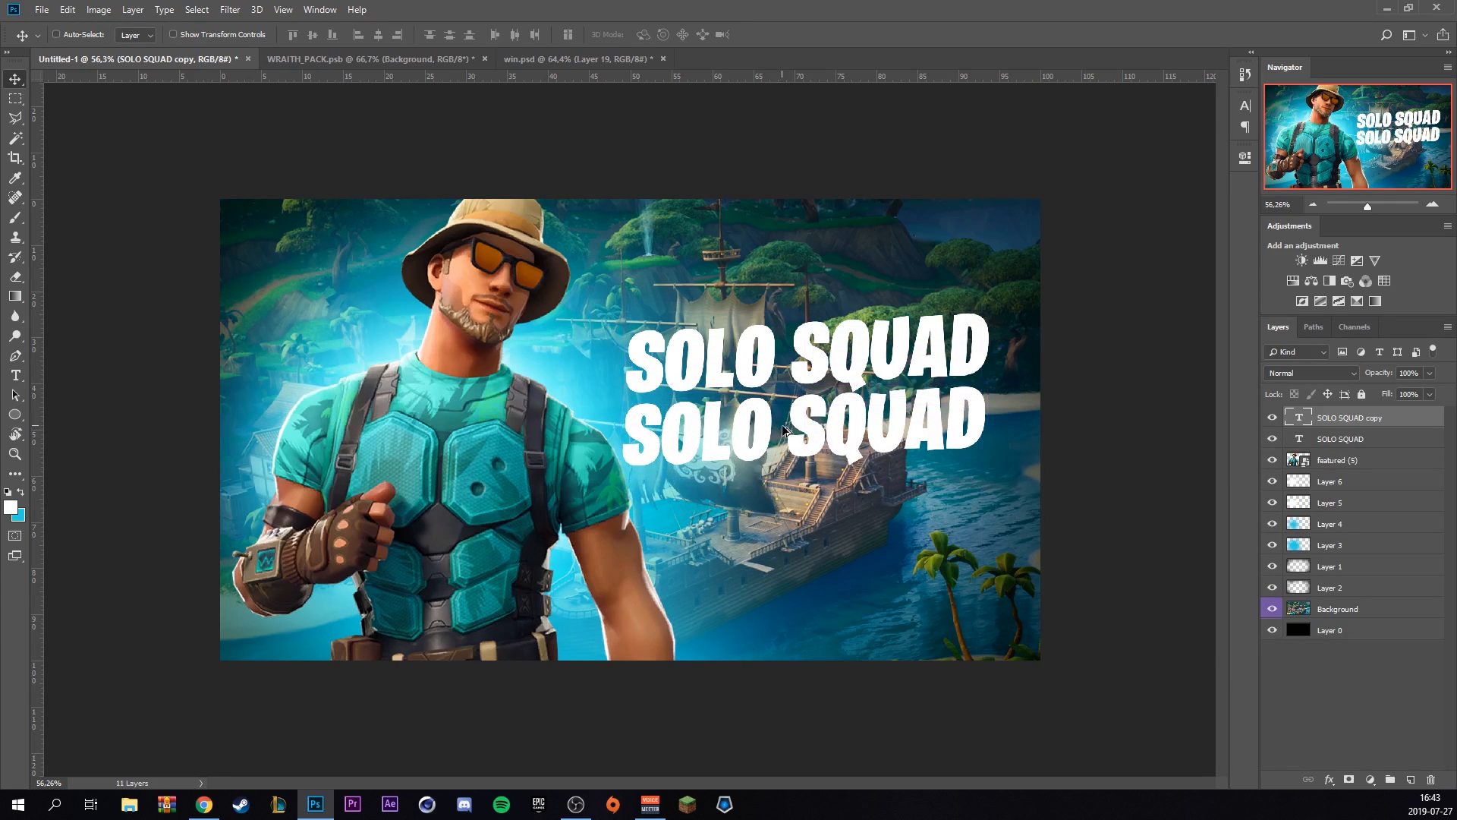
{"action": "key", "text": "t"}
{"action": "double_click", "coordinate": [788, 432]}
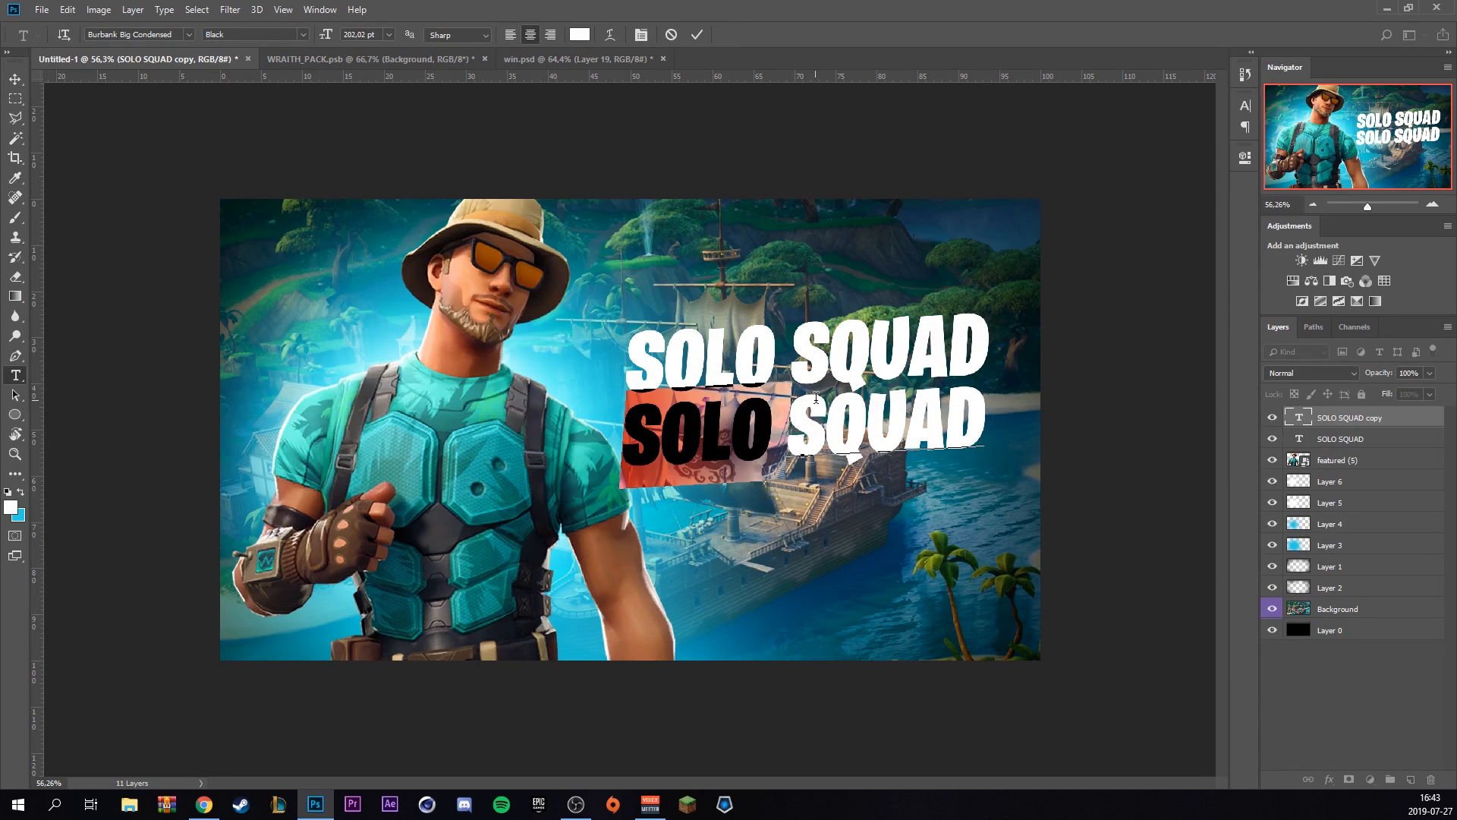
{"action": "triple_click", "coordinate": [816, 396]}
{"action": "type", "text": "WIN"}
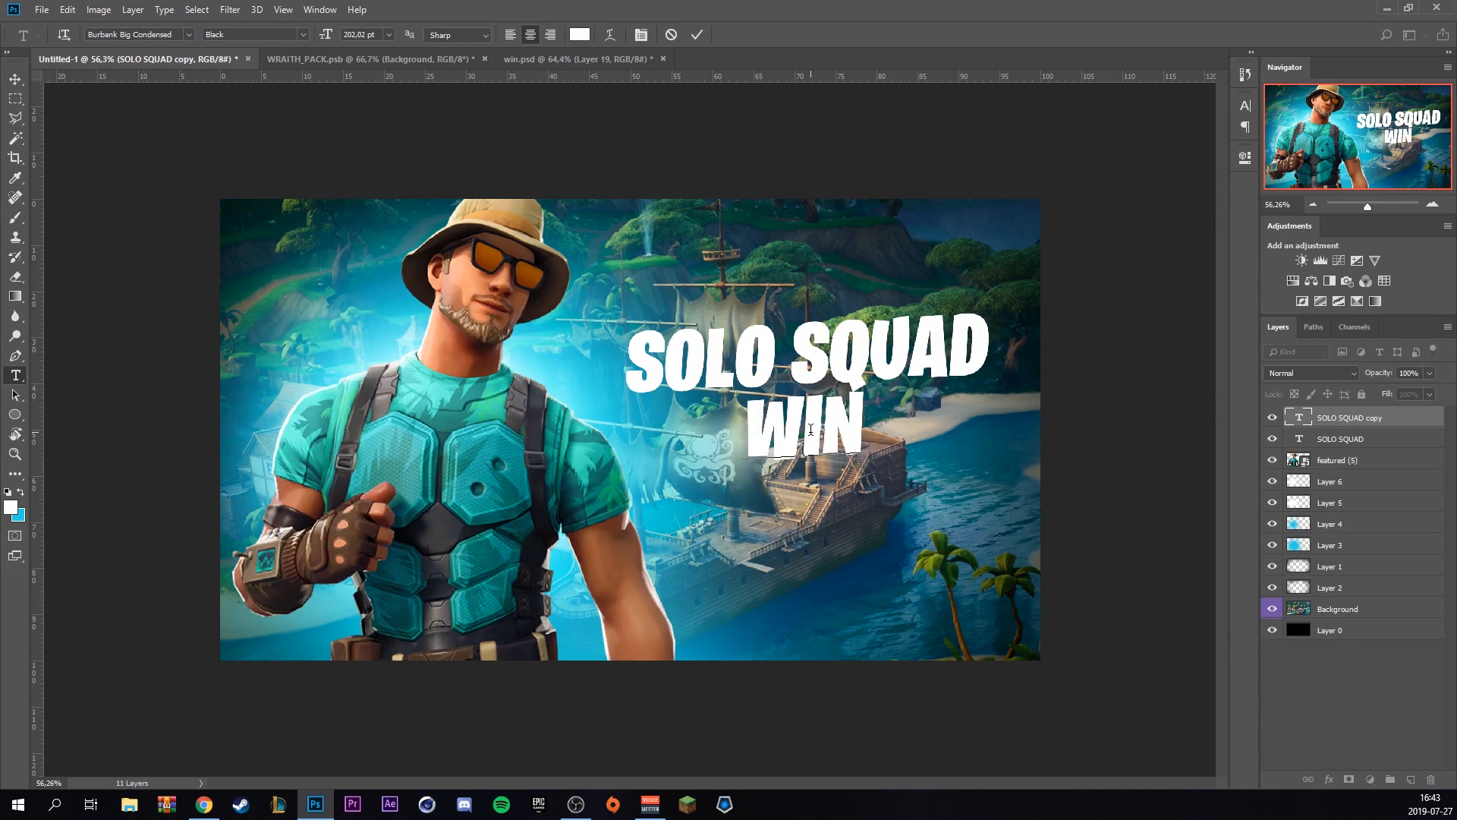
{"action": "left_click", "coordinate": [697, 34]}
Enlarge the WIN text to about 253% and position it over the ship, just under SOLO SQUAD
{"action": "key", "text": "v"}
{"action": "left_click_drag", "start_coordinate": [814, 425], "coordinate": [771, 451]}
{"action": "key", "text": "ctrl+t"}
{"action": "left_click_drag", "start_coordinate": [829, 515], "coordinate": [1039, 595]}
{"action": "left_click_drag", "start_coordinate": [947, 518], "coordinate": [905, 471]}
{"action": "left_click_drag", "start_coordinate": [960, 358], "coordinate": [983, 348]}
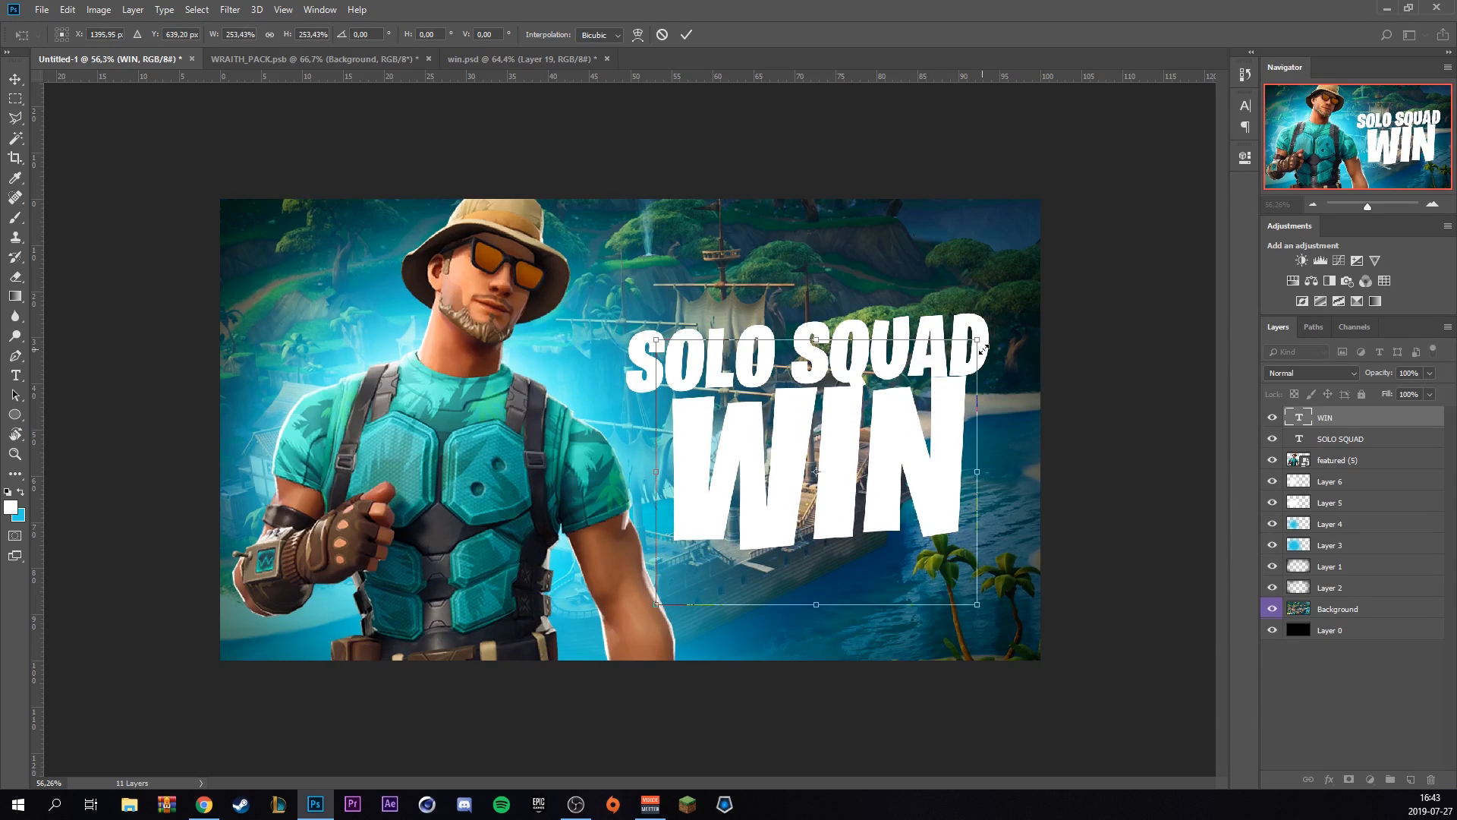
{"action": "left_click", "coordinate": [686, 34]}
Move the SOLO SQUAD text above WIN and scale it to about 81% to match WIN's width
{"action": "left_click", "coordinate": [1359, 434]}
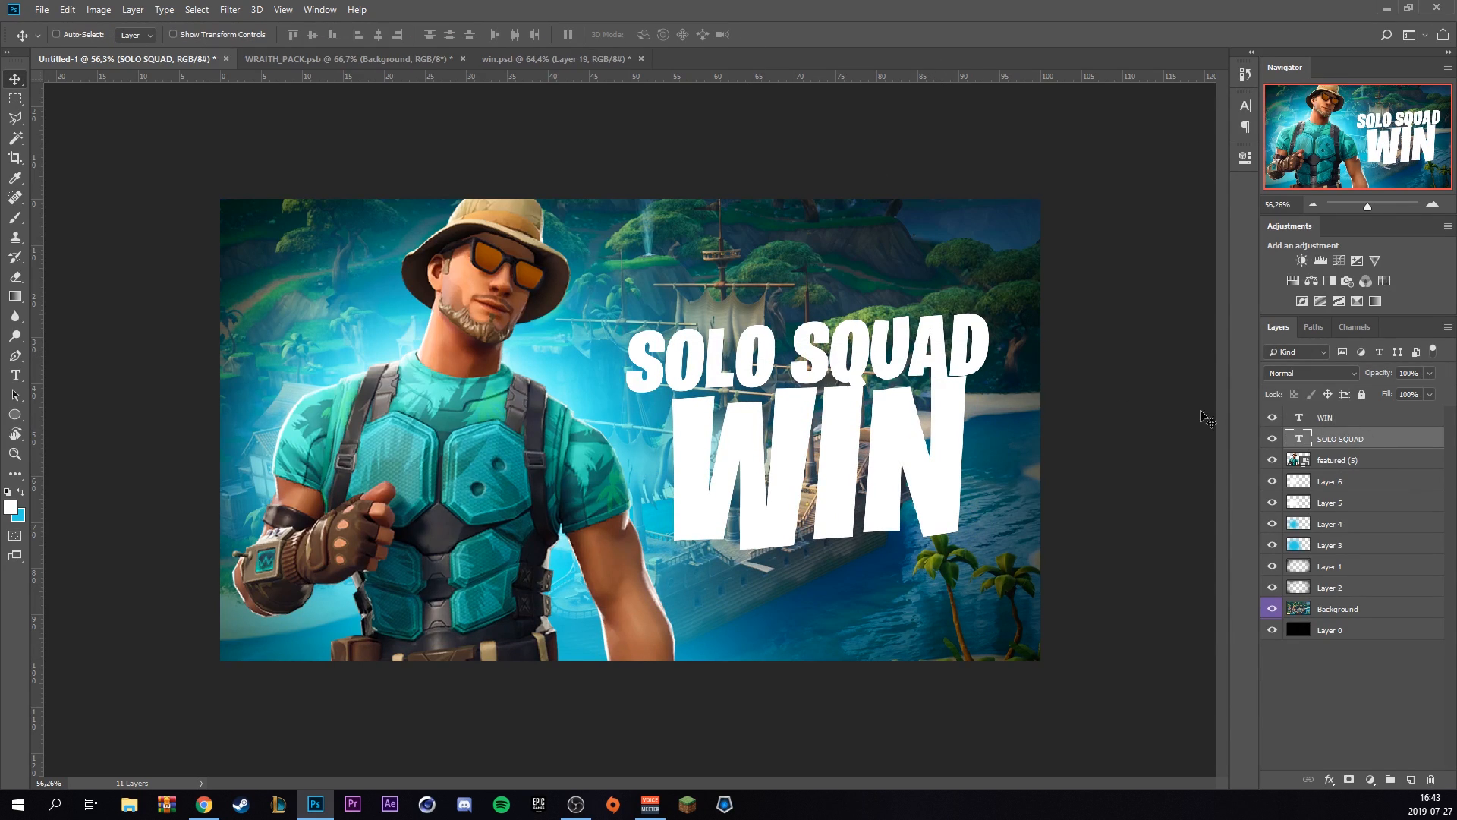
{"action": "left_click_drag", "start_coordinate": [719, 362], "coordinate": [763, 347]}
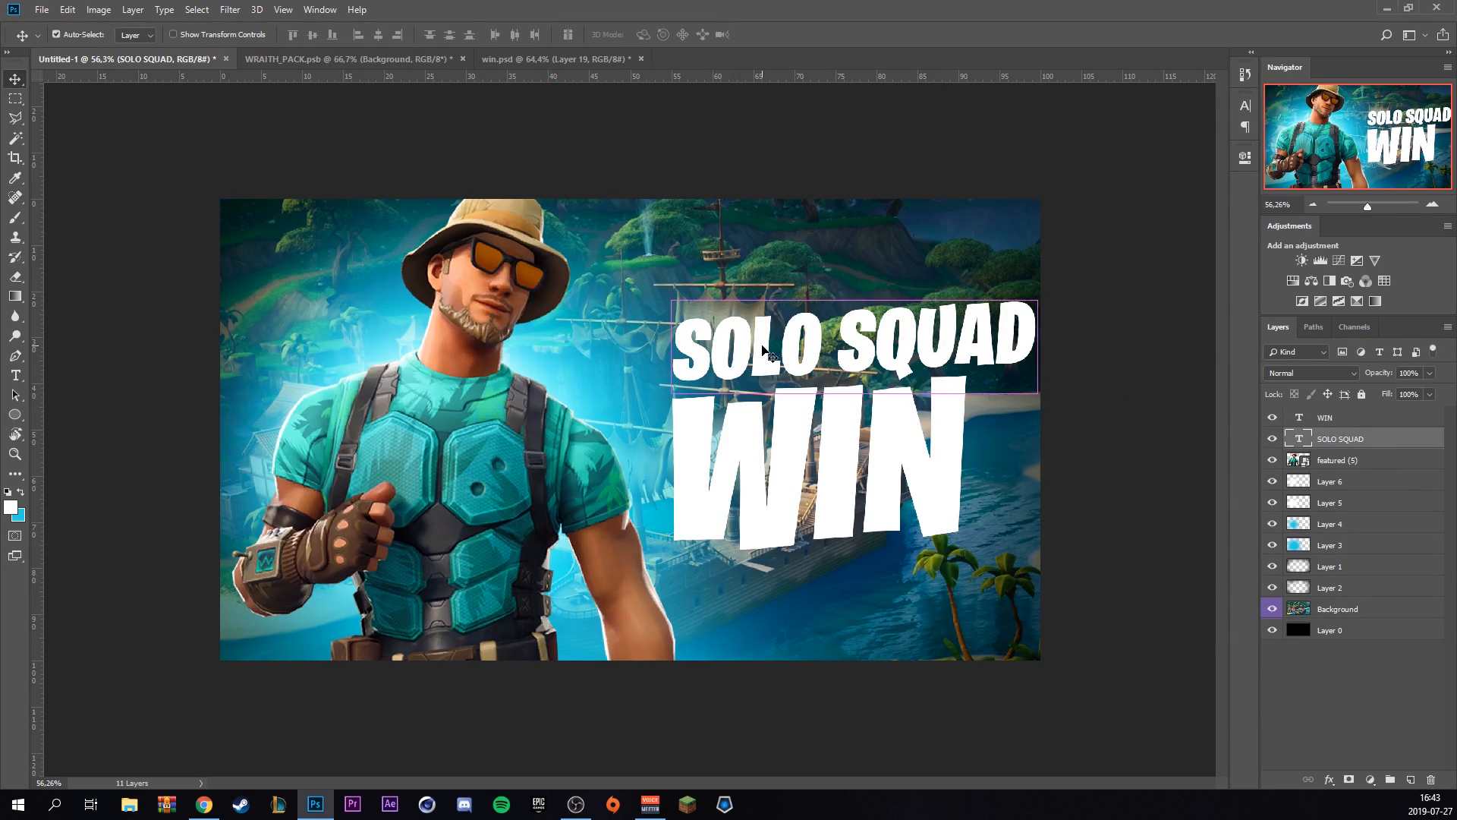
{"action": "key", "text": "ctrl+t"}
{"action": "left_click_drag", "start_coordinate": [1017, 294], "coordinate": [968, 311]}
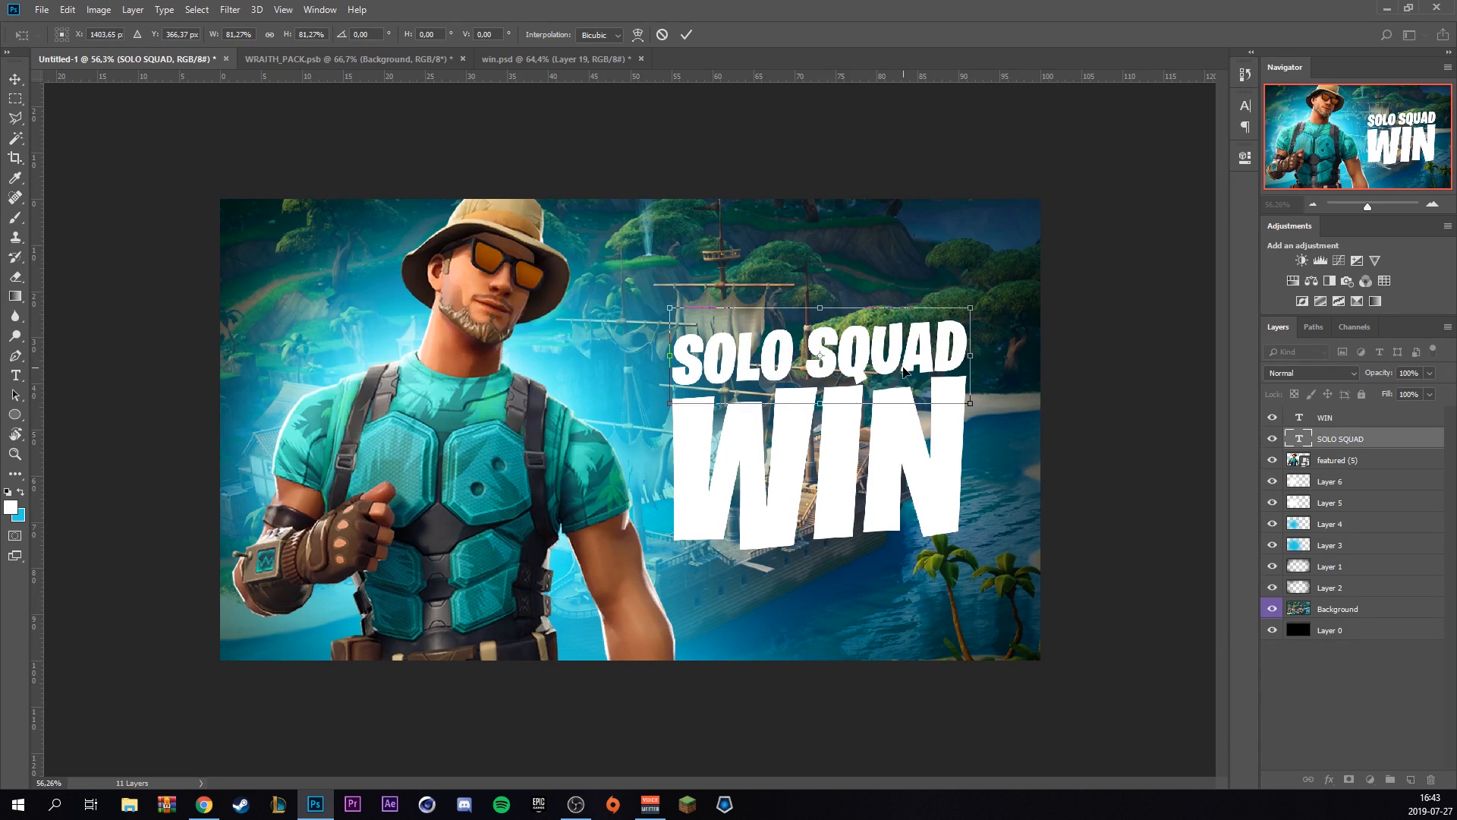
{"action": "left_click_drag", "start_coordinate": [903, 370], "coordinate": [903, 365]}
{"action": "key", "text": "Return"}
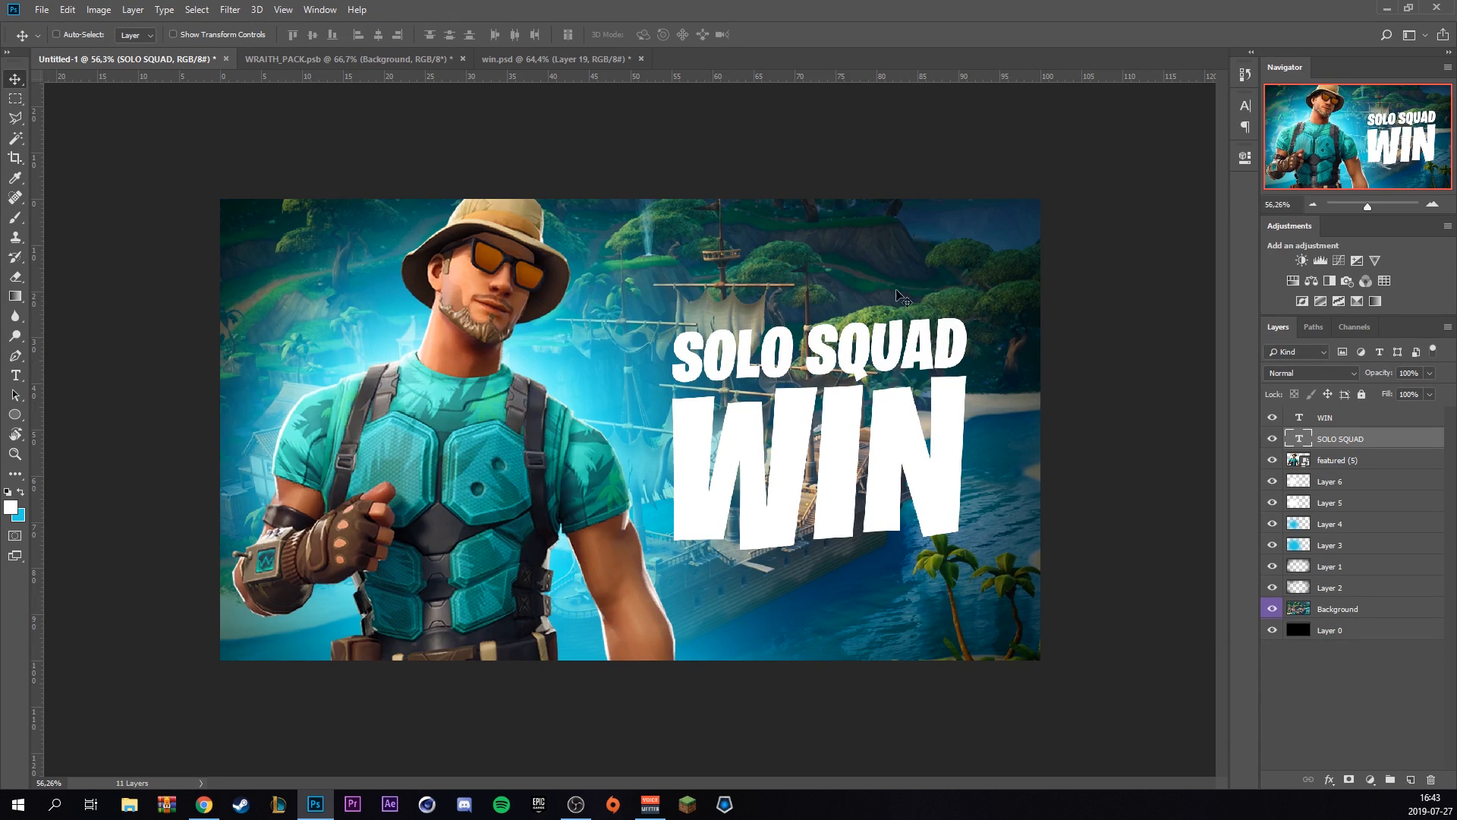
Scale the WIN and SOLO SQUAD text layers together to about 112.5% and shift them up slightly over the ship
{"action": "left_click", "coordinate": [1336, 418], "text": "shift"}
{"action": "key", "text": "ctrl+t"}
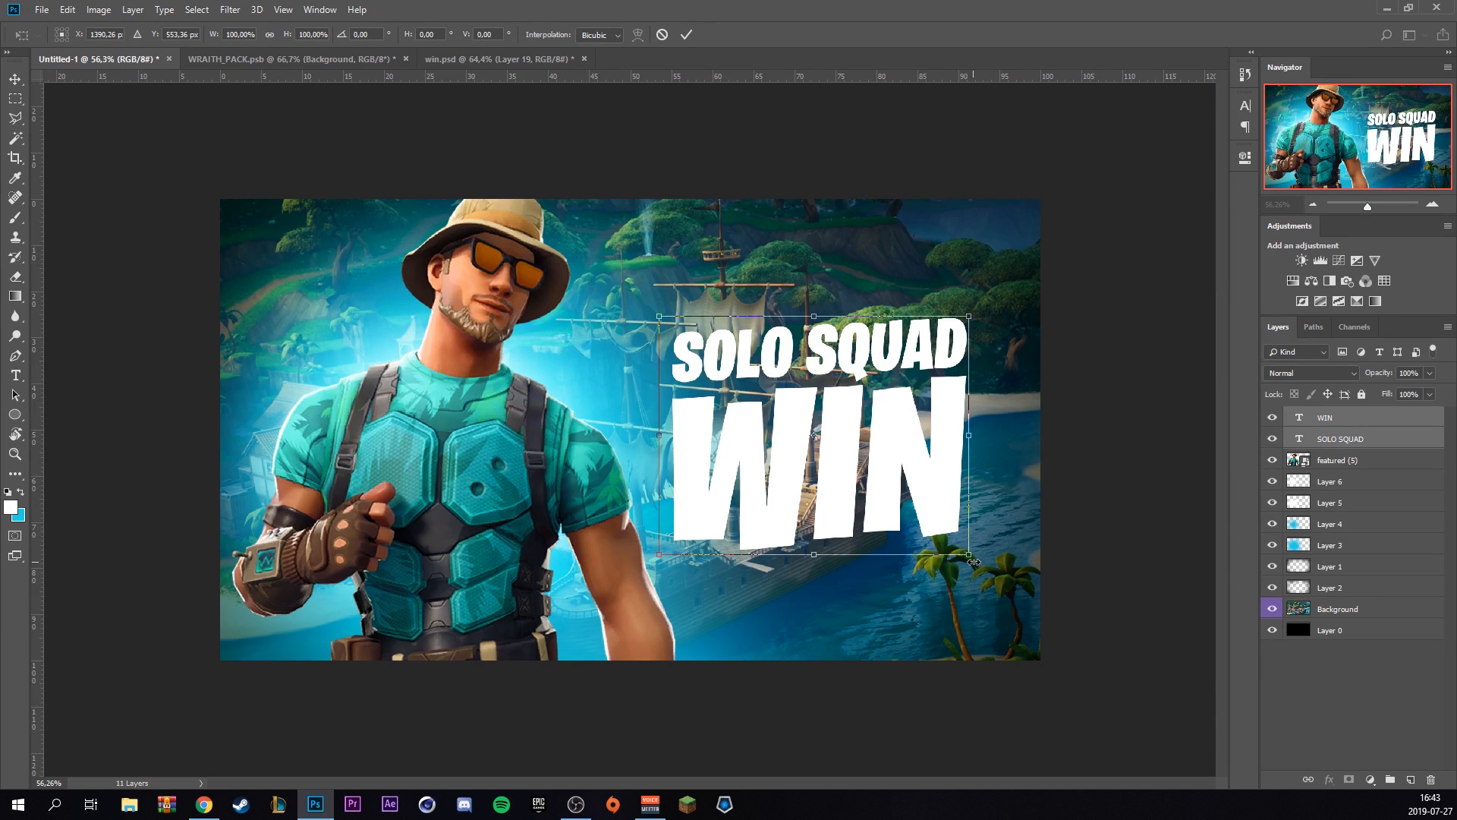
{"action": "left_click_drag", "start_coordinate": [972, 558], "coordinate": [1010, 587]}
{"action": "left_click_drag", "start_coordinate": [910, 509], "coordinate": [892, 477]}
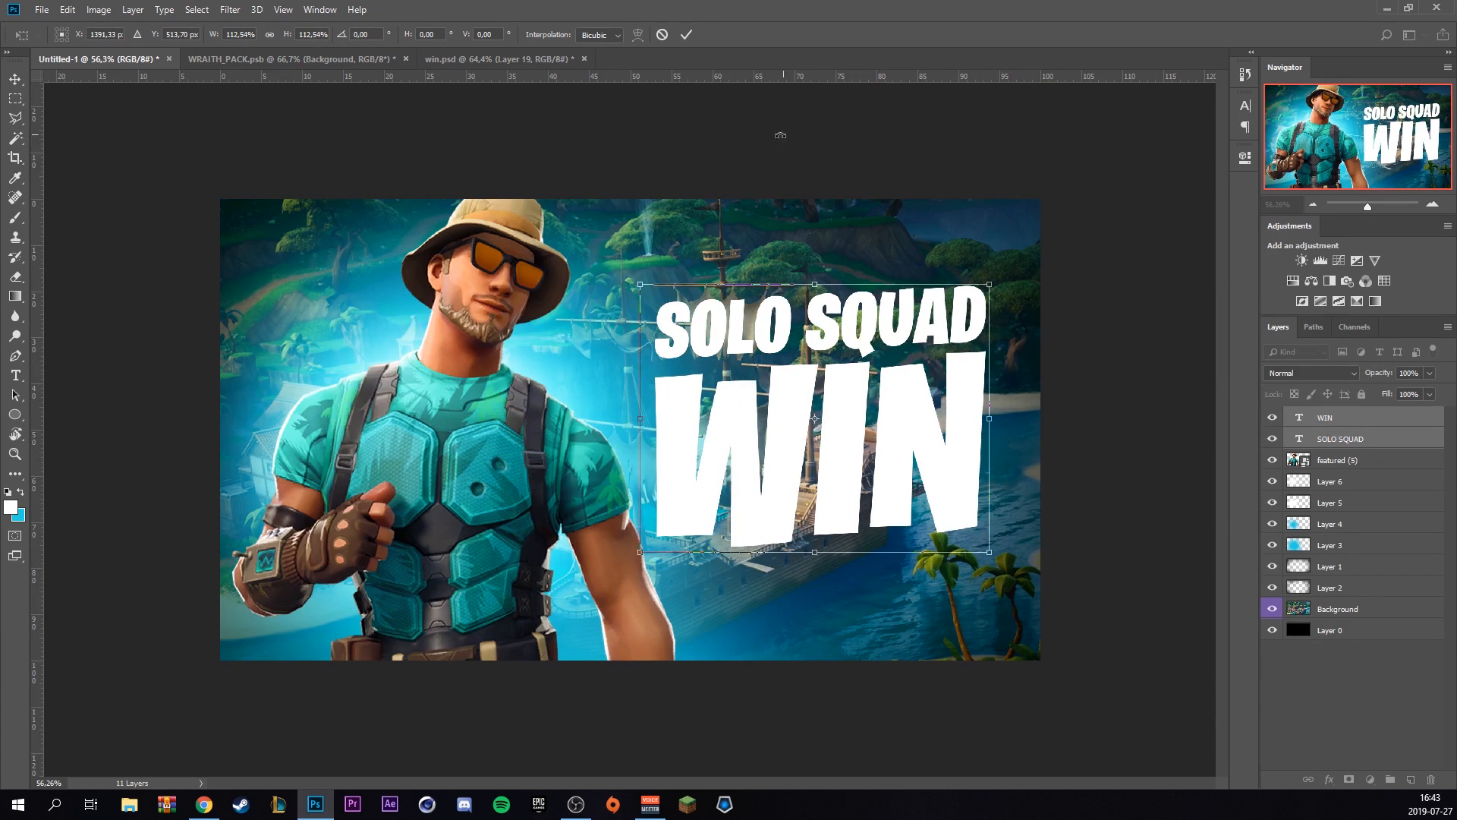
{"action": "left_click", "coordinate": [686, 35]}
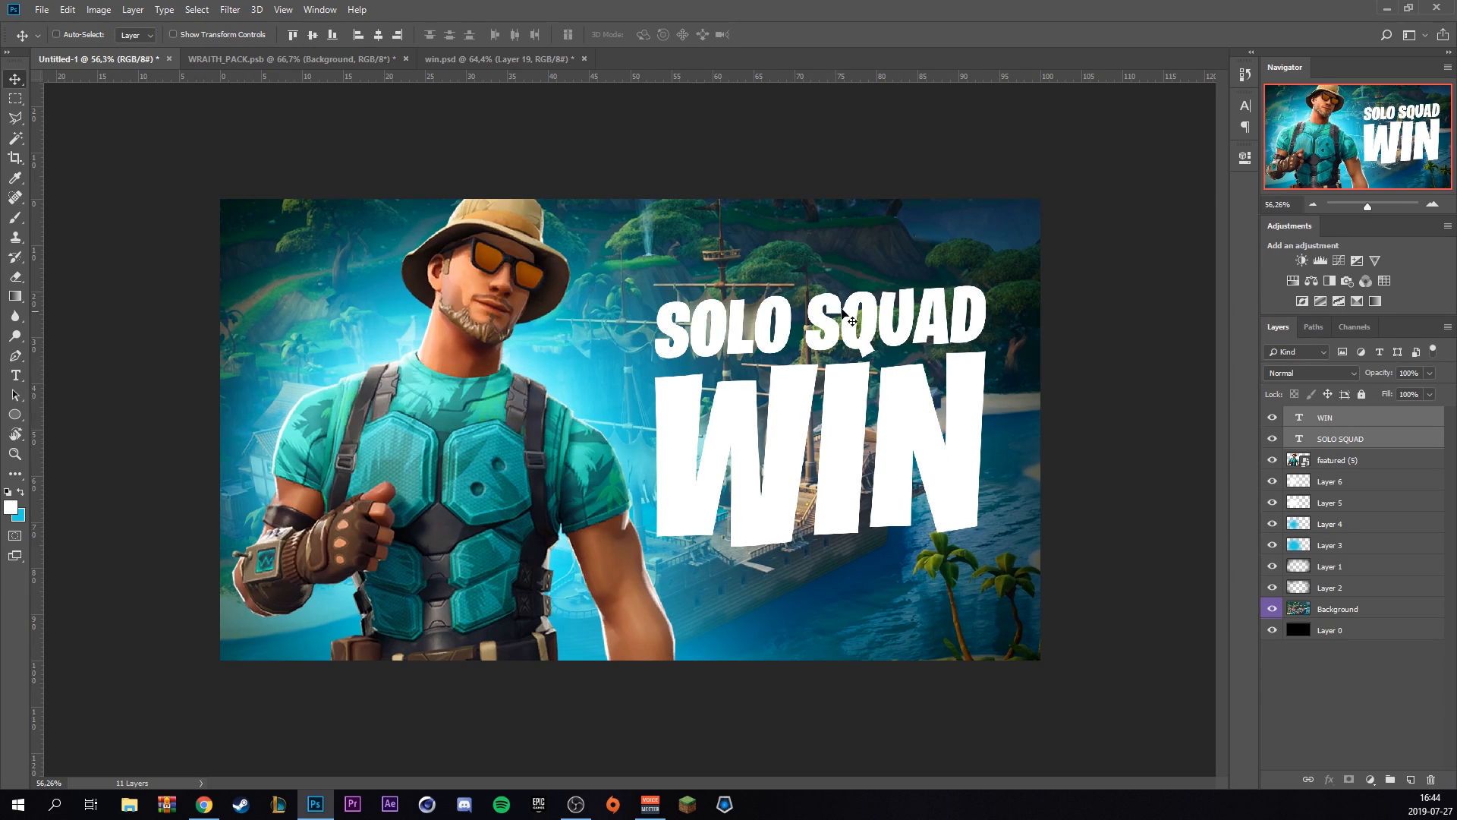
Recolor the WIN text to a bright cyan
{"action": "left_click", "coordinate": [1359, 416]}
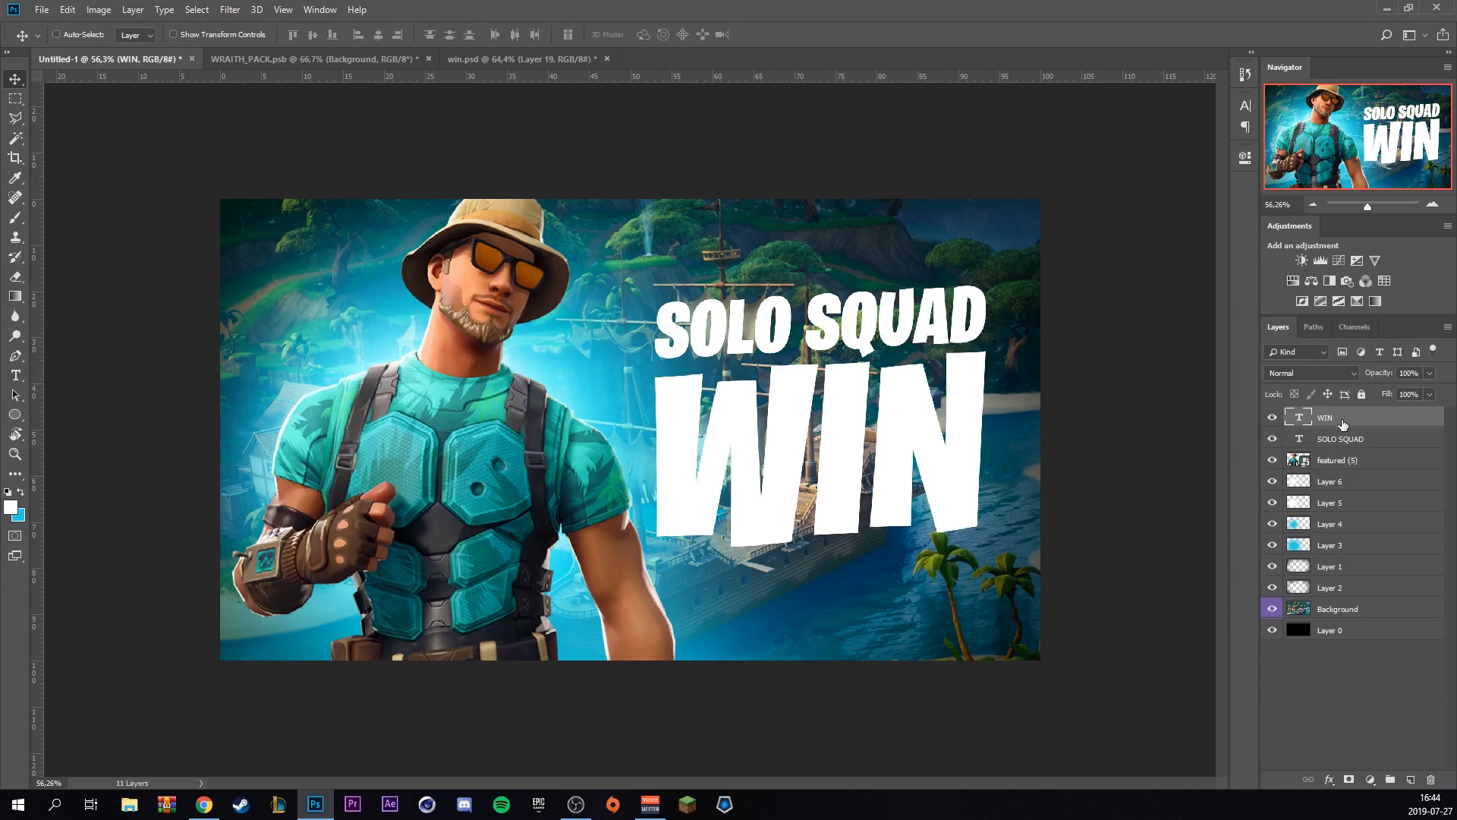
{"action": "key", "text": "t"}
{"action": "double_click", "coordinate": [821, 445]}
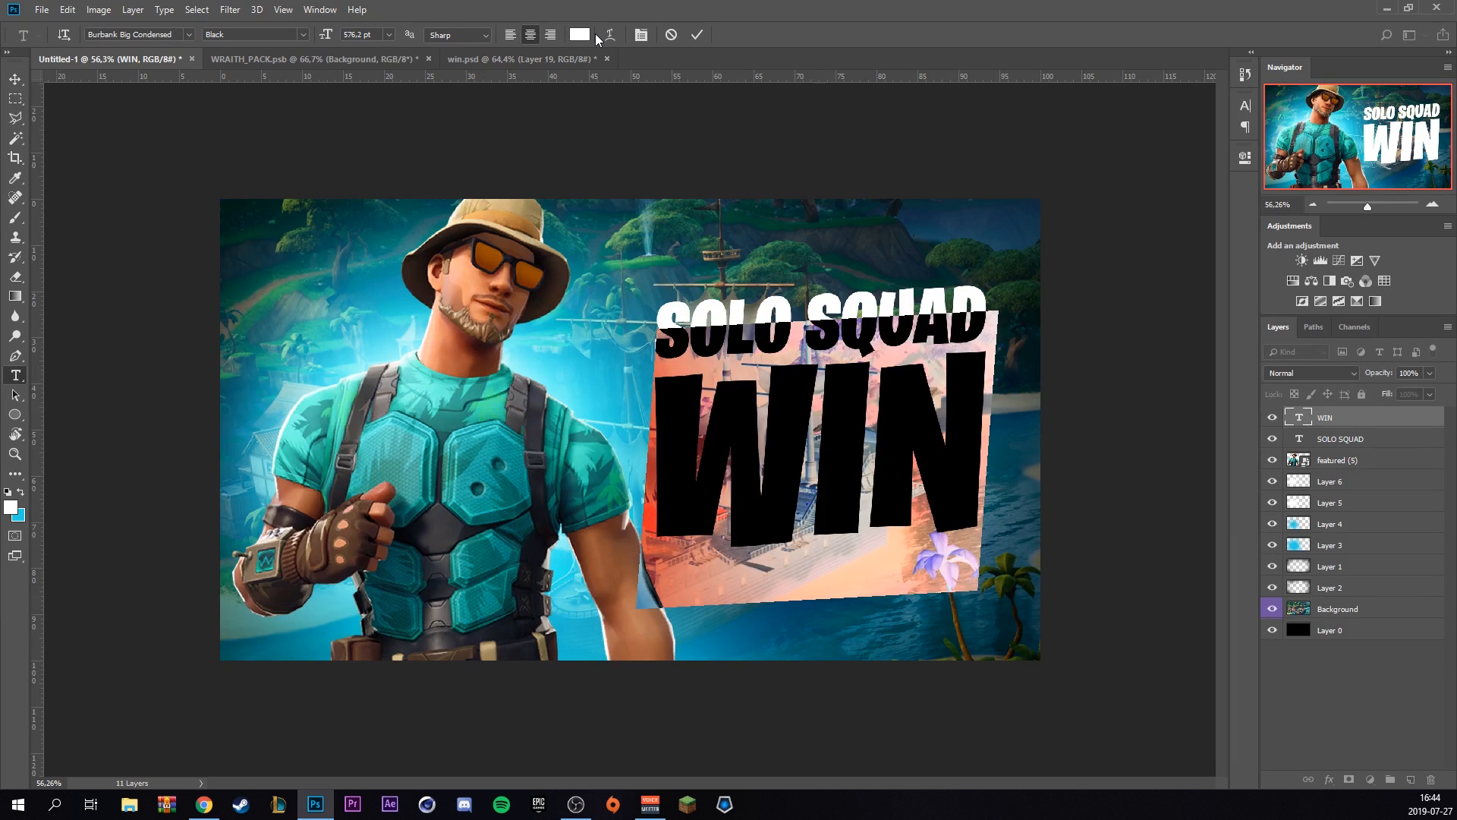
{"action": "left_click", "coordinate": [580, 34]}
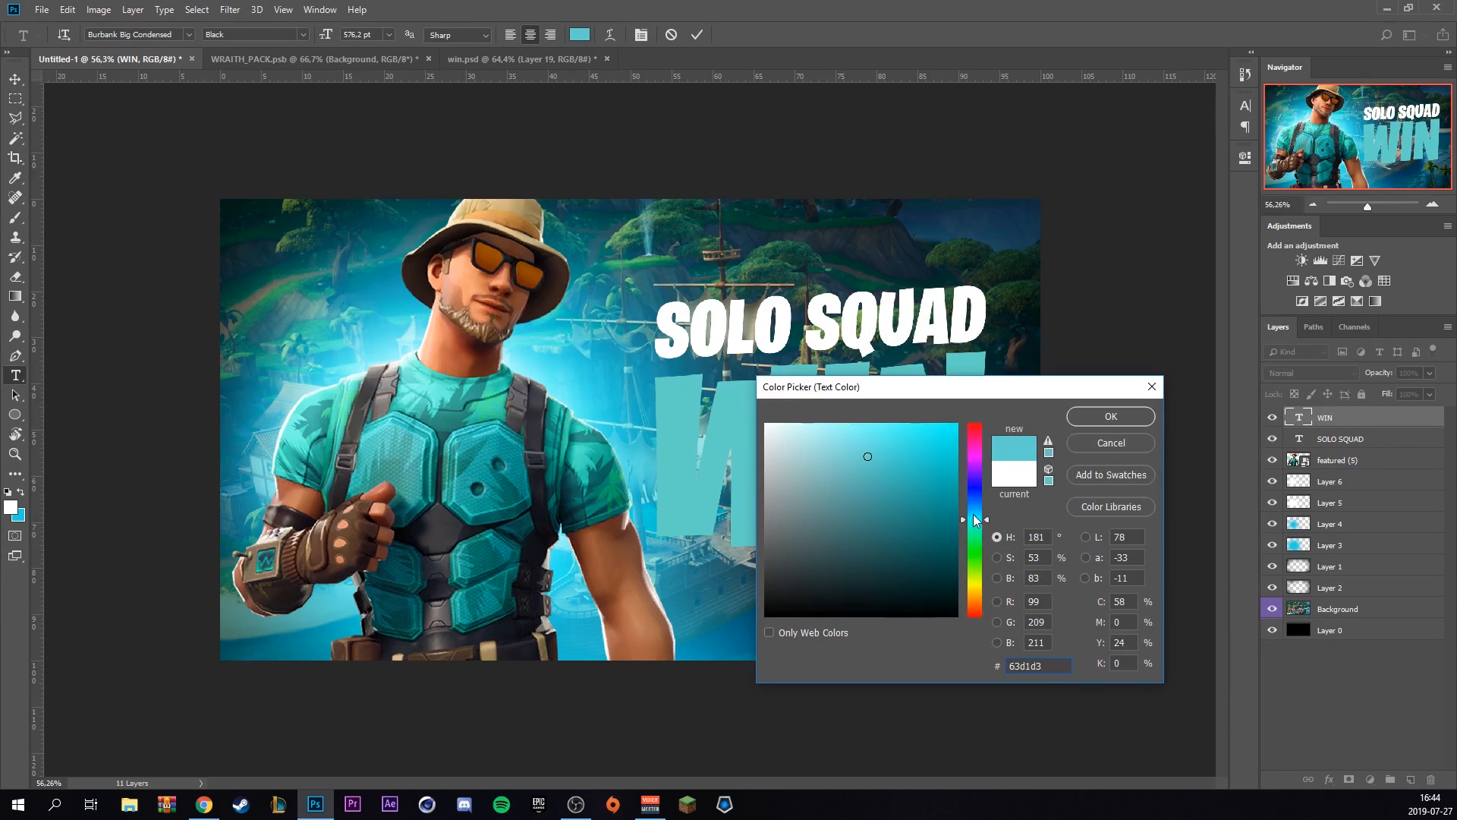
{"action": "left_click", "coordinate": [936, 447]}
{"action": "key", "text": "Return"}
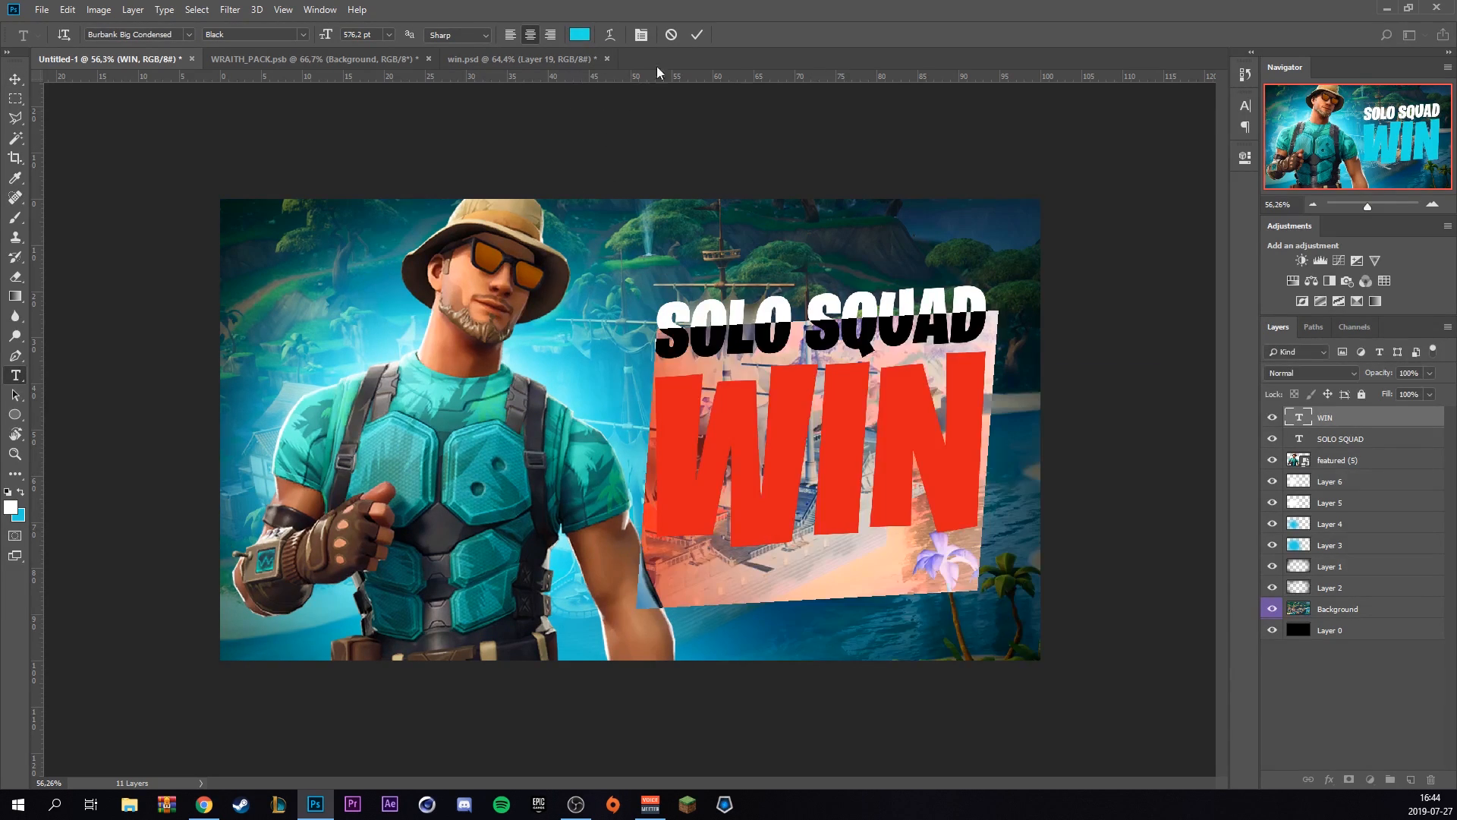
{"action": "left_click", "coordinate": [698, 34]}
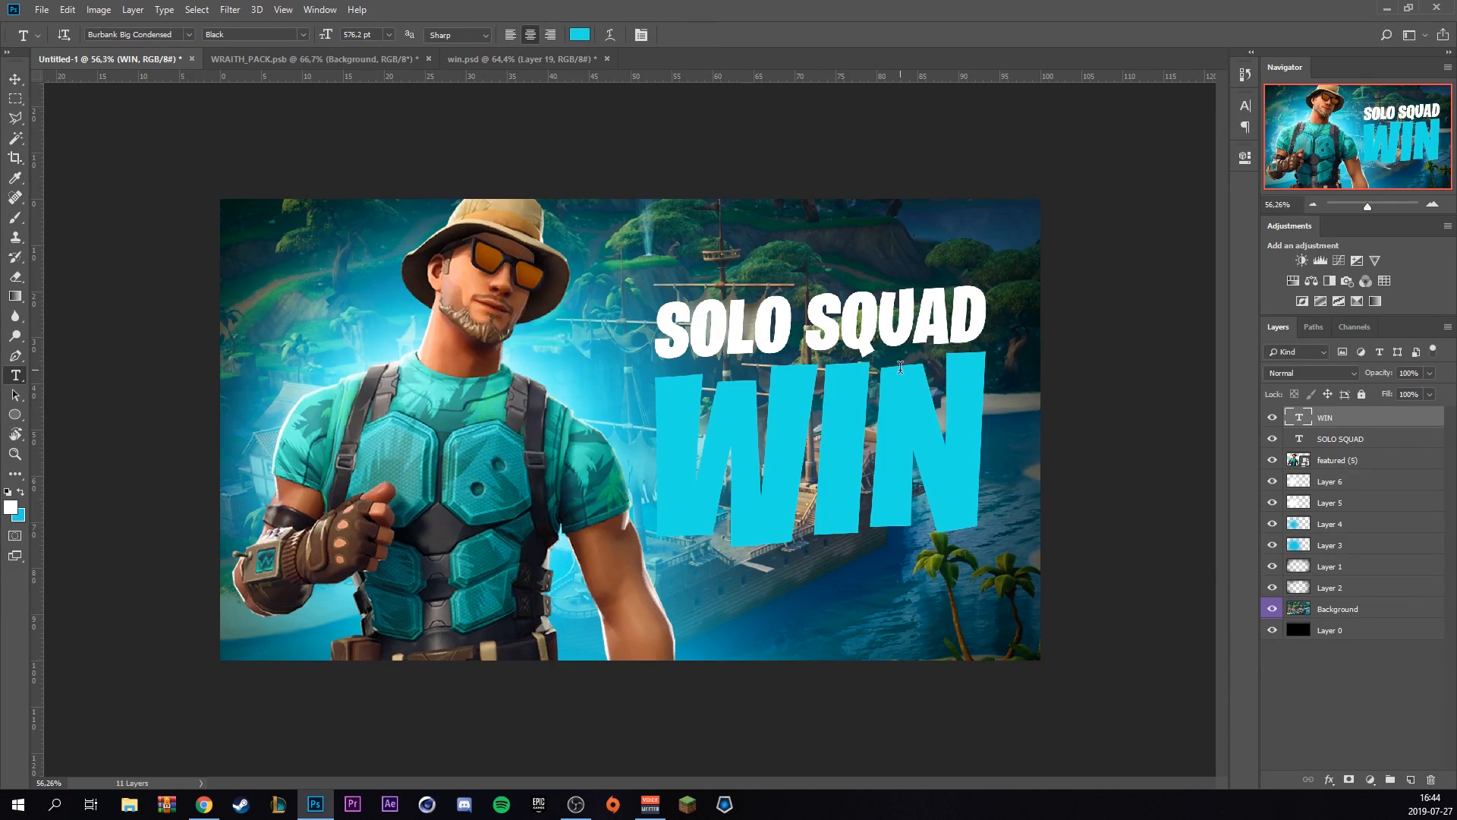
Add a Gradient Overlay effect to the WIN layer with blend mode Overlay and 100% opacity
{"action": "double_click", "coordinate": [1377, 419]}
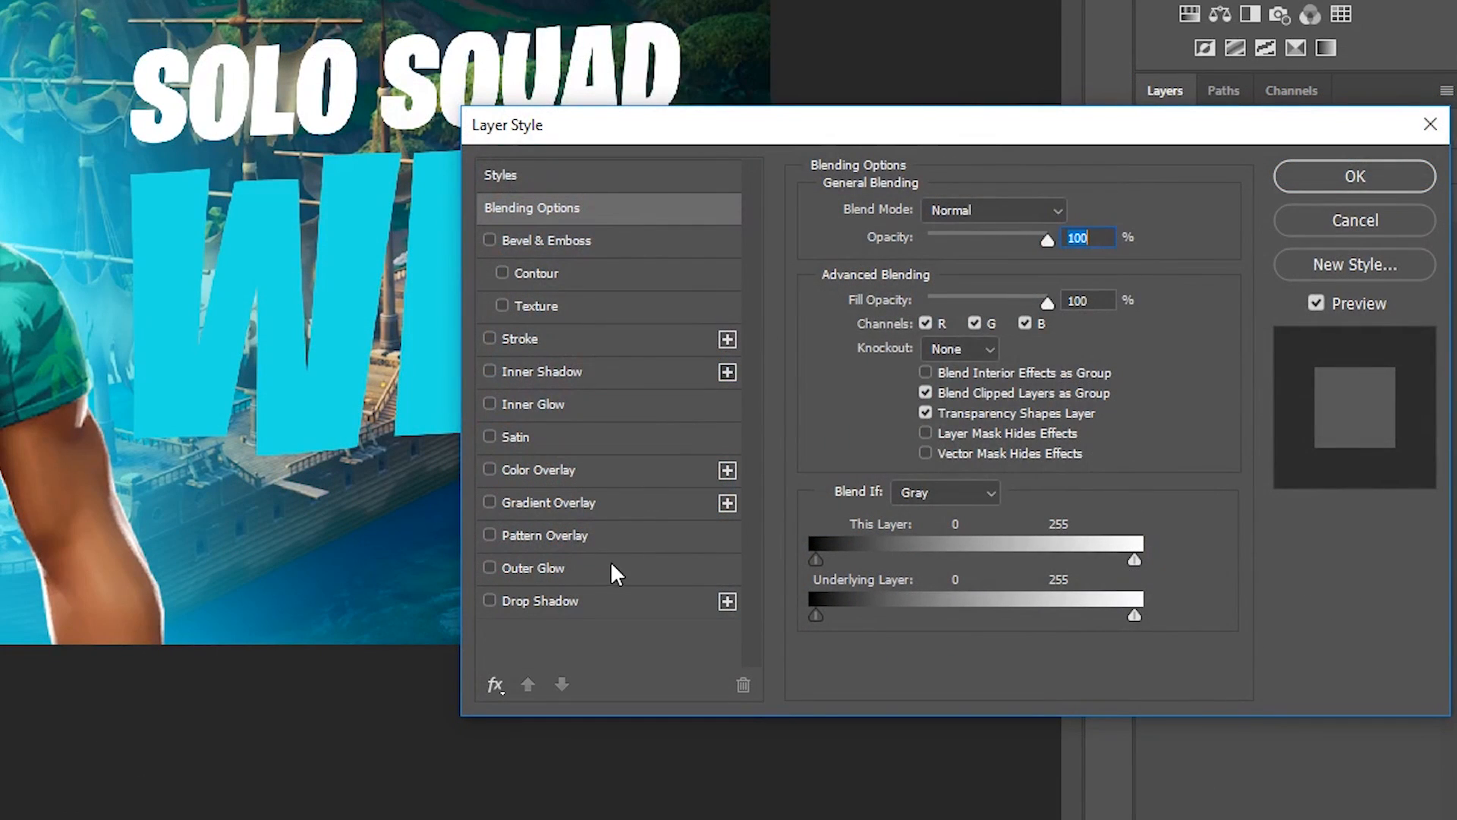
{"action": "left_click", "coordinate": [568, 505]}
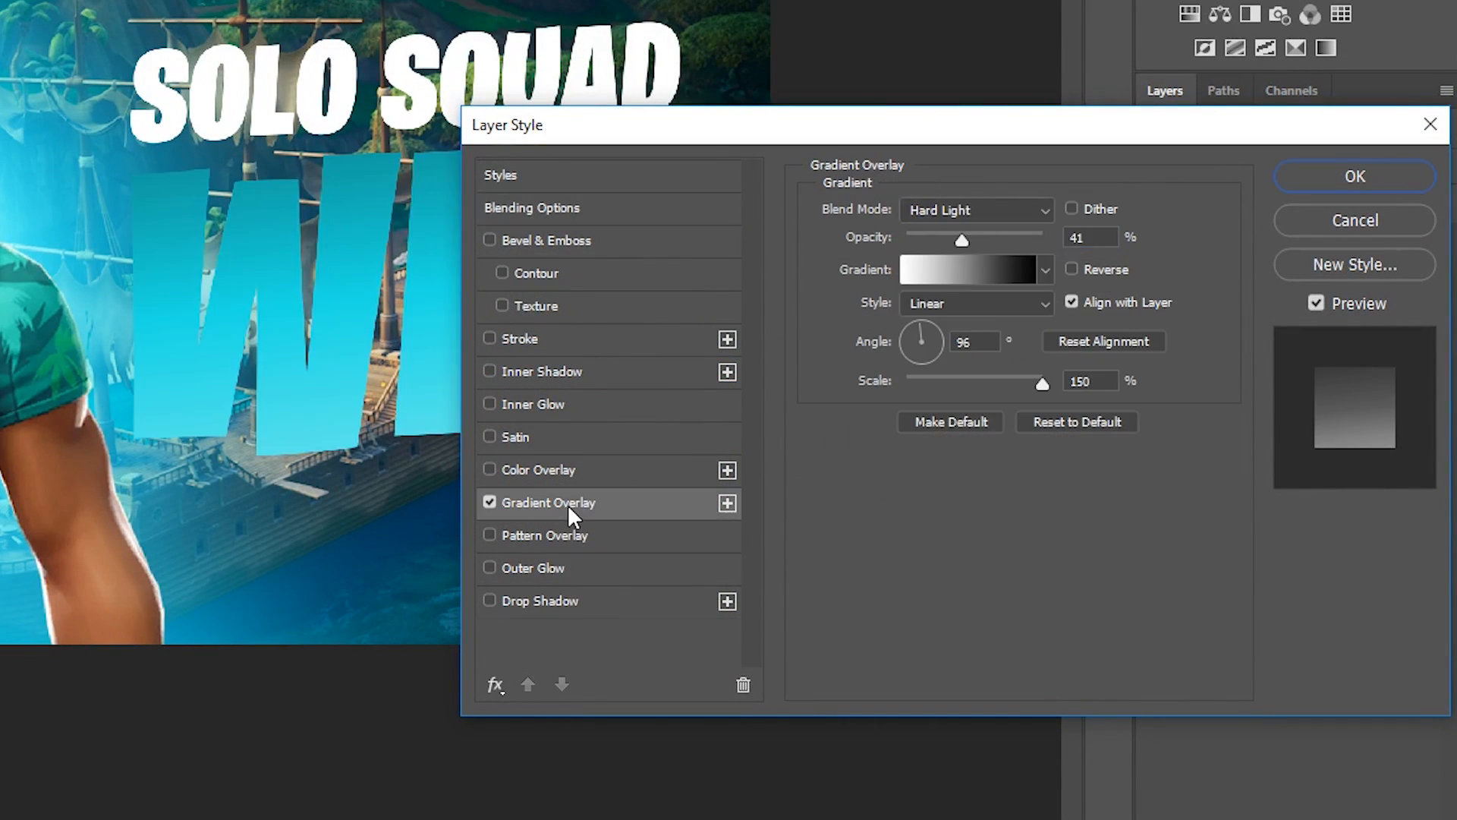
{"action": "left_click", "coordinate": [965, 213]}
{"action": "left_click", "coordinate": [1124, 436]}
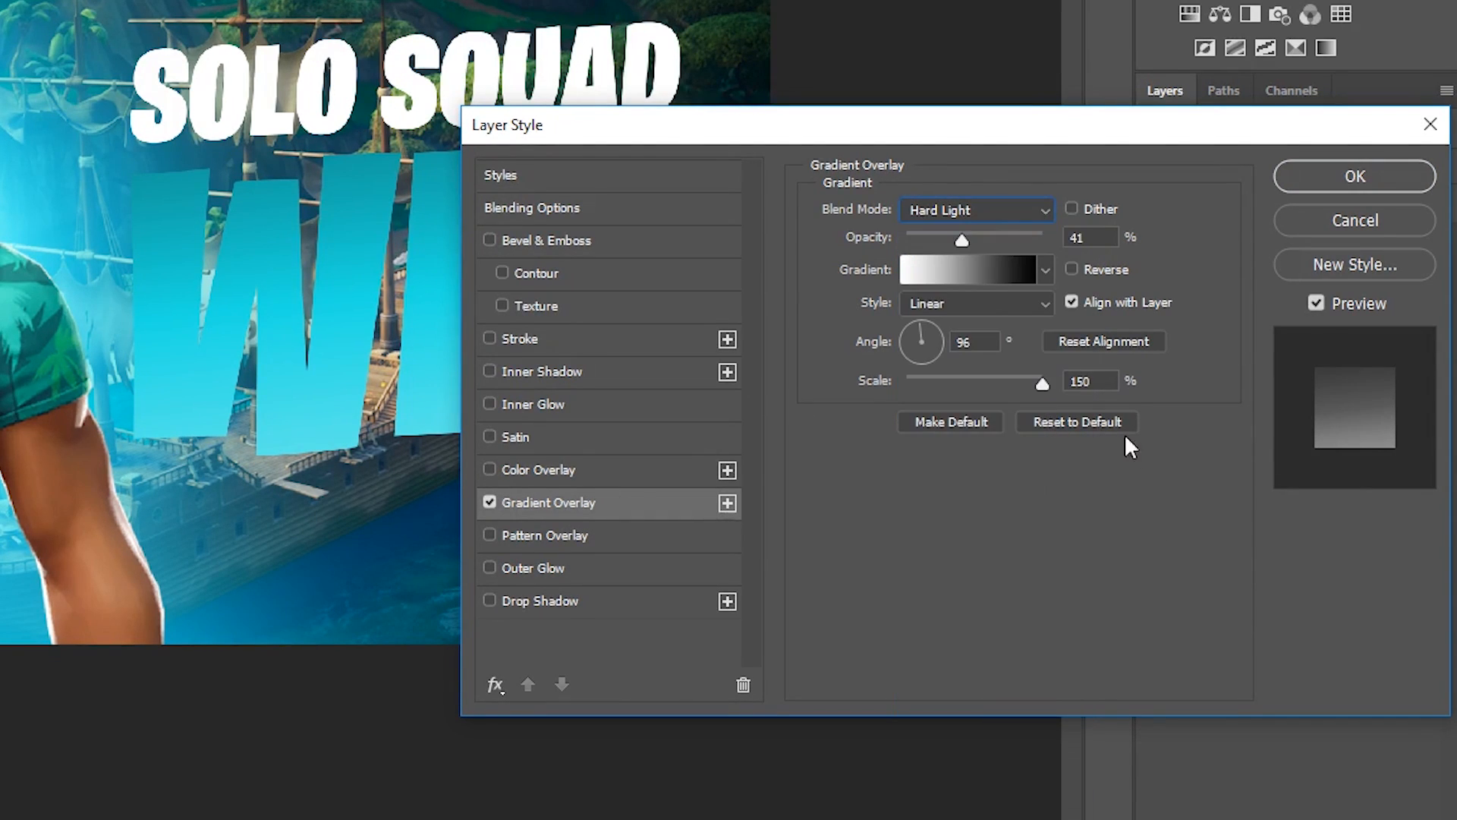
{"action": "left_click", "coordinate": [971, 211]}
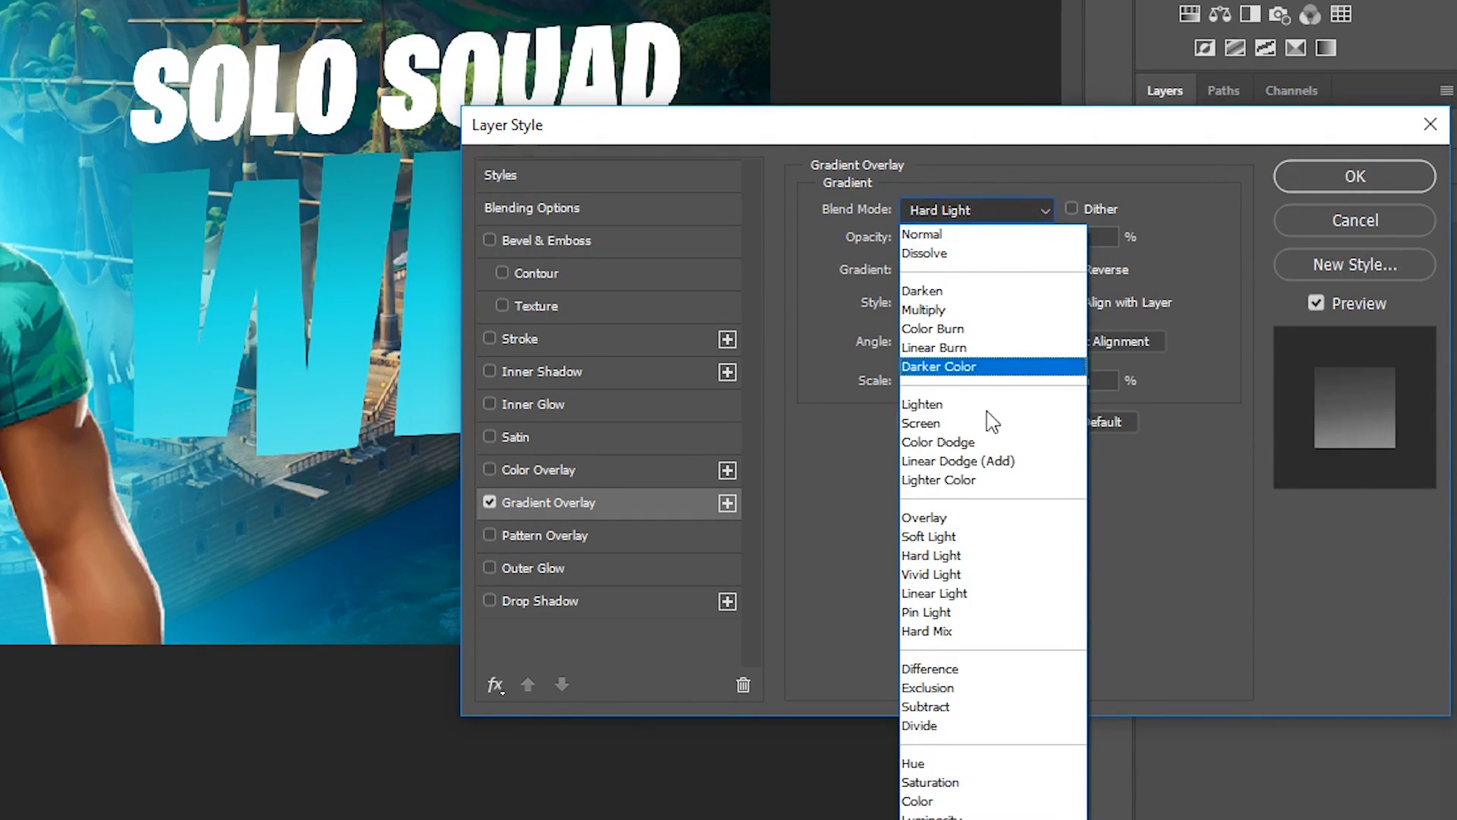
{"action": "left_click", "coordinate": [935, 513]}
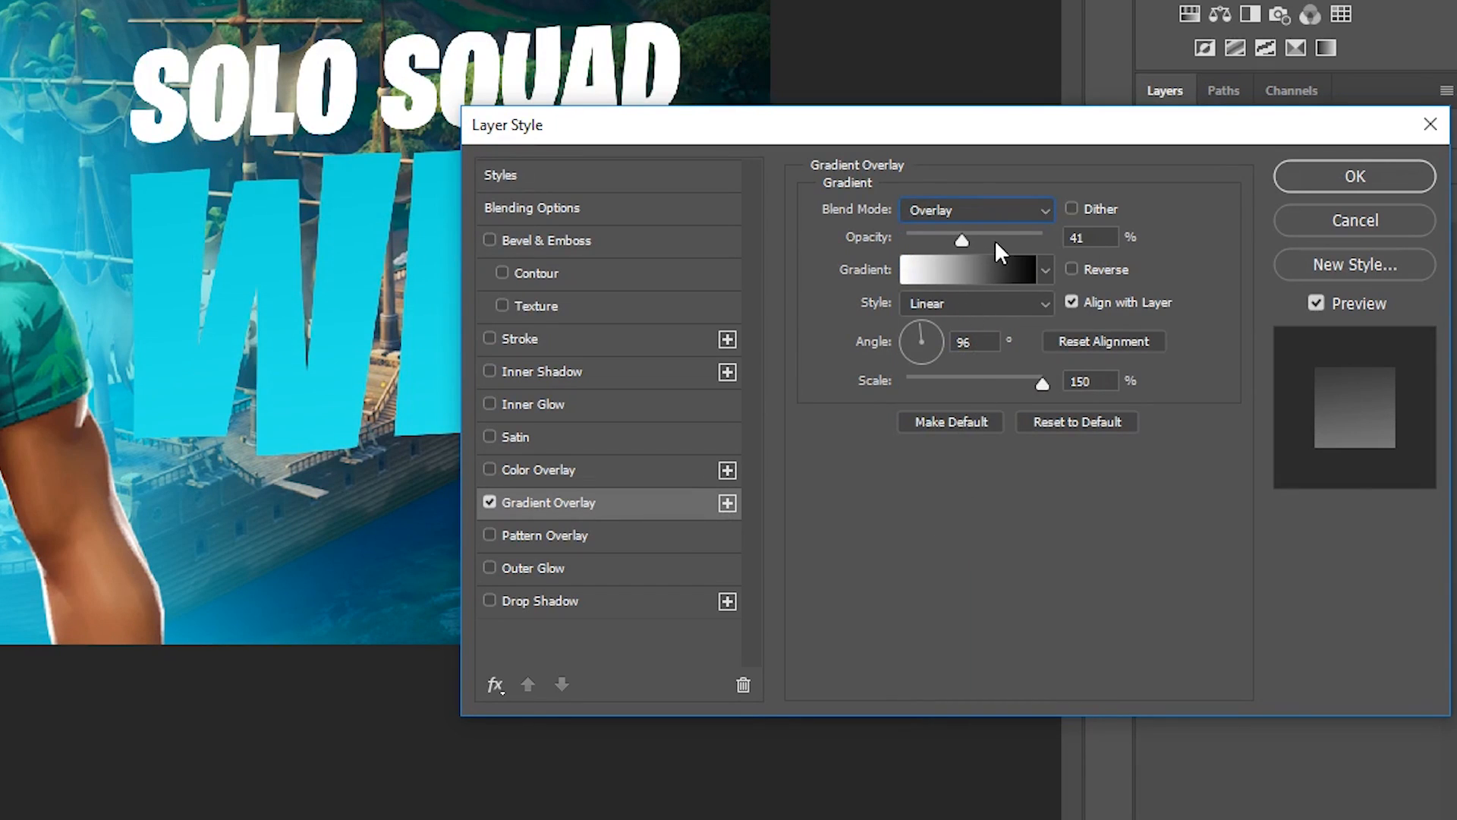
{"action": "left_click_drag", "start_coordinate": [994, 240], "coordinate": [1018, 236]}
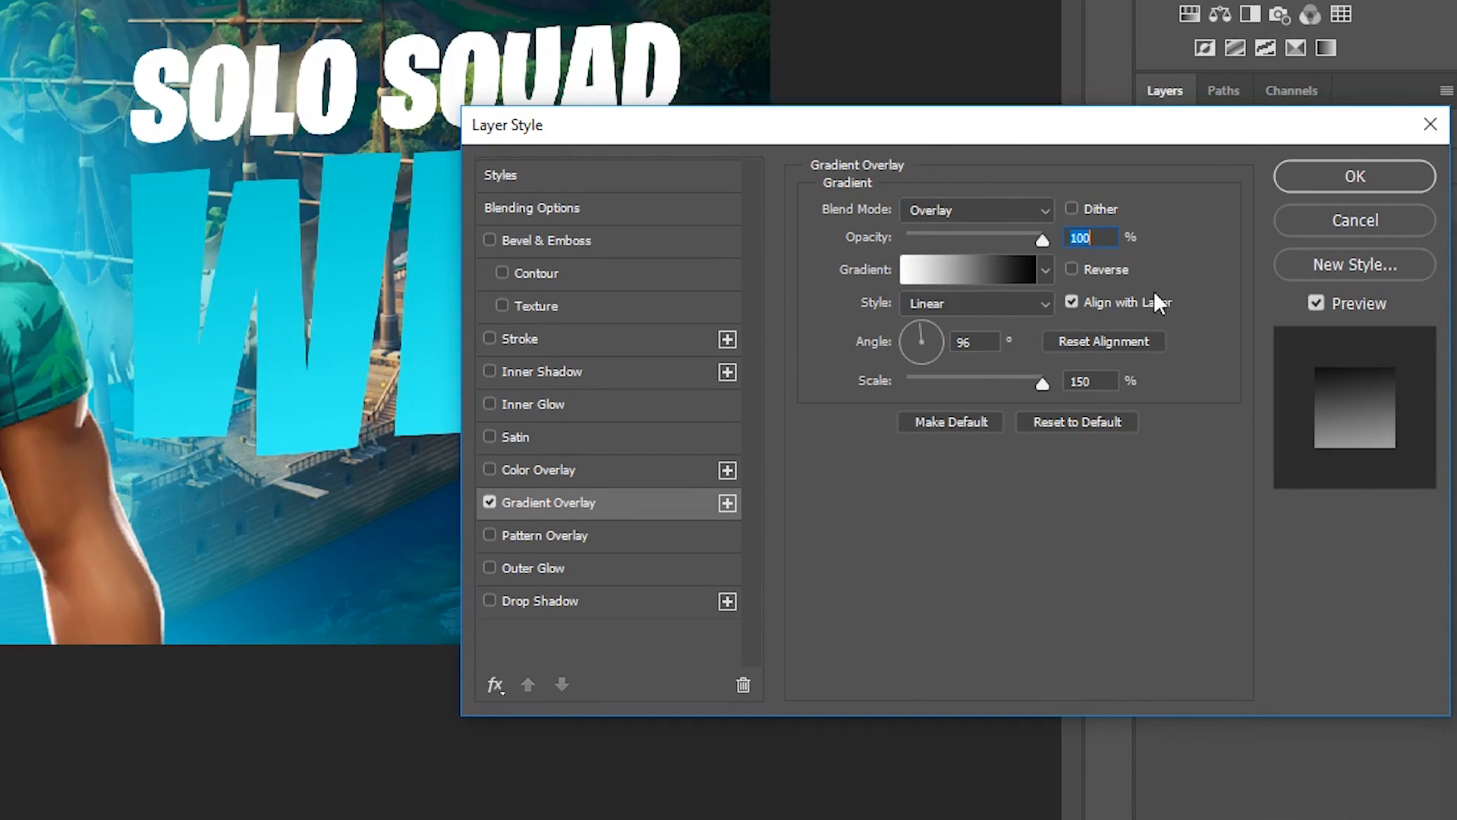
Add an Inner Glow to the WIN layer with a size of 10 px and 75% opacity, and apply the layer style
{"action": "left_click", "coordinate": [578, 403]}
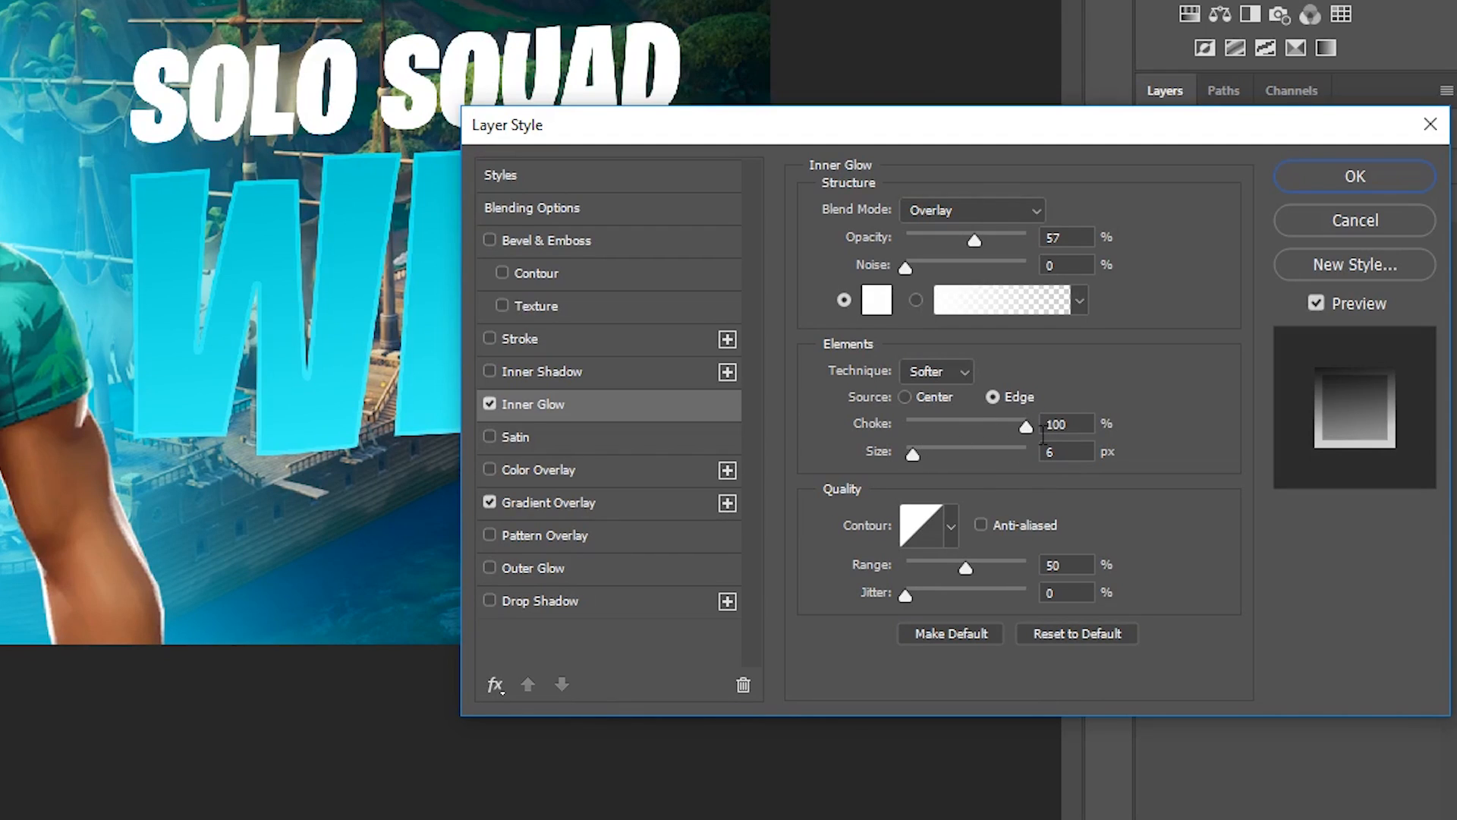
{"action": "left_click_drag", "start_coordinate": [912, 448], "coordinate": [917, 456]}
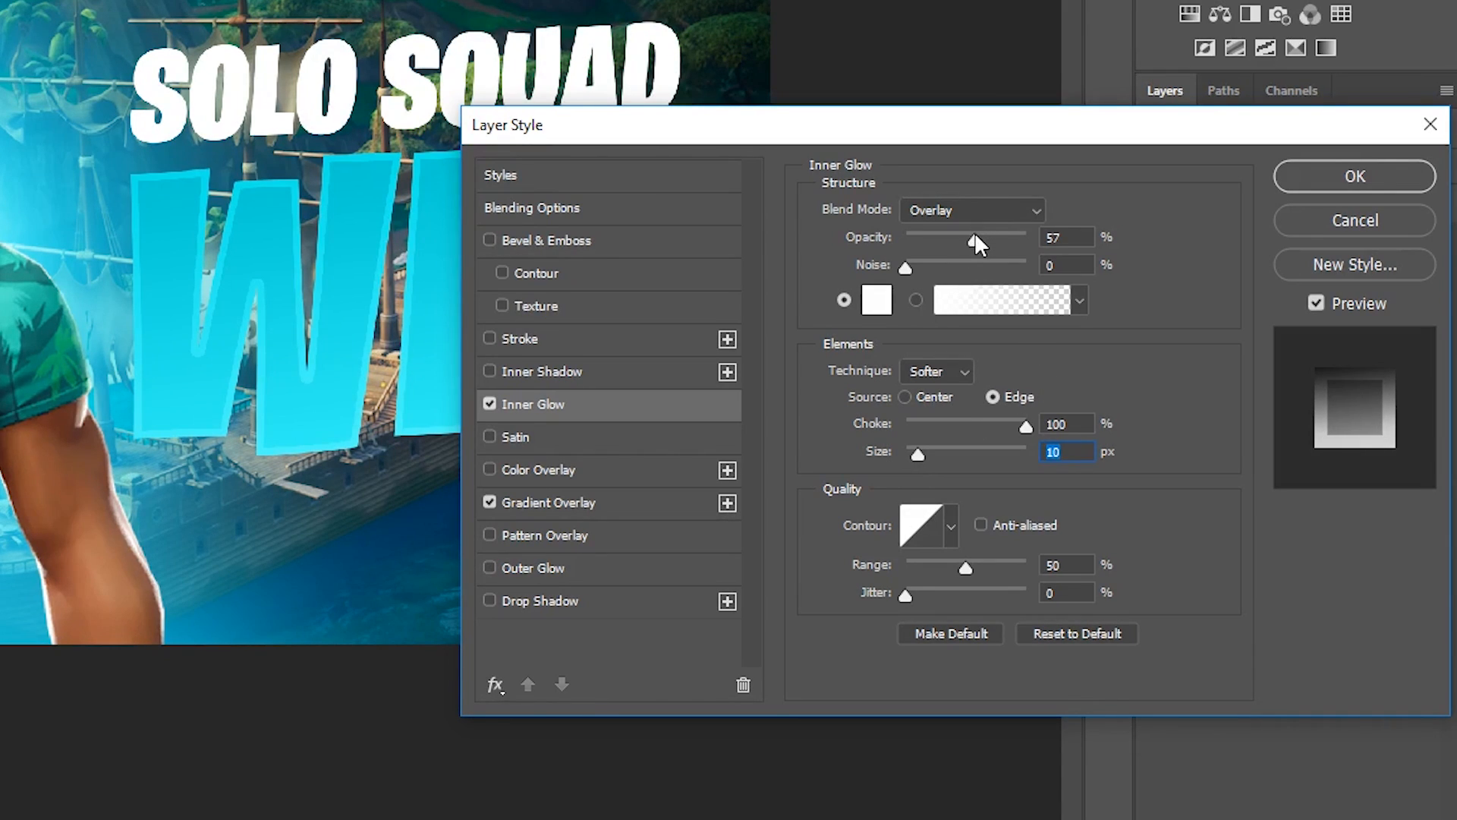
{"action": "left_click_drag", "start_coordinate": [976, 237], "coordinate": [994, 239]}
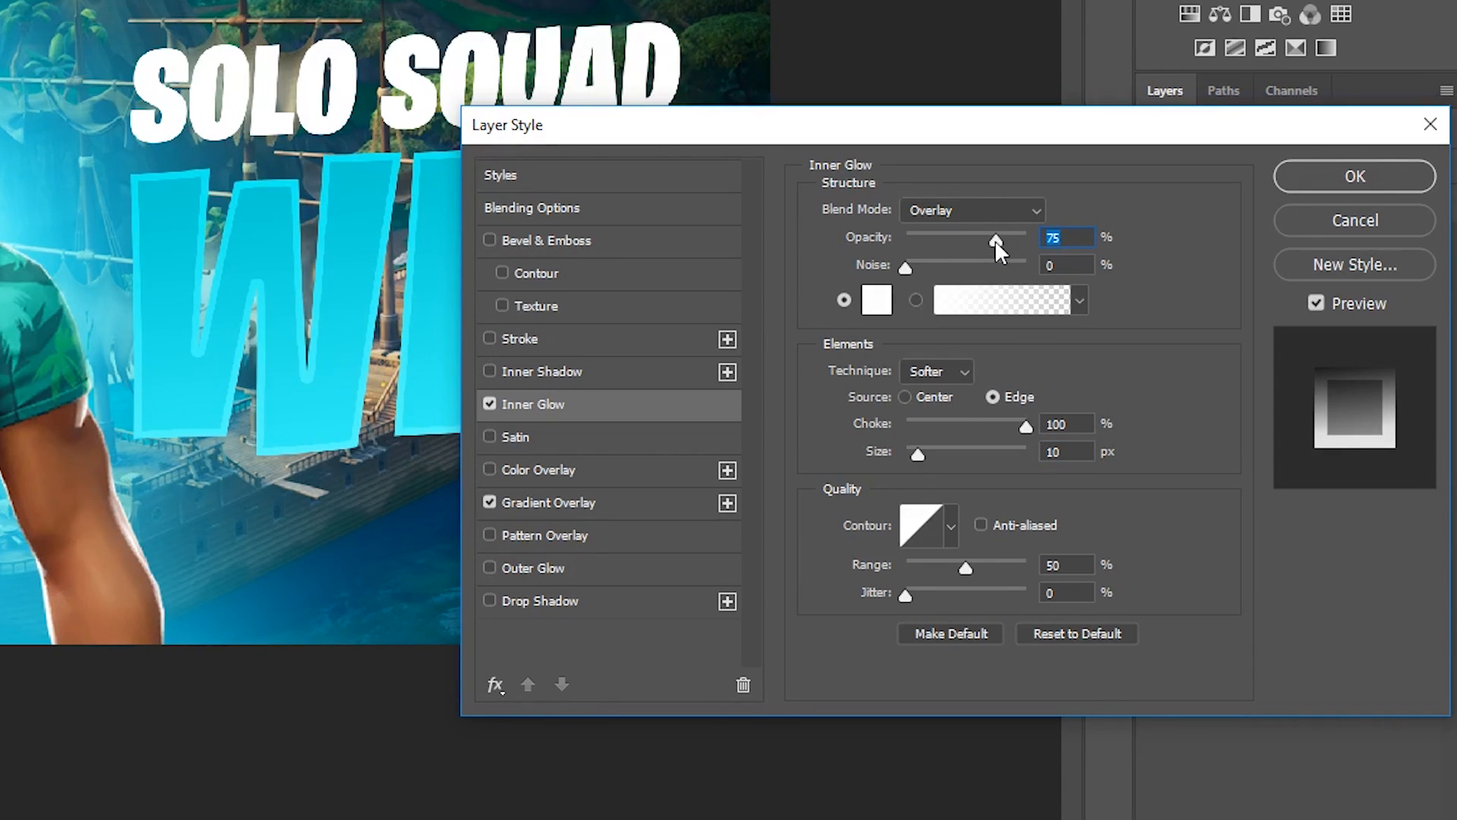
{"action": "left_click", "coordinate": [1325, 178]}
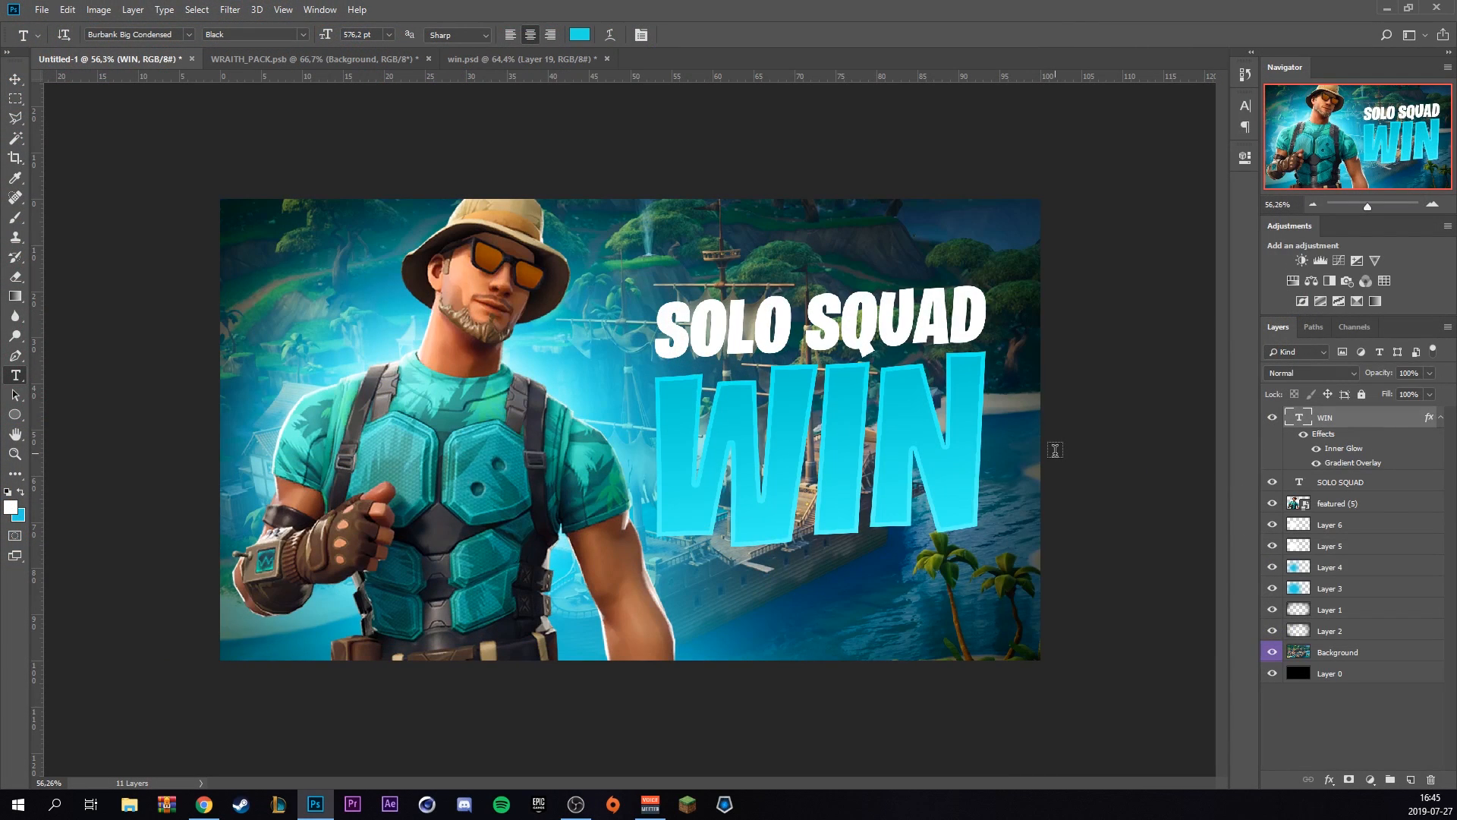
Add a Gradient Overlay effect to the SOLO SQUAD layer with blend mode Hard Light and about 41% opacity
{"action": "double_click", "coordinate": [1383, 482]}
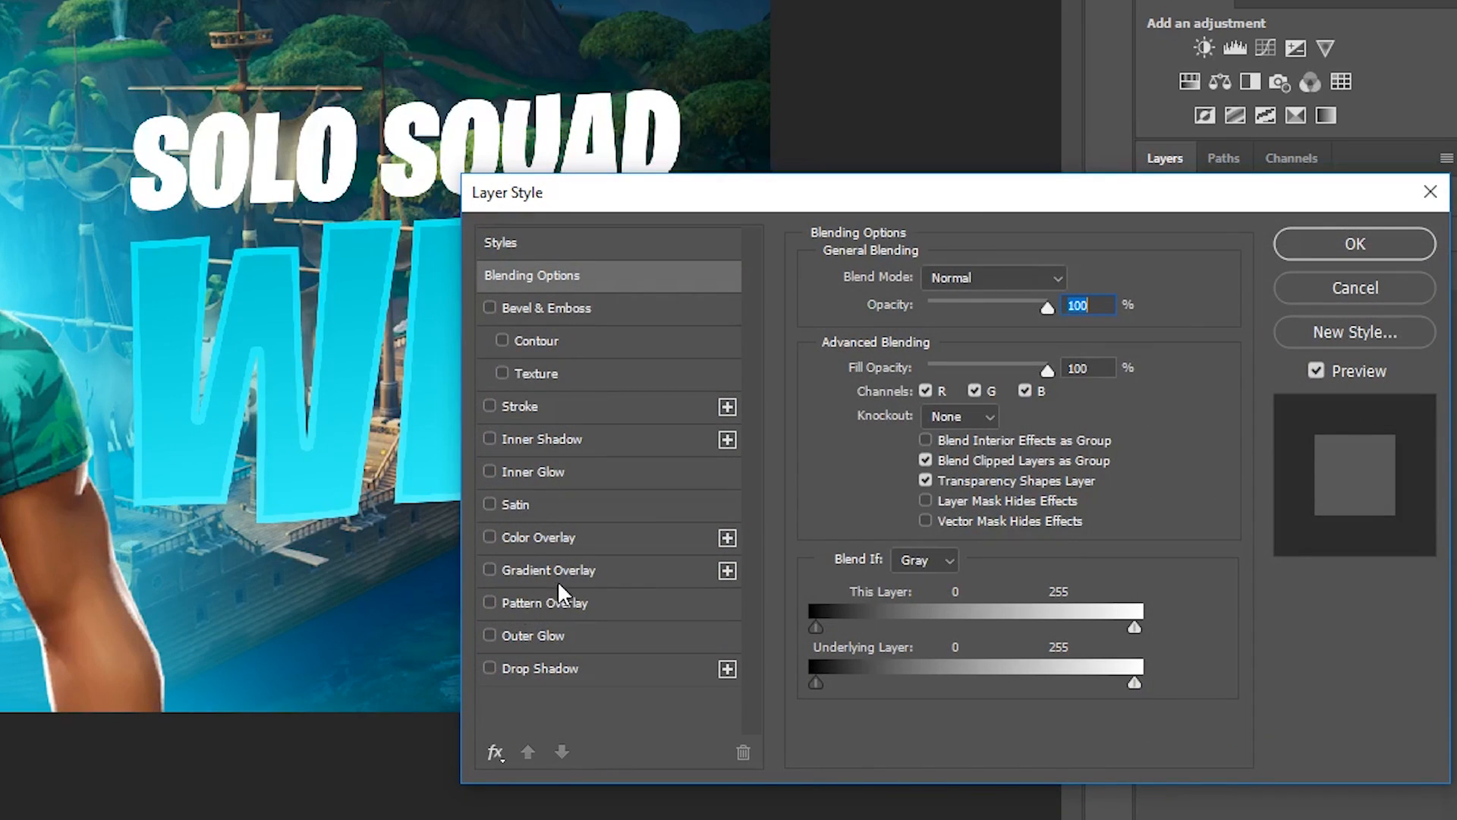
{"action": "left_click", "coordinate": [563, 581]}
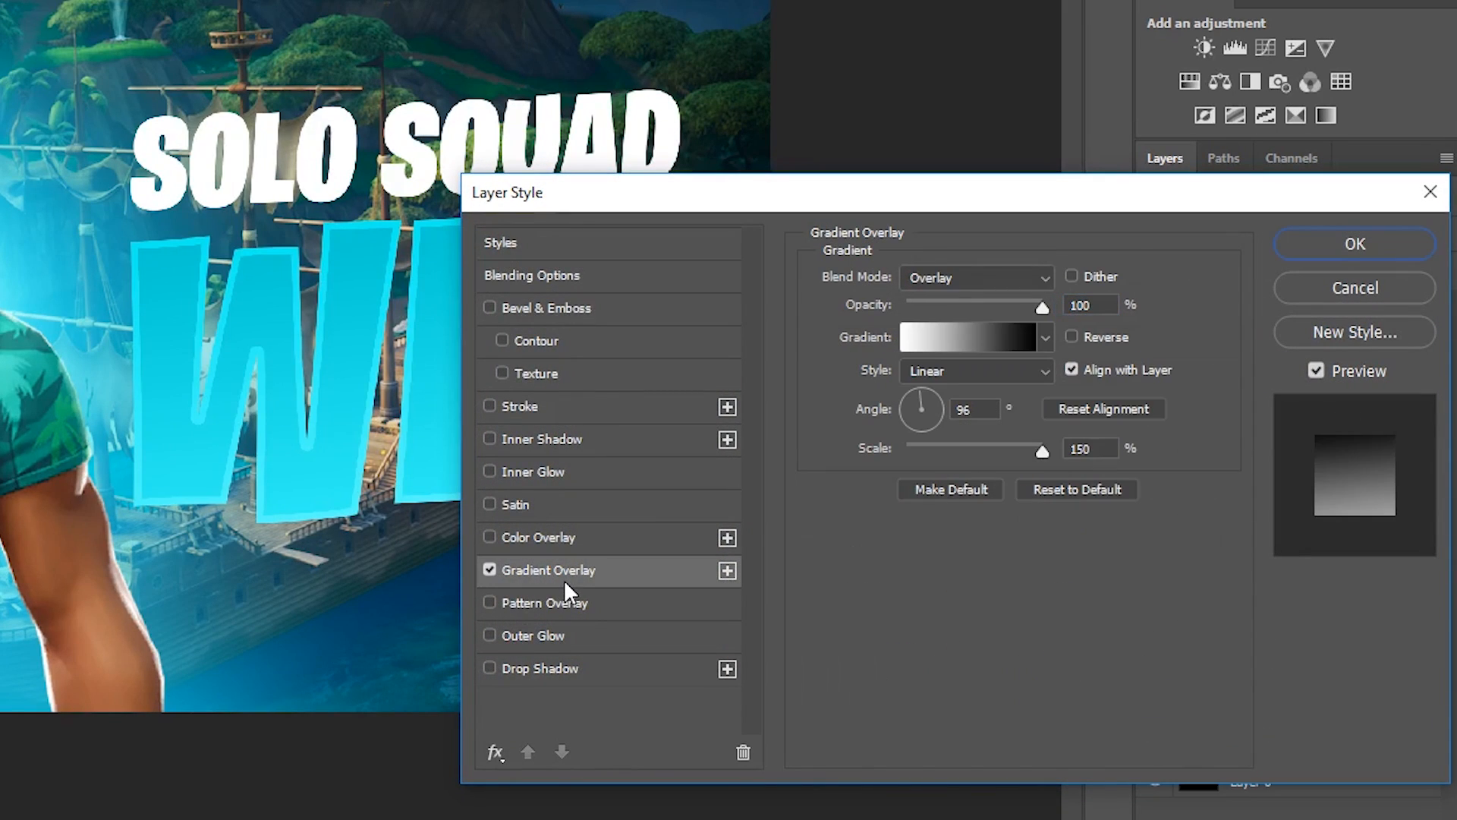
{"action": "left_click", "coordinate": [961, 279]}
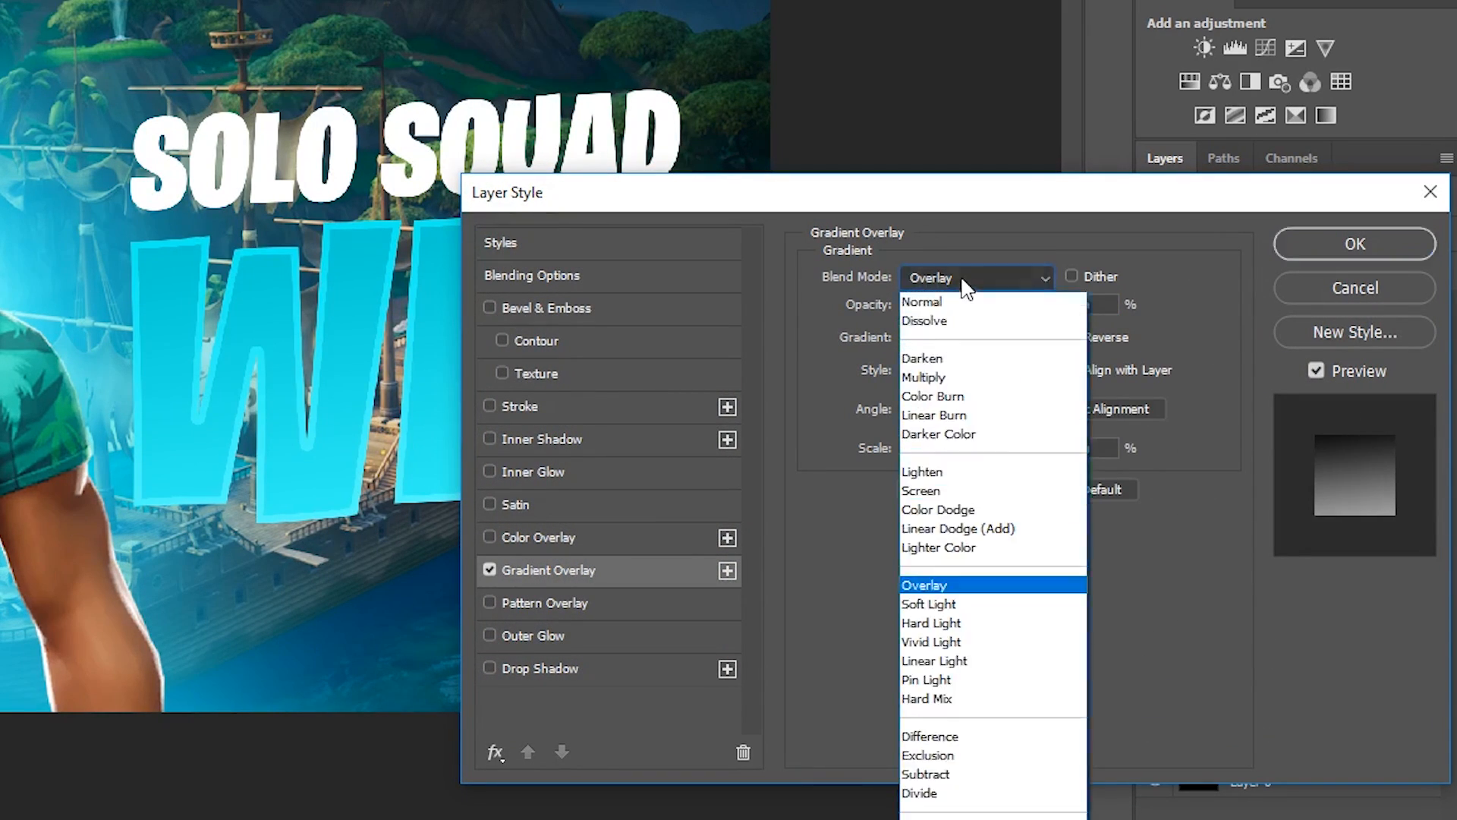
{"action": "left_click", "coordinate": [933, 627]}
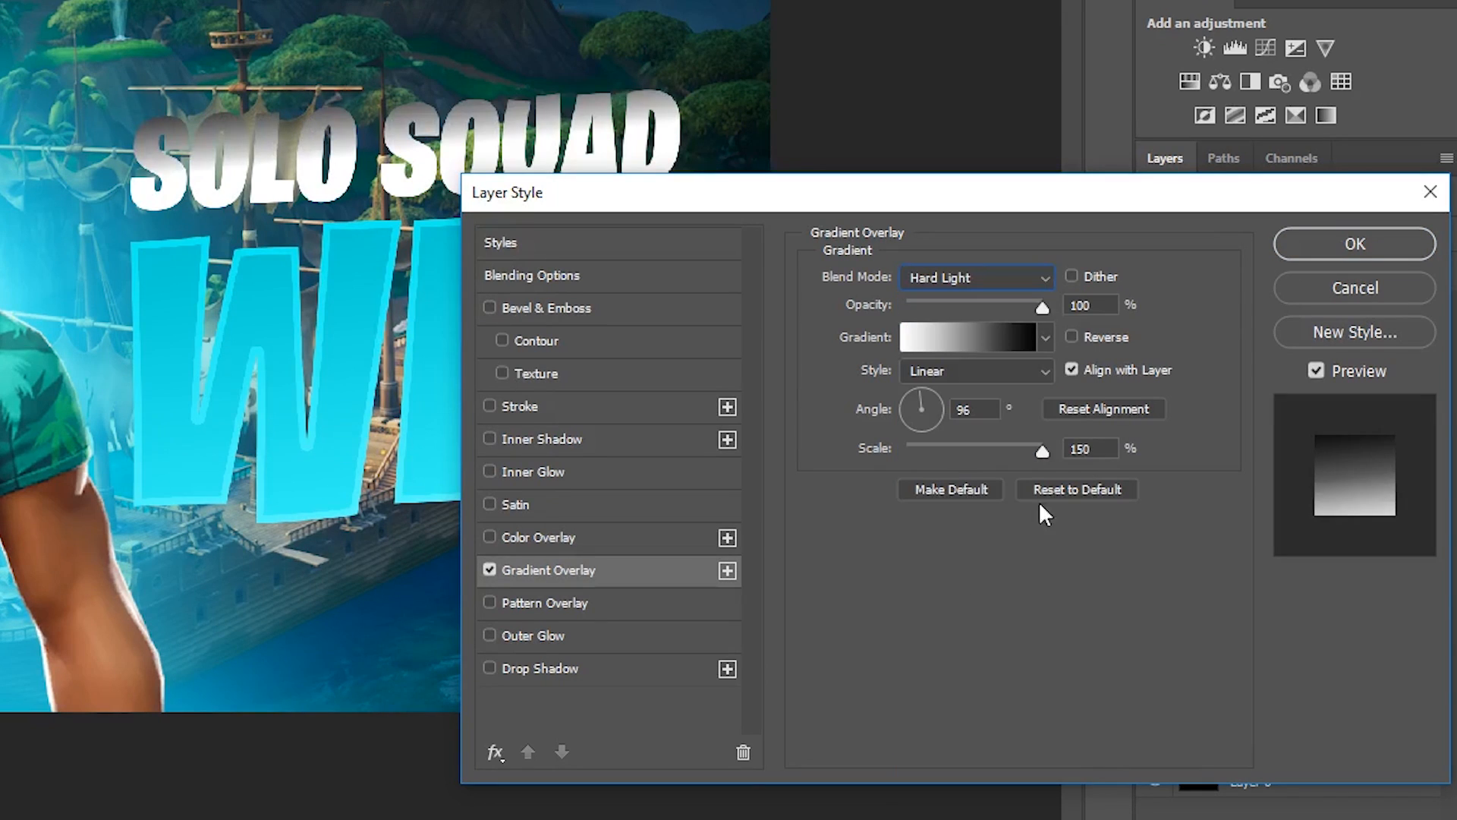
{"action": "left_click_drag", "start_coordinate": [999, 302], "coordinate": [962, 302]}
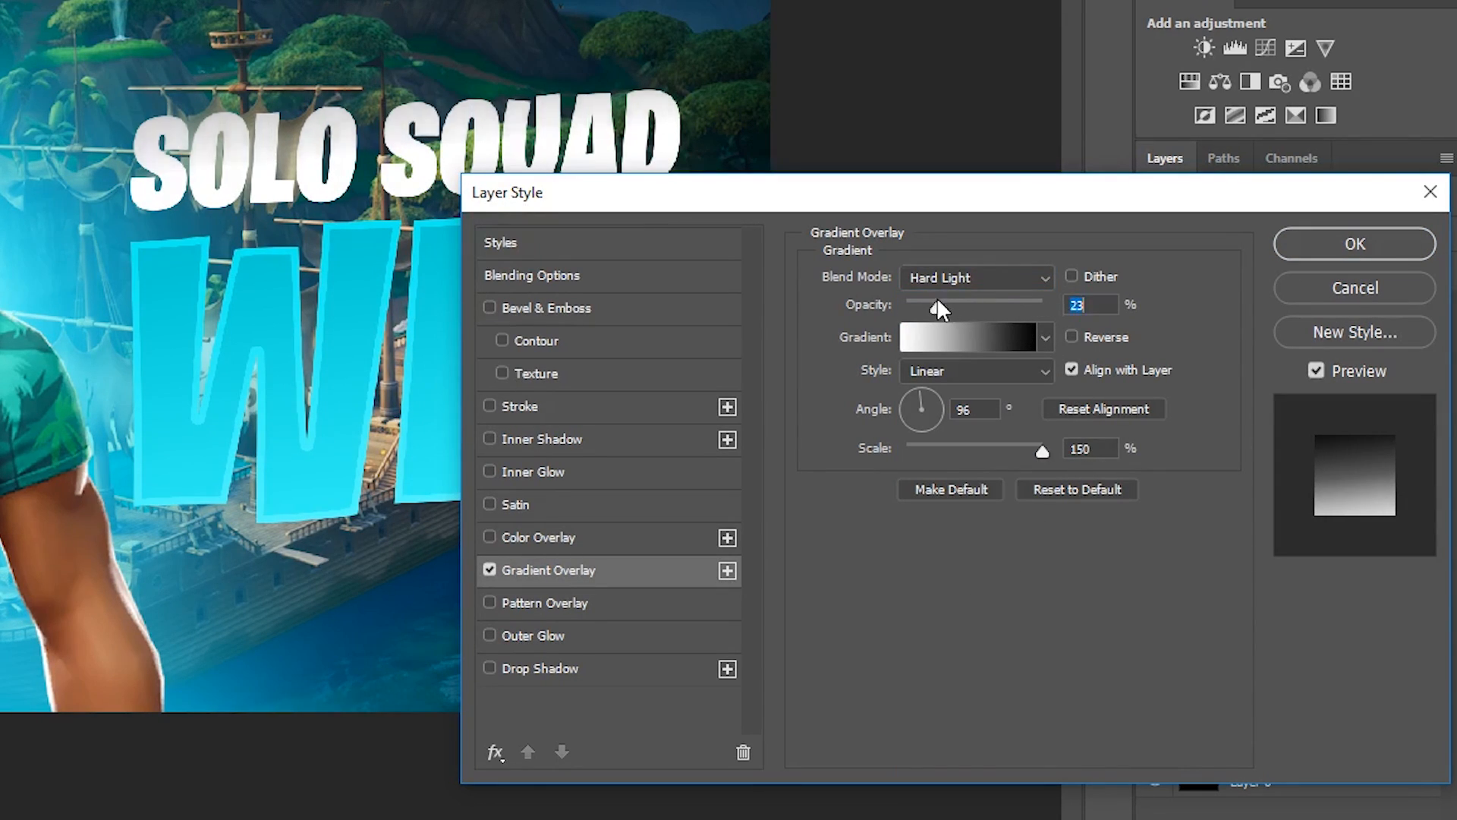
Add a 7 px Inner Glow to the SOLO SQUAD layer, lower its Gradient Overlay opacity a little further, and apply the layer style
{"action": "left_click", "coordinate": [553, 471]}
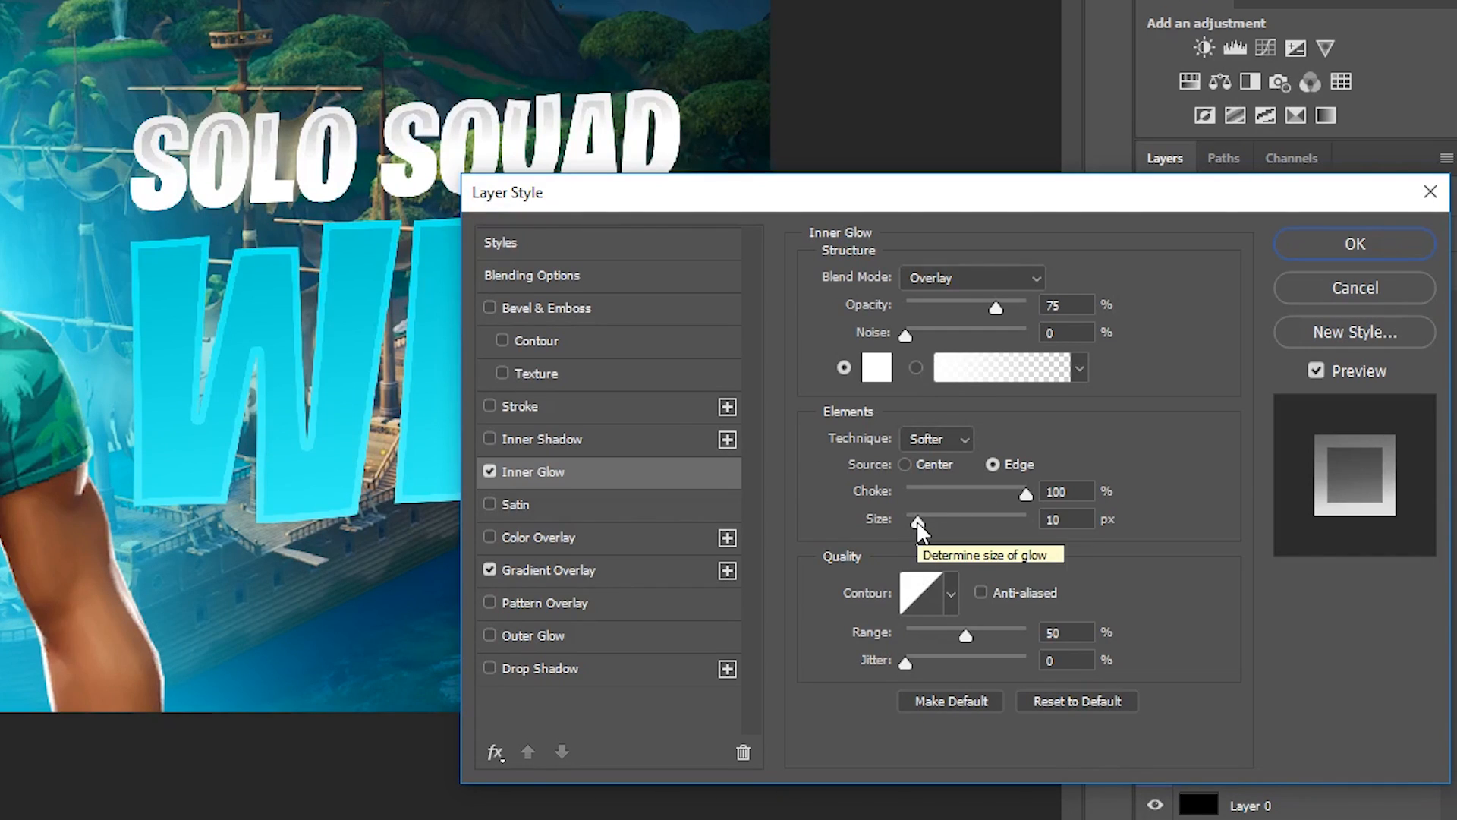
{"action": "left_click_drag", "start_coordinate": [917, 522], "coordinate": [914, 520]}
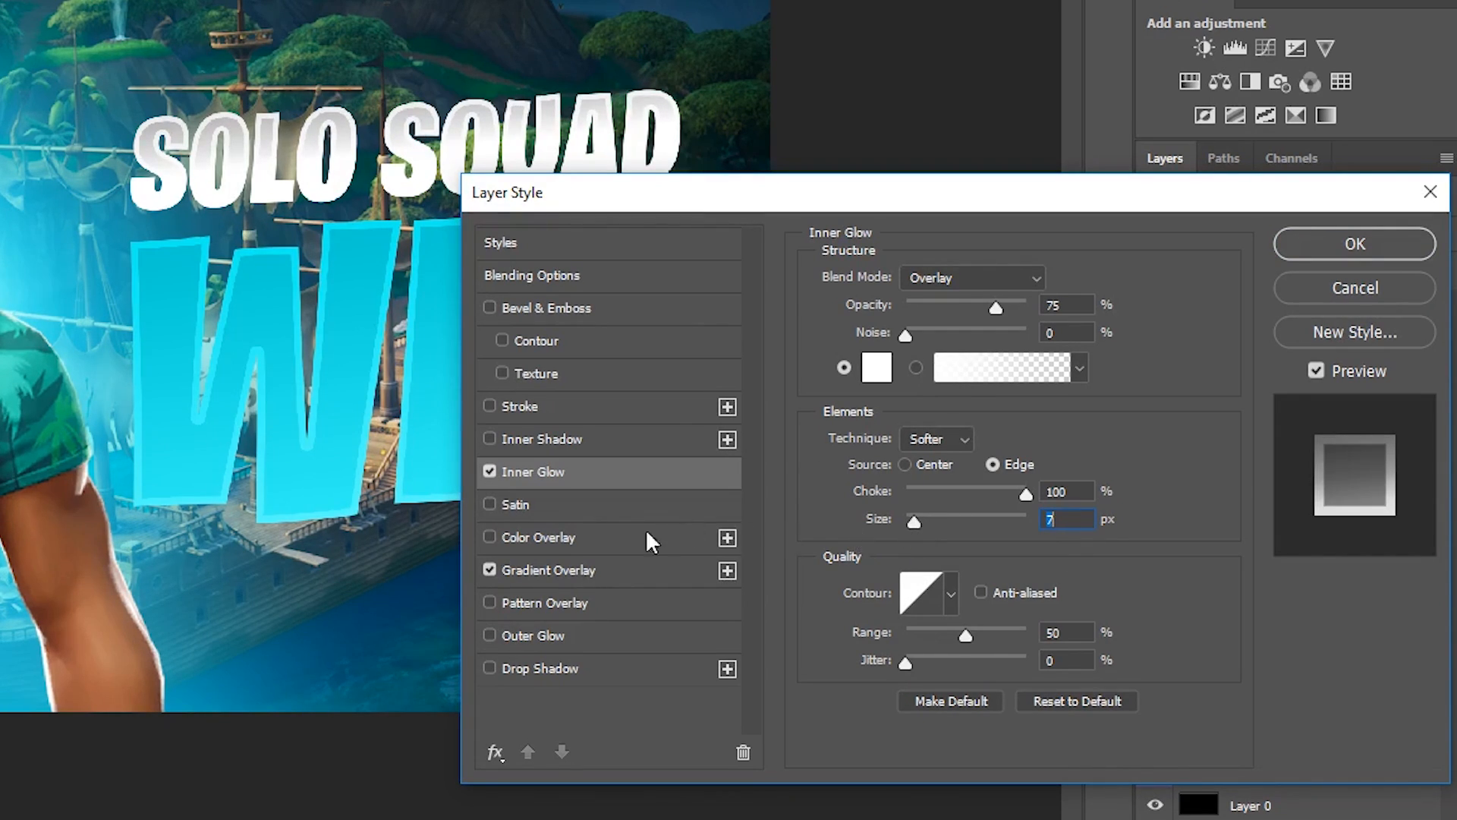
{"action": "left_click", "coordinate": [605, 566]}
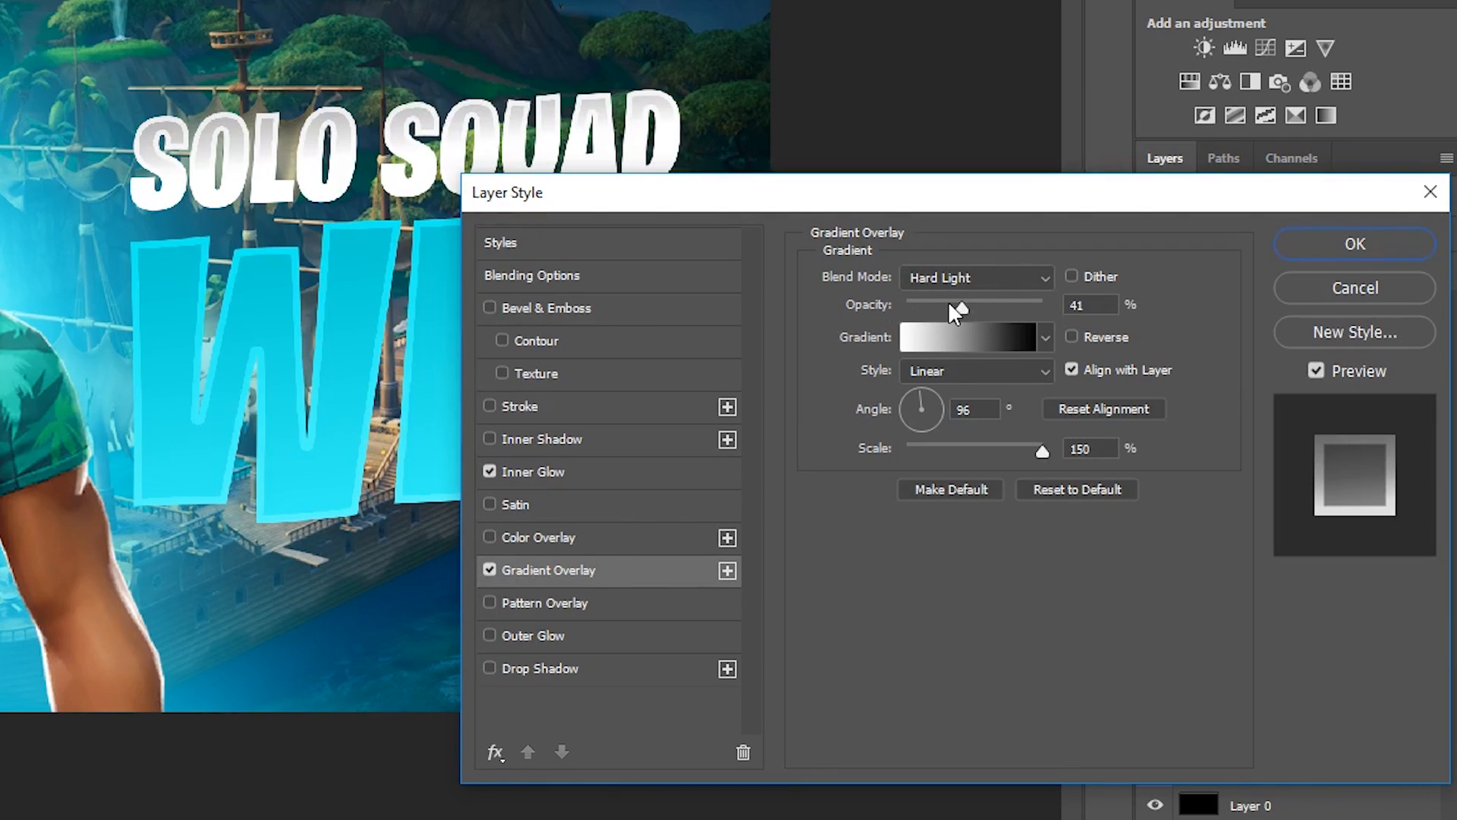
{"action": "mouse_move", "coordinate": [955, 302]}
{"action": "left_mouse_down"}
{"action": "mouse_move", "coordinate": [927, 302]}
{"action": "mouse_move", "coordinate": [940, 302]}
{"action": "left_mouse_up"}
{"action": "left_click", "coordinate": [1368, 246]}
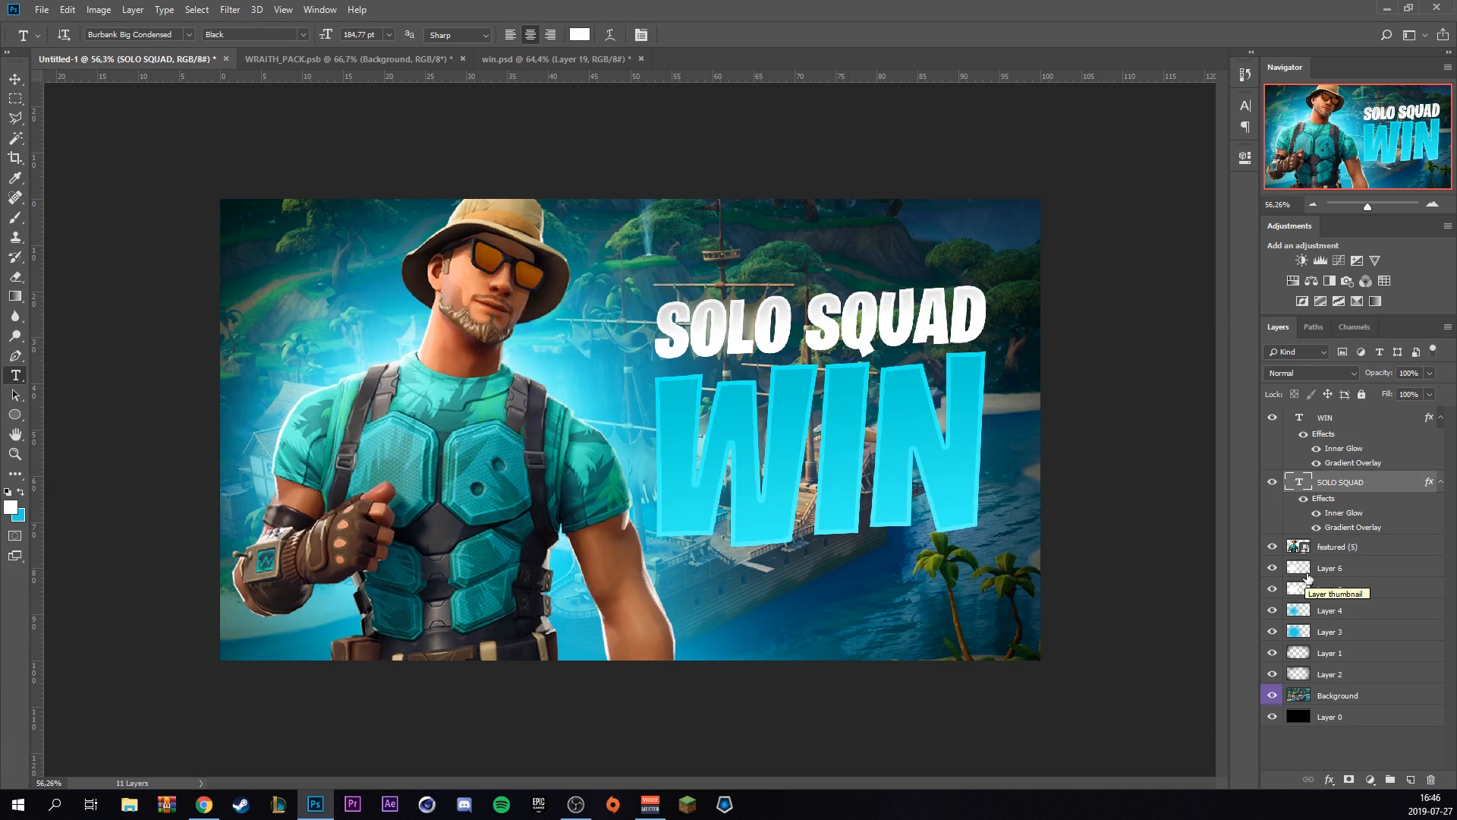
Group the WIN and SOLO SQUAD layers, then duplicate the group and merge the copy into a single layer
{"action": "left_click", "coordinate": [1356, 422], "text": "shift"}
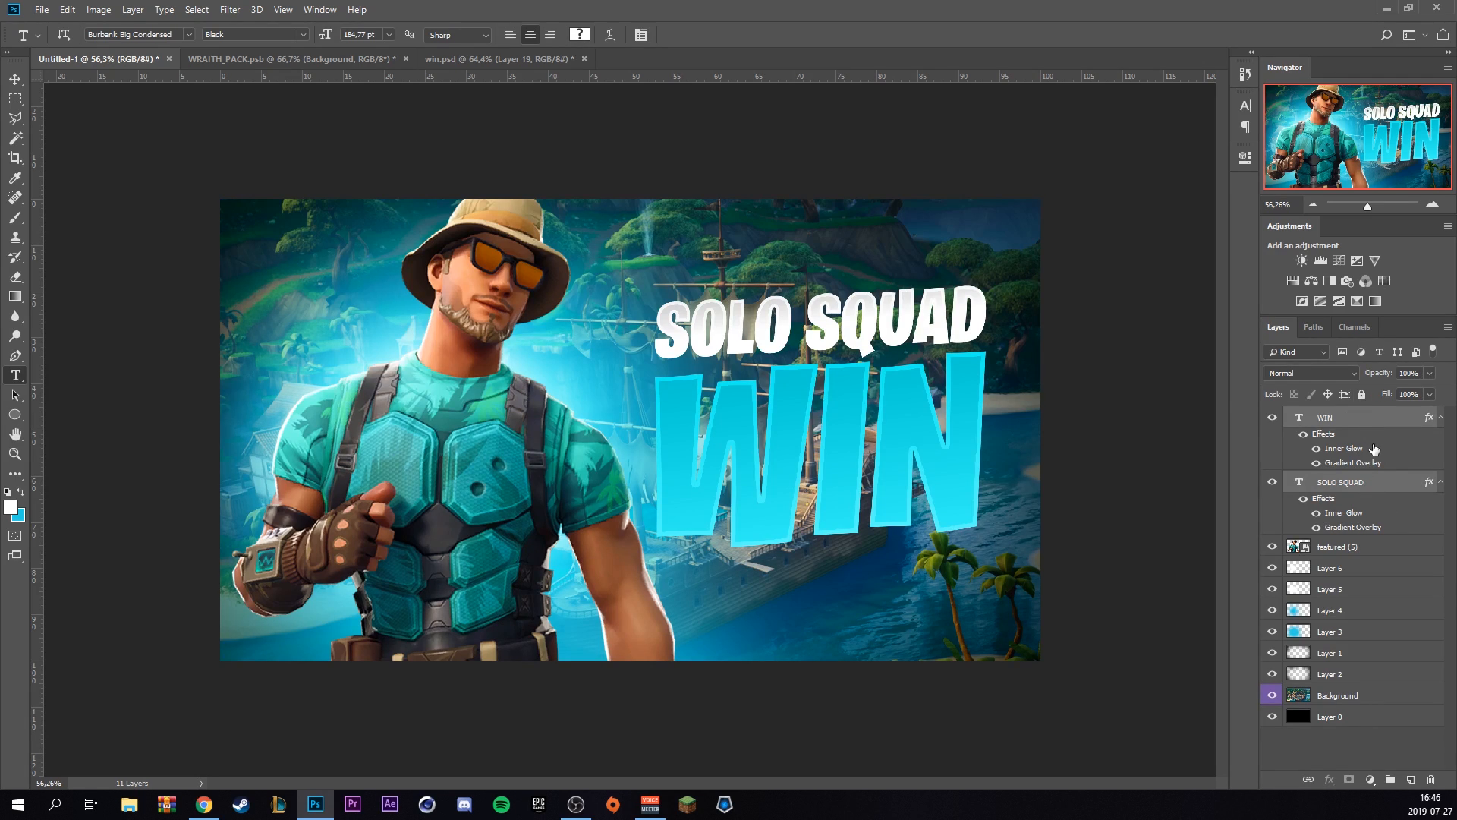
{"action": "key", "text": "ctrl+g"}
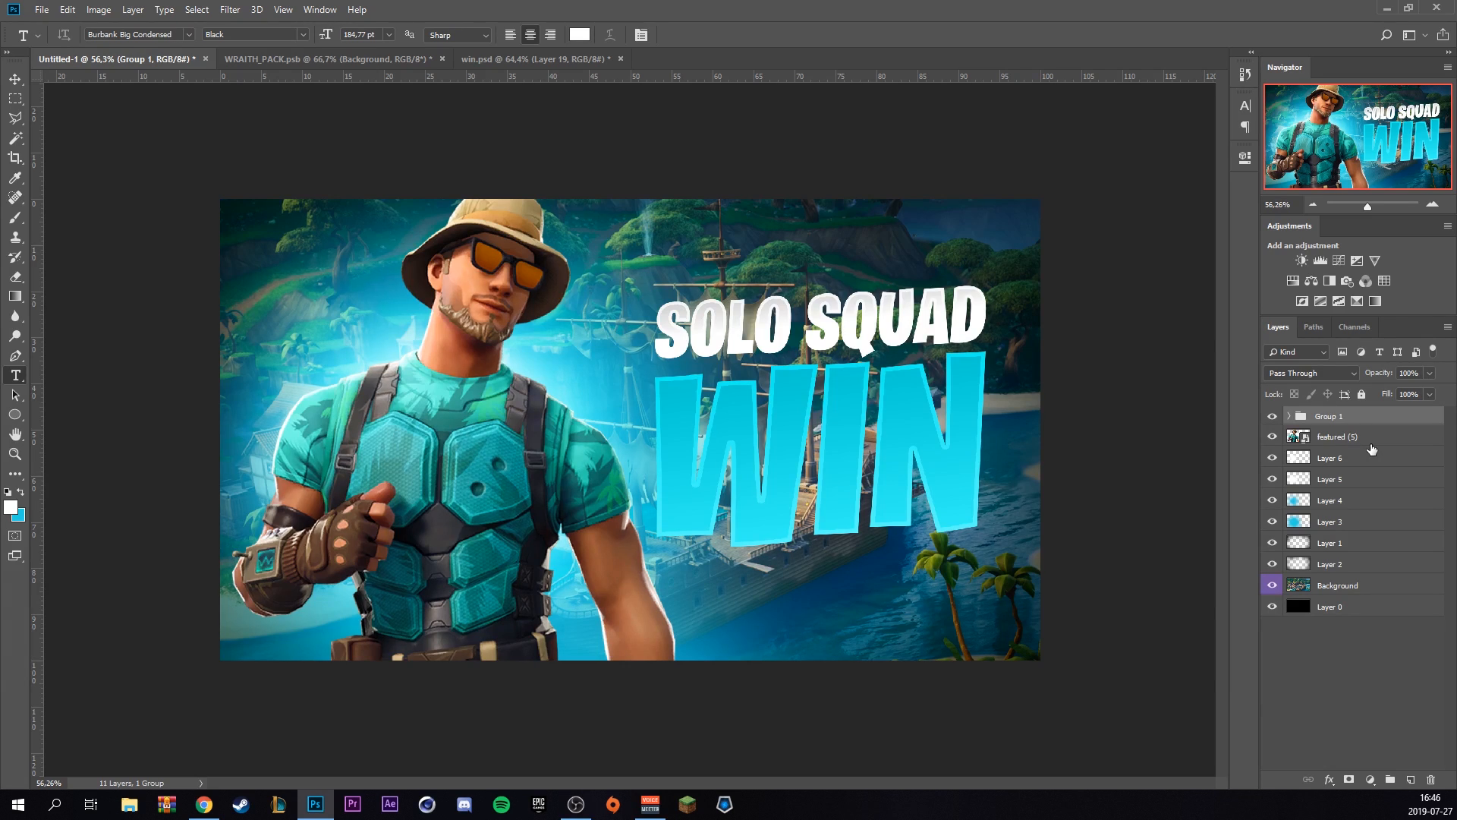
{"action": "key", "text": "ctrl+j"}
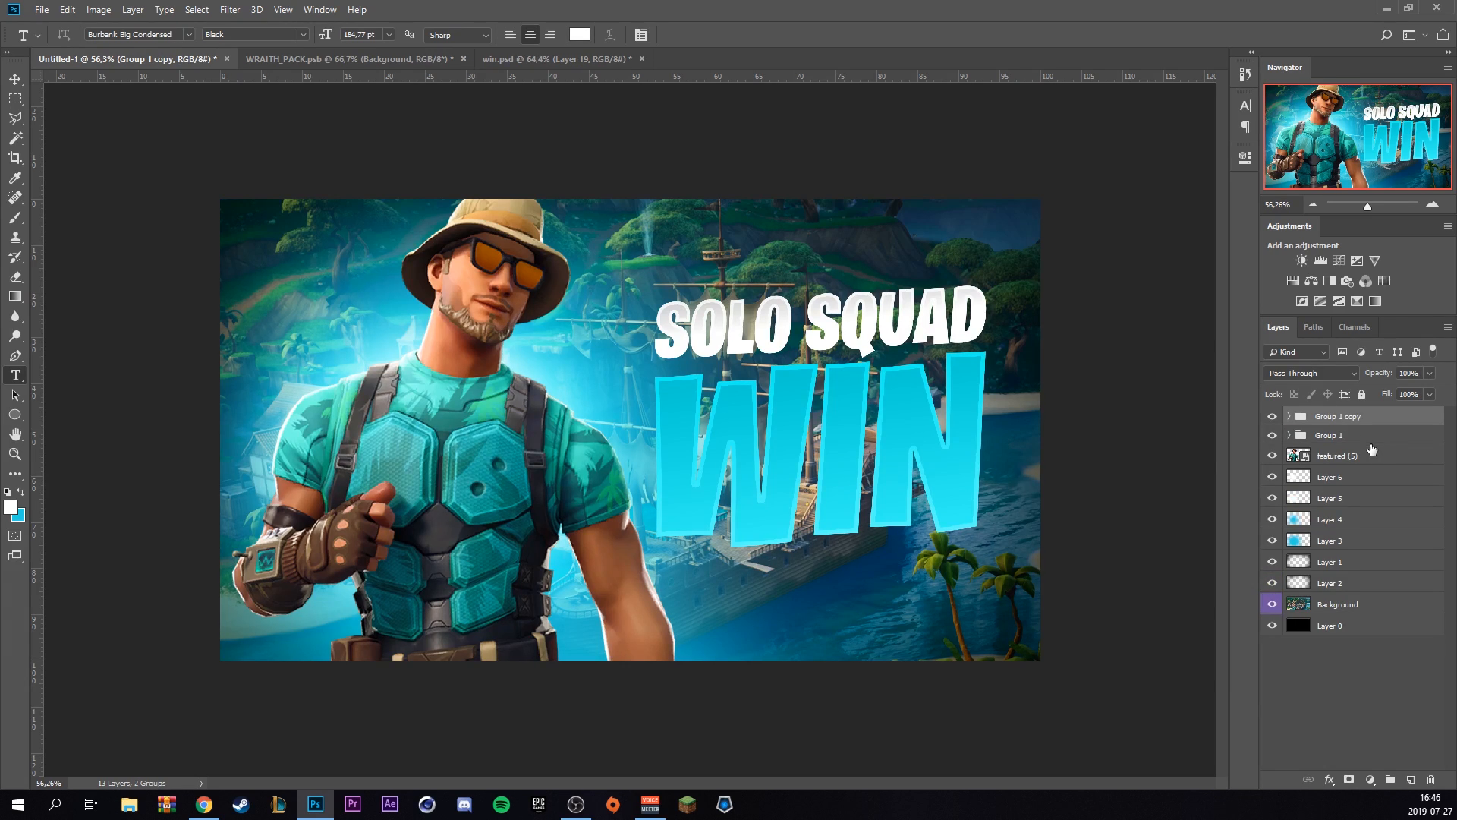
{"action": "key", "text": "ctrl+e"}
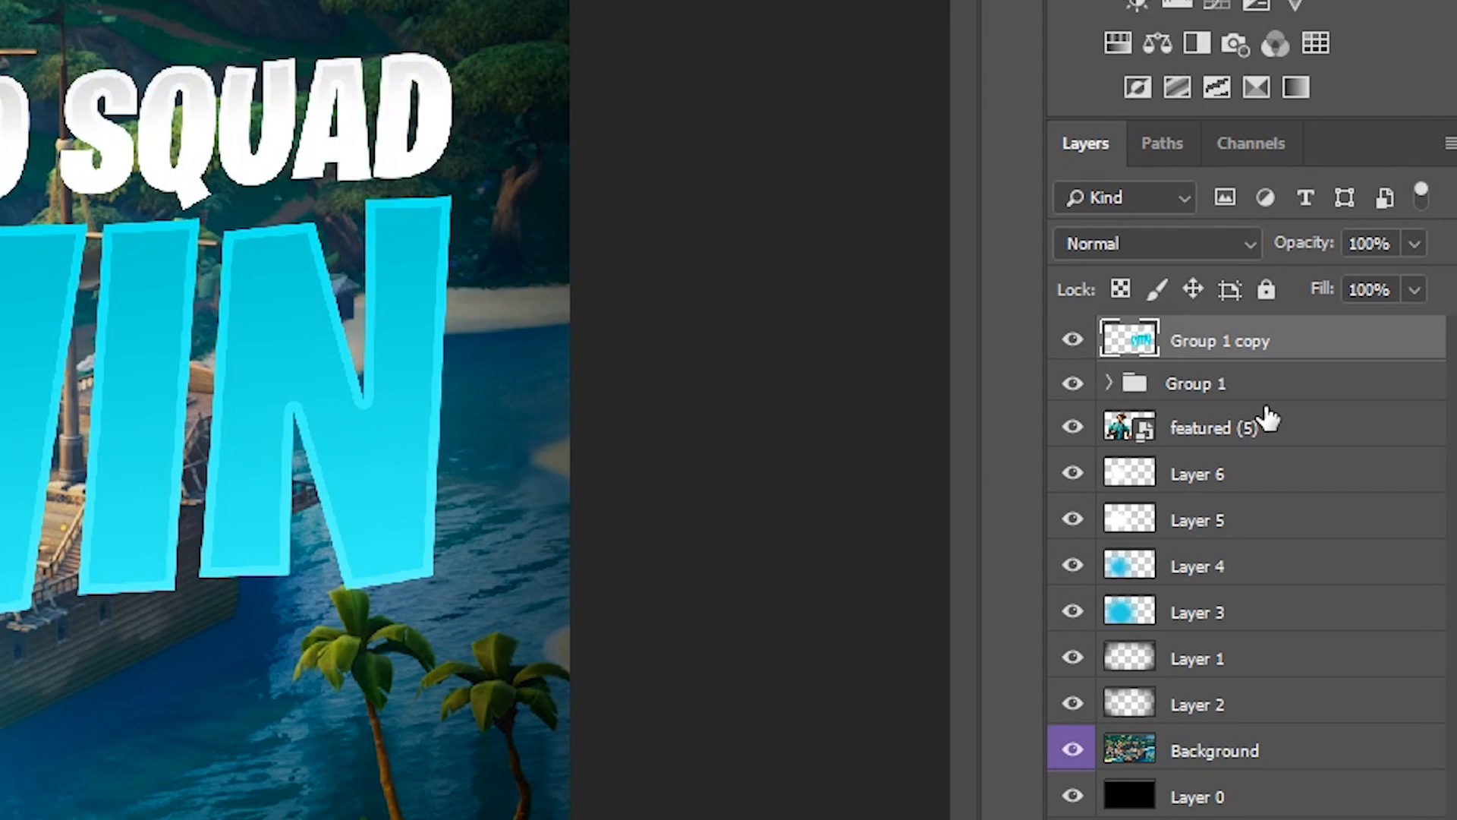
Load the merged title copy's outline as a selection and expand it by 25 pixels
{"action": "left_click_drag", "start_coordinate": [1121, 335], "coordinate": [1138, 353]}
{"action": "left_click", "coordinate": [1138, 345], "text": "ctrl"}
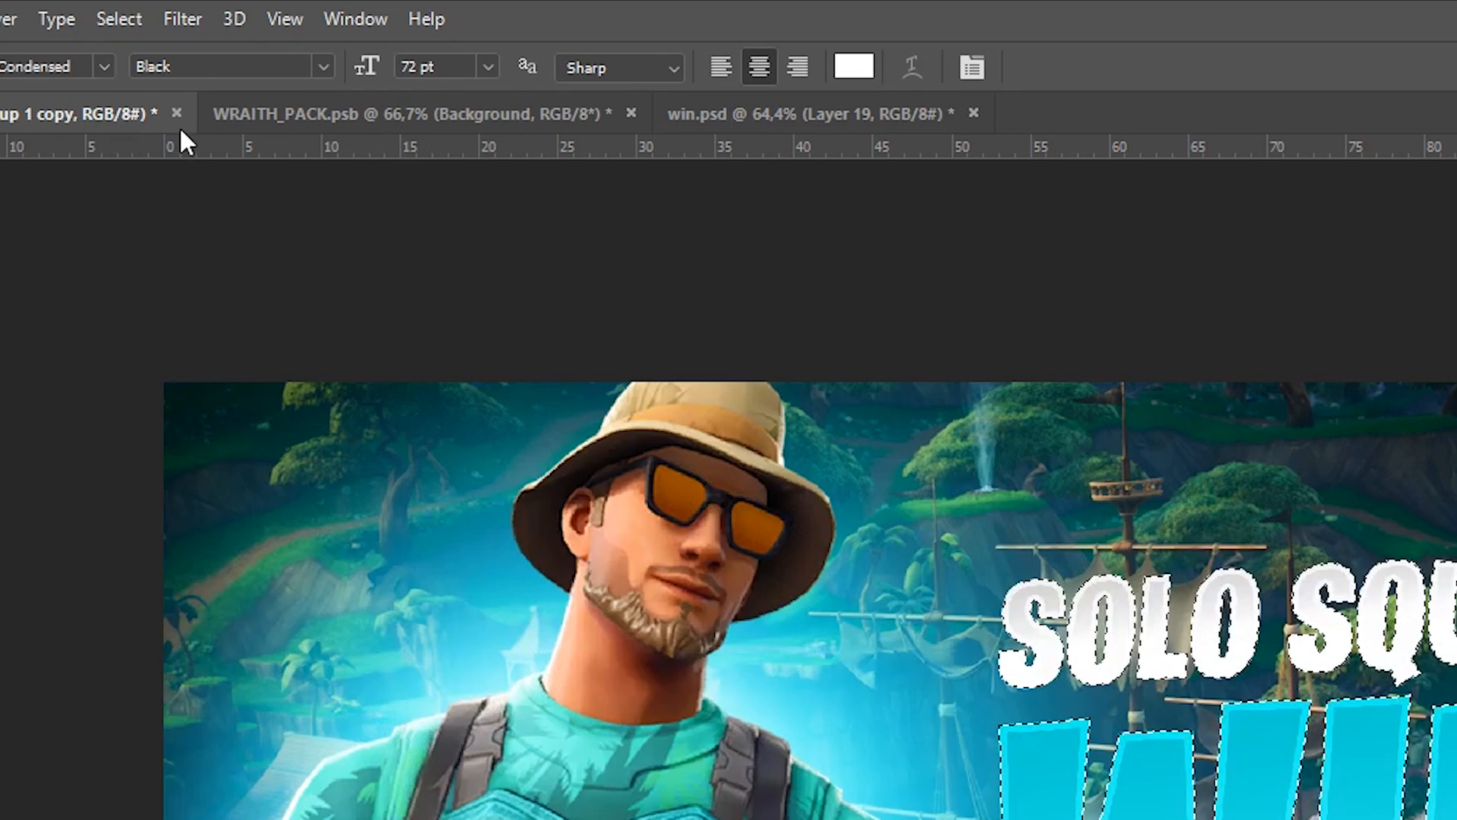
{"action": "left_click", "coordinate": [115, 17]}
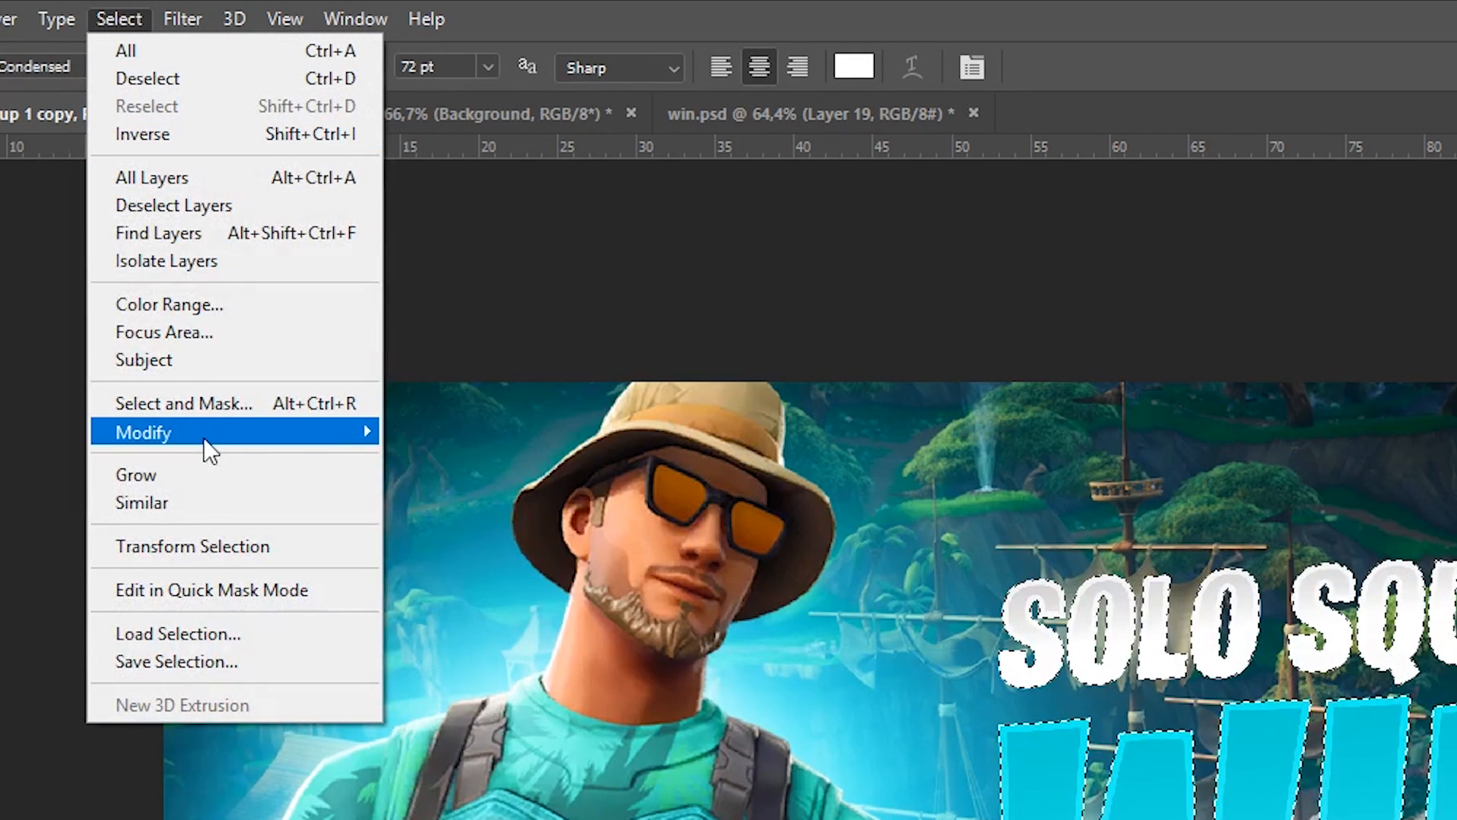
{"action": "mouse_move", "coordinate": [203, 438]}
{"action": "left_click", "coordinate": [446, 481]}
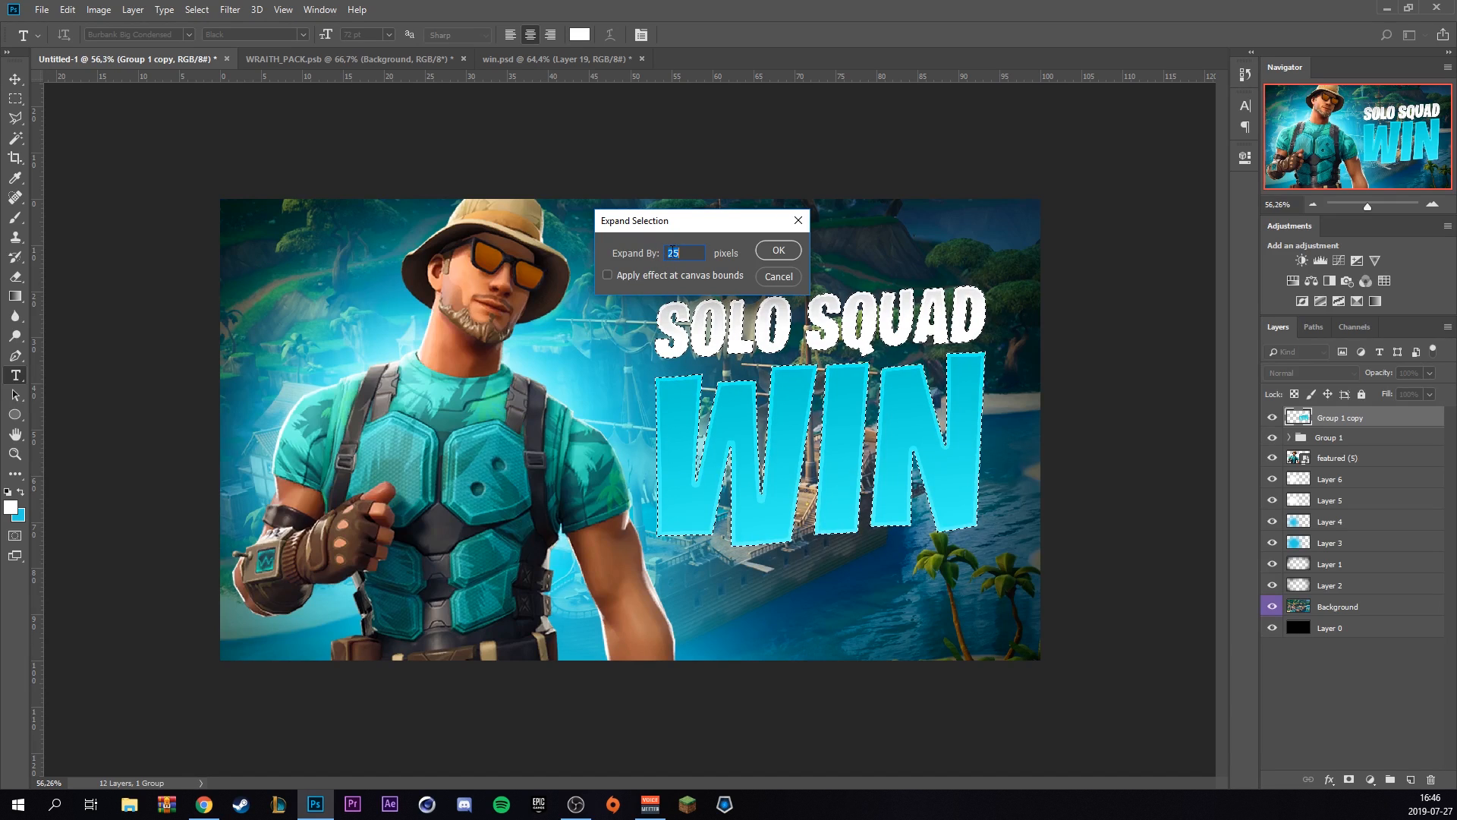
{"action": "key", "text": "Return"}
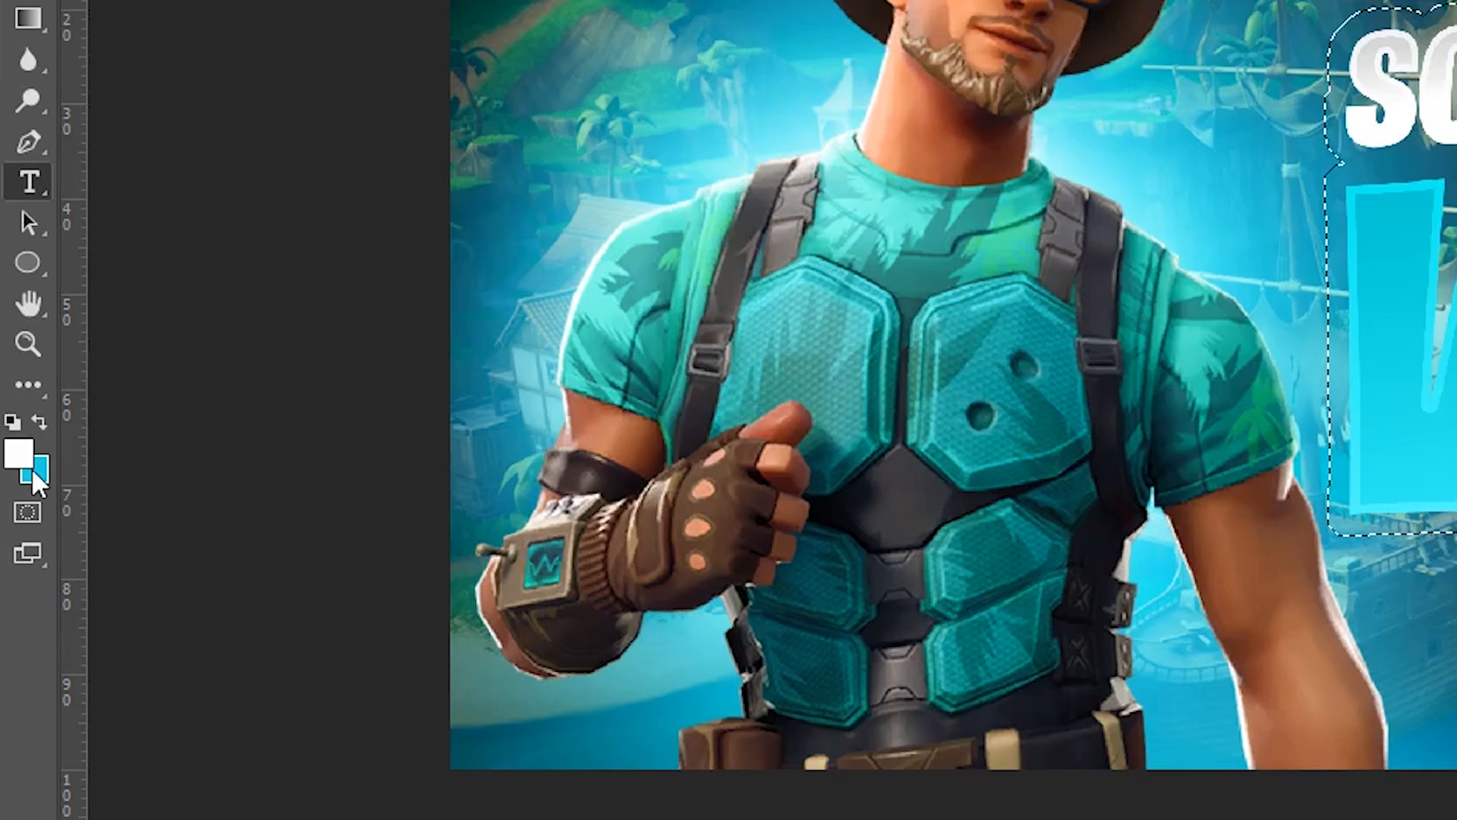
Fill the expanded selection with the dark teal background color 04191b, deselect, and place the merged copy beneath Group 1
{"action": "key", "text": "b"}
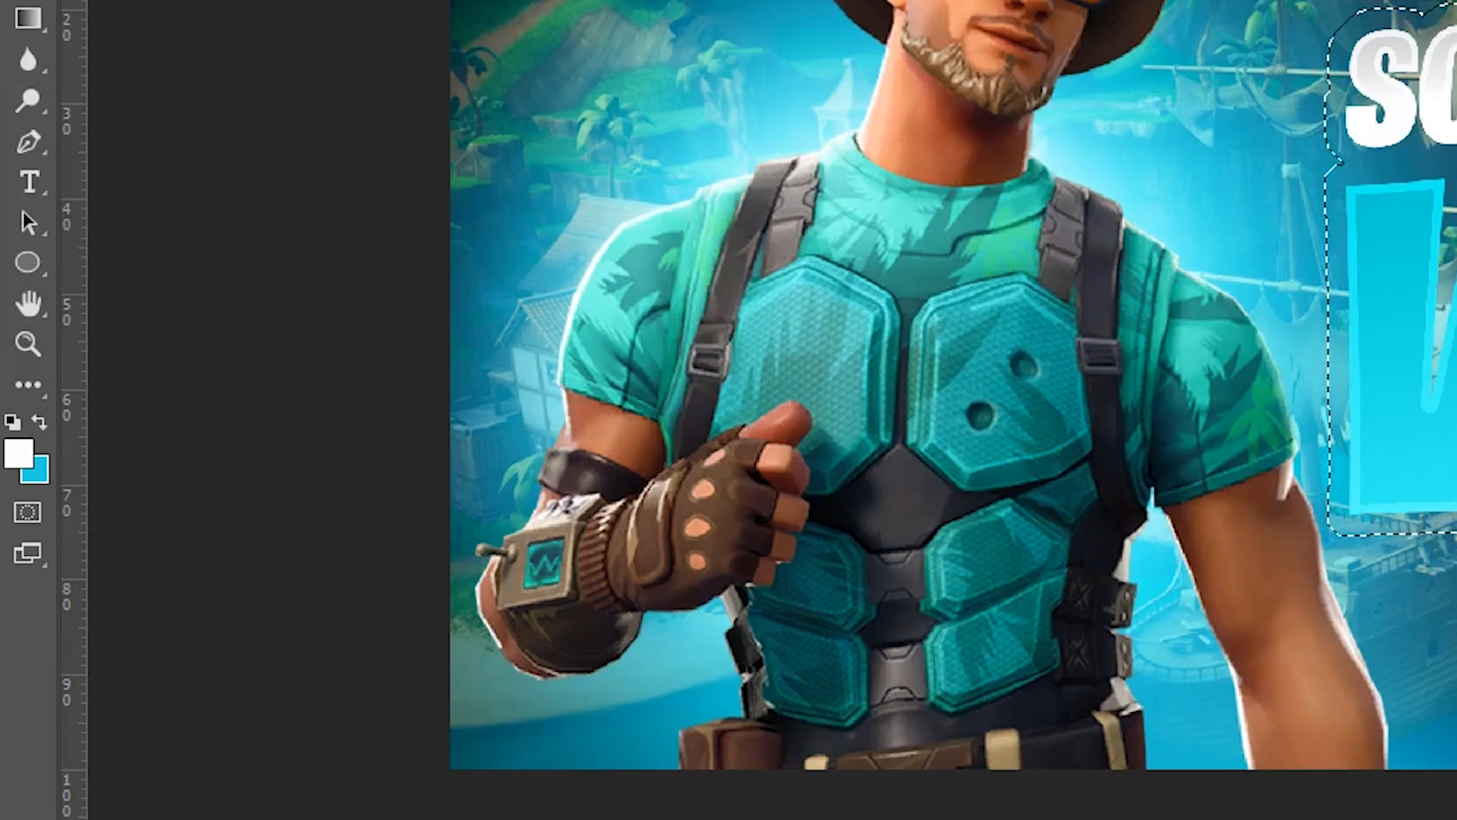
{"action": "left_click", "coordinate": [37, 470]}
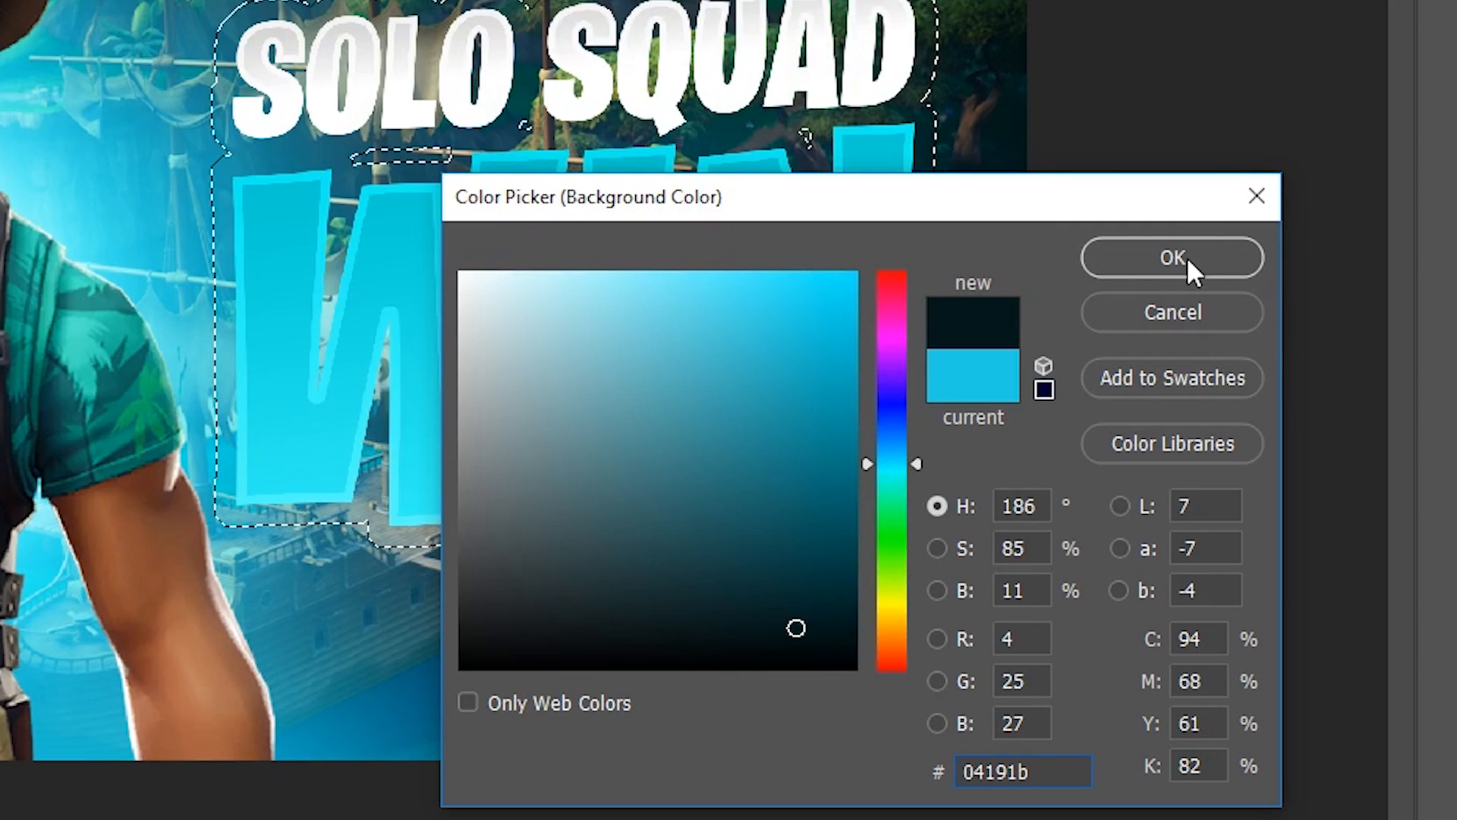
{"action": "left_click", "coordinate": [1187, 254]}
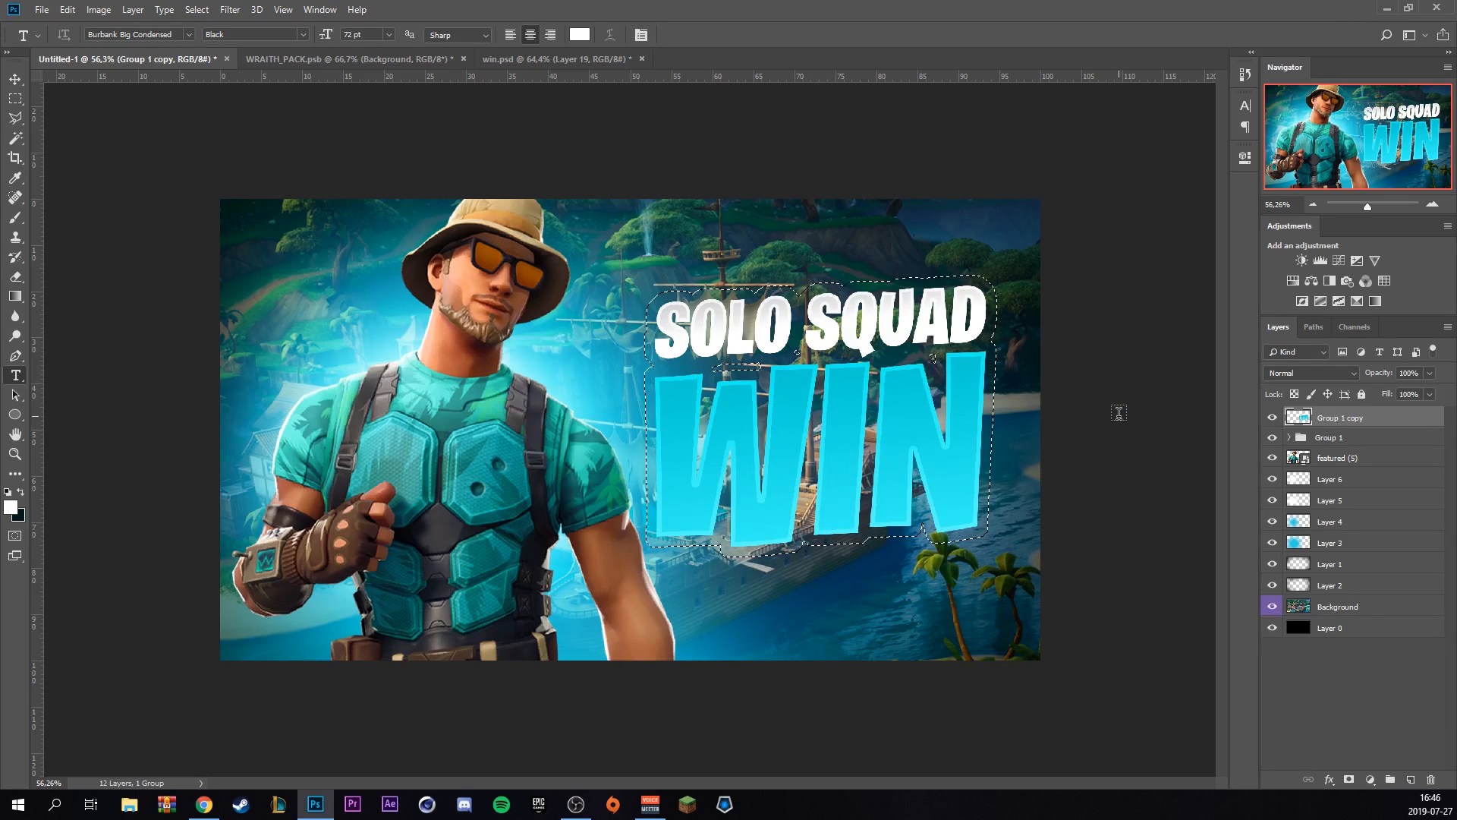
{"action": "key", "text": "ctrl+BackSpace"}
{"action": "key", "text": "ctrl+d"}
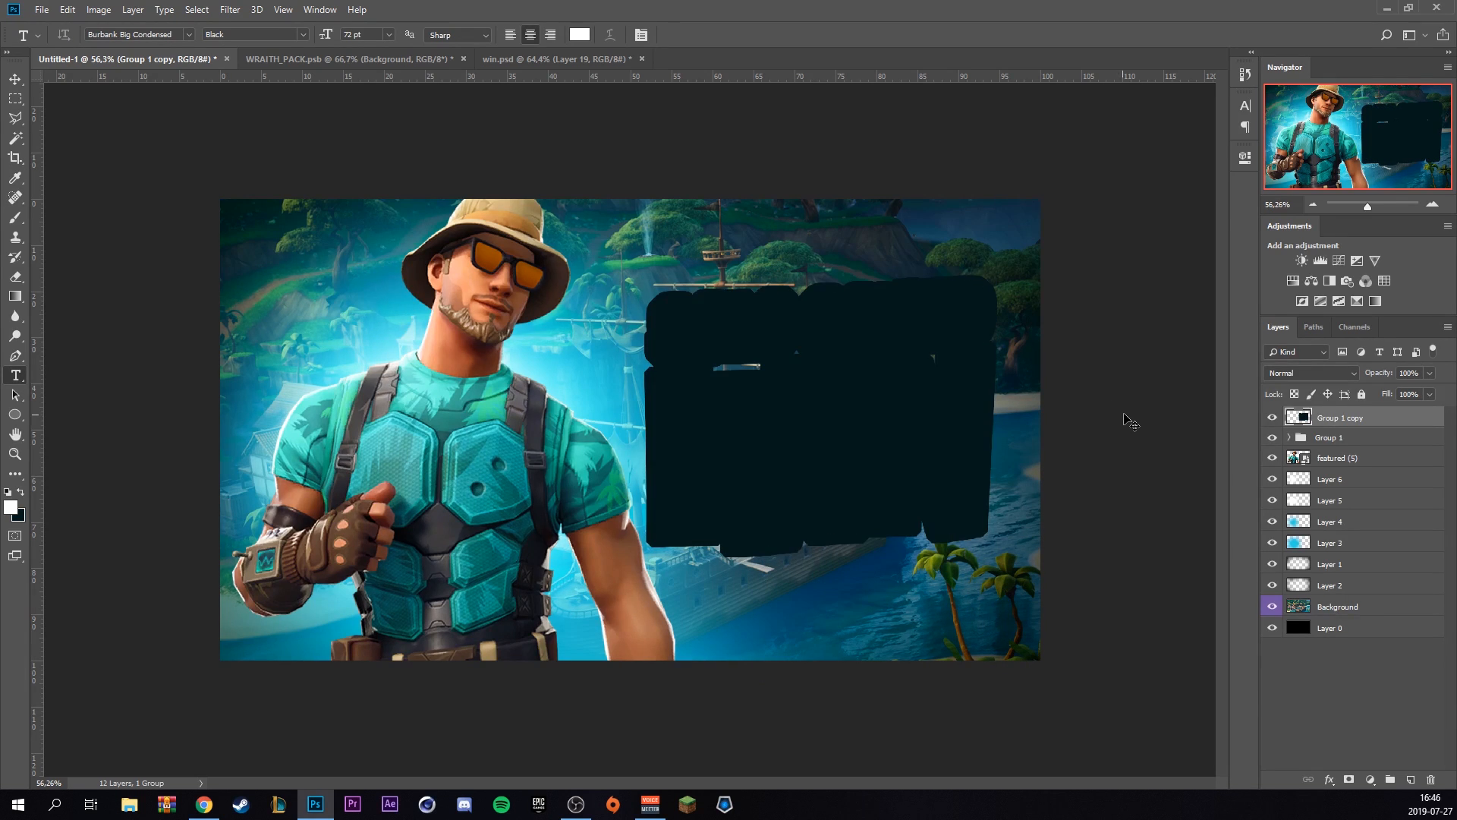
{"action": "left_click_drag", "start_coordinate": [1361, 422], "coordinate": [1378, 449]}
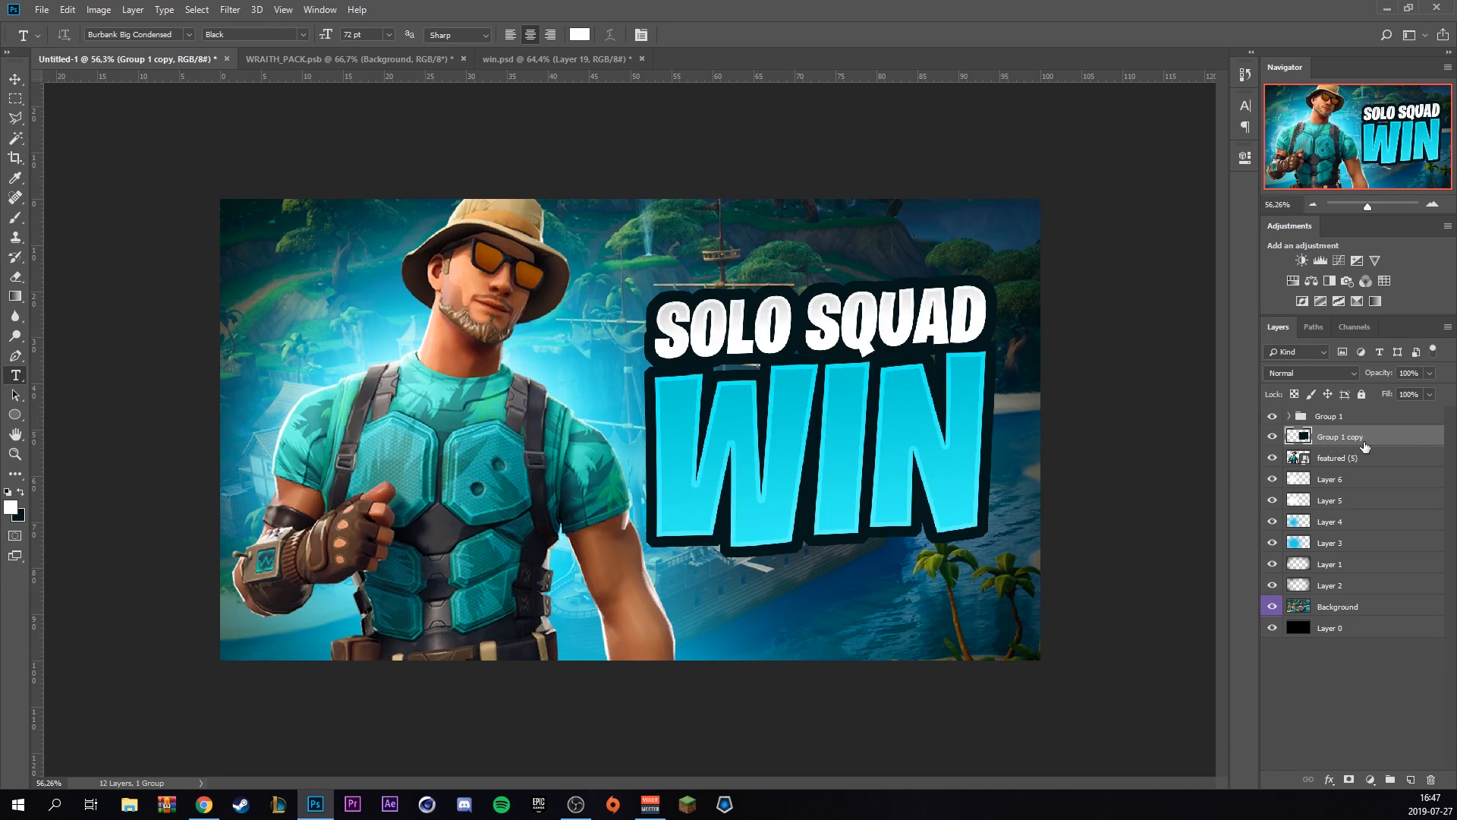
Outline the gaps between SOLO SQUAD and WIN with the Polygonal Lasso, fill them with the dark background color, and deselect
{"action": "scroll", "coordinate": [996, 341], "scroll_direction": "up", "scroll_amount": 8}
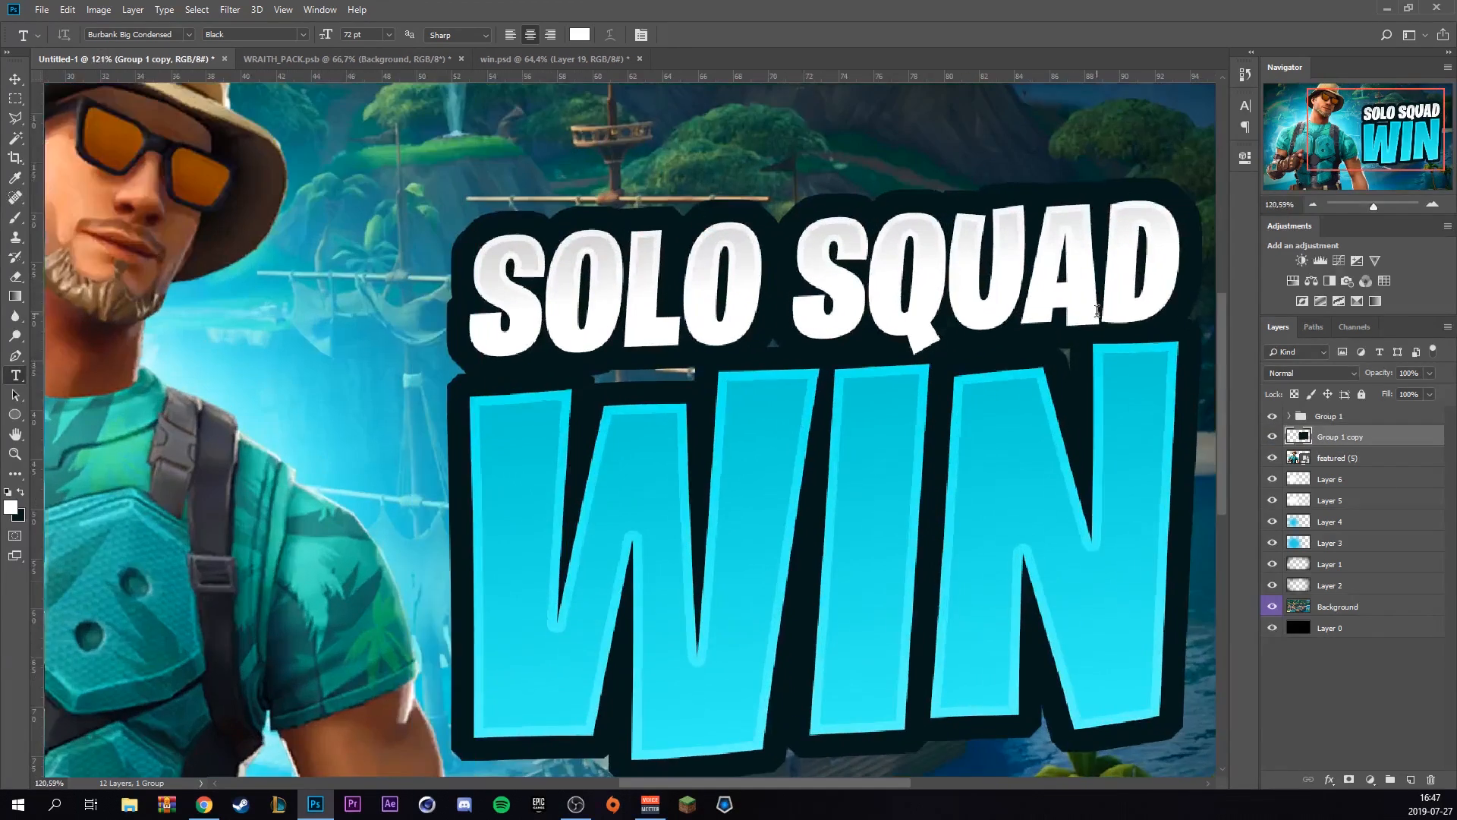
{"action": "scroll", "coordinate": [1097, 310], "scroll_direction": "up", "scroll_amount": 2}
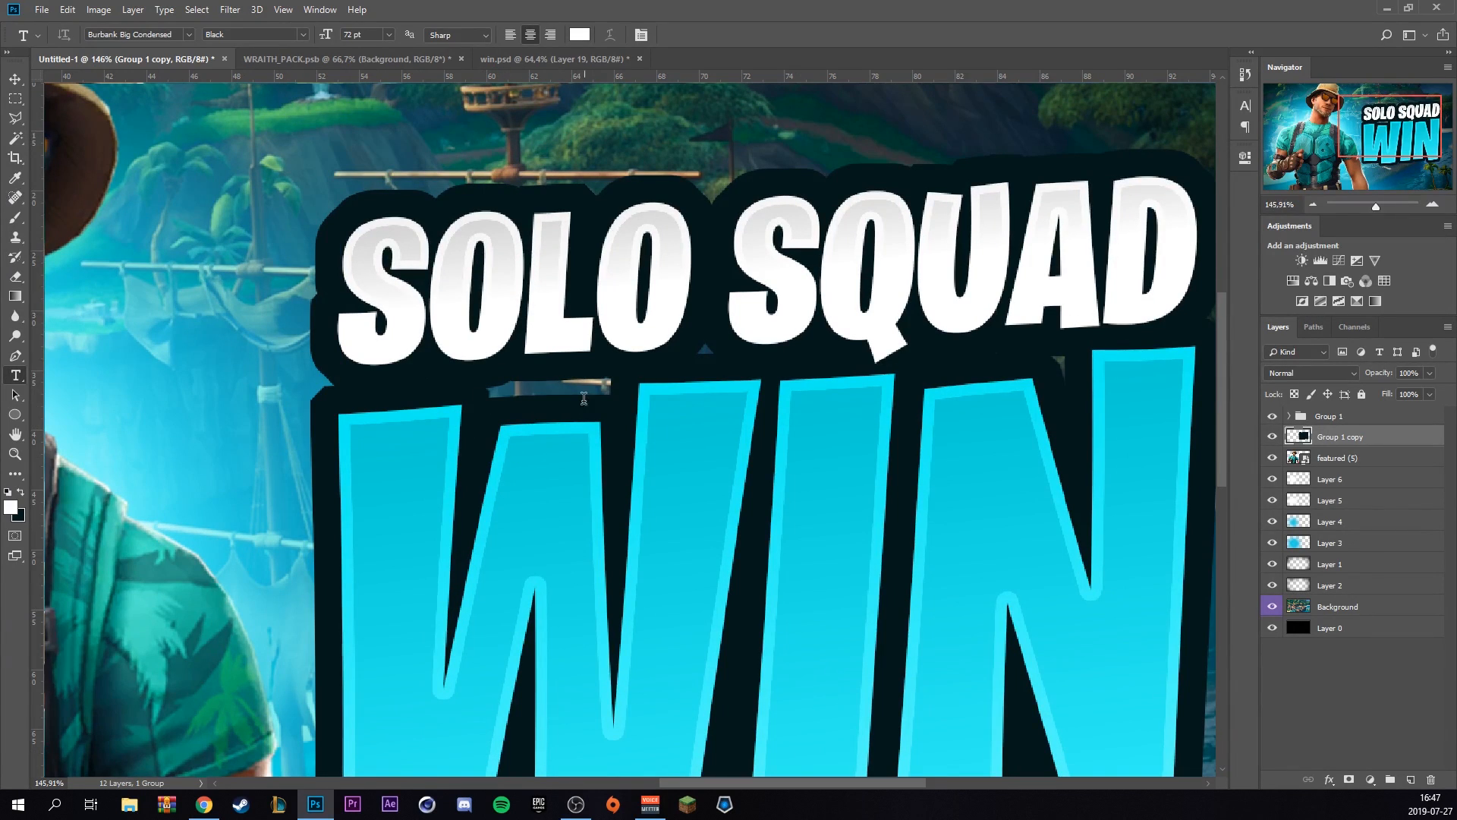
{"action": "key", "text": "l"}
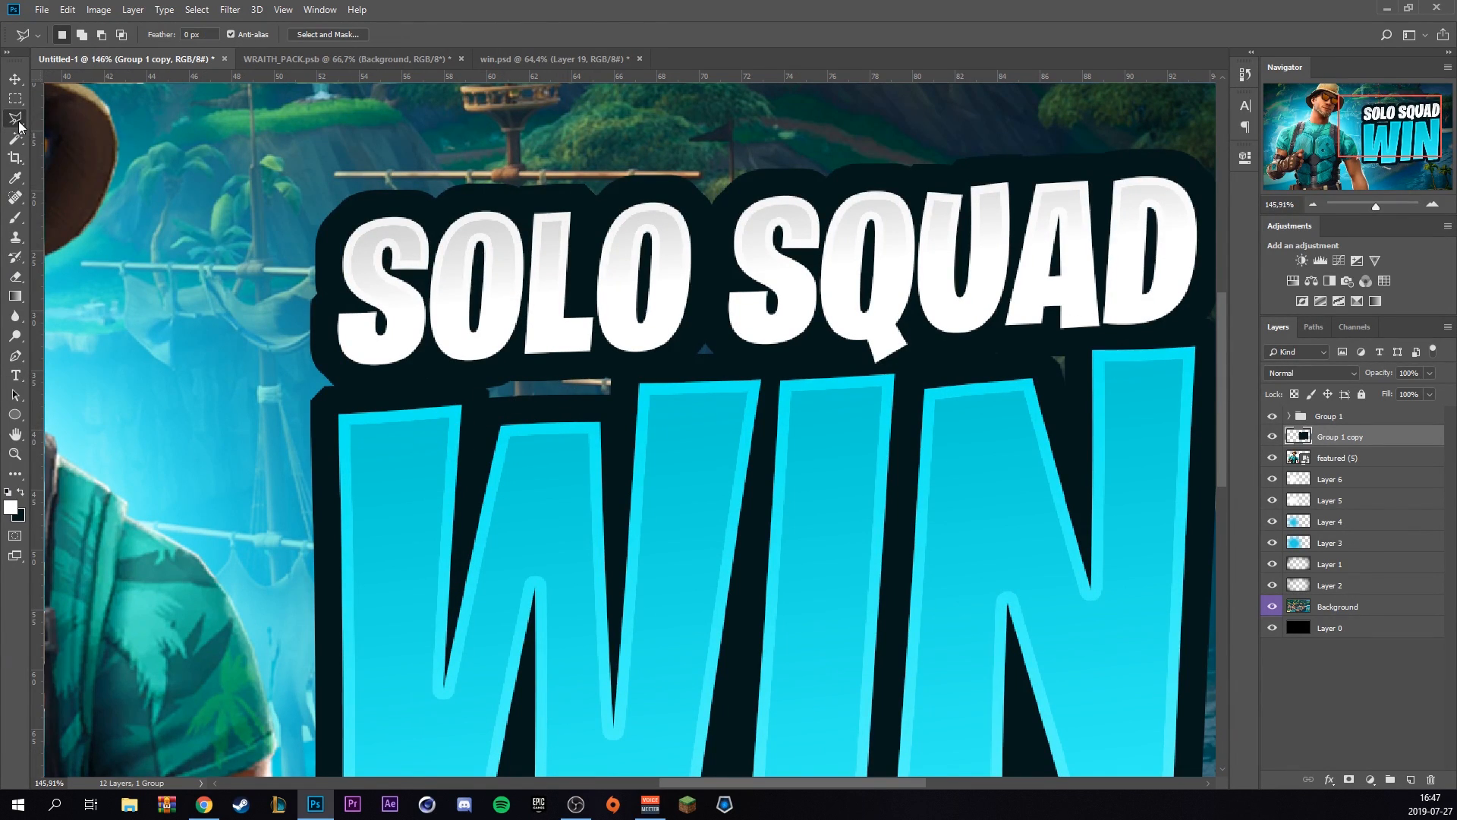
{"action": "left_click", "coordinate": [464, 420]}
{"action": "left_click", "coordinate": [431, 352]}
{"action": "left_click", "coordinate": [574, 321]}
{"action": "left_click", "coordinate": [786, 316]}
{"action": "left_click", "coordinate": [932, 267]}
{"action": "left_click", "coordinate": [1082, 271]}
{"action": "left_click", "coordinate": [1120, 318]}
{"action": "left_click", "coordinate": [1100, 437]}
{"action": "left_click", "coordinate": [918, 459]}
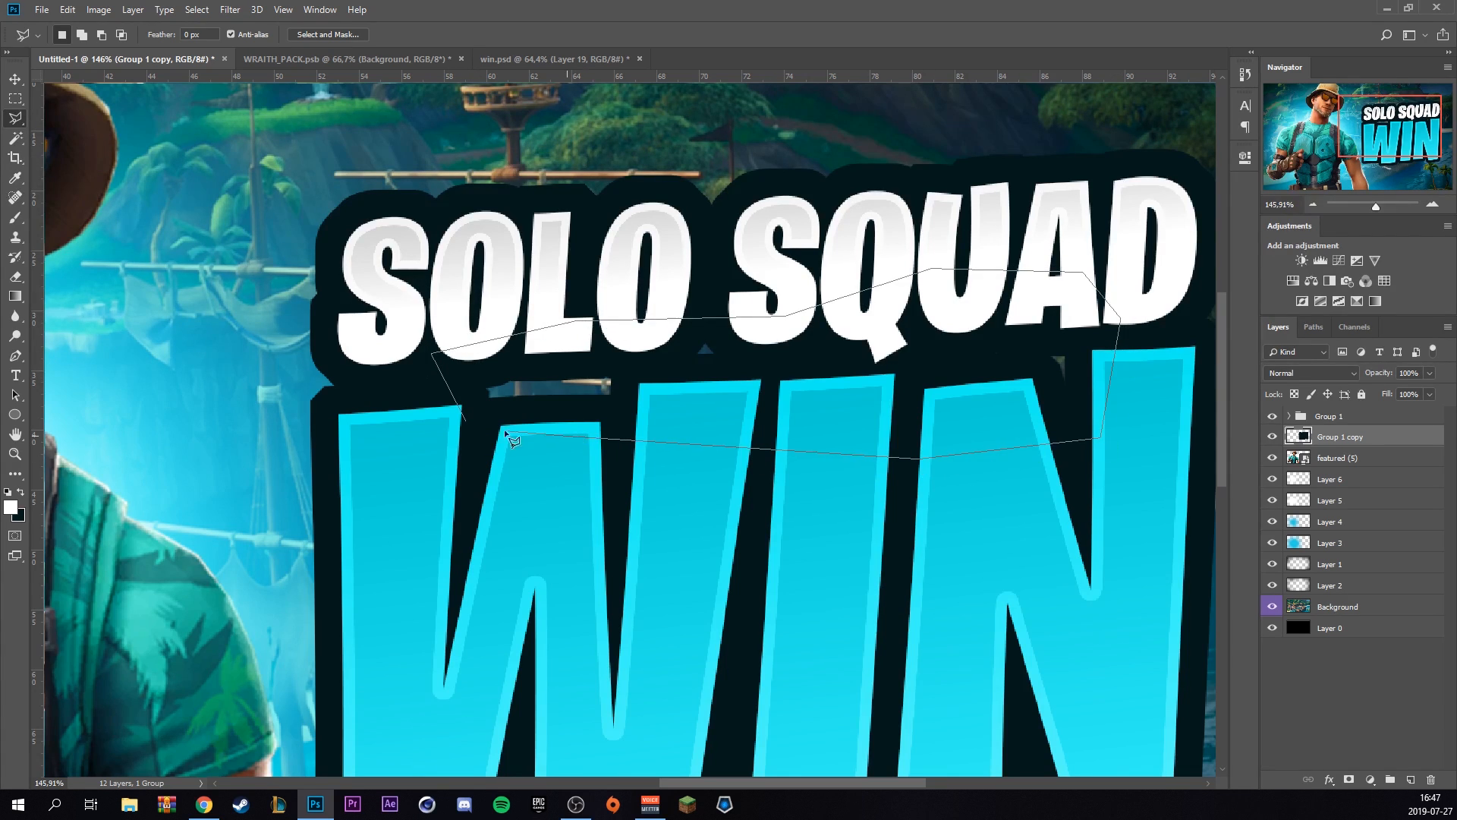
{"action": "left_click", "coordinate": [467, 422]}
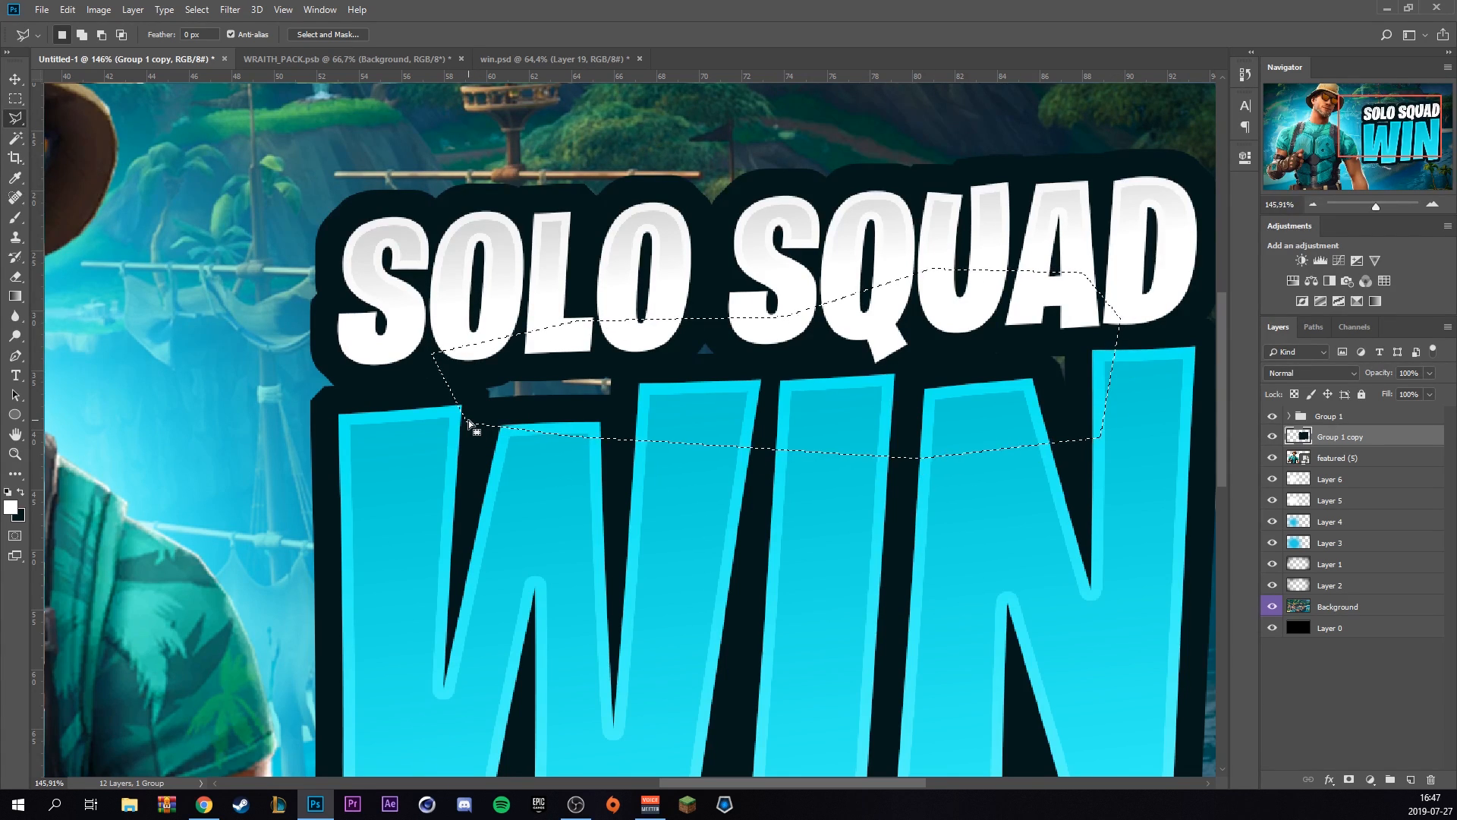
{"action": "key", "text": "ctrl+BackSpace"}
{"action": "key", "text": "ctrl+d"}
{"action": "key", "text": "ctrl+0"}
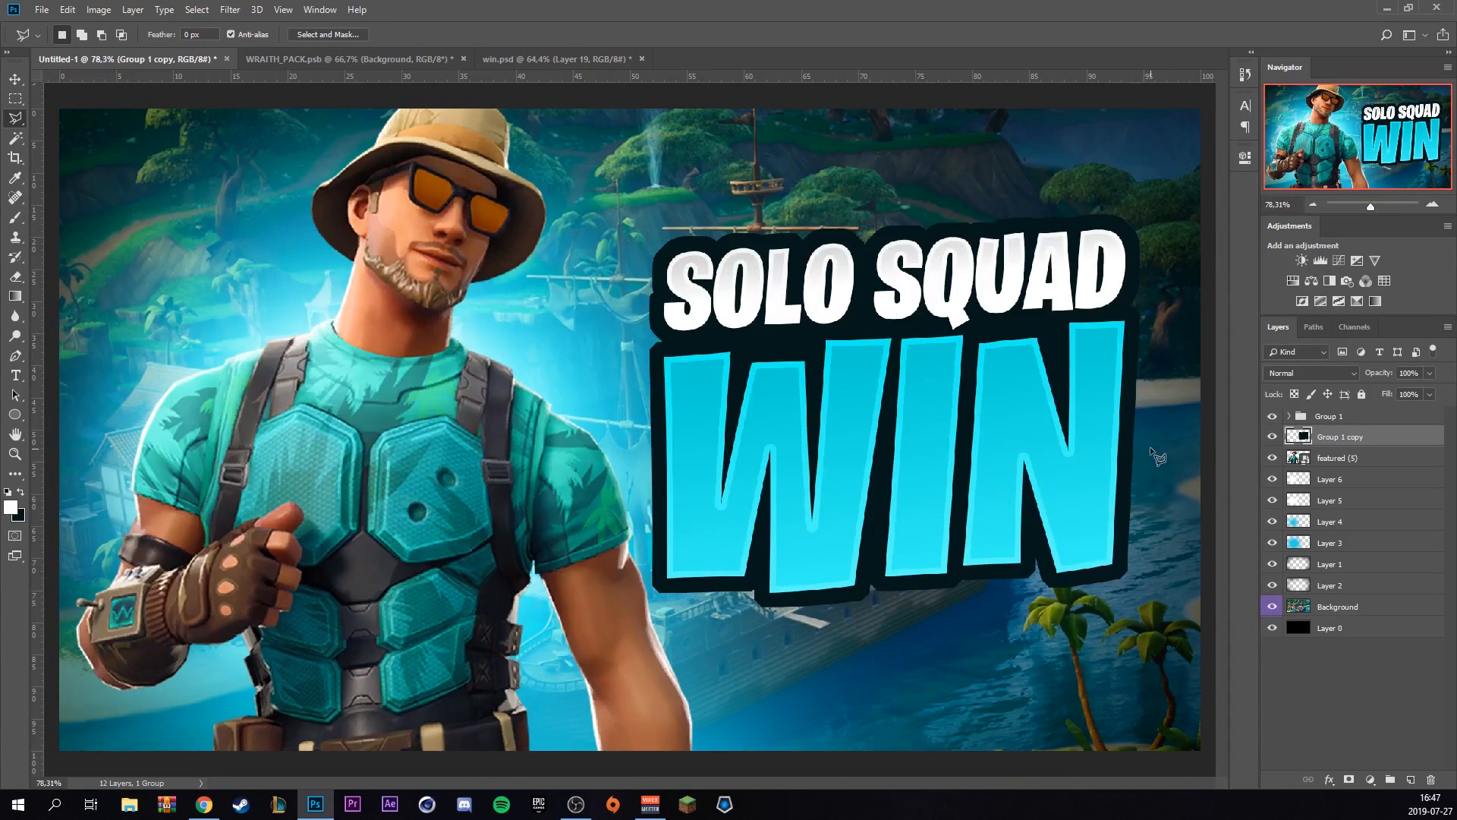
Add a 7 px cyan Stroke to the dark title backing, positioned outside at 100% opacity, and apply the layer style
{"action": "double_click", "coordinate": [1404, 458]}
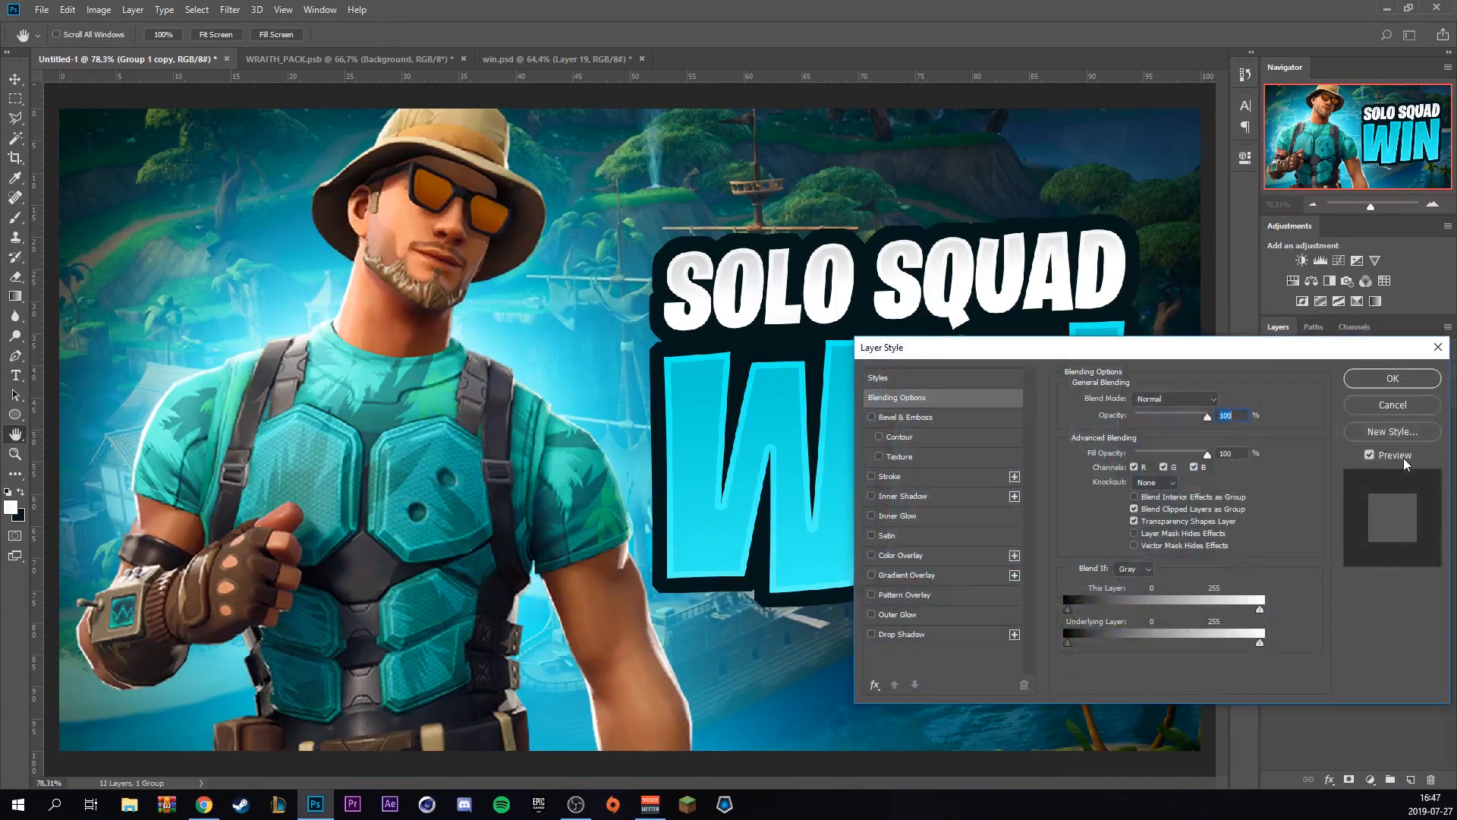
{"action": "left_click", "coordinate": [923, 476]}
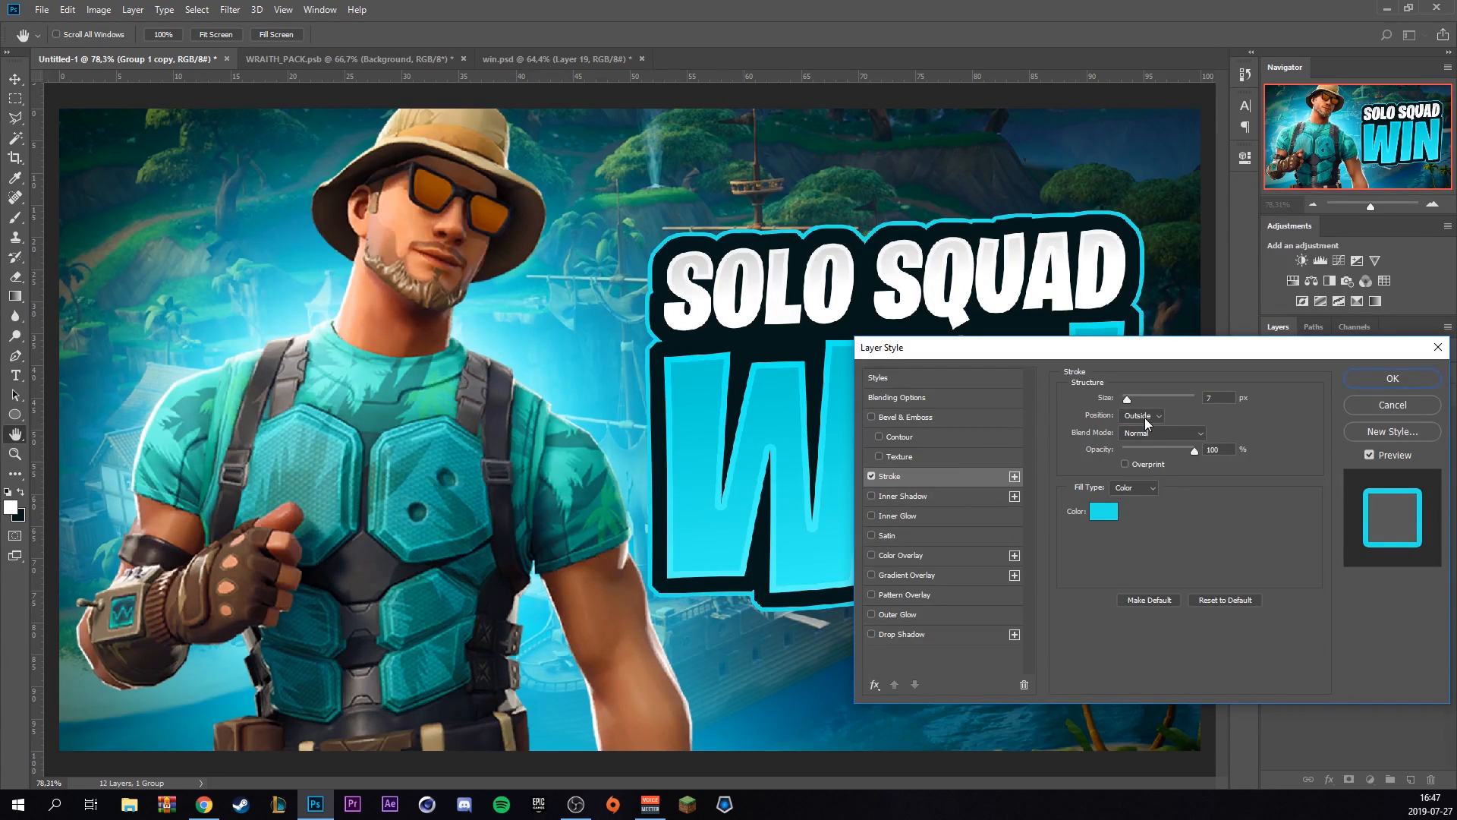
{"action": "left_click", "coordinate": [1401, 371]}
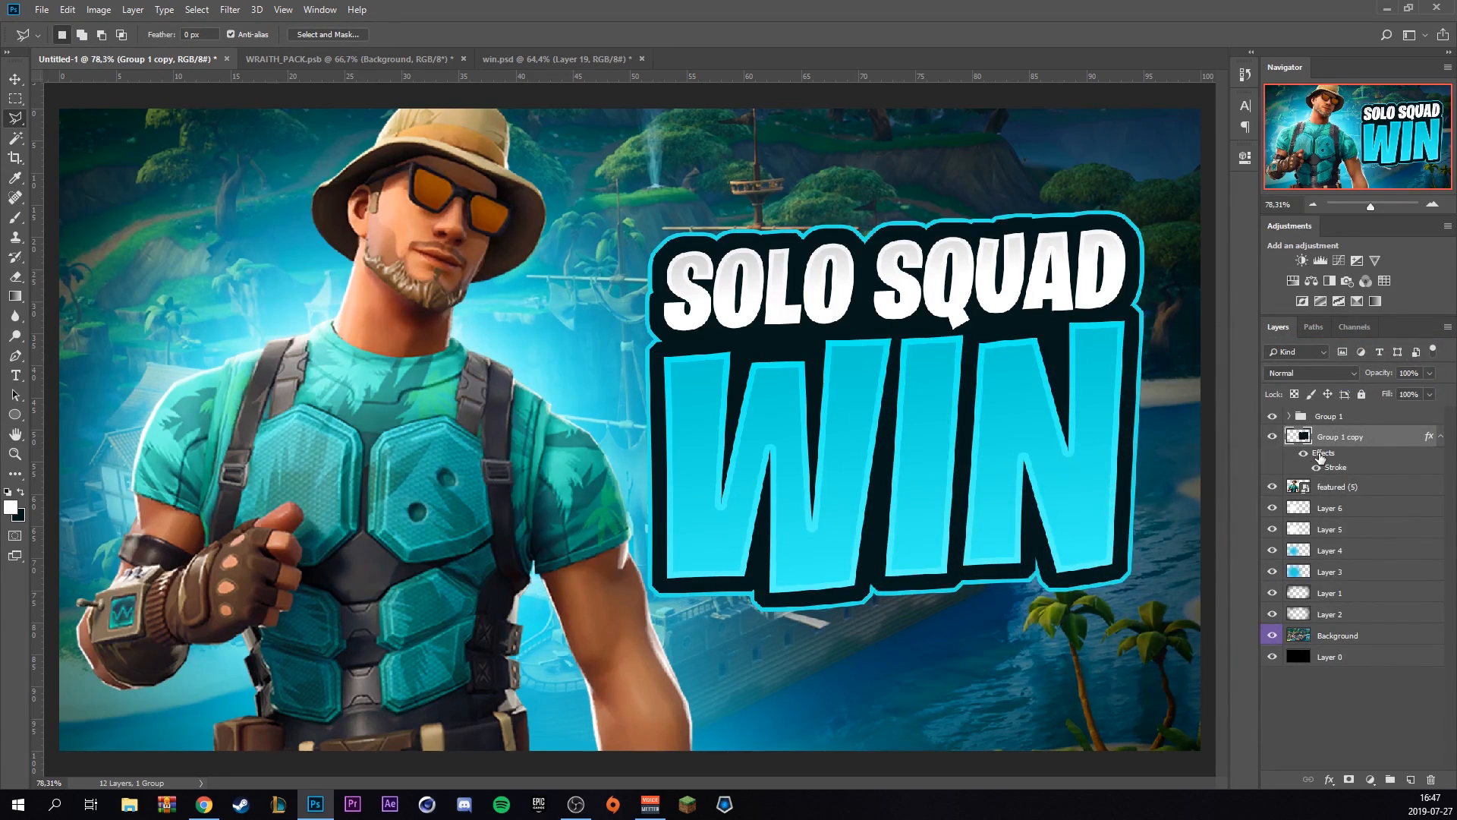
Group the title with its dark backing and place the new group below the featured (5) layer, slightly lower on the canvas
{"action": "left_click", "coordinate": [1352, 417]}
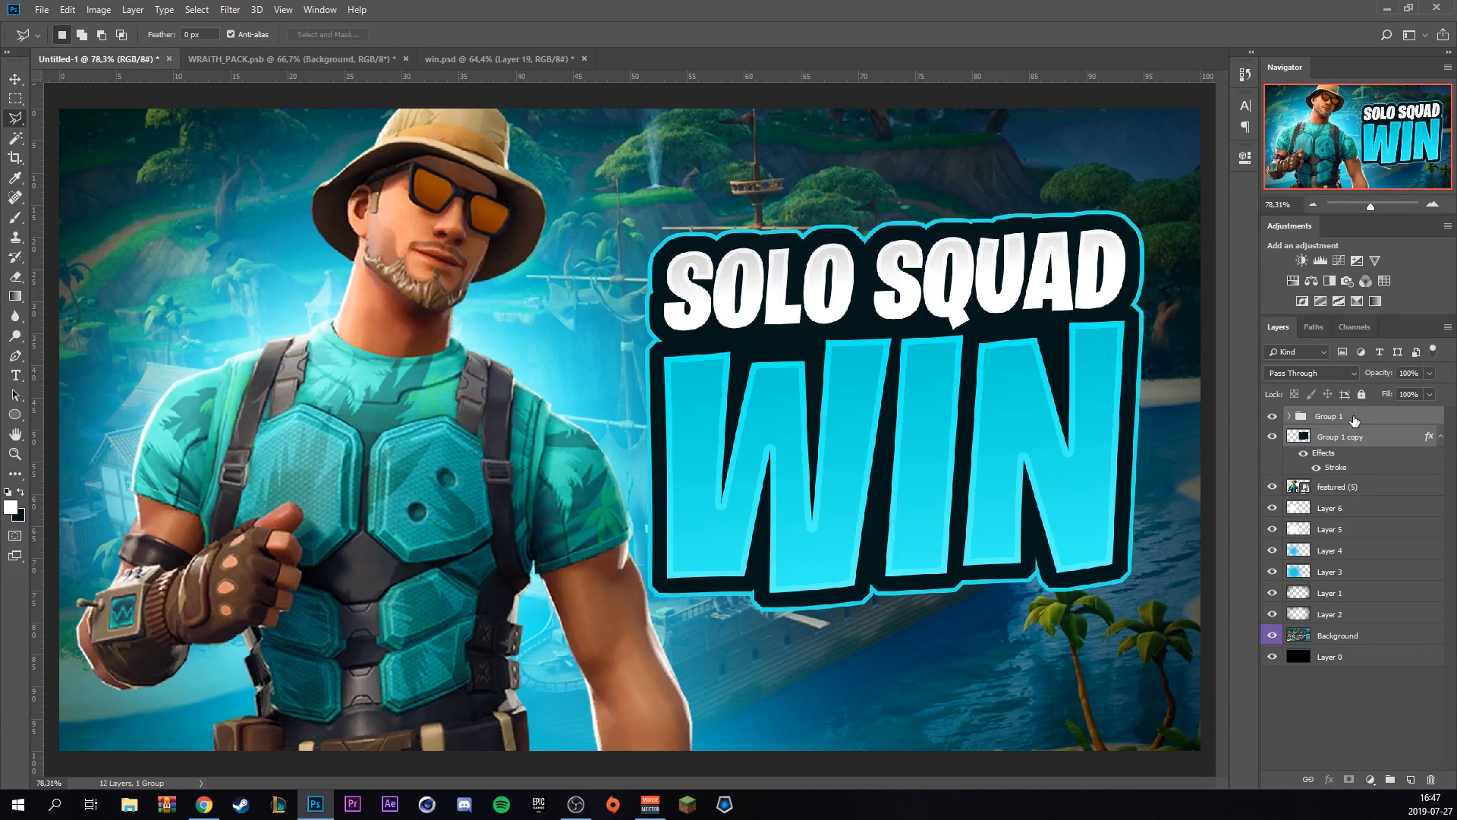
{"action": "key", "text": "ctrl+g"}
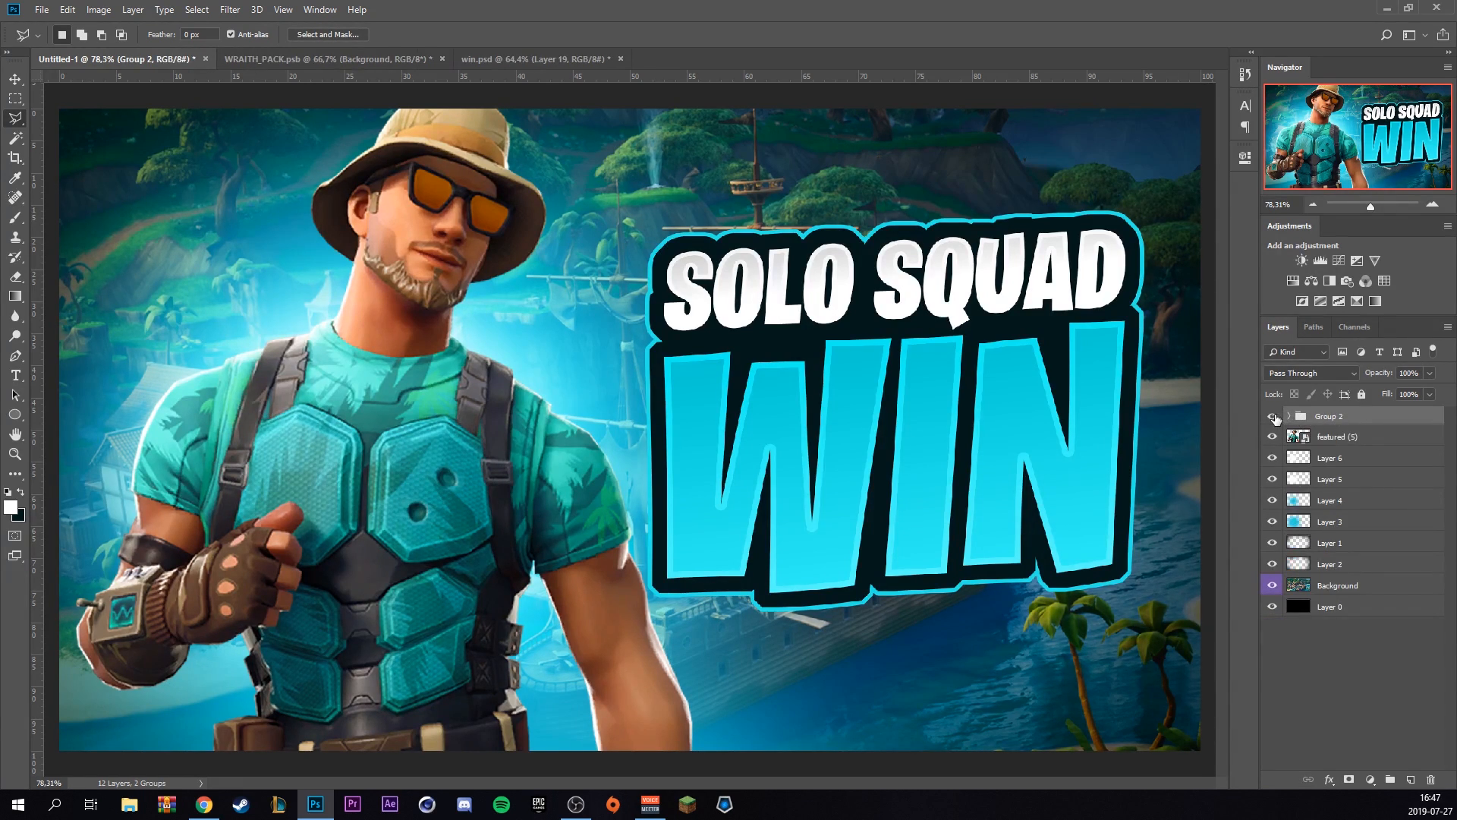
{"action": "scroll", "coordinate": [683, 430], "scroll_direction": "down", "scroll_amount": 4}
{"action": "scroll", "coordinate": [684, 430], "scroll_direction": "up", "scroll_amount": 1}
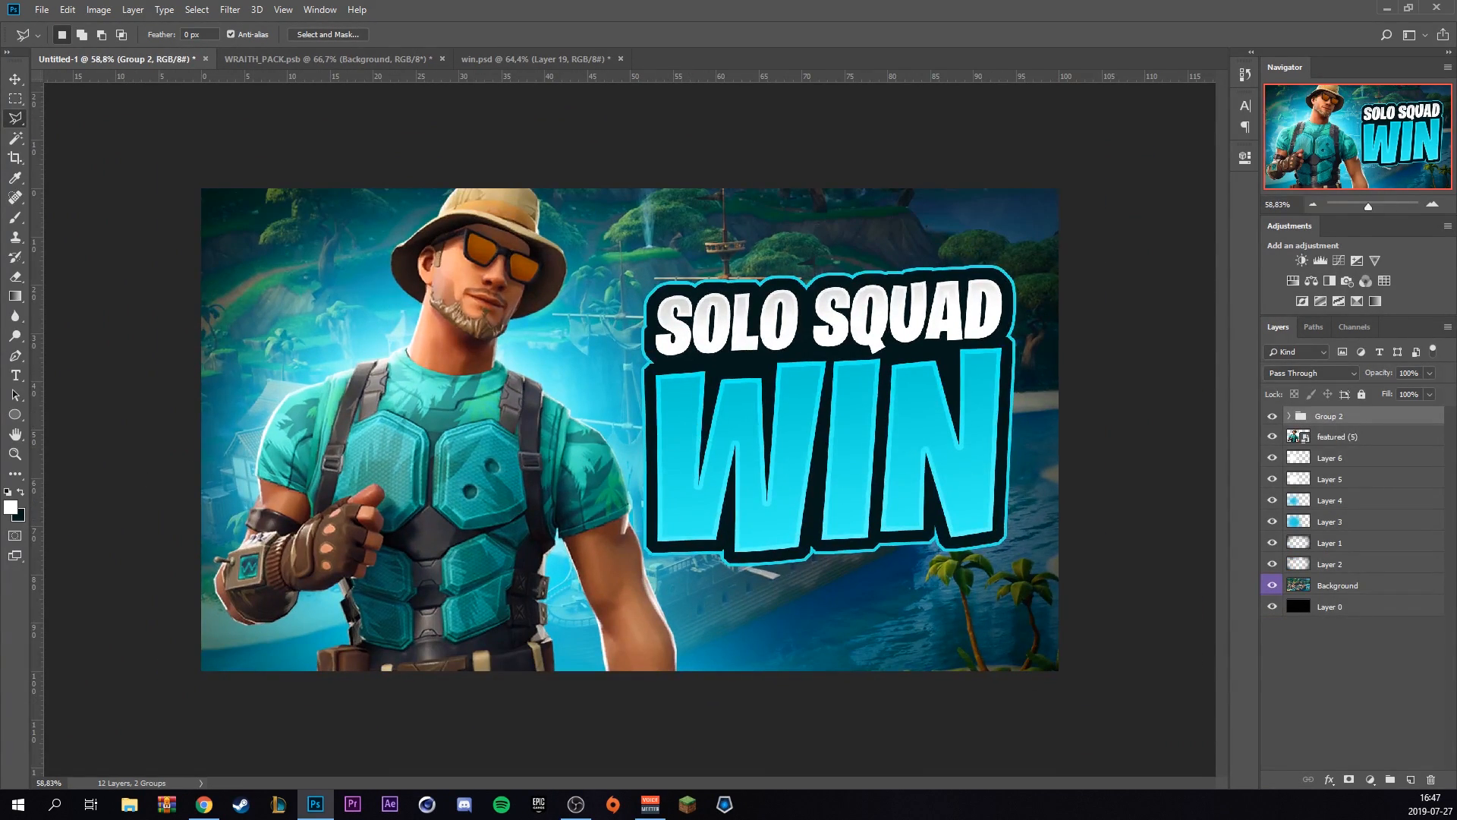
{"action": "key", "text": "v"}
{"action": "key", "text": "ctrl+bracketleft"}
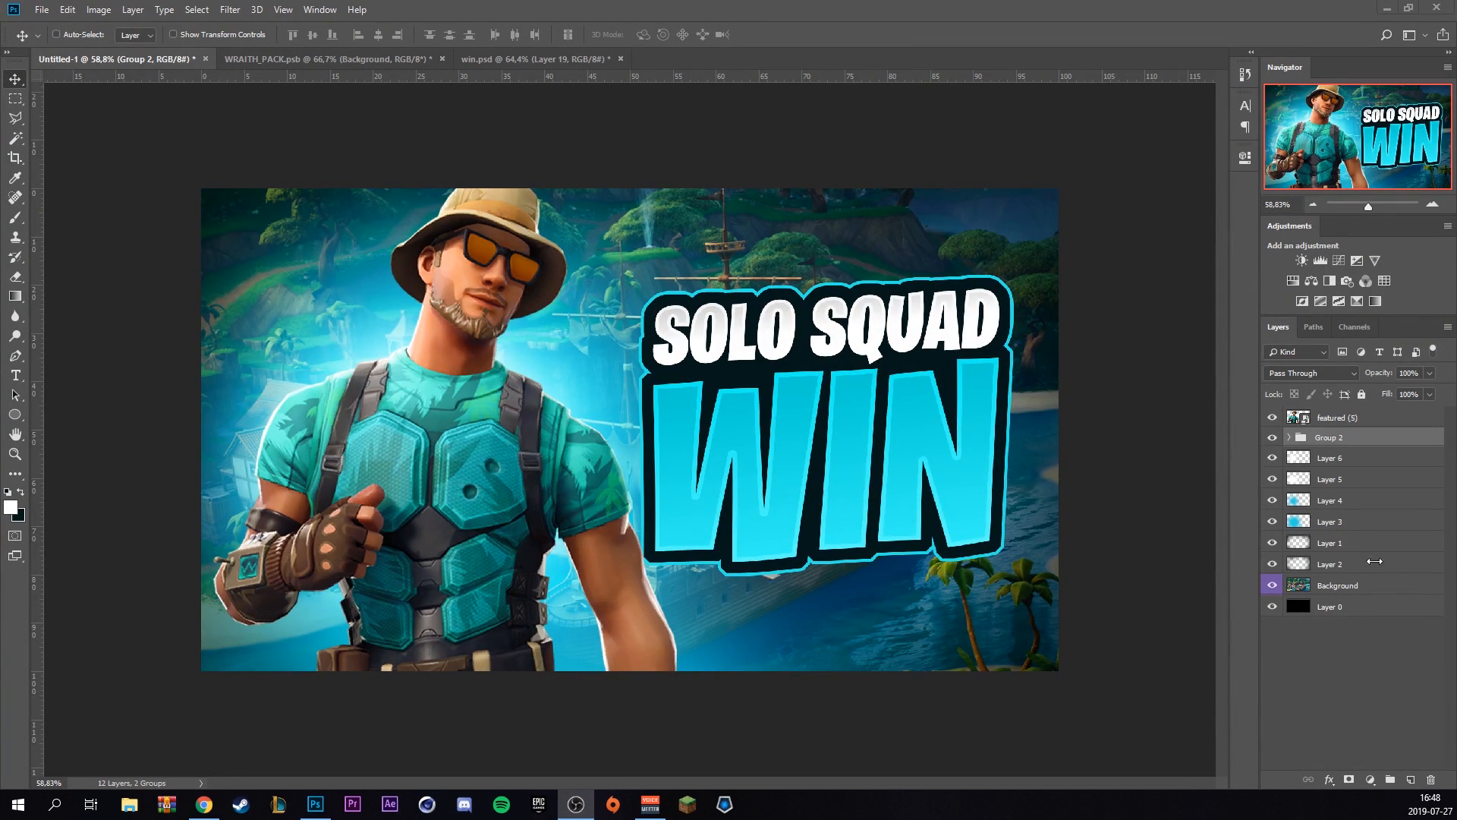
Raise the Background layer's saturation to +27 with Hue/Saturation
{"action": "left_click", "coordinate": [1332, 587]}
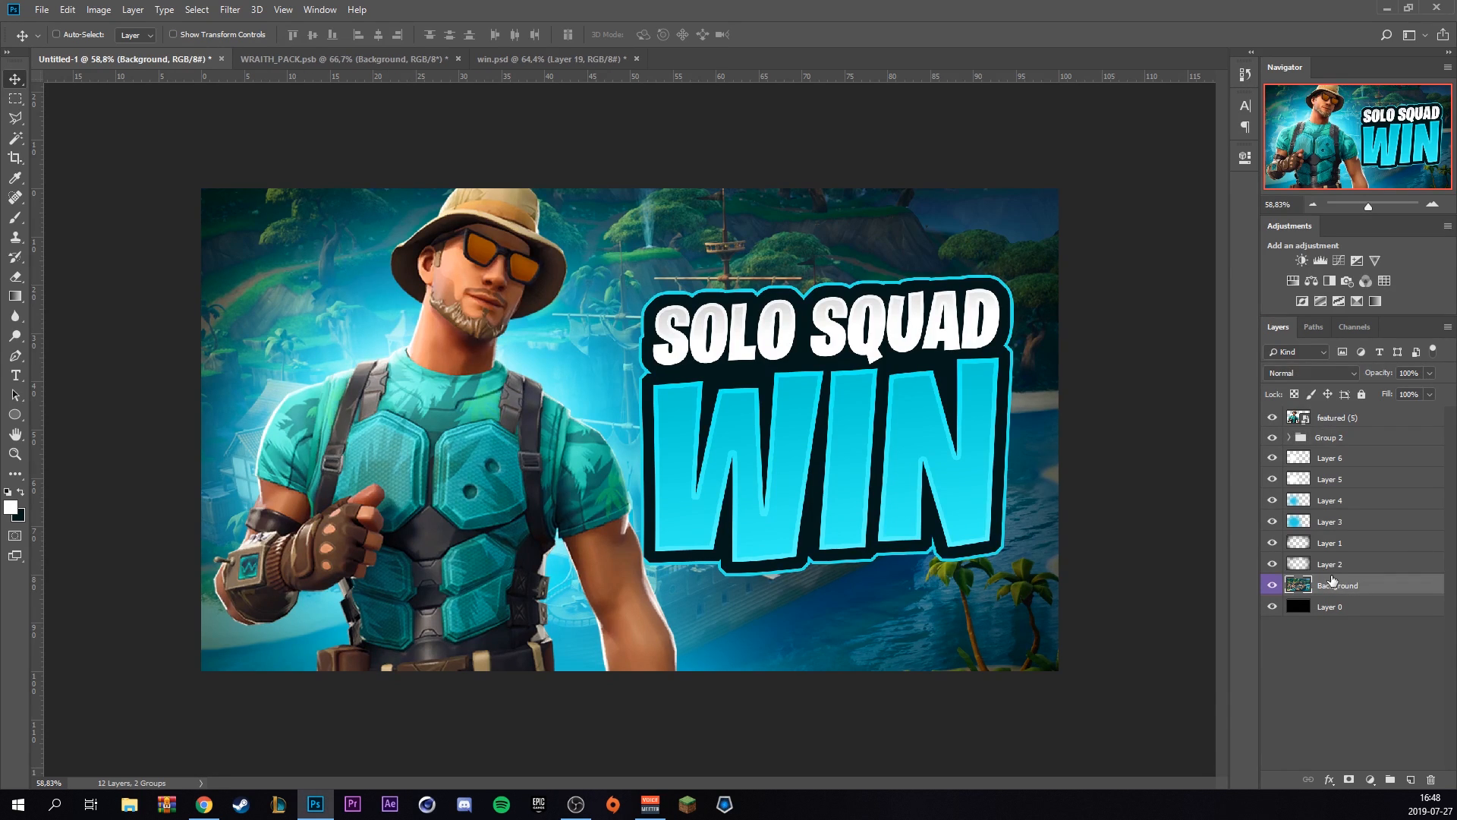
{"action": "key", "text": "ctrl+u"}
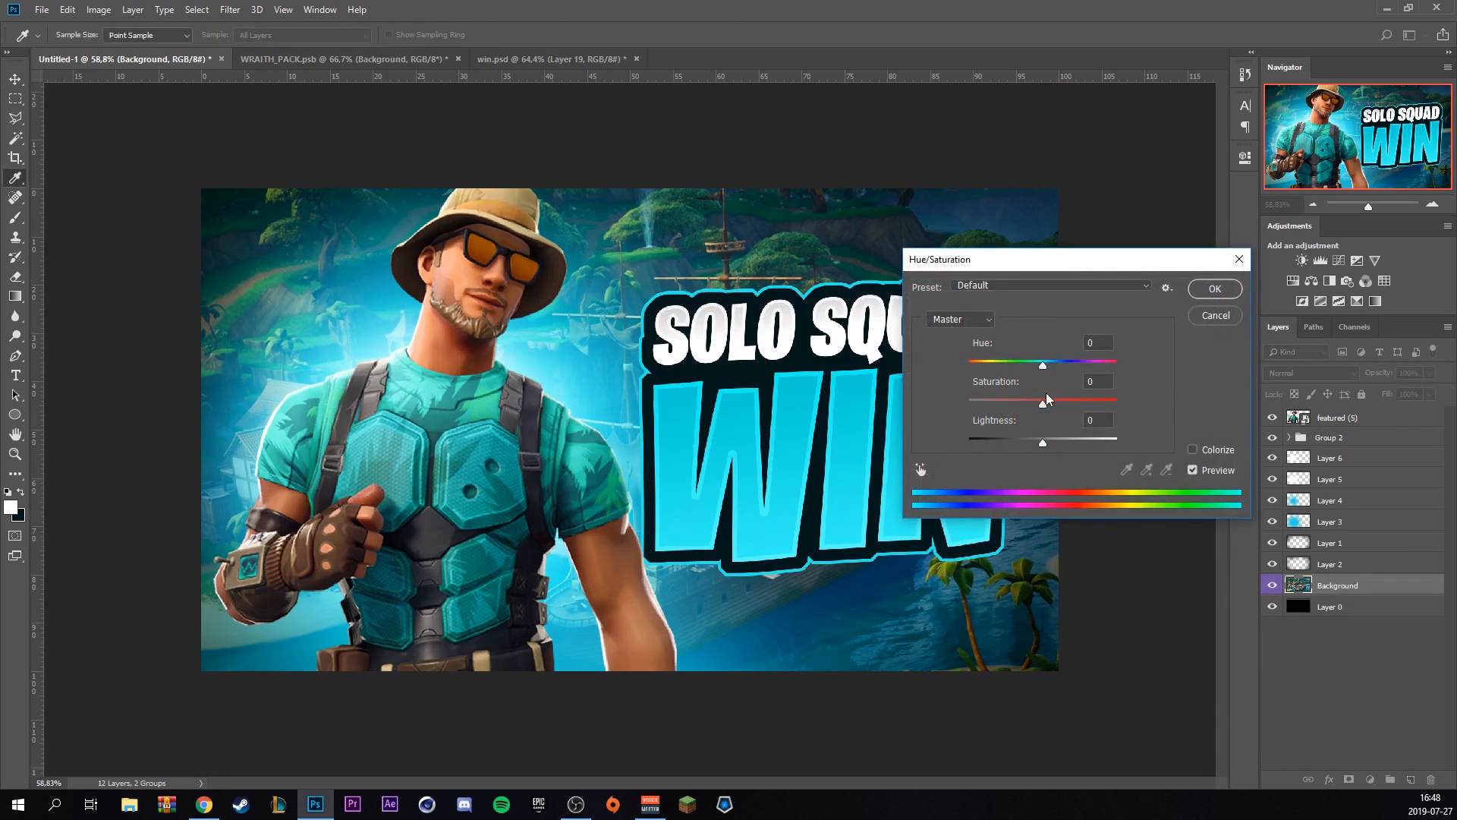
{"action": "left_click_drag", "start_coordinate": [1051, 403], "coordinate": [1063, 403]}
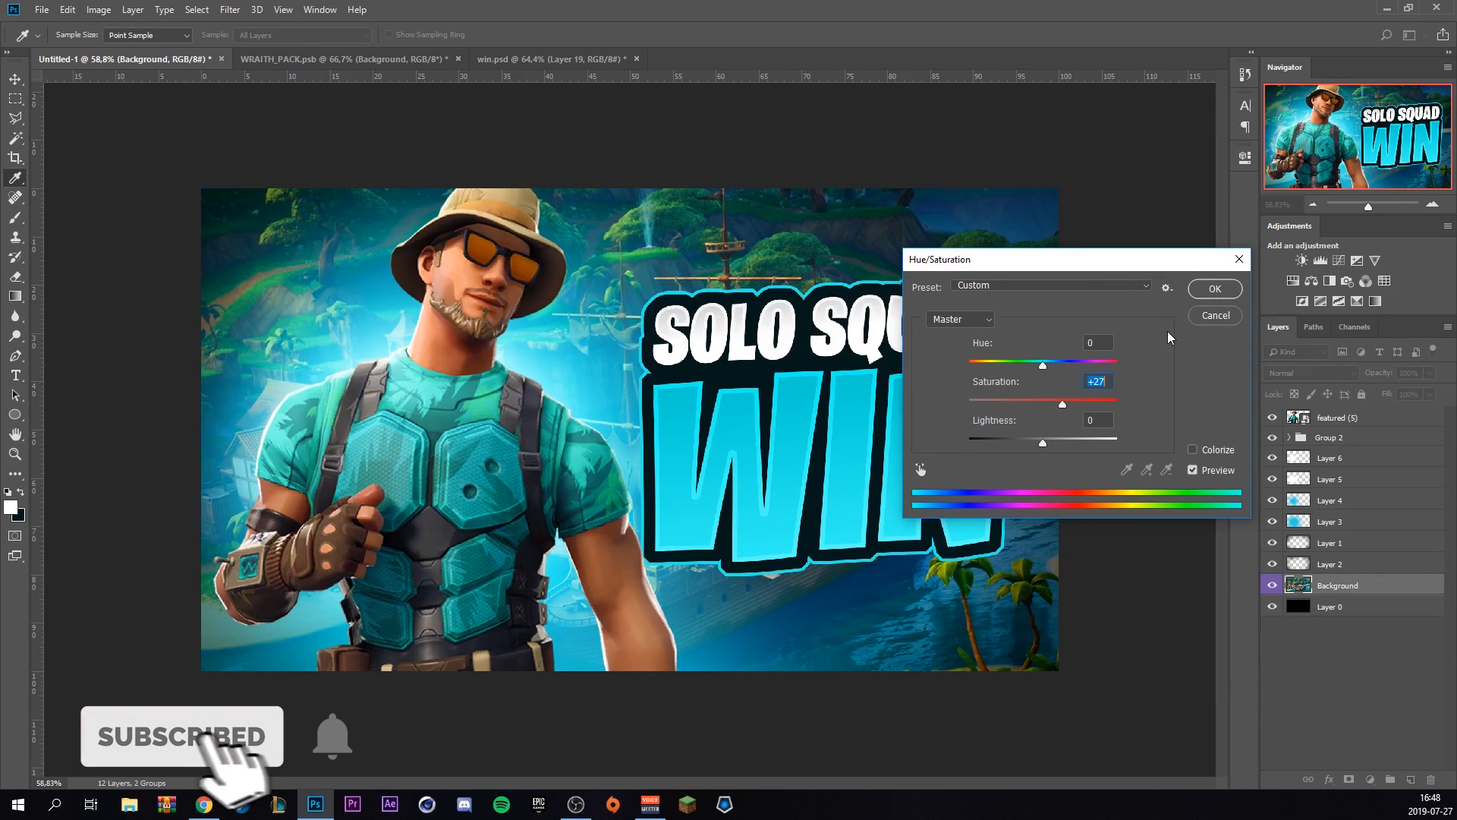
{"action": "left_click", "coordinate": [1227, 287]}
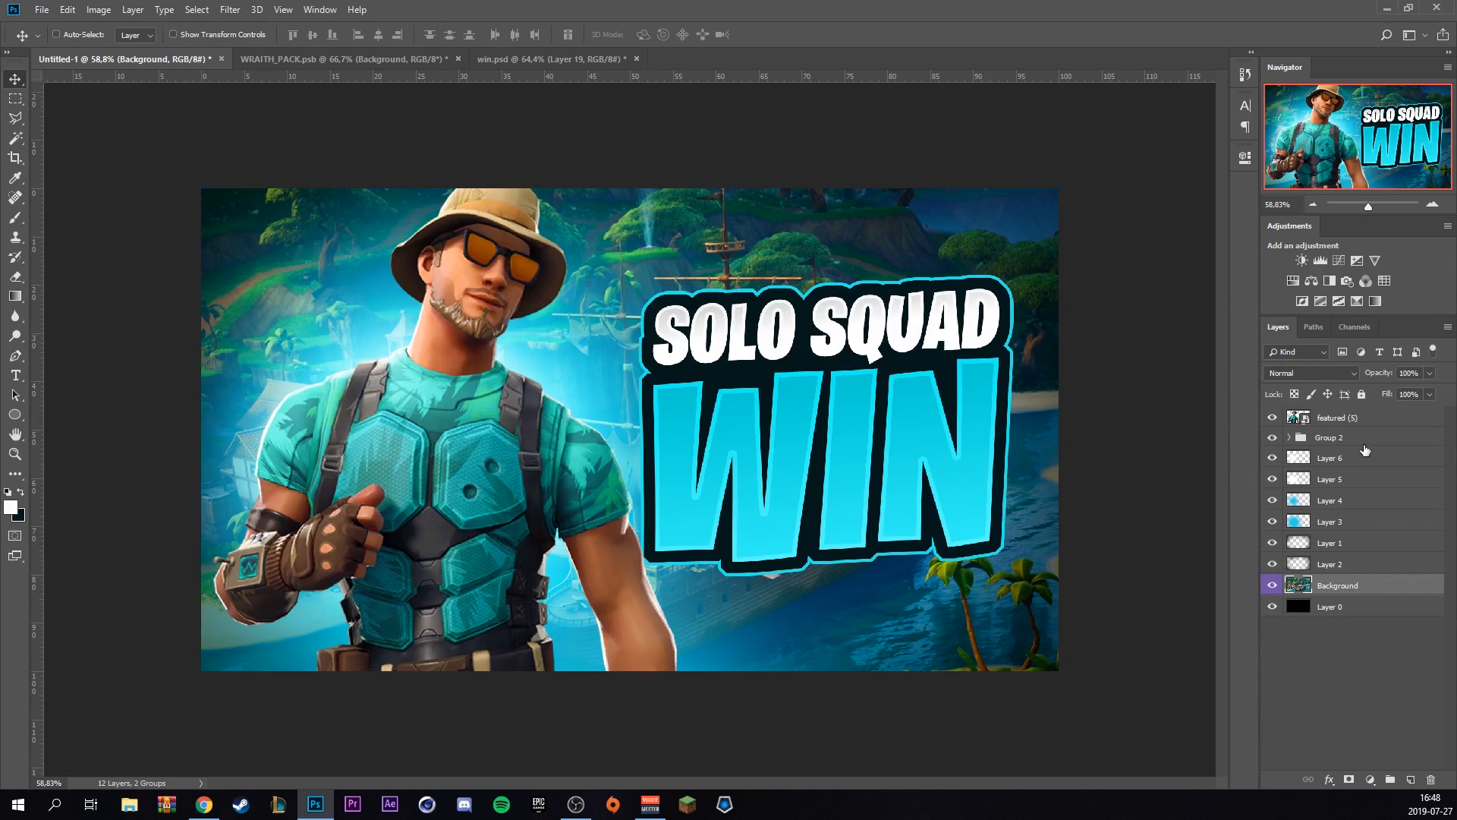
Add a new layer above featured (5) and set the foreground color to the darker blue 1091b6
{"action": "left_click", "coordinate": [1386, 420]}
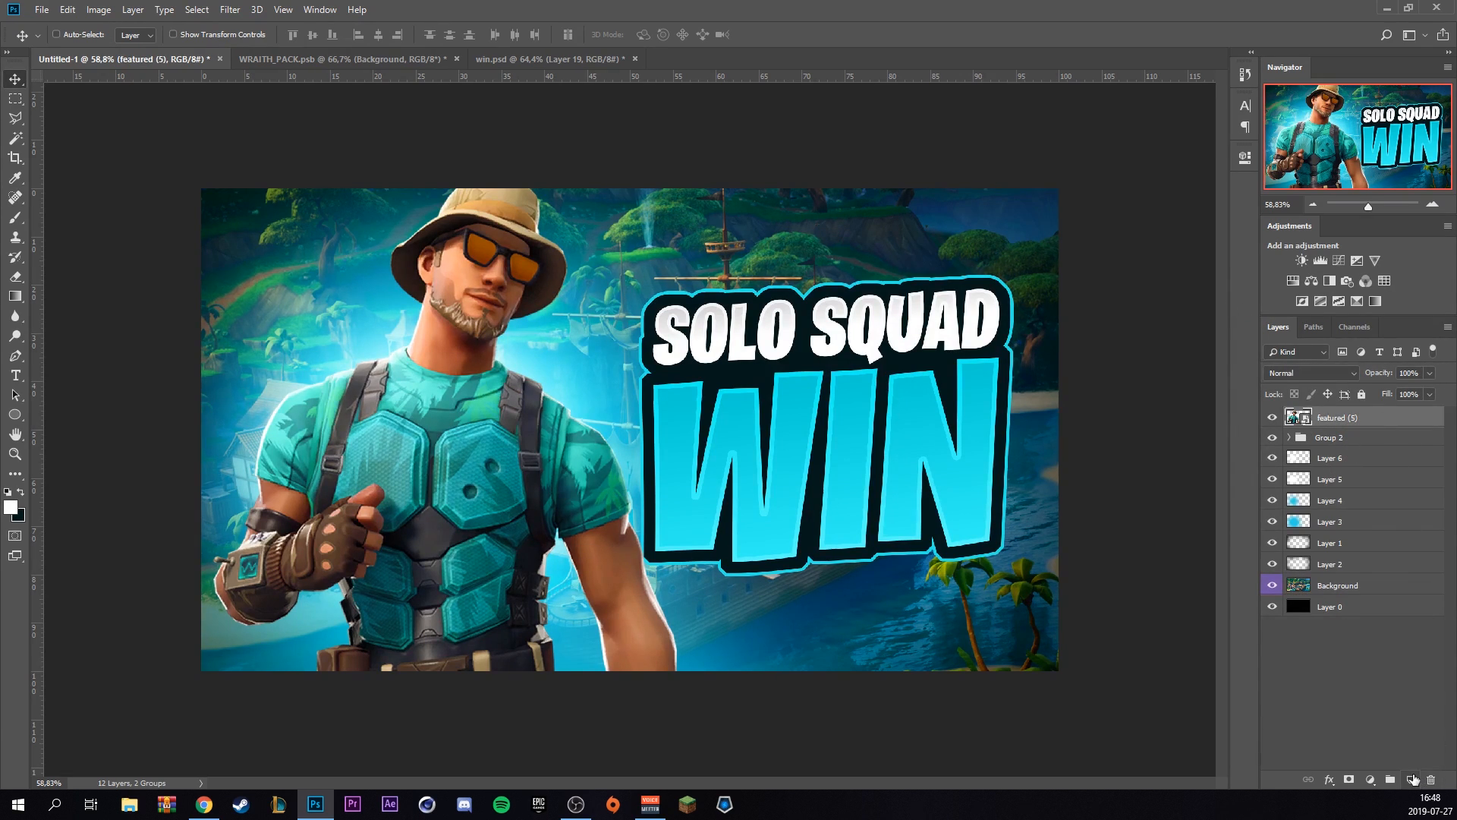
{"action": "left_click", "coordinate": [1411, 780]}
{"action": "left_click", "coordinate": [15, 506]}
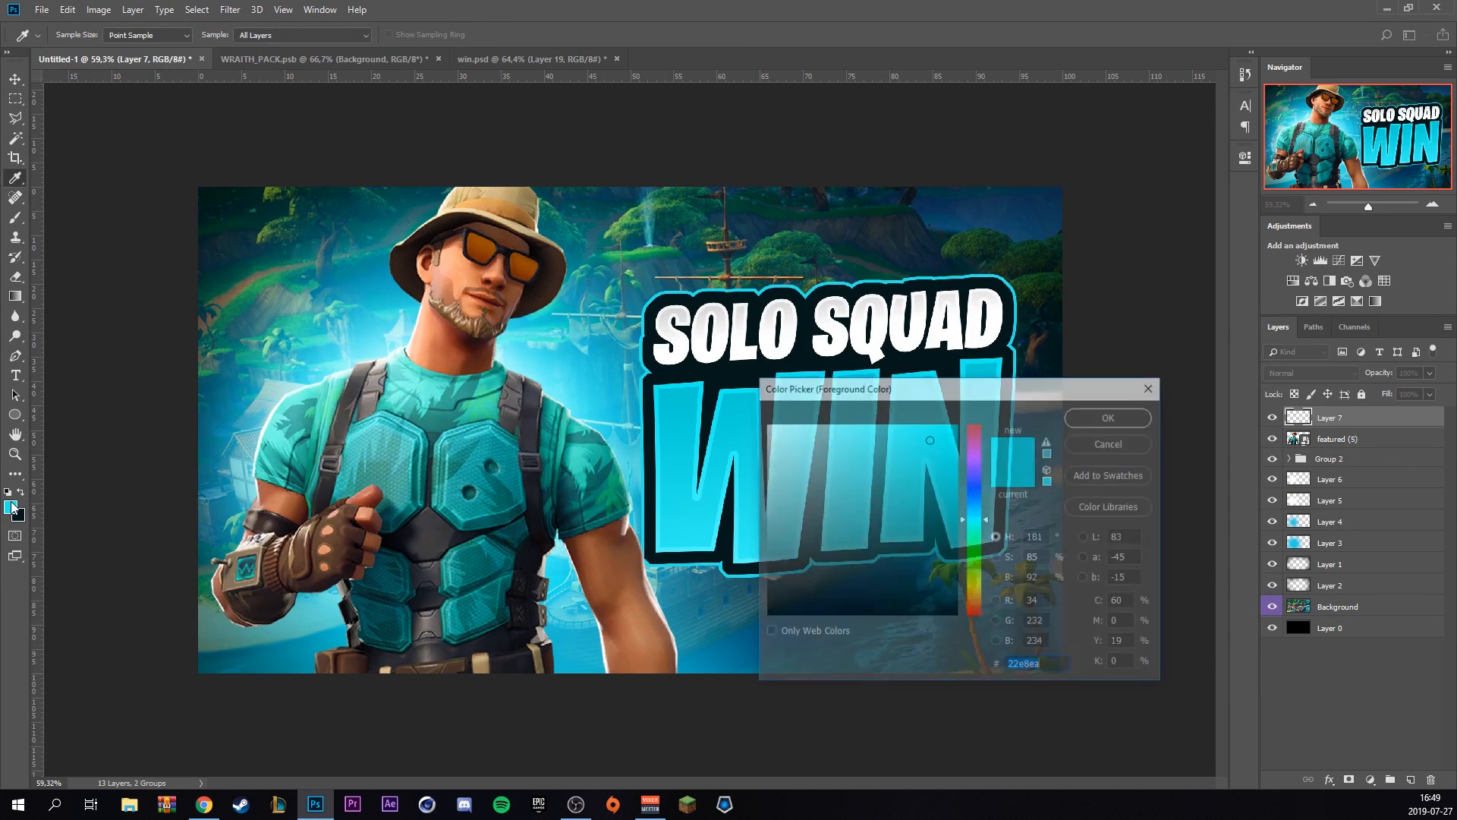
{"action": "left_click_drag", "start_coordinate": [978, 519], "coordinate": [978, 513]}
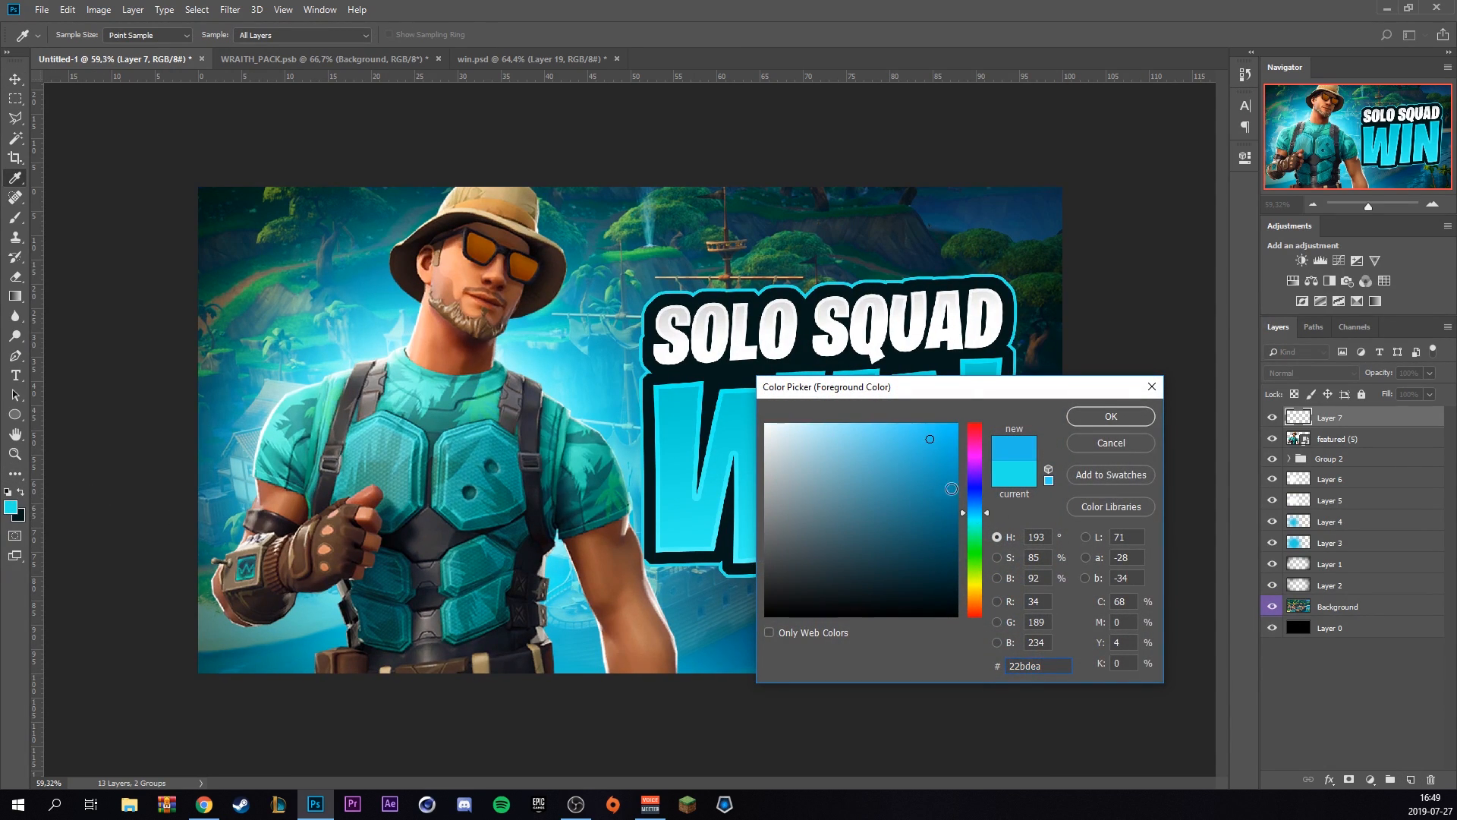
{"action": "left_click_drag", "start_coordinate": [934, 470], "coordinate": [941, 478]}
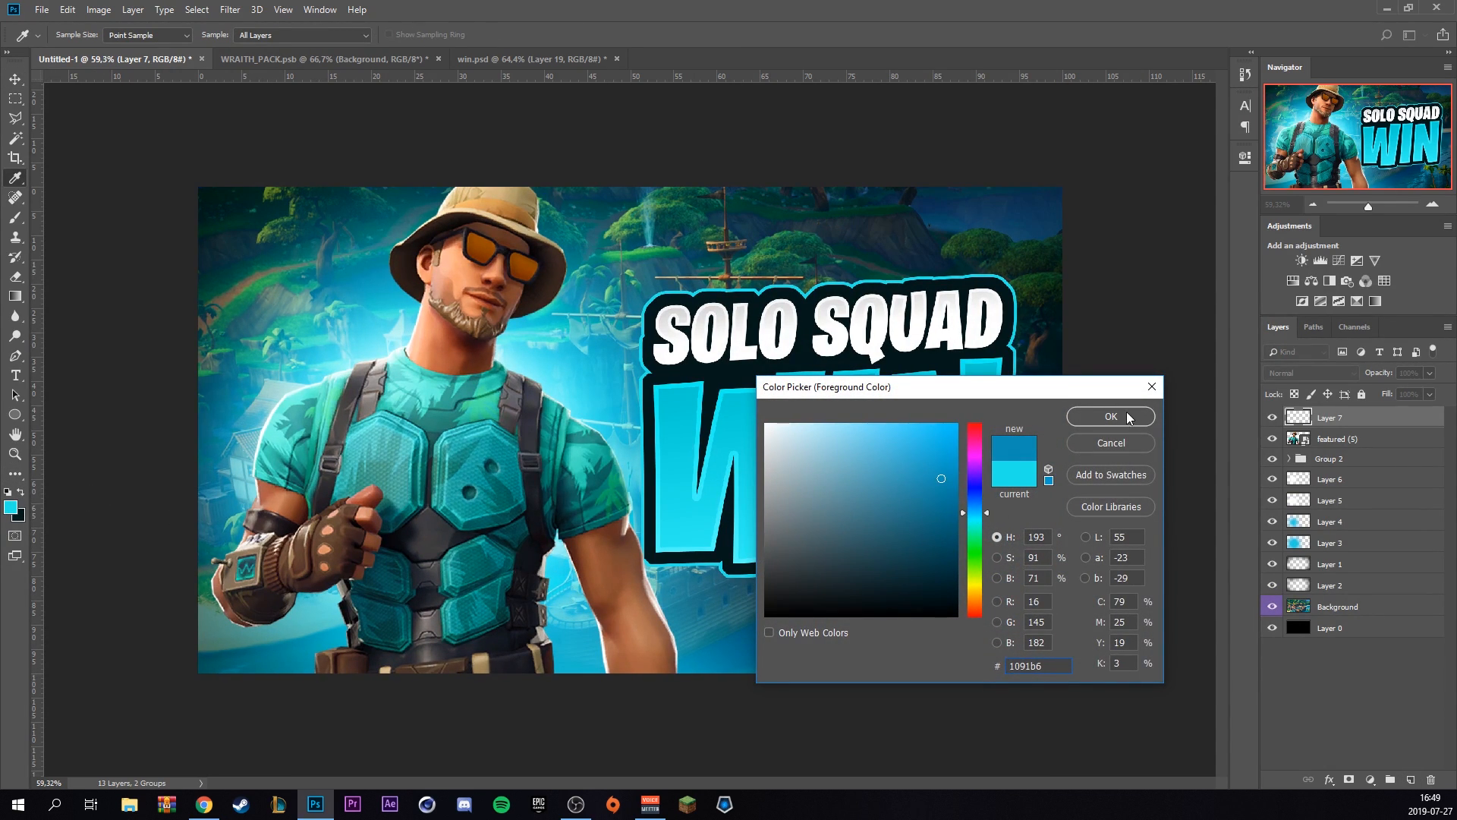
{"action": "left_click", "coordinate": [1129, 417]}
Paint a large soft blue Brush stroke over the character's gloved arm and lower body, and set the layer to Overlay blending
{"action": "key", "text": "b"}
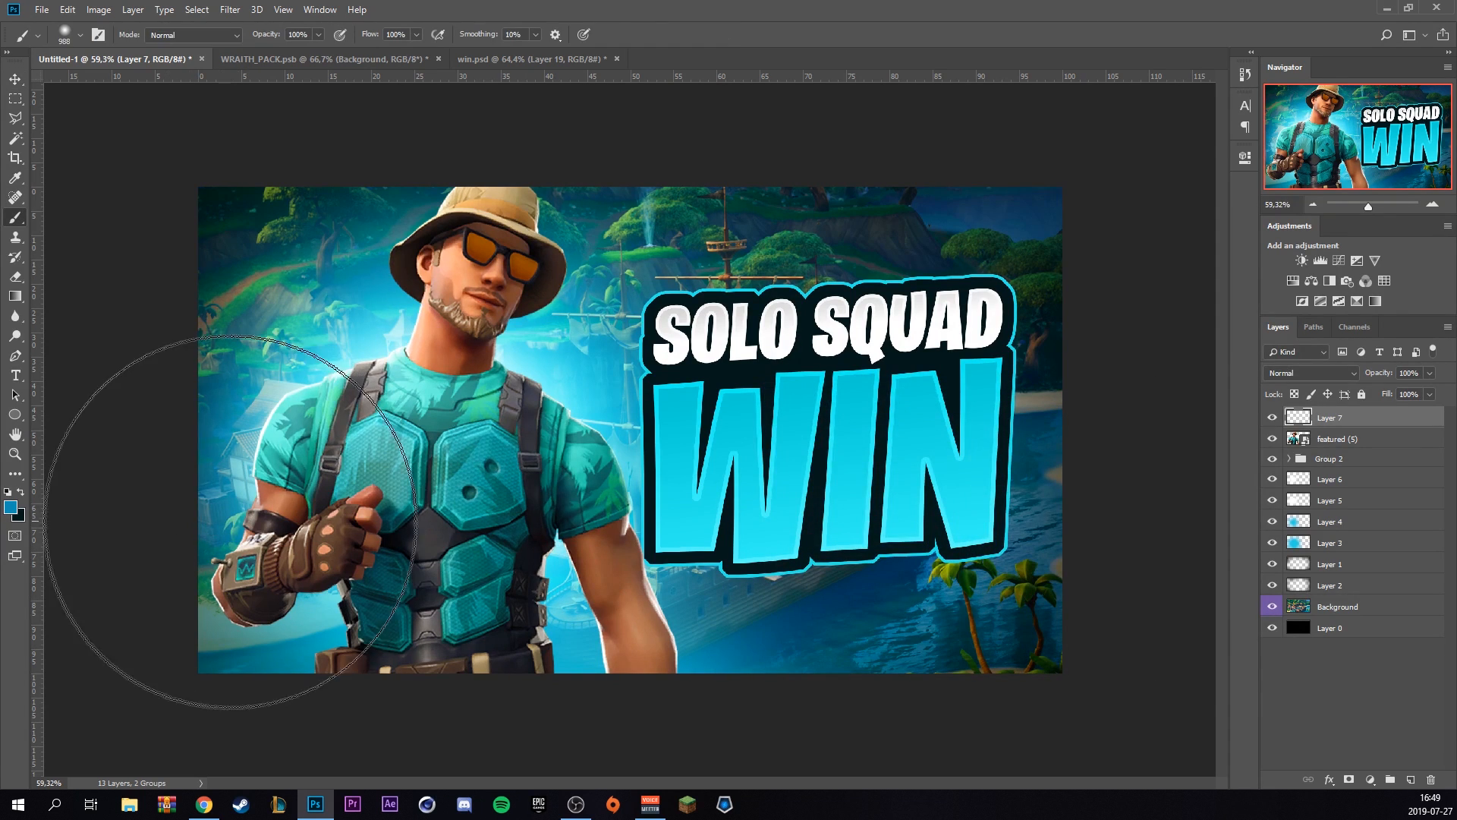
{"action": "mouse_move", "coordinate": [231, 522]}
{"action": "left_mouse_down"}
{"action": "mouse_move", "coordinate": [212, 598]}
{"action": "mouse_move", "coordinate": [360, 737]}
{"action": "mouse_move", "coordinate": [569, 777]}
{"action": "mouse_move", "coordinate": [619, 759]}
{"action": "left_mouse_up"}
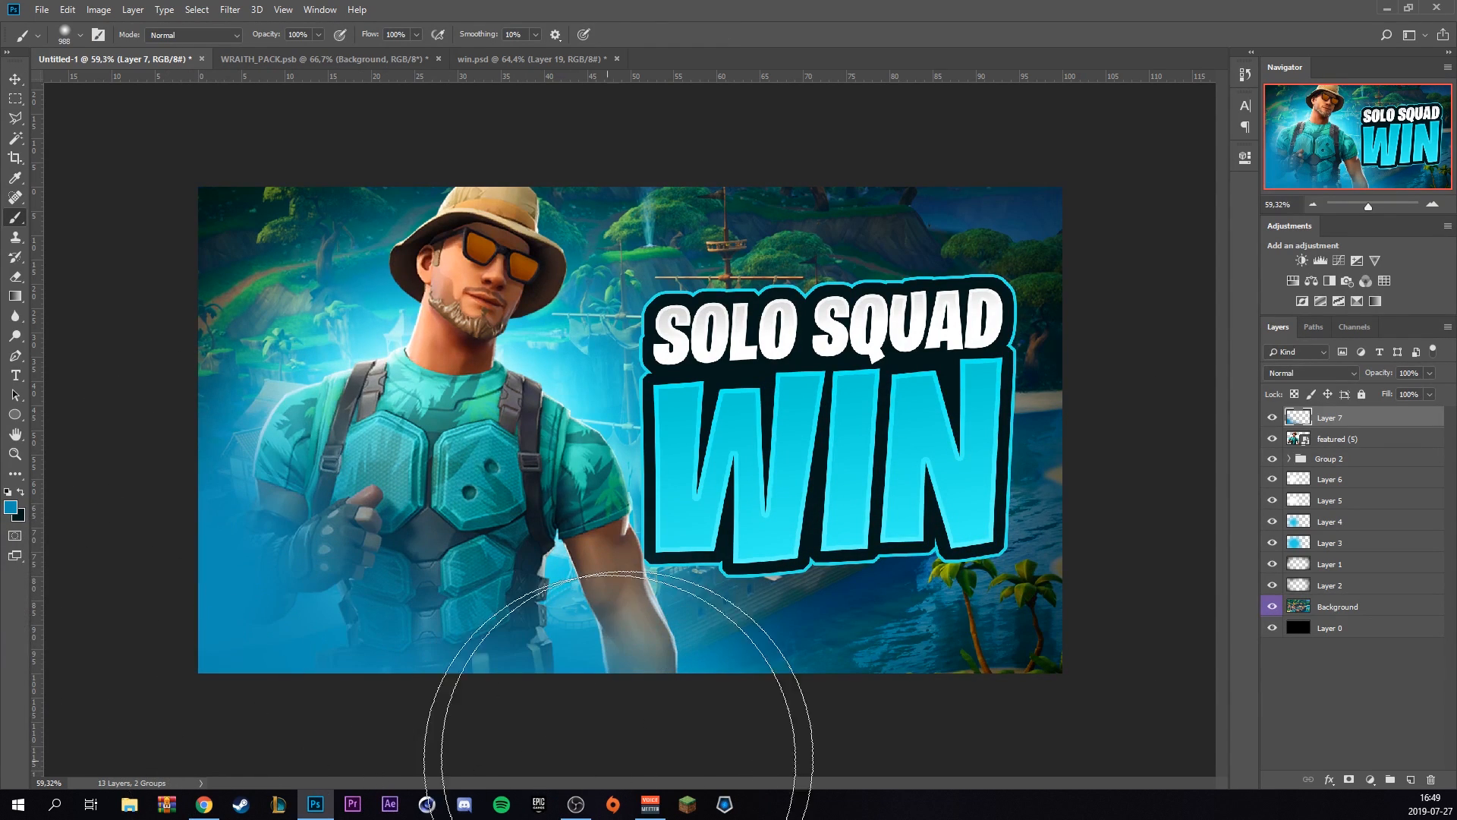
{"action": "left_click", "coordinate": [1300, 376]}
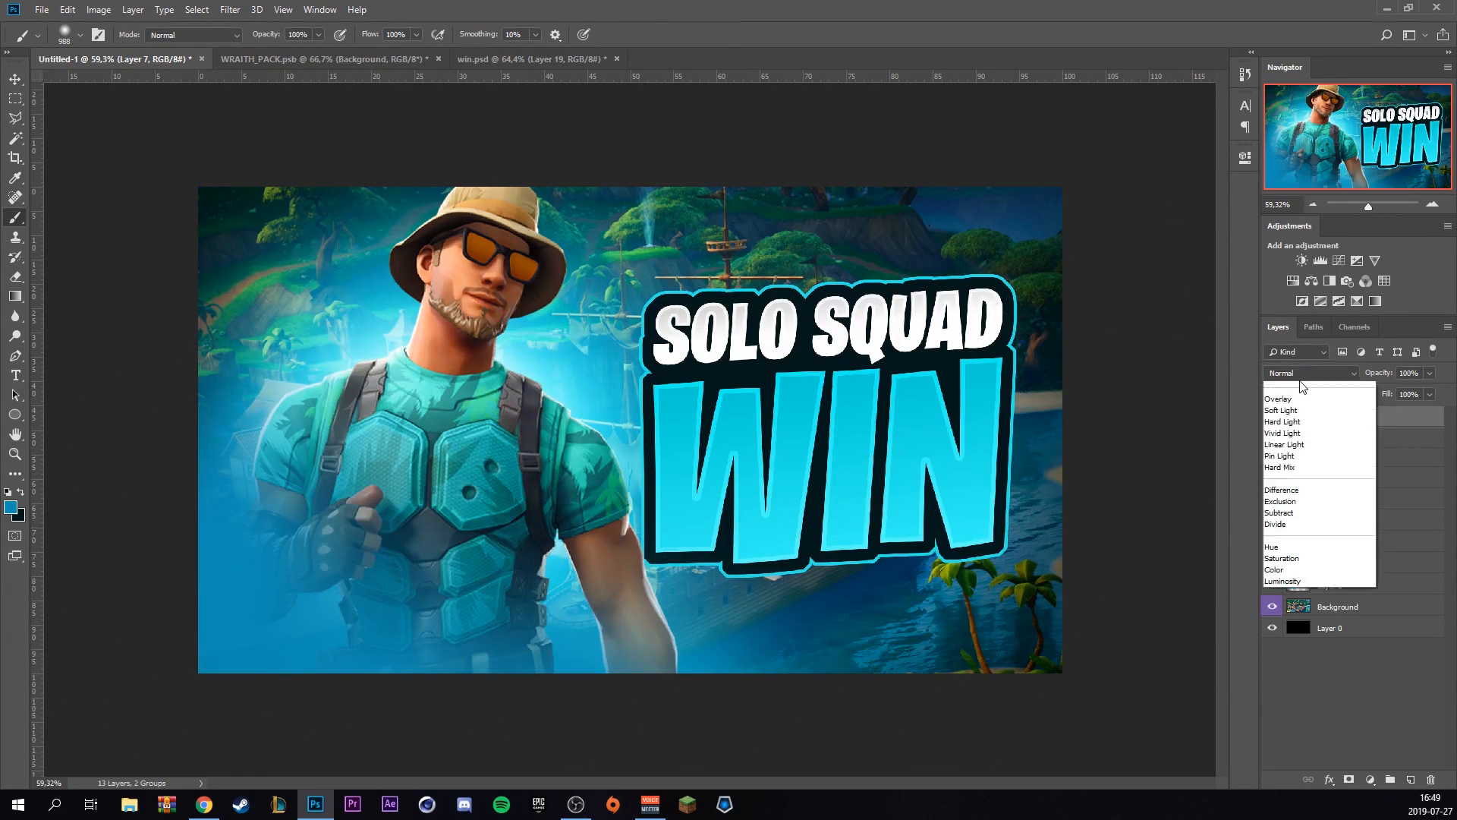
{"action": "left_click", "coordinate": [1290, 571]}
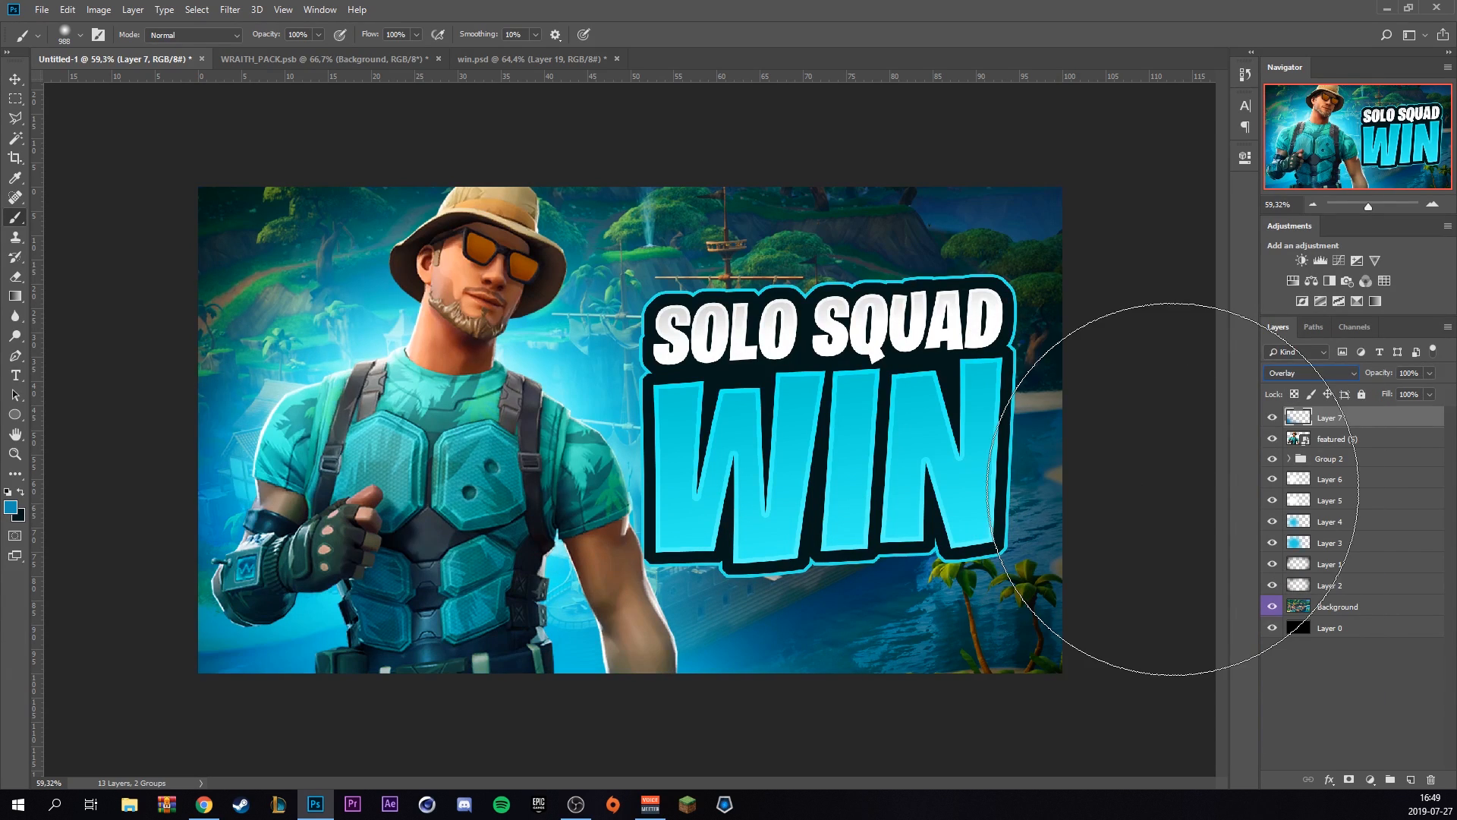
Slightly lower the lightness of the blue Overlay layer with Hue/Saturation
{"action": "key", "text": "ctrl+u"}
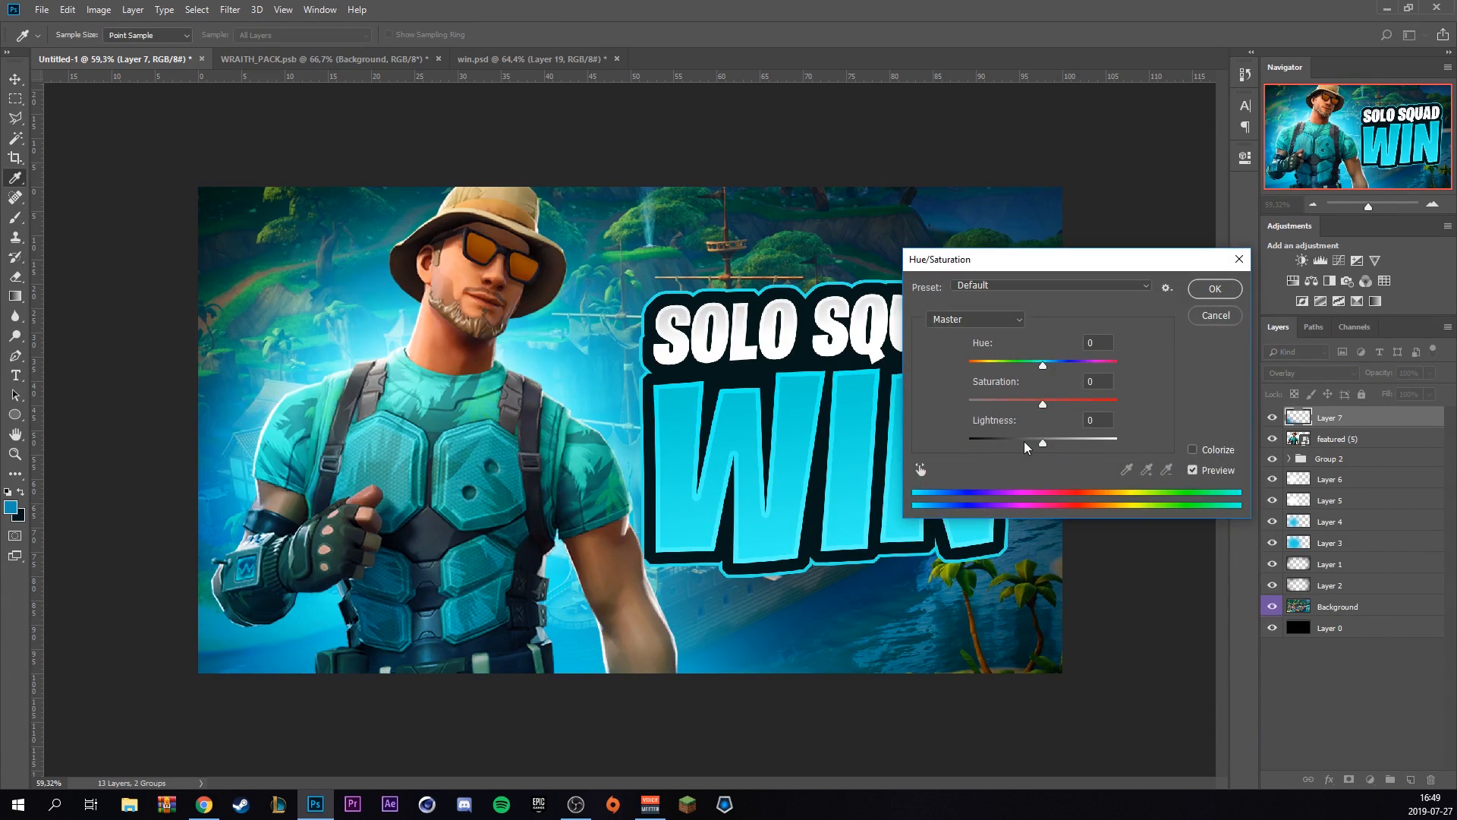
{"action": "left_click_drag", "start_coordinate": [1024, 447], "coordinate": [1021, 448]}
{"action": "left_click", "coordinate": [1234, 288]}
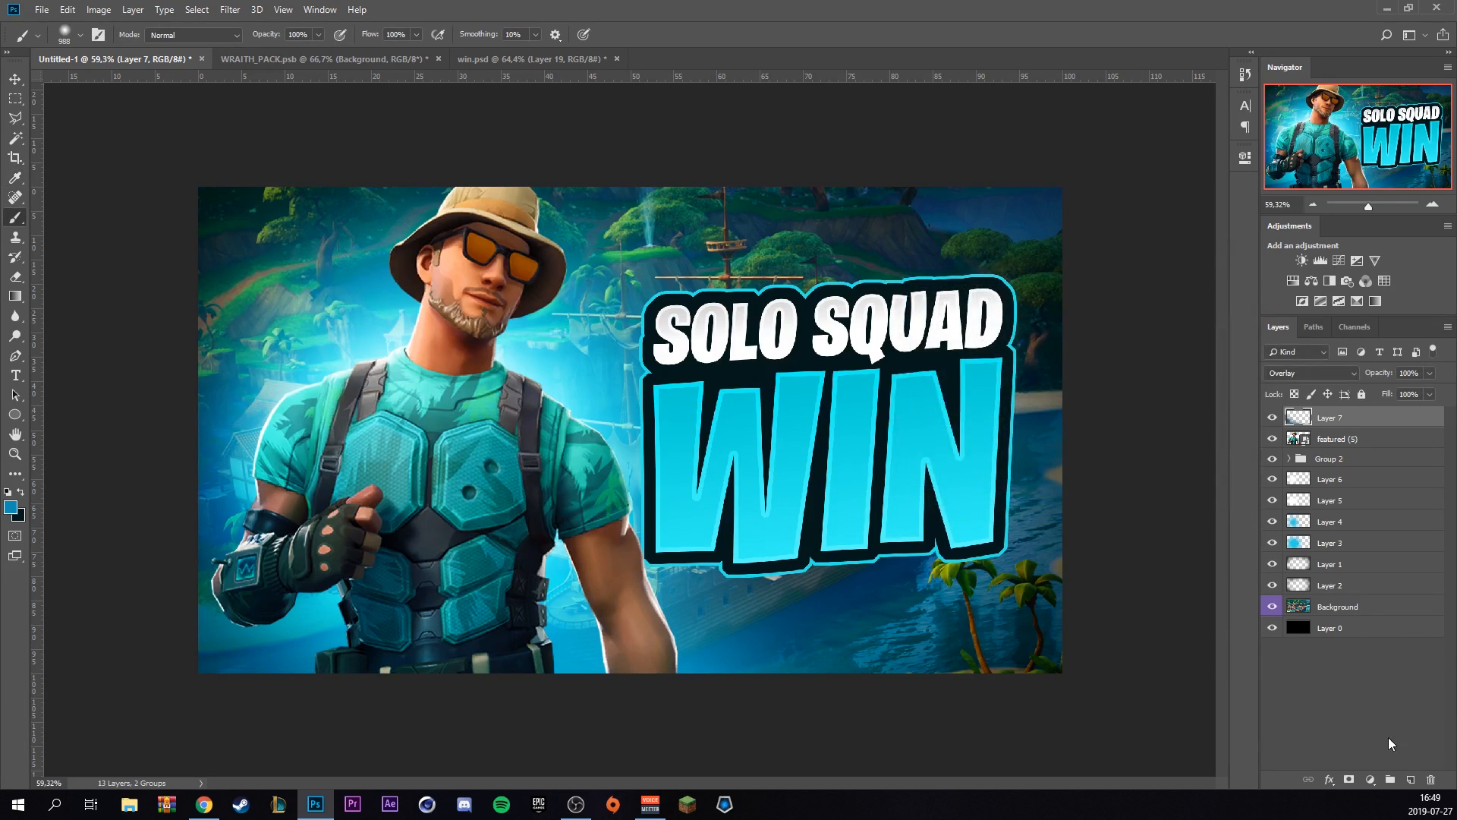
Add another new layer on top and set the foreground color to cyan 1fc9d4
{"action": "left_click", "coordinate": [1410, 779]}
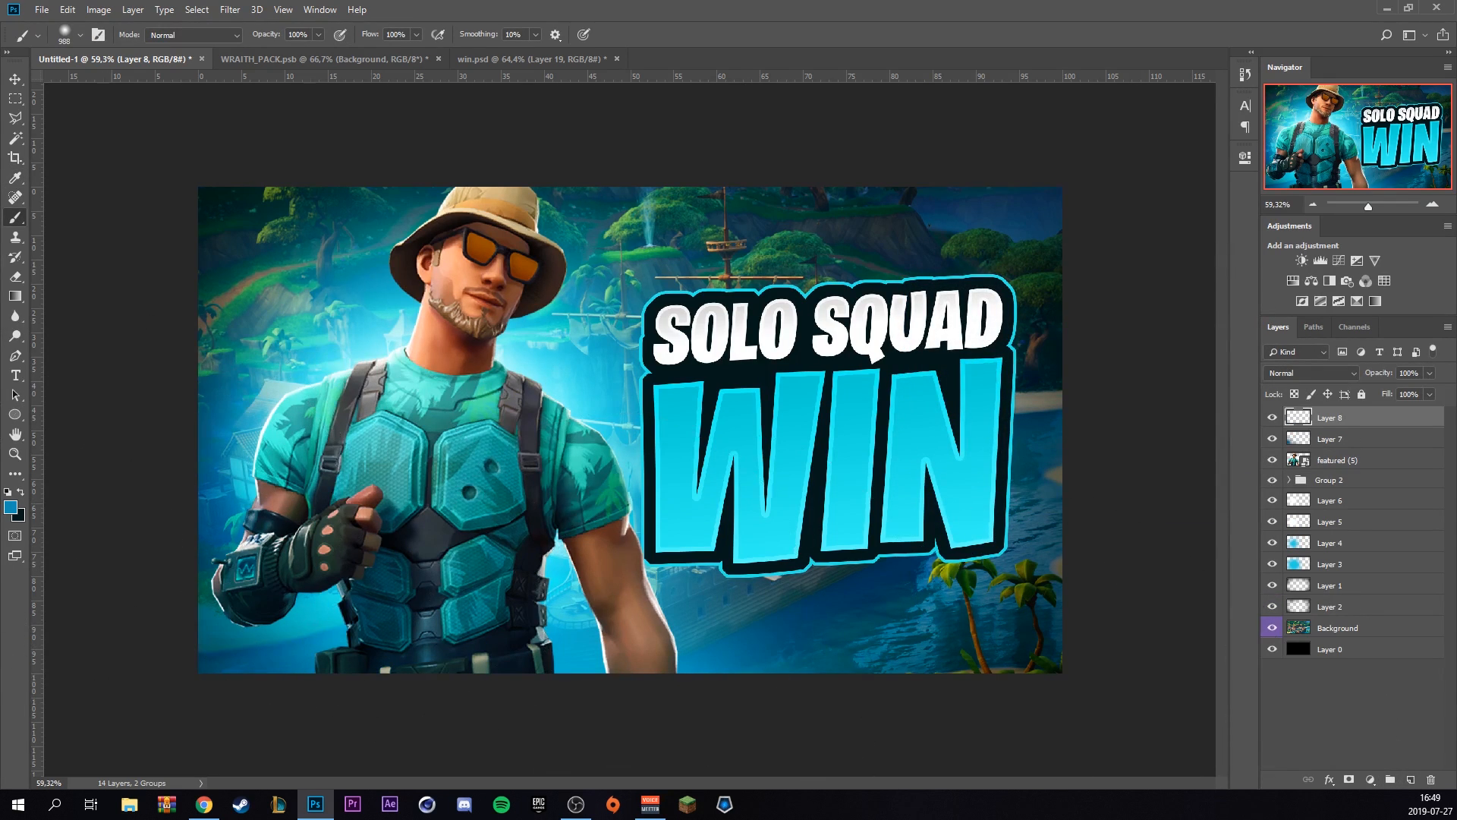
{"action": "left_click", "coordinate": [13, 507]}
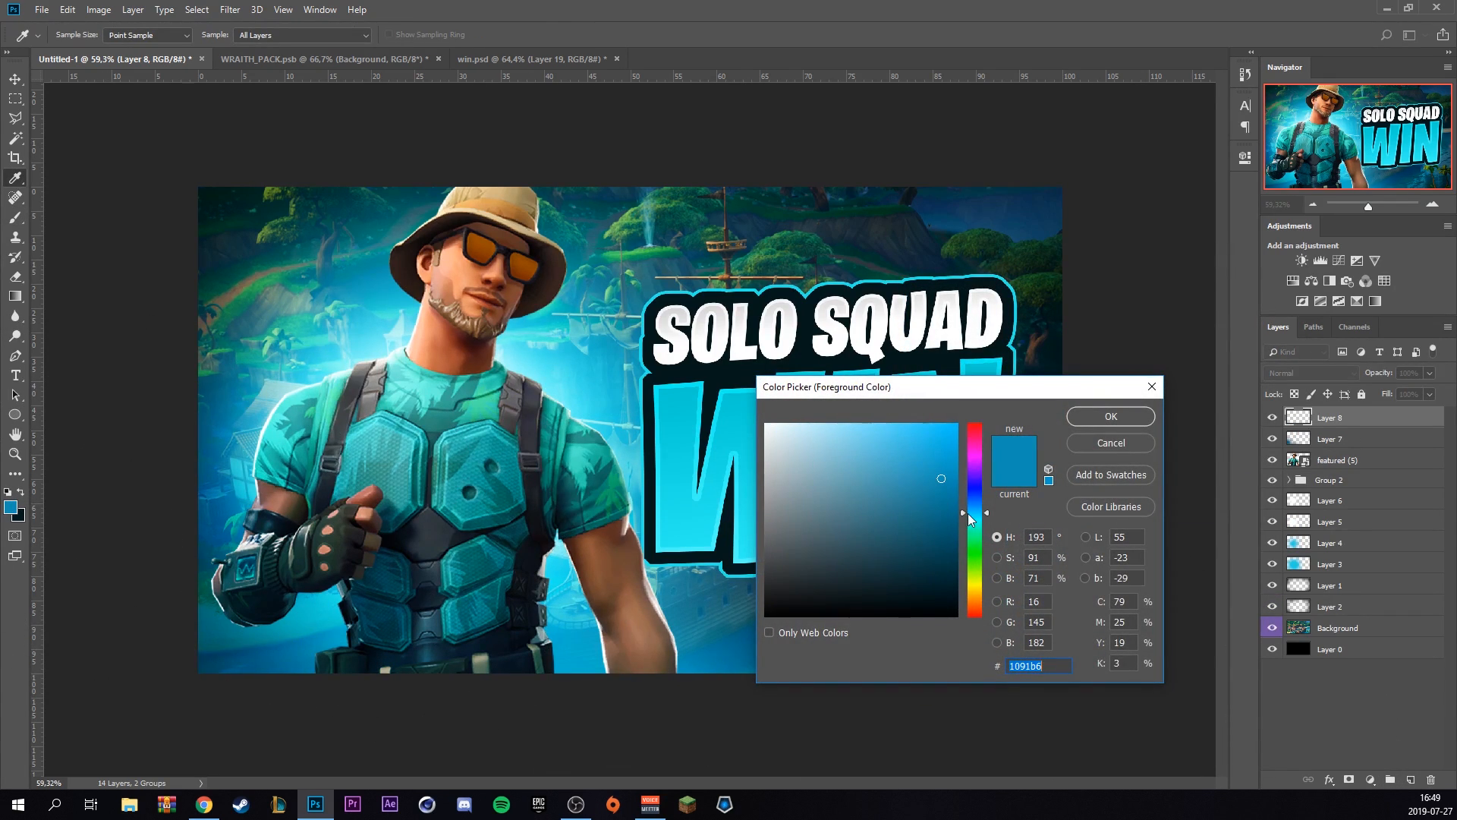
{"action": "left_click_drag", "start_coordinate": [976, 515], "coordinate": [975, 518]}
{"action": "left_click_drag", "start_coordinate": [936, 453], "coordinate": [930, 456]}
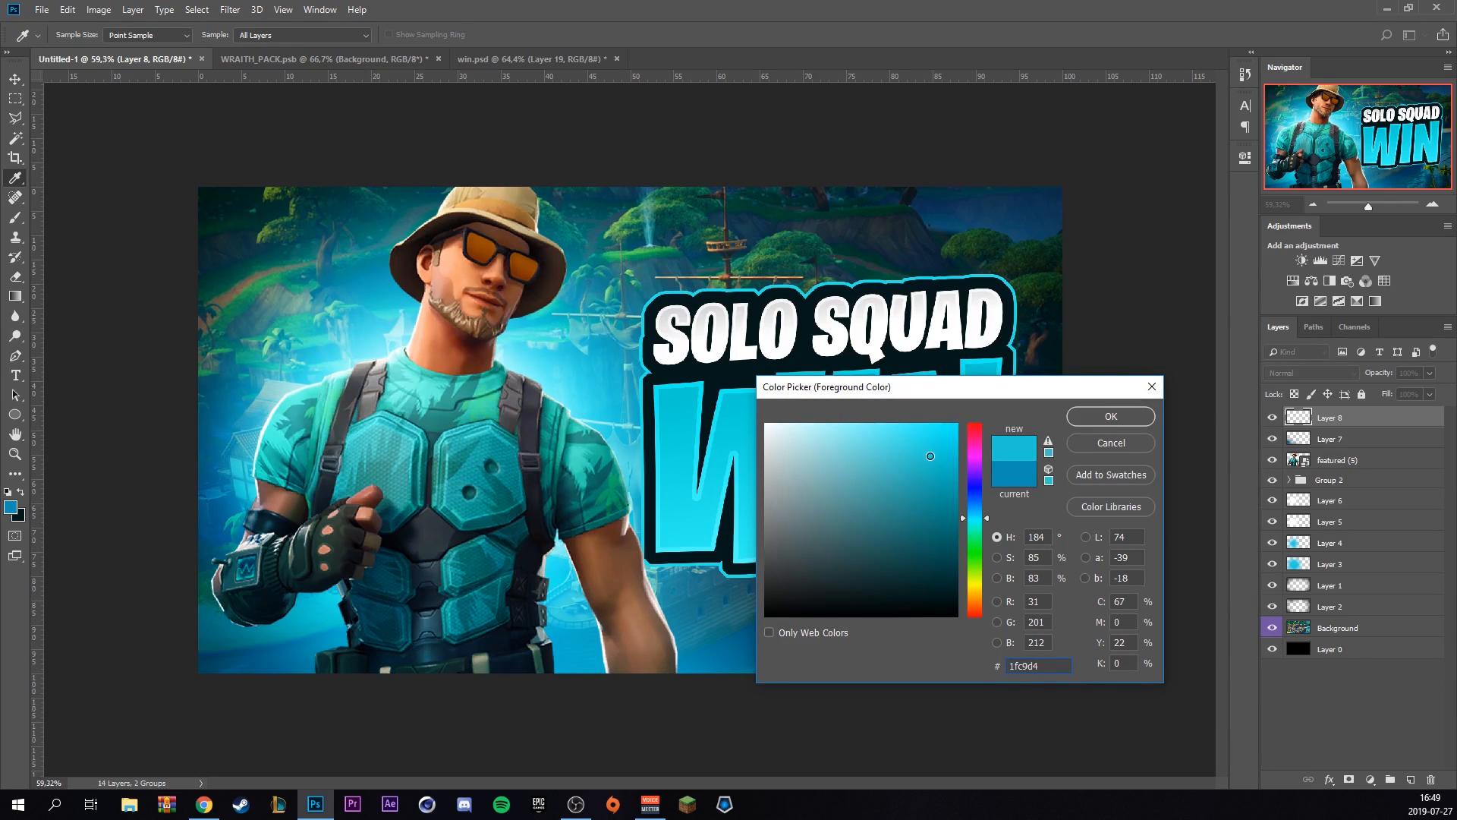
{"action": "left_click", "coordinate": [1122, 421]}
Brush soft cyan glow along the character's lower body and over the hat, and set the layer to Screen blending
{"action": "left_click_drag", "start_coordinate": [306, 675], "coordinate": [371, 705]}
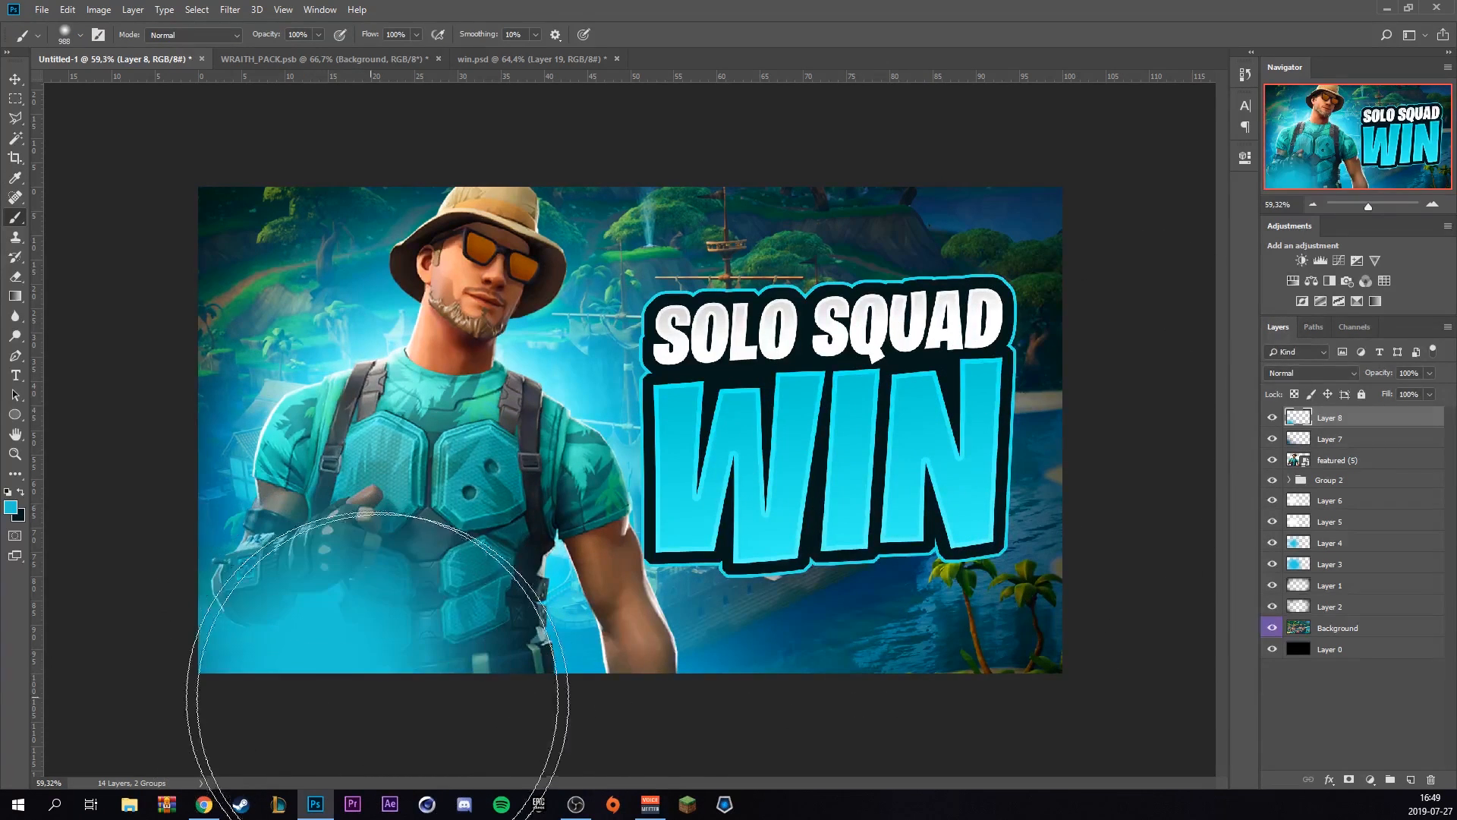
{"action": "left_click", "coordinate": [639, 721]}
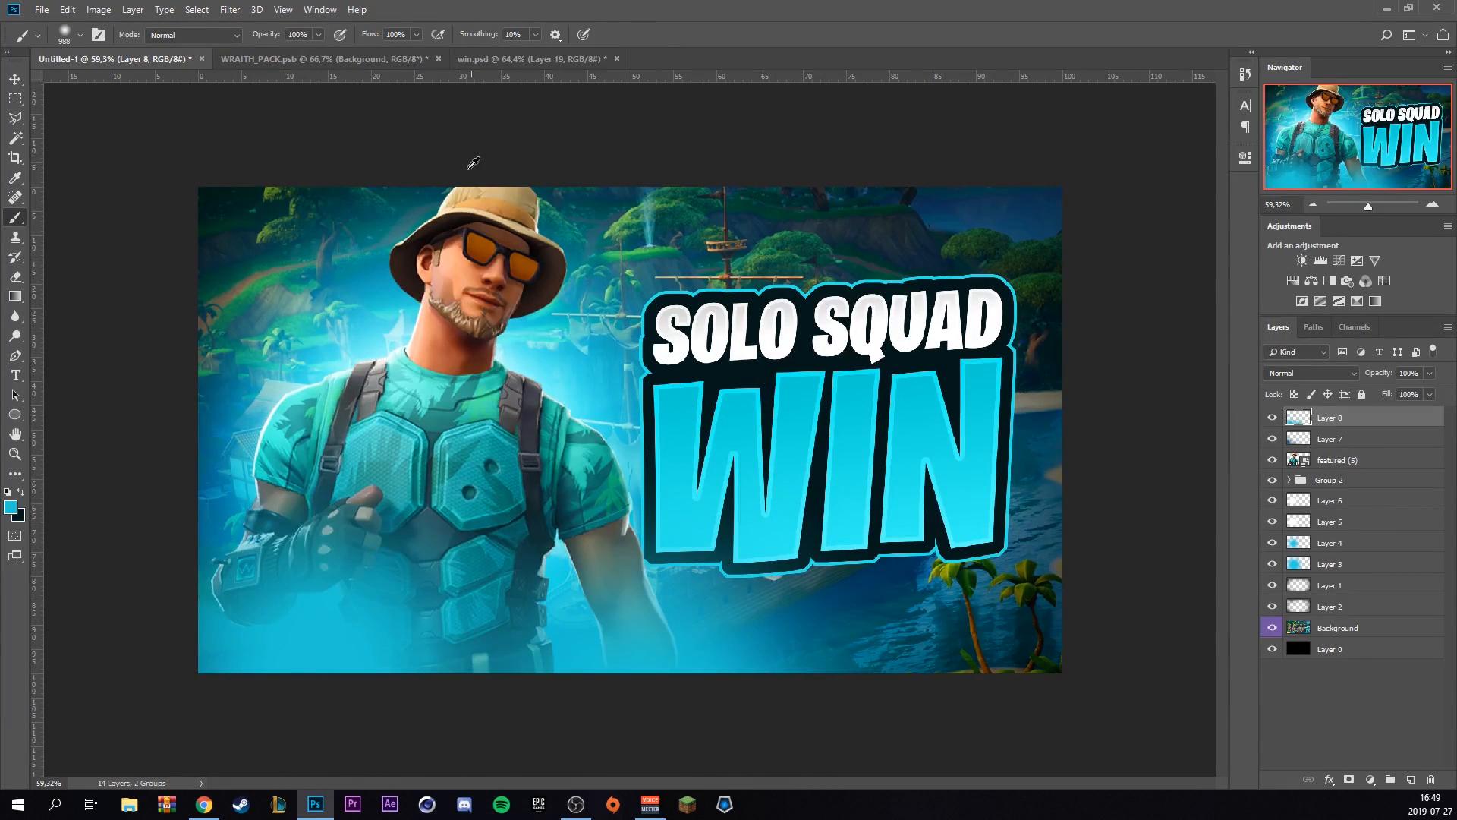
{"action": "left_click", "coordinate": [448, 125]}
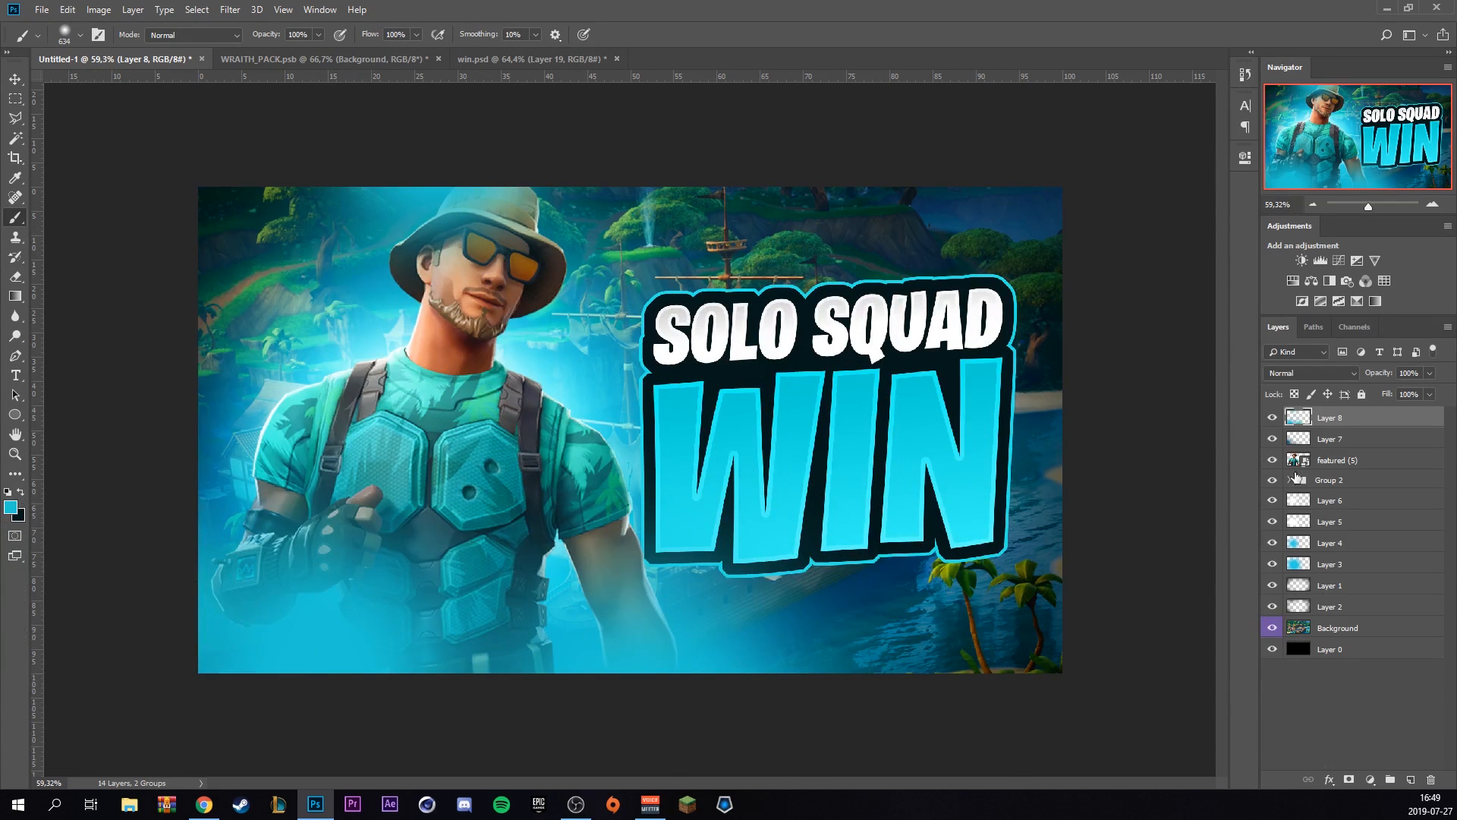
{"action": "left_click", "coordinate": [1307, 379]}
{"action": "left_click", "coordinate": [1288, 544]}
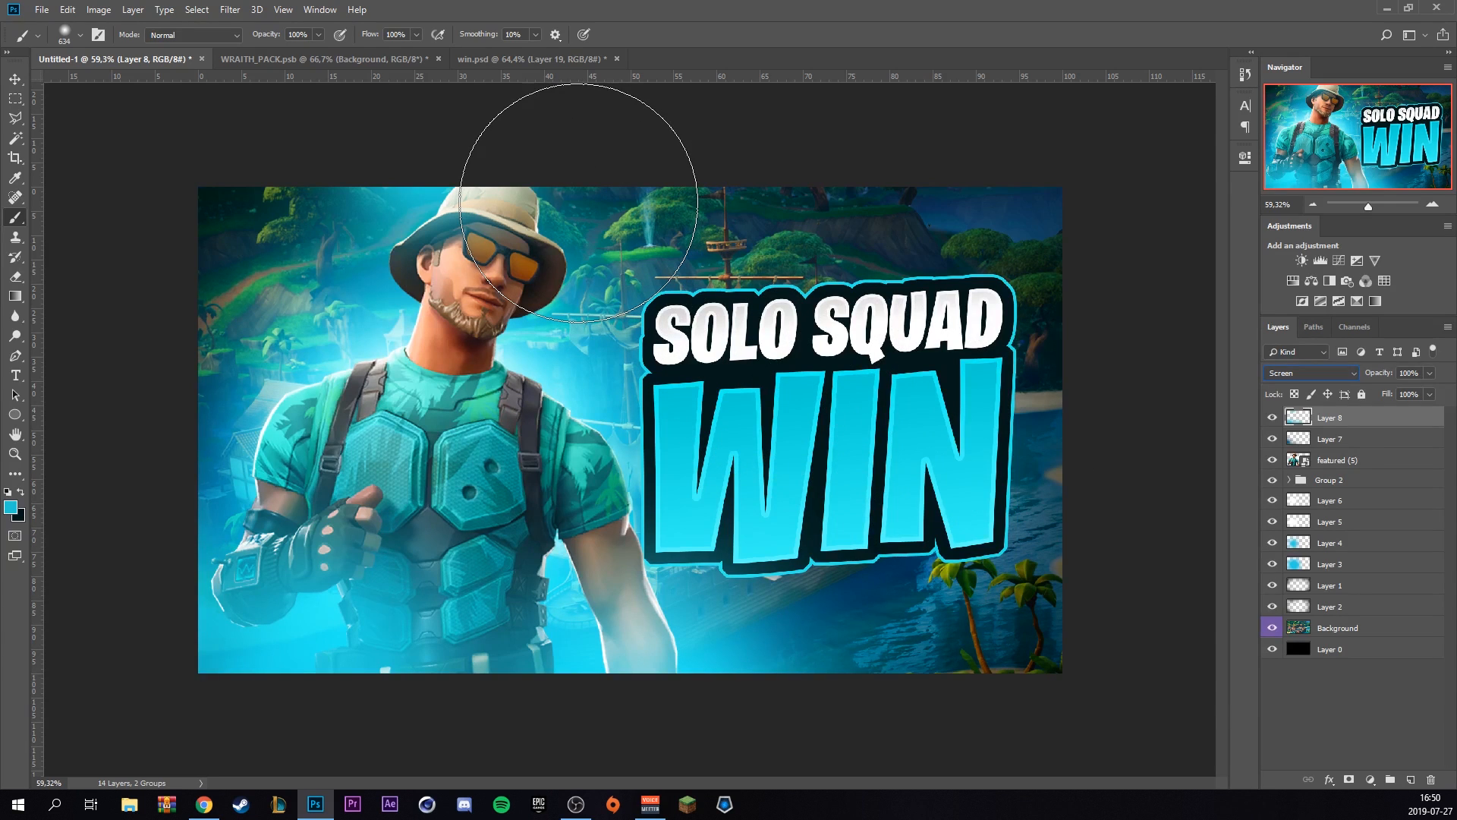
In WRAITH_PACK.psb, hide the displayed background, collapse Fortnite Backgrounds HQ, and show the blue lightning effect from the Cartoon FX group
{"action": "left_click", "coordinate": [296, 61]}
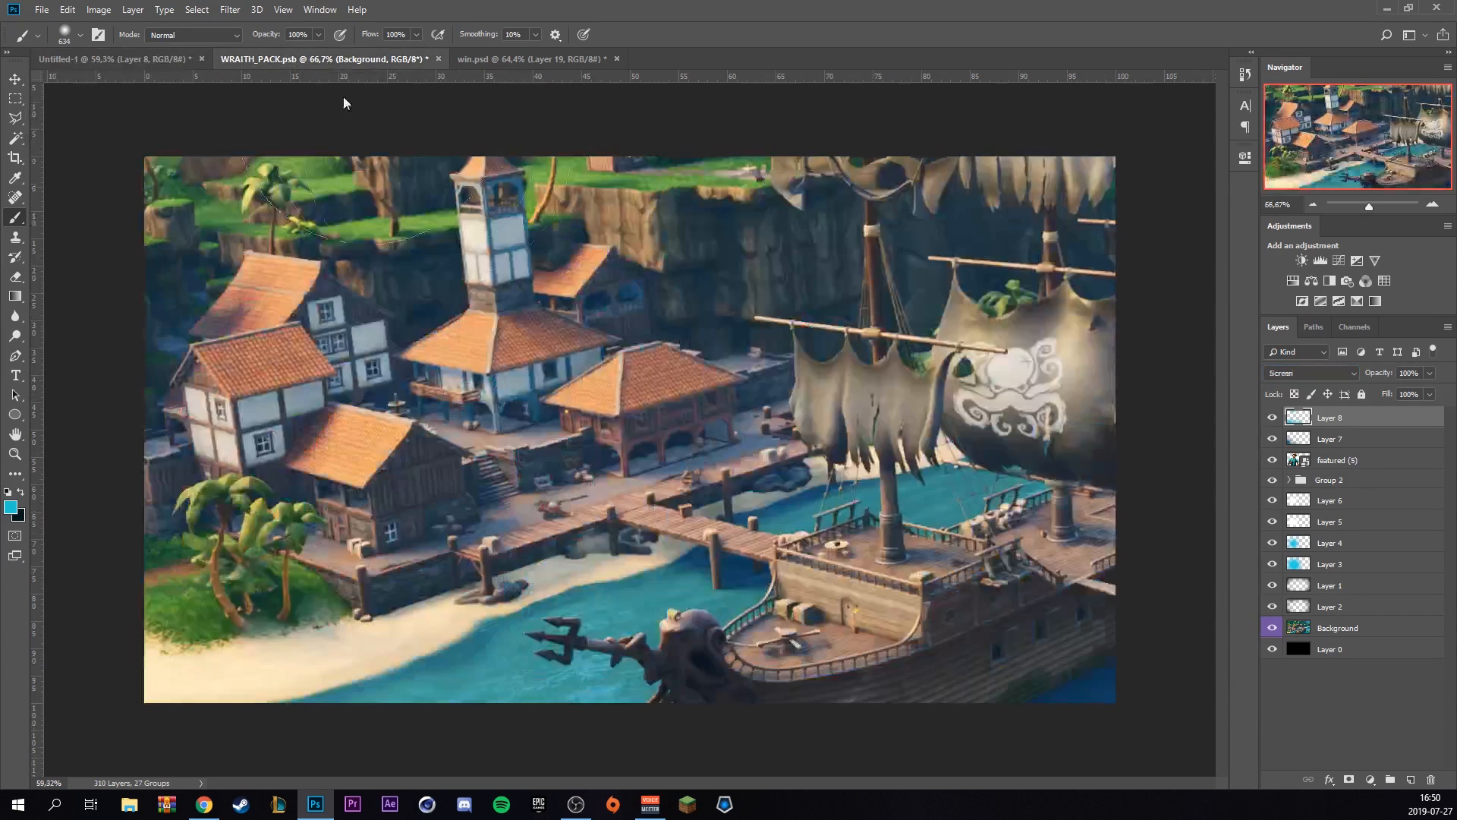
{"action": "left_click", "coordinate": [1272, 760]}
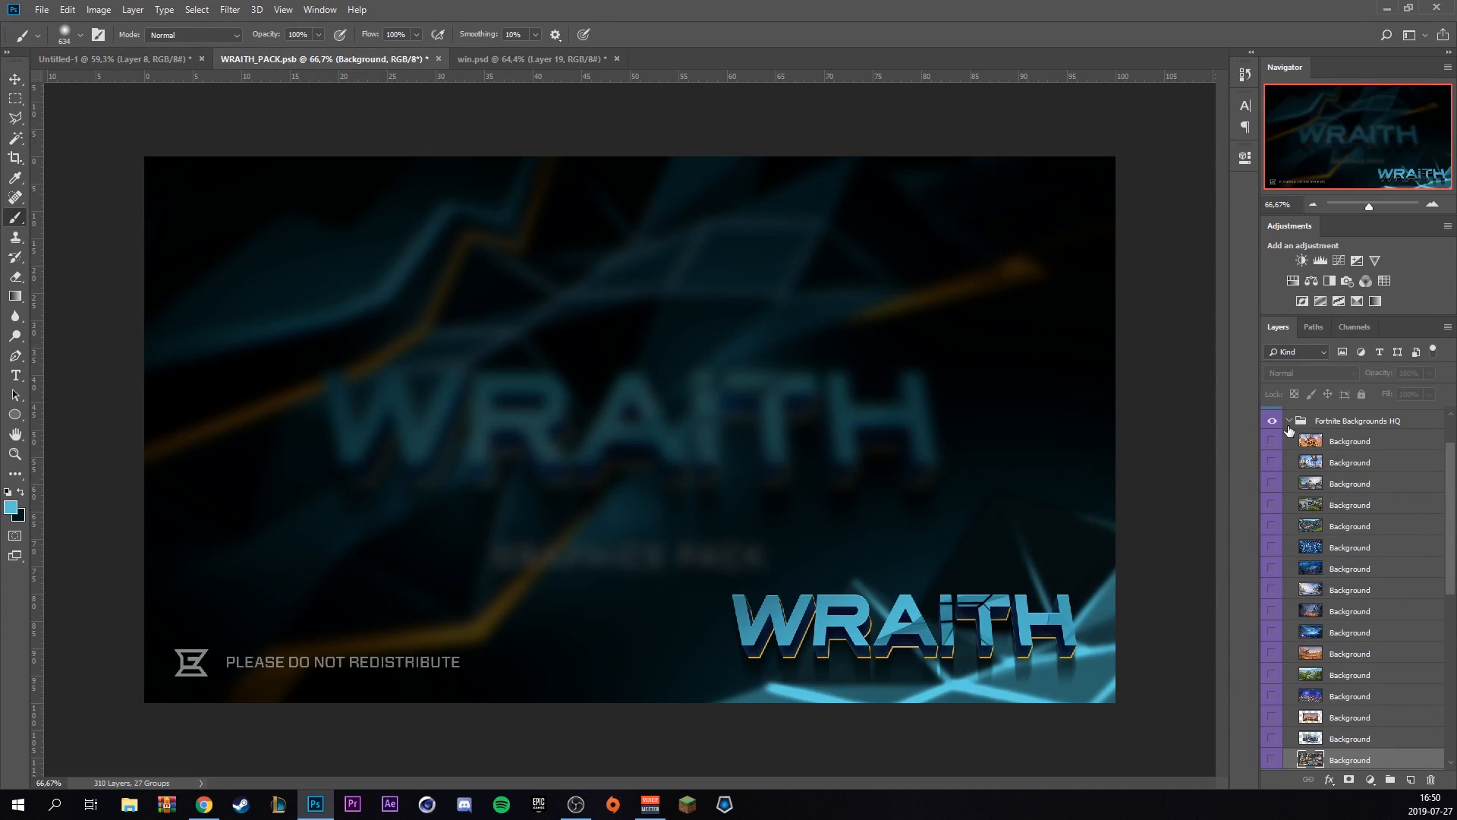
{"action": "left_click", "coordinate": [1289, 421]}
{"action": "left_click", "coordinate": [1288, 511]}
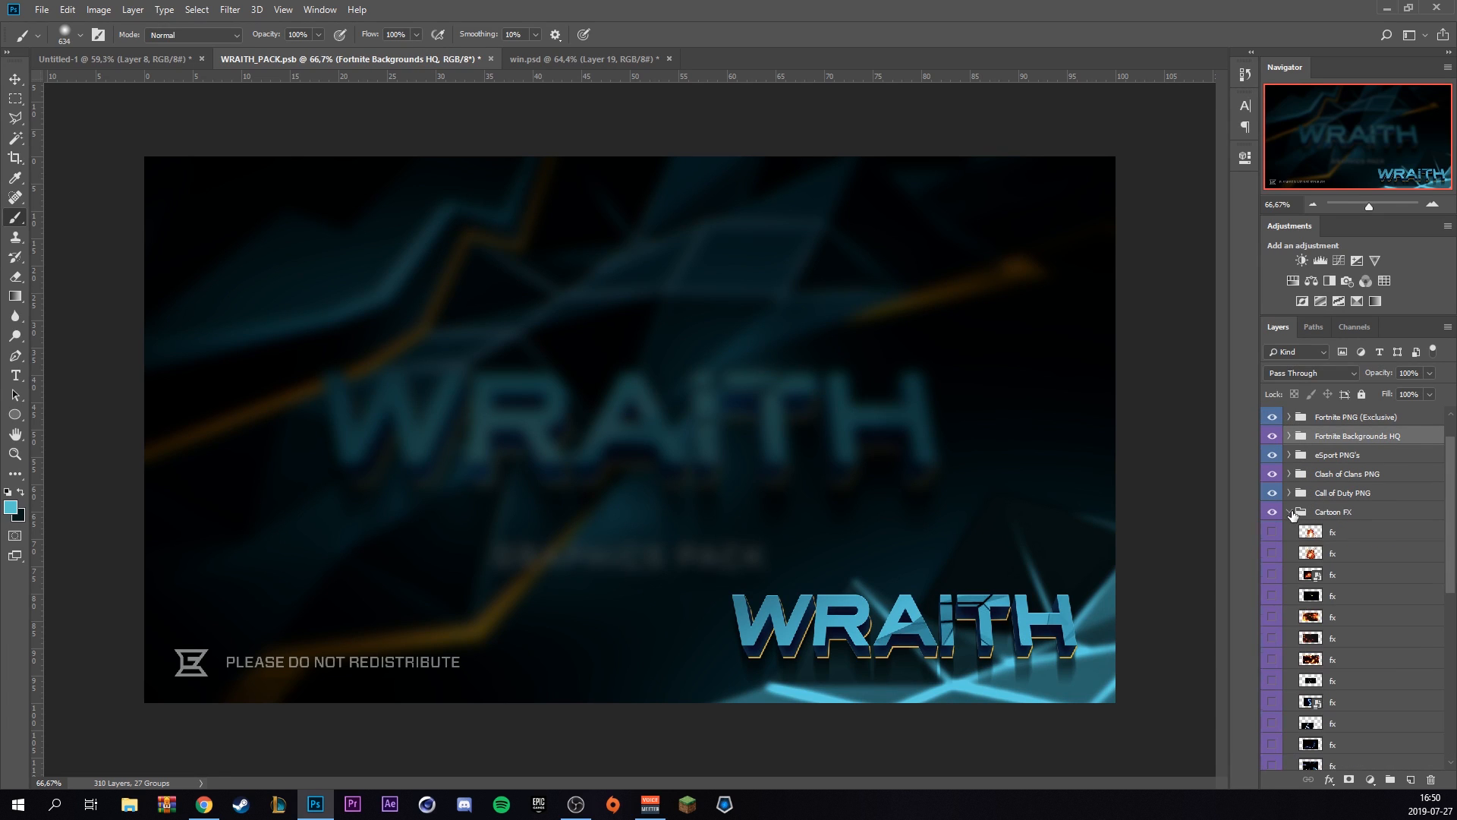
{"action": "scroll", "coordinate": [1317, 619], "scroll_direction": "down", "scroll_amount": 2}
{"action": "scroll", "coordinate": [1317, 619], "scroll_direction": "down", "scroll_amount": 1}
{"action": "left_click", "coordinate": [1272, 616]}
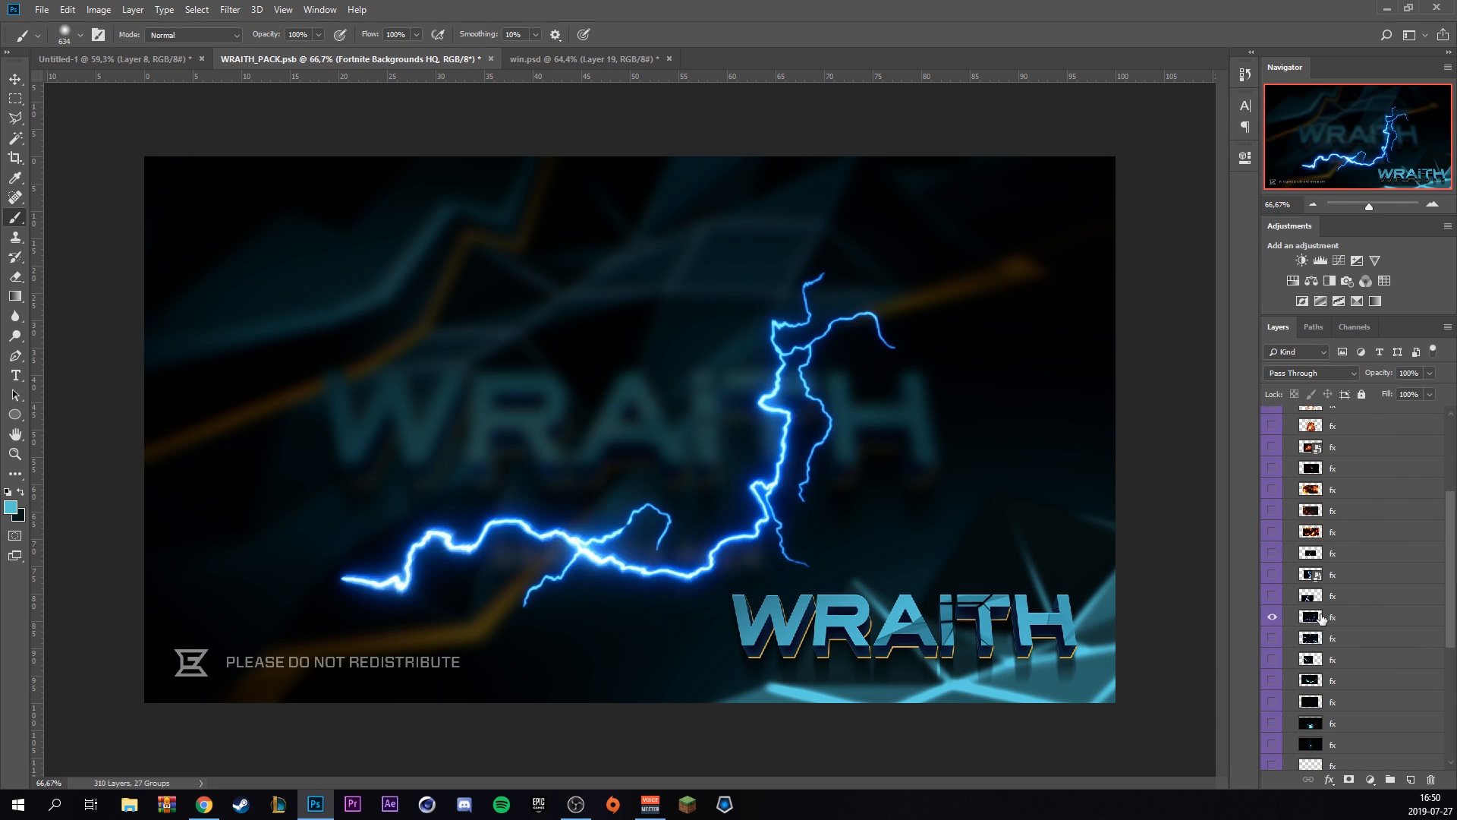
Bring the lightning fx layer into the Untitled-1 thumbnail as the top layer, across the lower part of WIN
{"action": "left_click", "coordinate": [15, 79]}
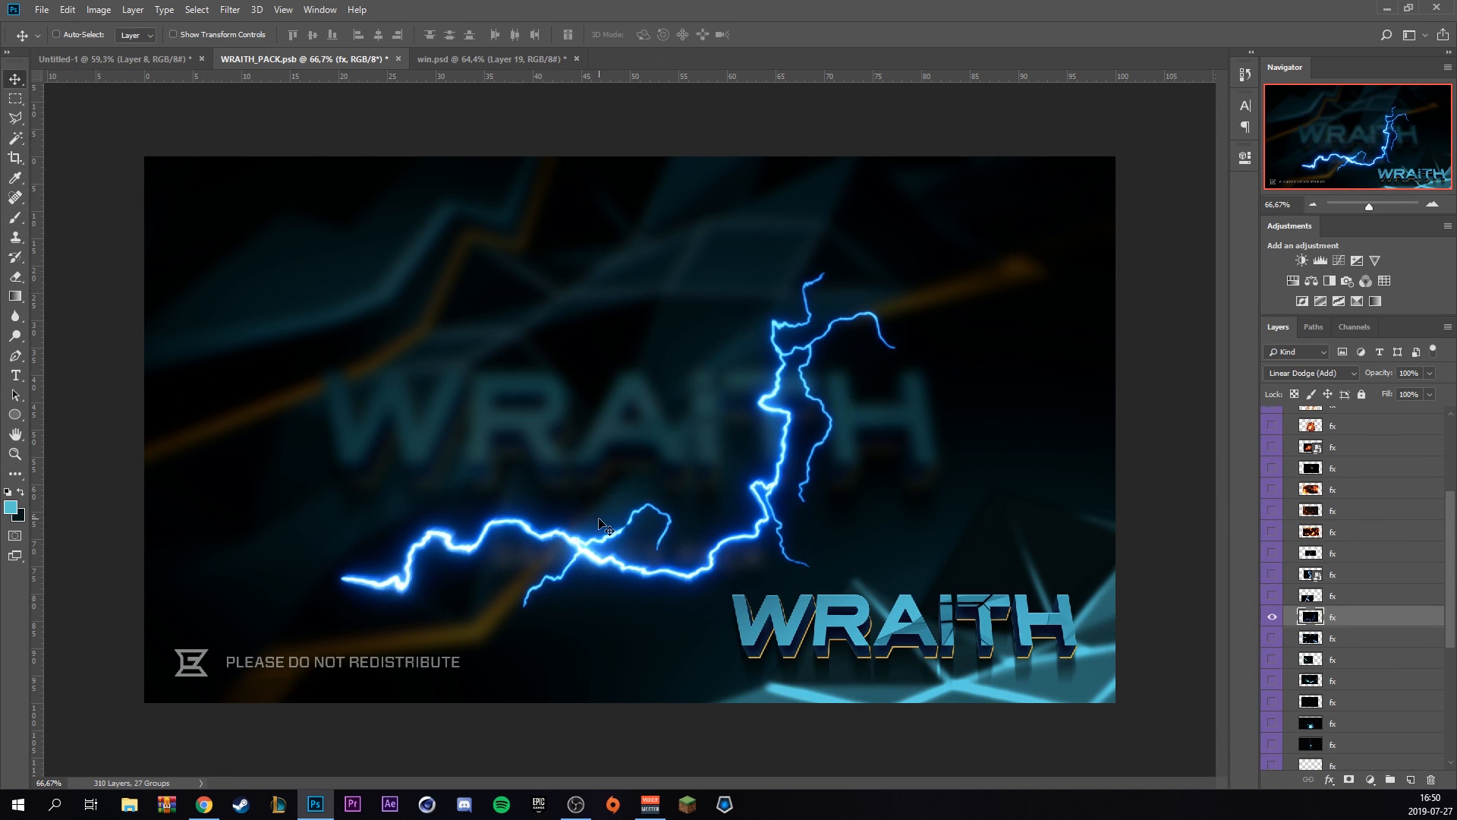
{"action": "key", "text": "ctrl+z"}
{"action": "left_click", "coordinate": [127, 60]}
{"action": "left_click_drag", "start_coordinate": [133, 64], "coordinate": [666, 567]}
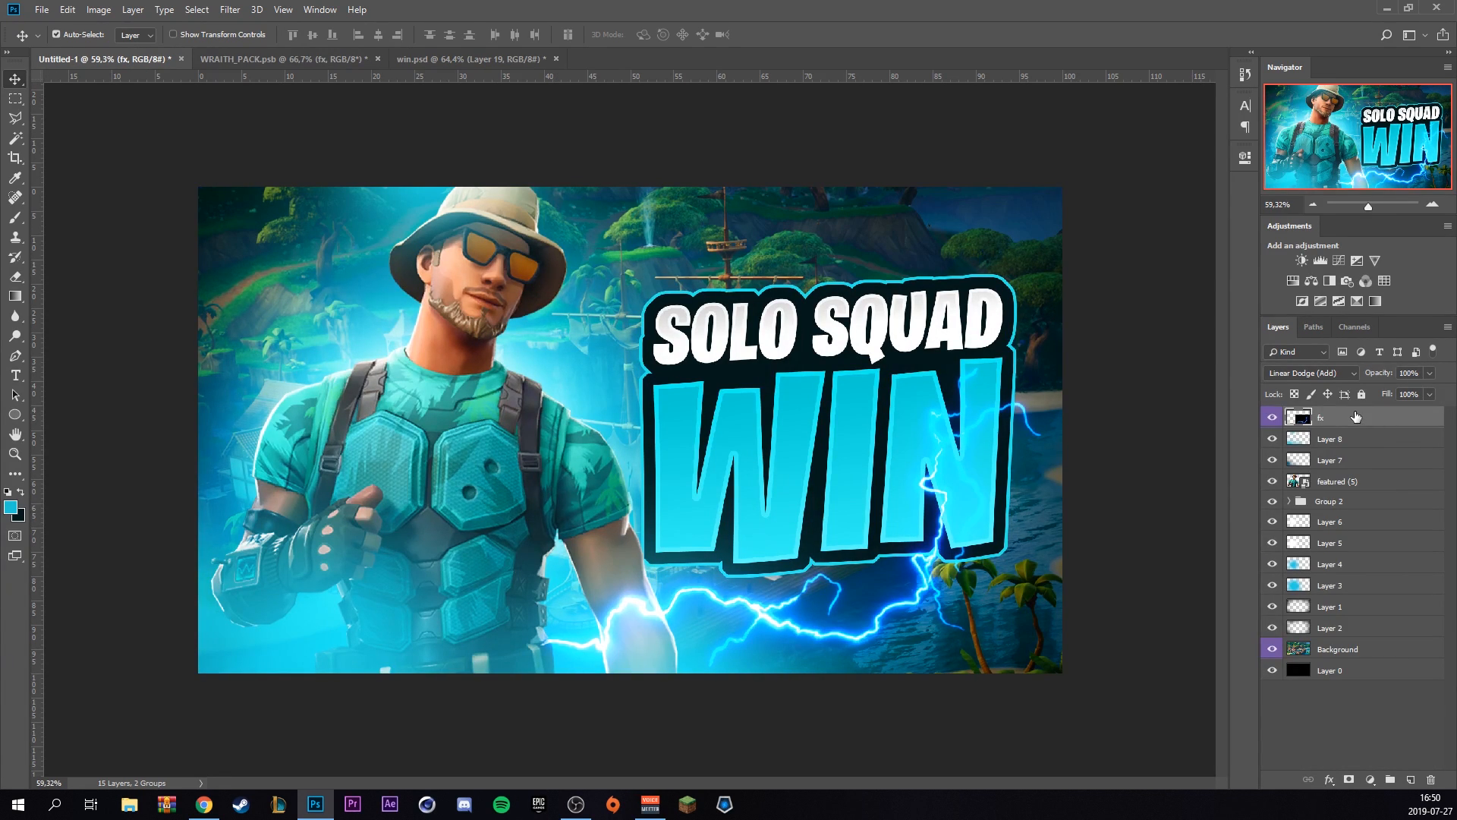
Shift the lightning layer's hue to -27 with Hue/Saturation
{"action": "key", "text": "ctrl+u"}
{"action": "left_click_drag", "start_coordinate": [1035, 367], "coordinate": [1024, 367]}
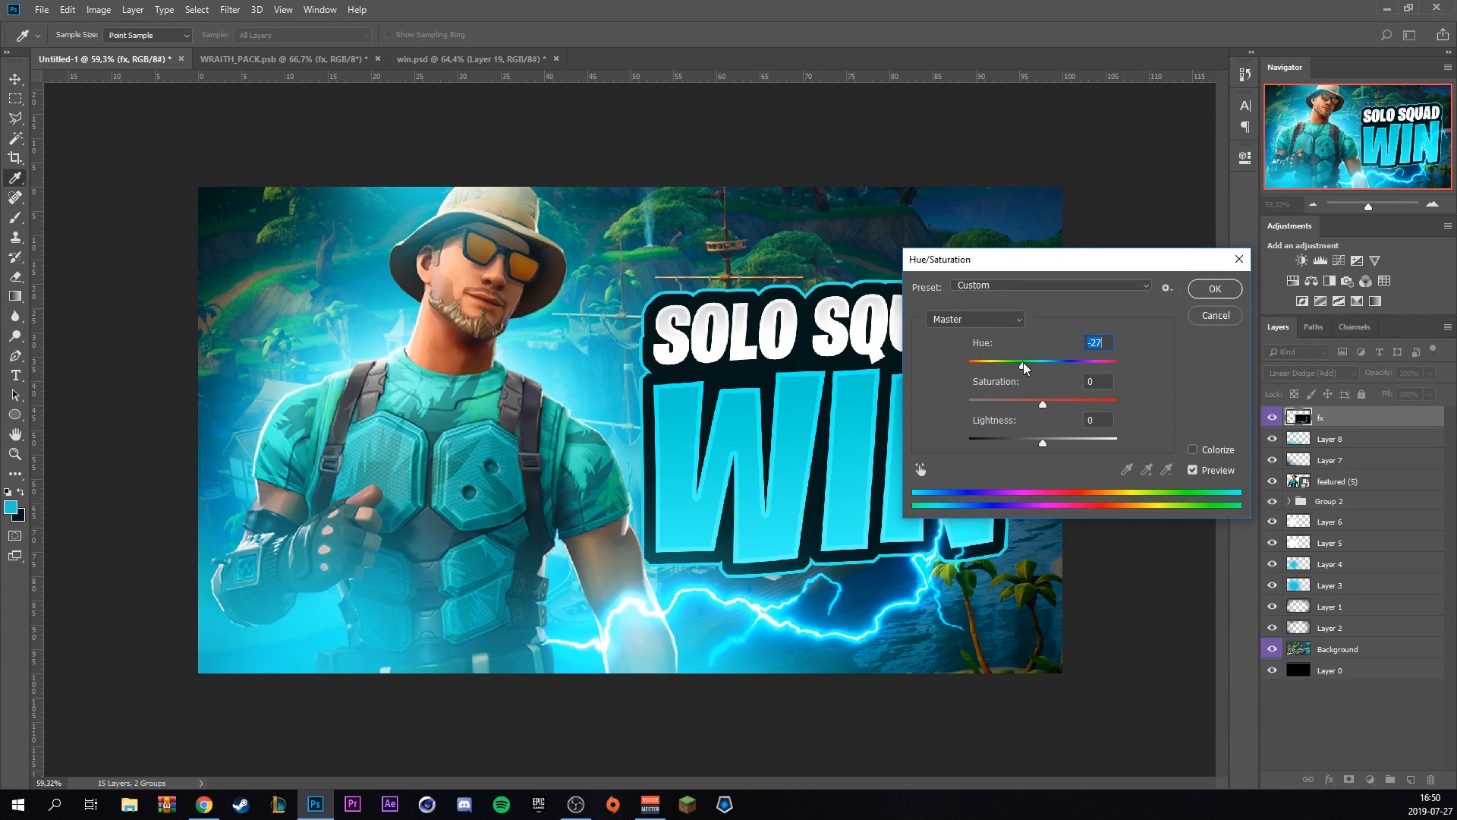
{"action": "left_click", "coordinate": [1214, 290]}
Enlarge the lightning and place it lower, running from the character's forearm beneath WIN to the canvas edge, and apply the transform
{"action": "key", "text": "ctrl+t"}
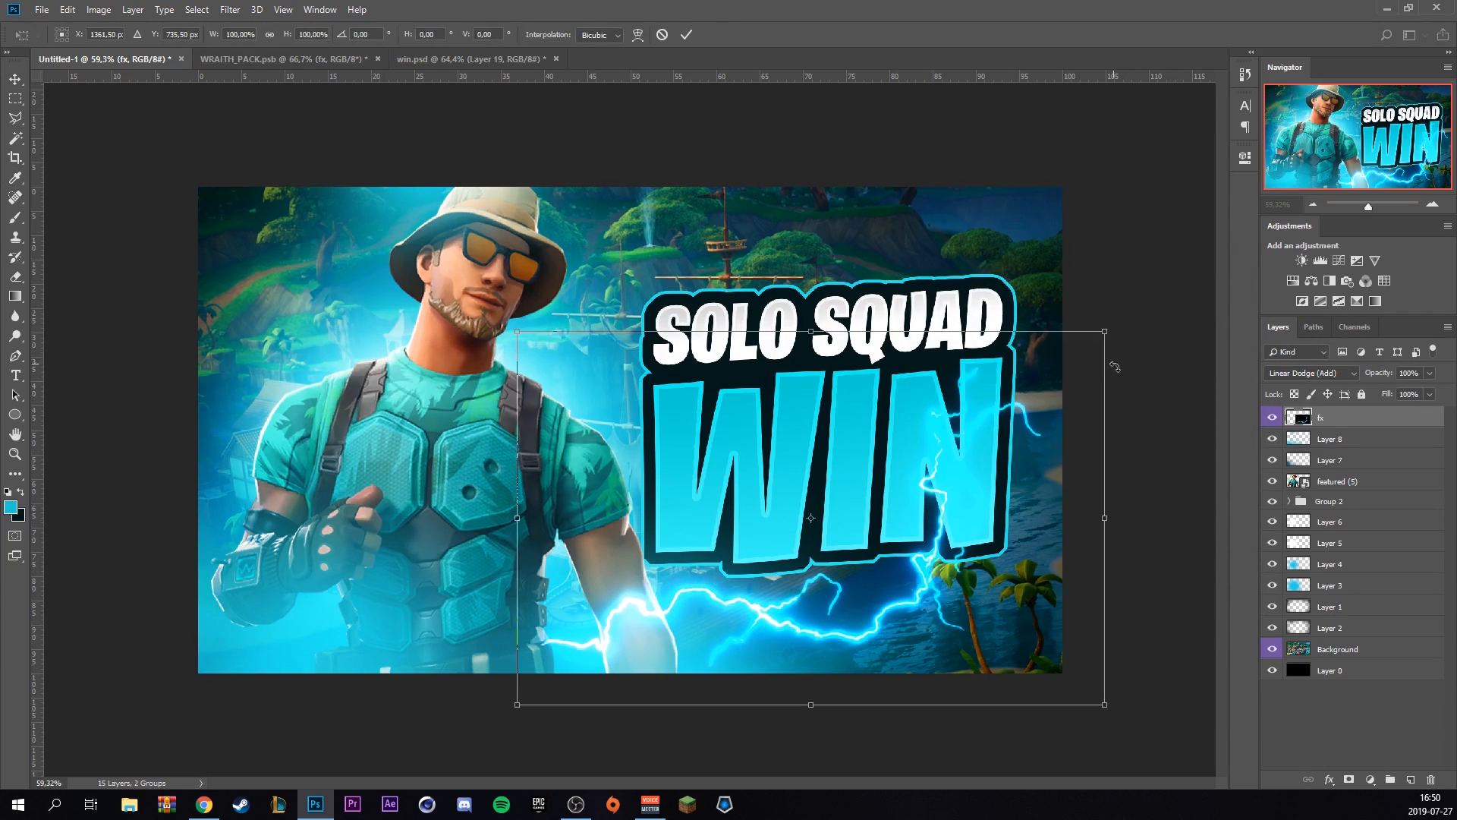
{"action": "left_click_drag", "start_coordinate": [1107, 330], "coordinate": [1435, 119]}
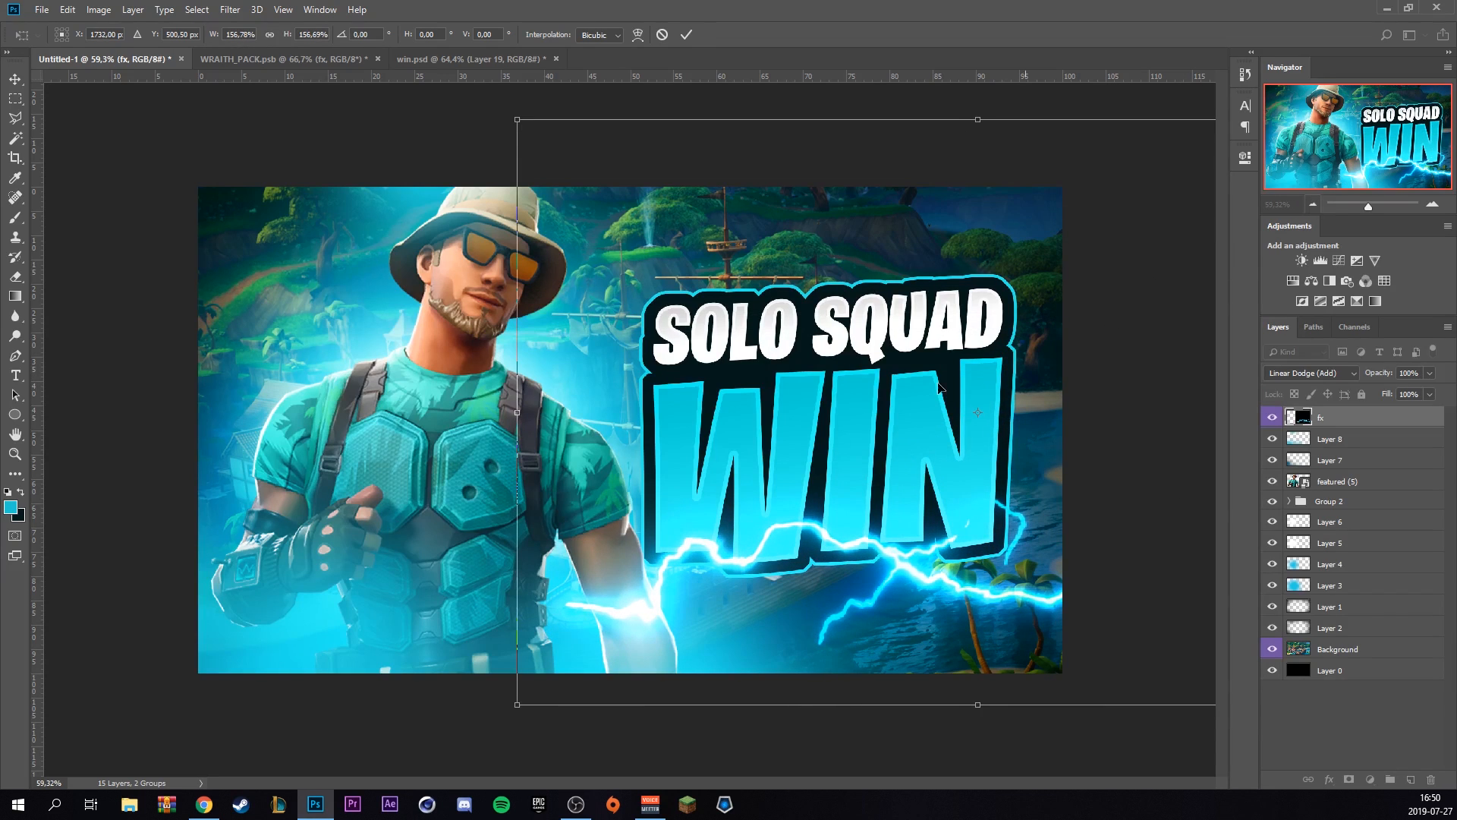
{"action": "left_click_drag", "start_coordinate": [524, 722], "coordinate": [463, 748]}
{"action": "left_click", "coordinate": [686, 34]}
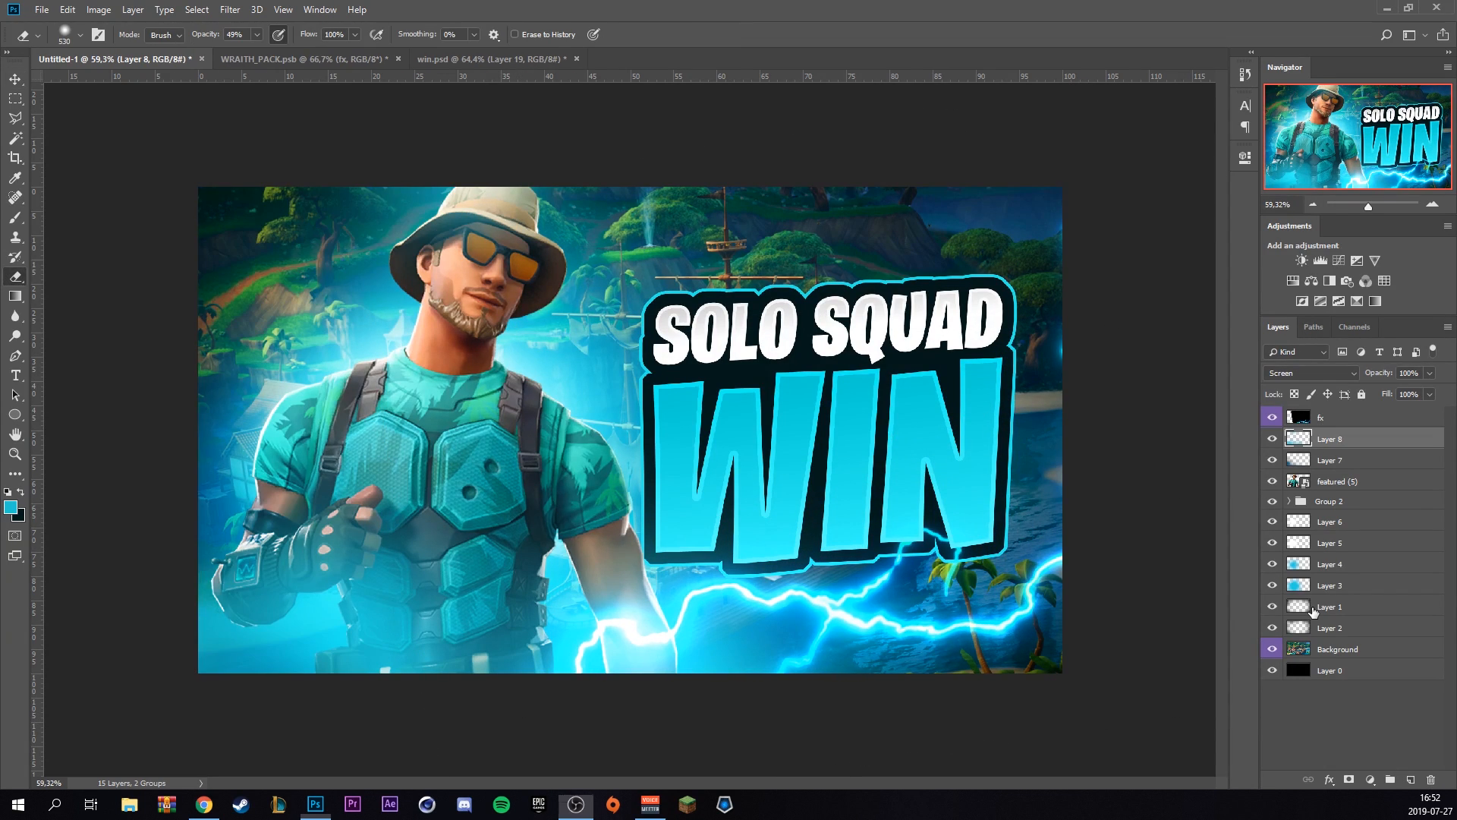
Add a new layer directly above Layer 1 and sample the background foliage's green (#208537) as the foreground colour
{"action": "left_click", "coordinate": [1314, 608]}
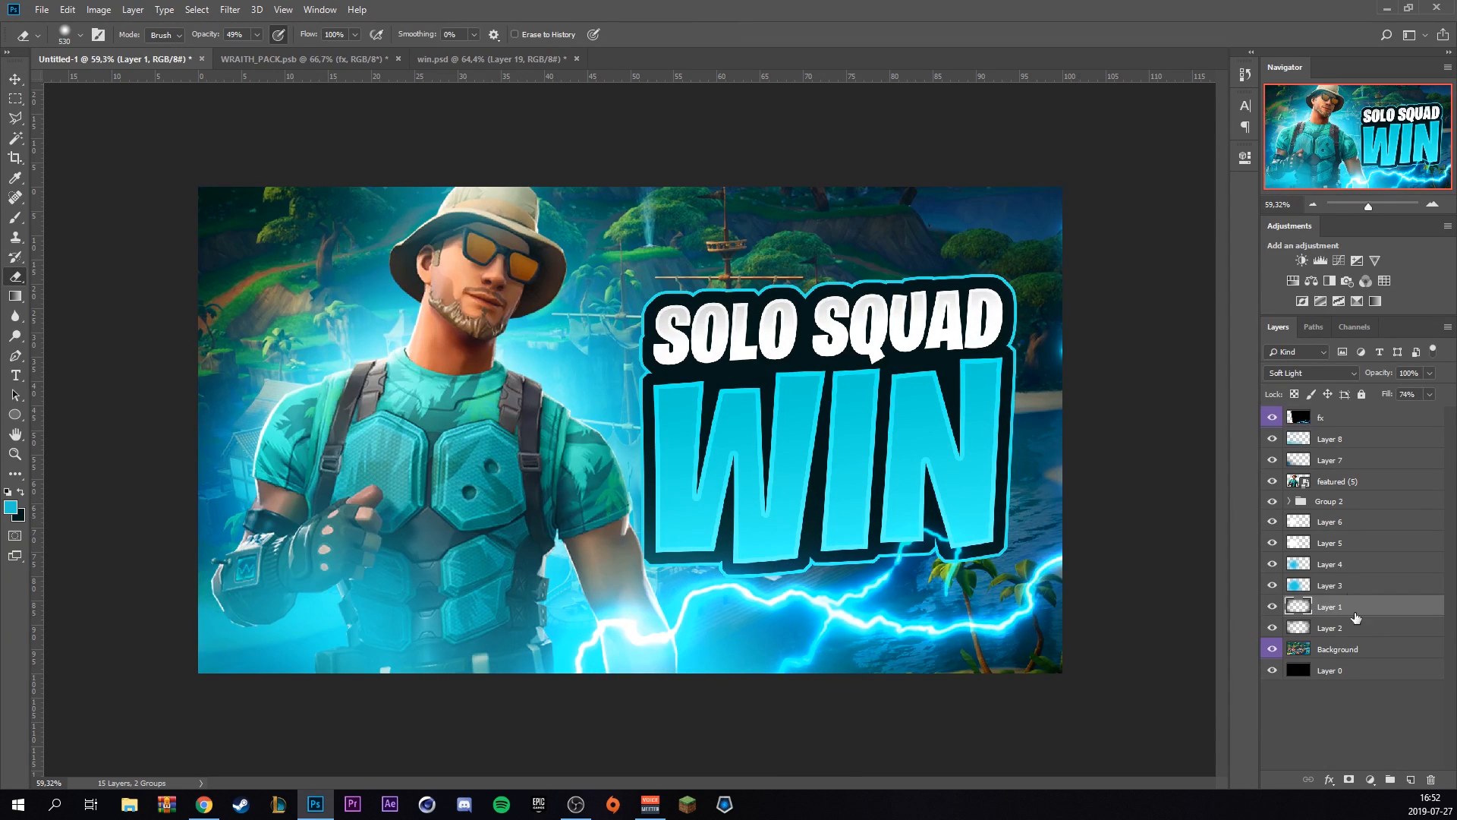
{"action": "left_click", "coordinate": [1410, 779]}
{"action": "left_click", "coordinate": [12, 508]}
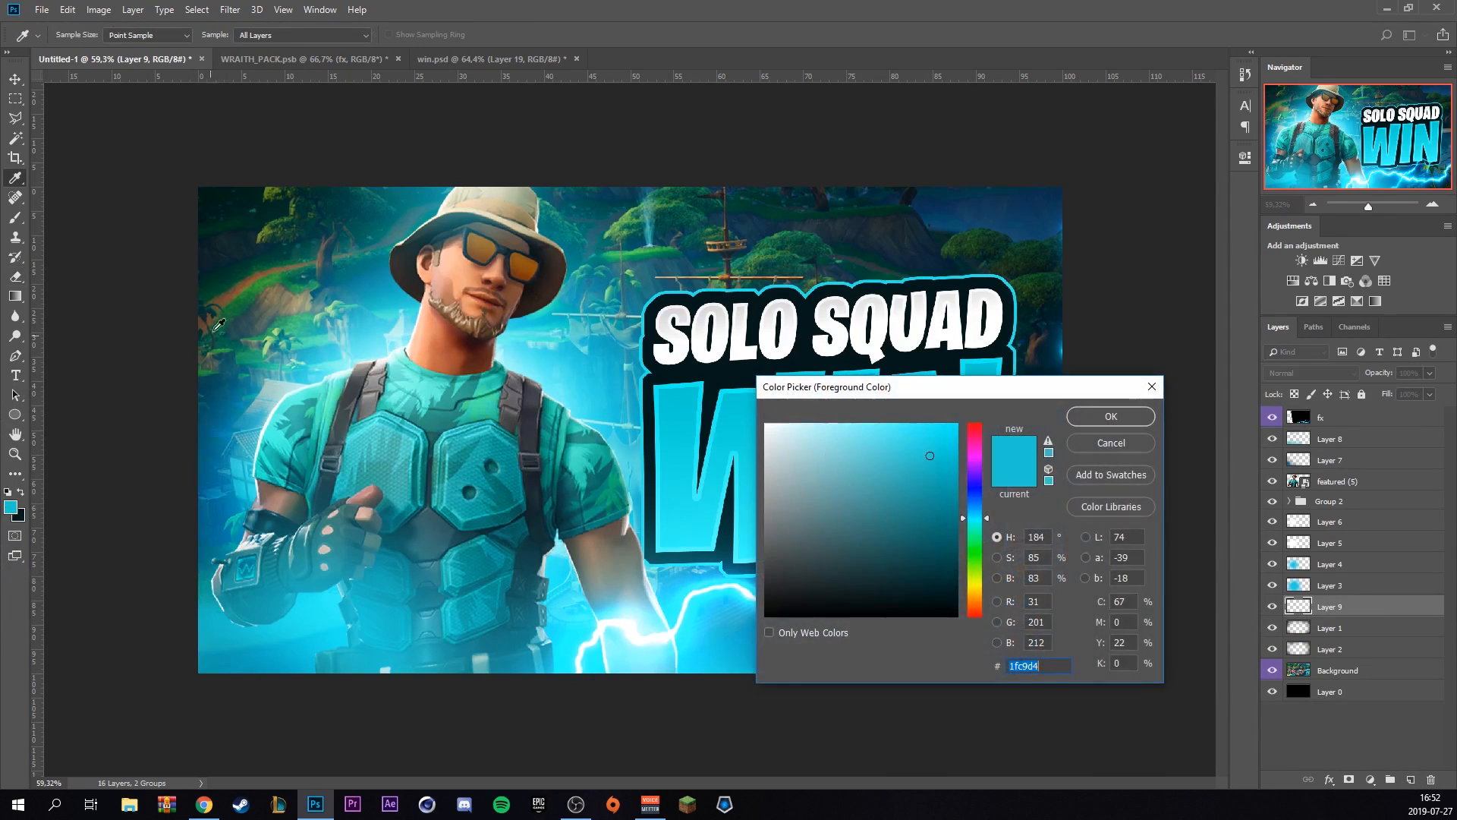
{"action": "left_click", "coordinate": [261, 287]}
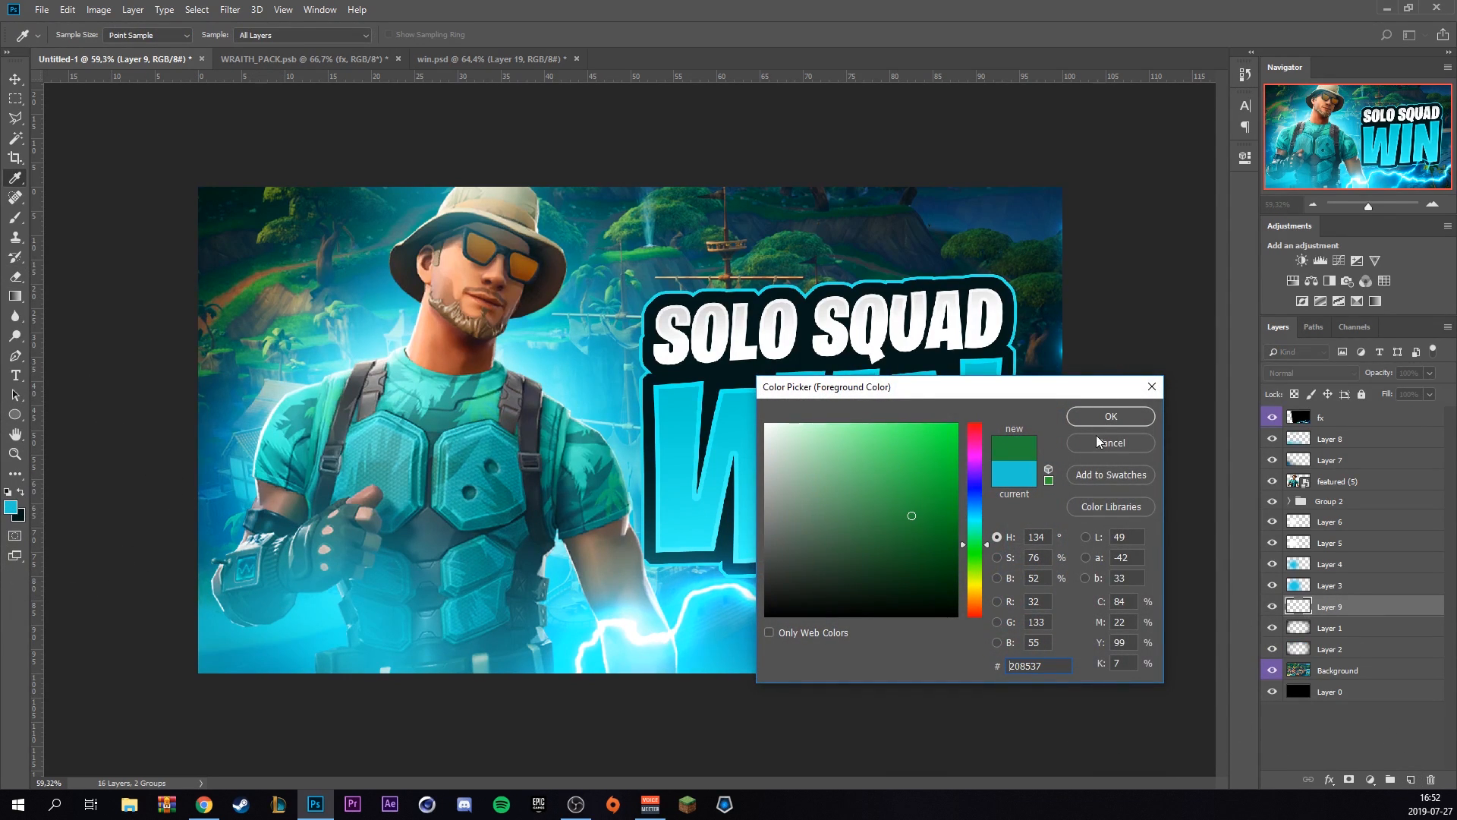
{"action": "left_click", "coordinate": [1111, 416]}
Paint soft green over the background foliage beside the hat, above and around SOLO SQUAD, and in the lower corner by the palms
{"action": "key", "text": "e"}
{"action": "left_click", "coordinate": [15, 218]}
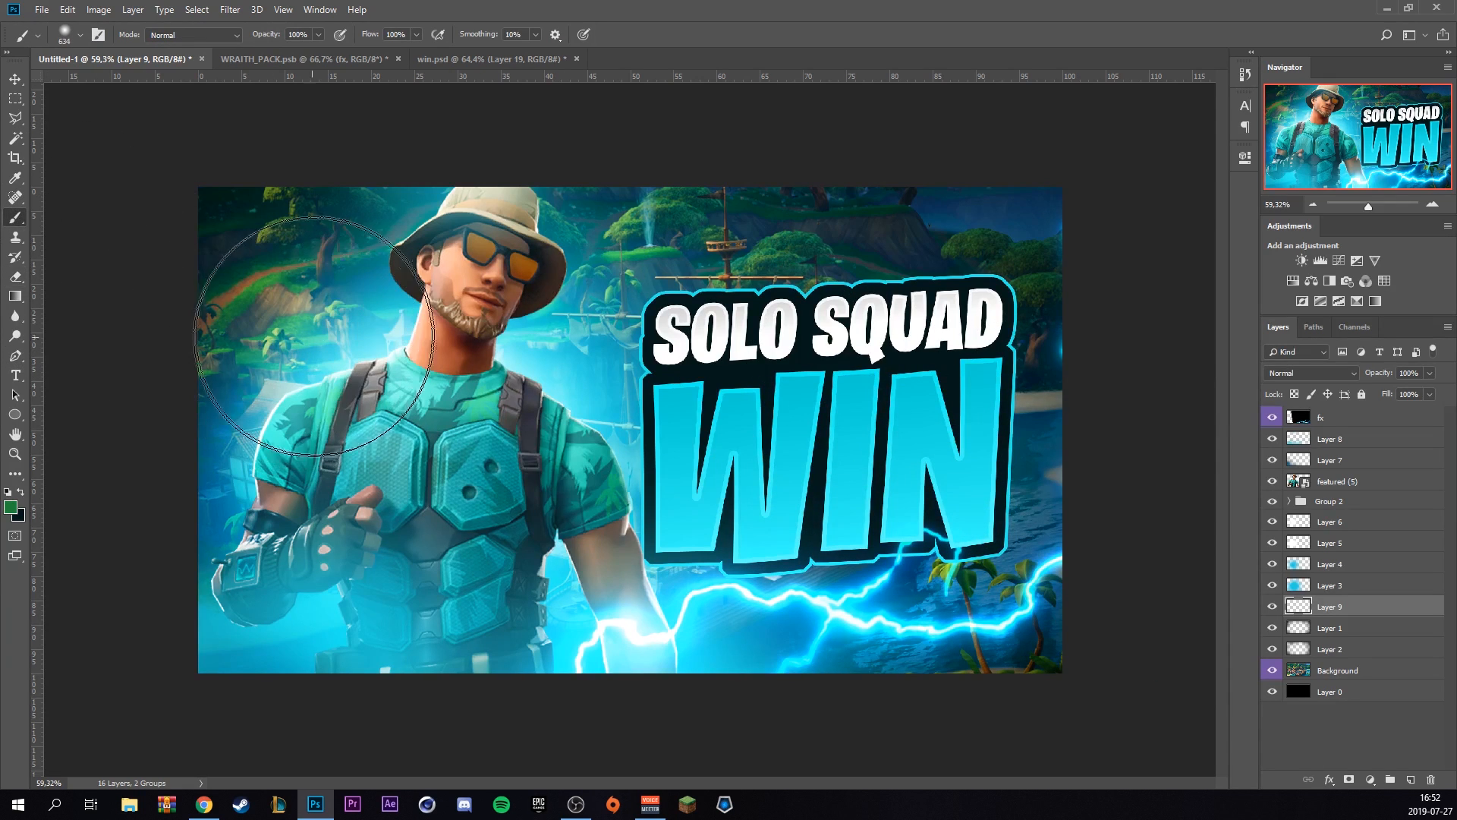
{"action": "left_click", "coordinate": [261, 244]}
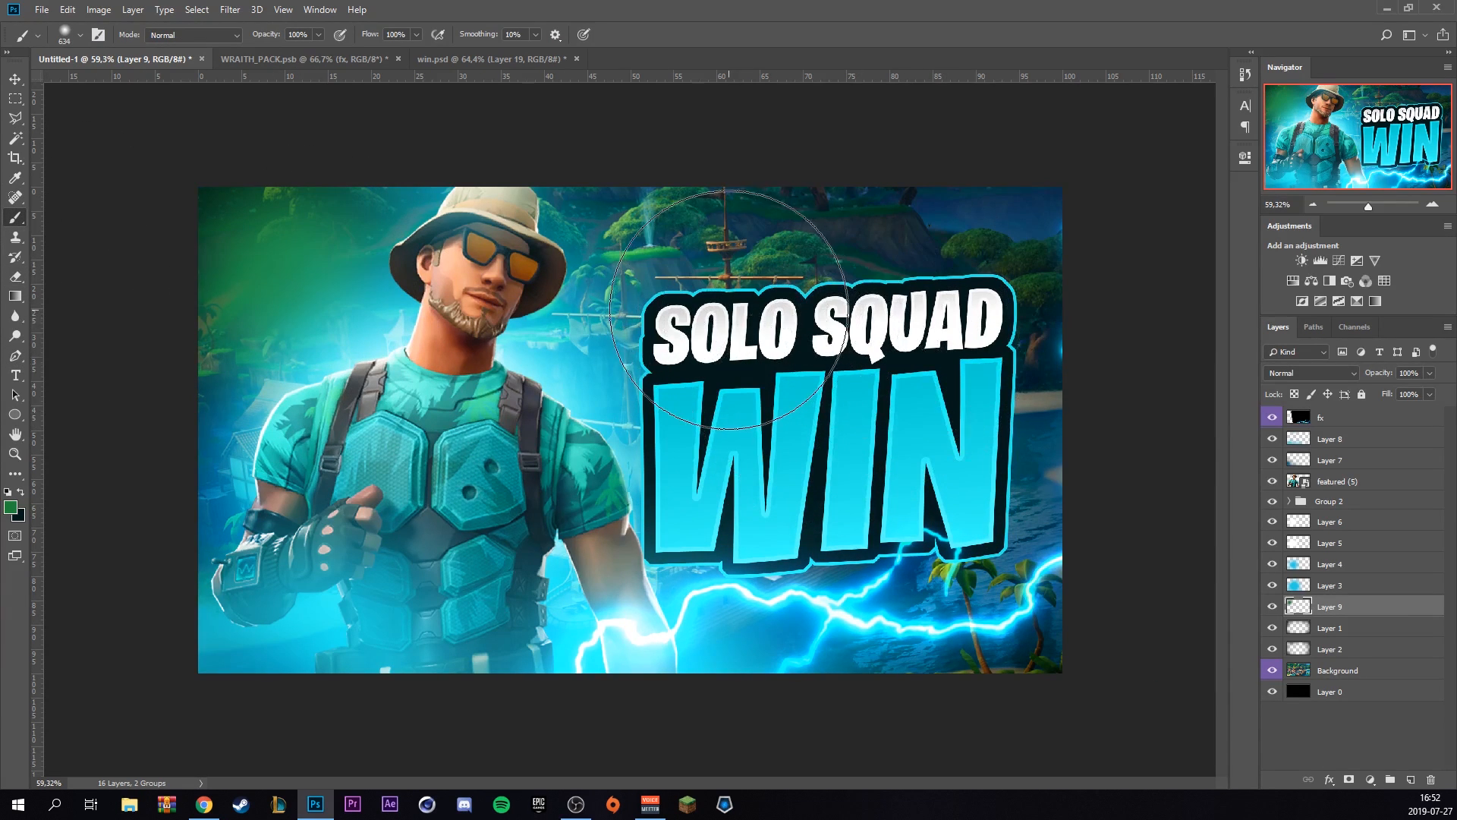
{"action": "left_click_drag", "start_coordinate": [968, 281], "coordinate": [1074, 309]}
{"action": "left_click", "coordinate": [1046, 689]}
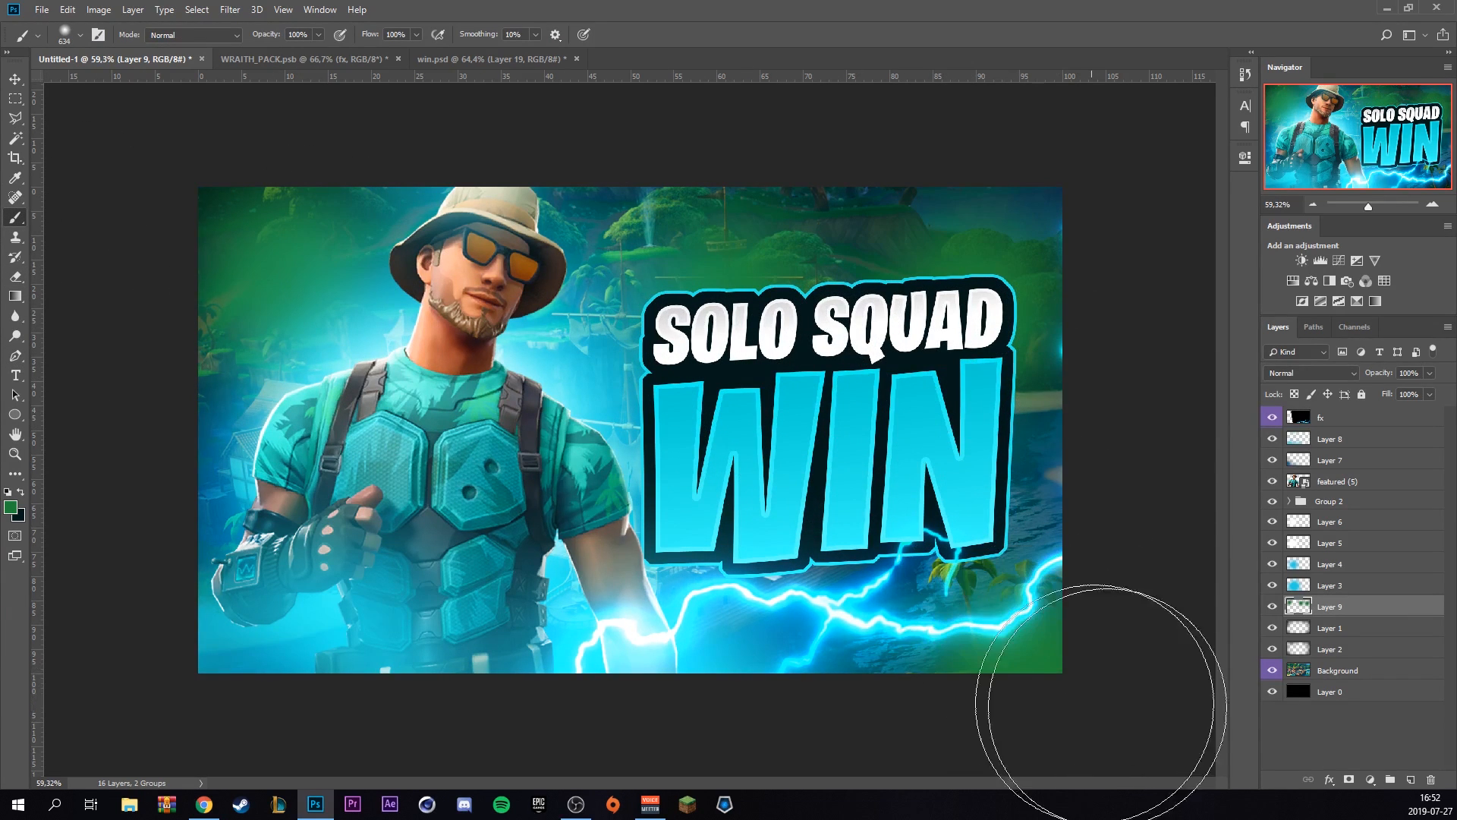
Set the green paint layer's blend mode to Color Dodge and reduce its fill
{"action": "left_click", "coordinate": [1337, 371]}
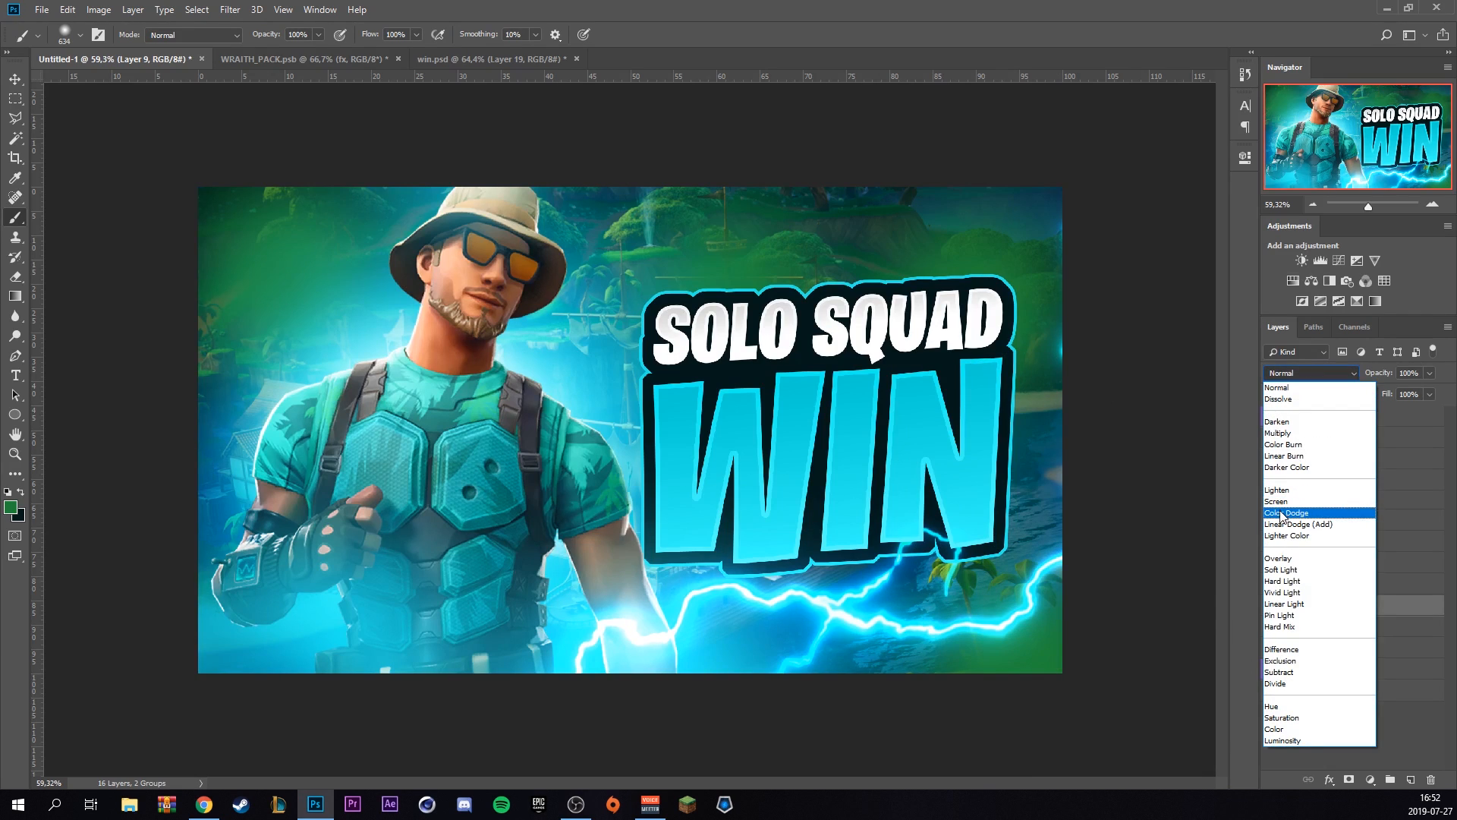
{"action": "left_click", "coordinate": [1291, 524]}
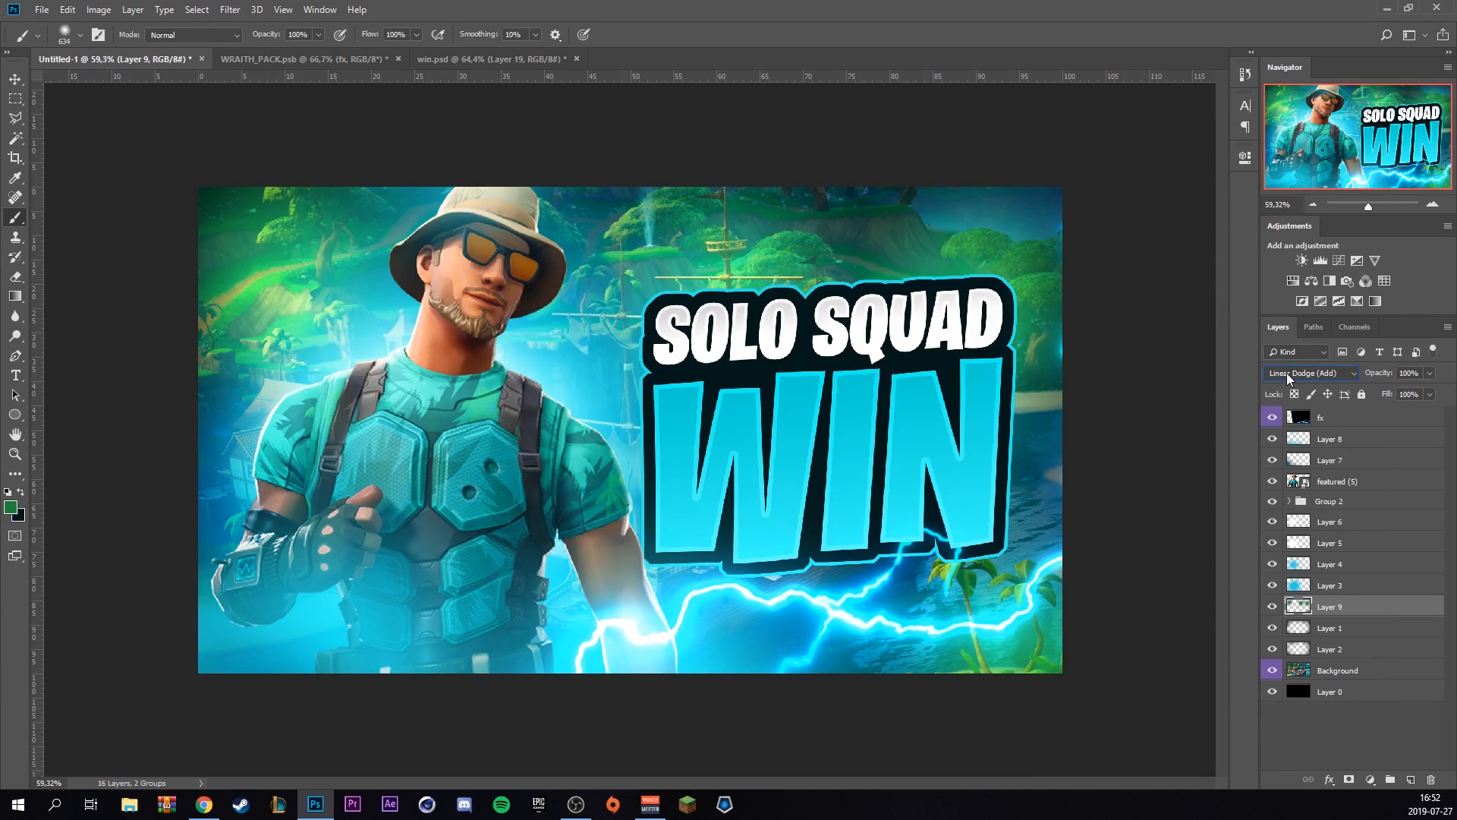
{"action": "scroll", "coordinate": [1298, 373], "scroll_direction": "up", "scroll_amount": 1}
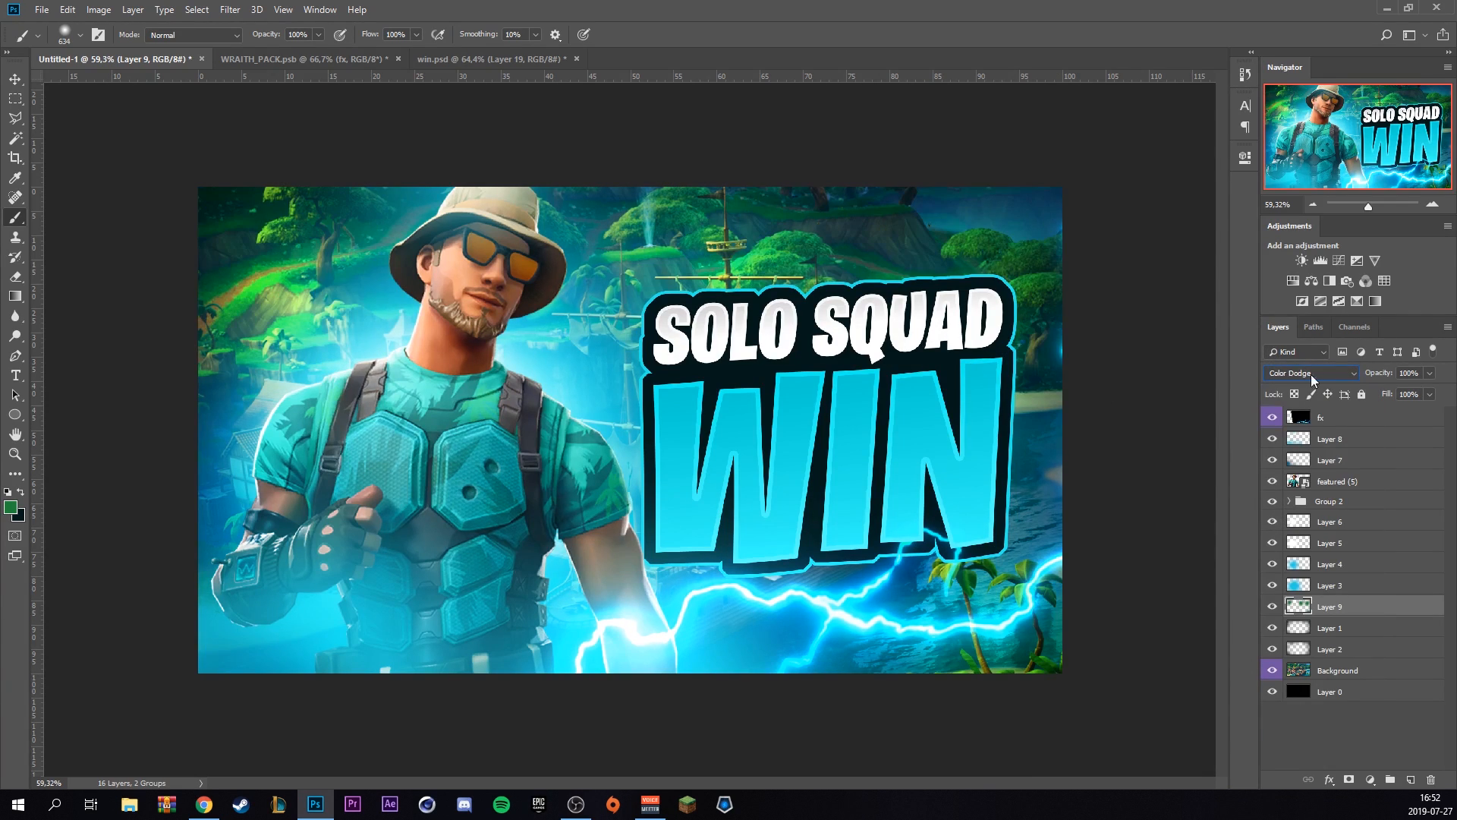
{"action": "left_click", "coordinate": [1432, 395]}
{"action": "mouse_move", "coordinate": [1415, 406]}
{"action": "left_mouse_down"}
{"action": "mouse_move", "coordinate": [1356, 414]}
{"action": "mouse_move", "coordinate": [1389, 414]}
{"action": "left_mouse_up"}
Add a Hue/Saturation adjustment layer clipped to the featured (5) character layer and shift its hue slightly toward blue
{"action": "left_click", "coordinate": [644, 597], "text": "ctrl"}
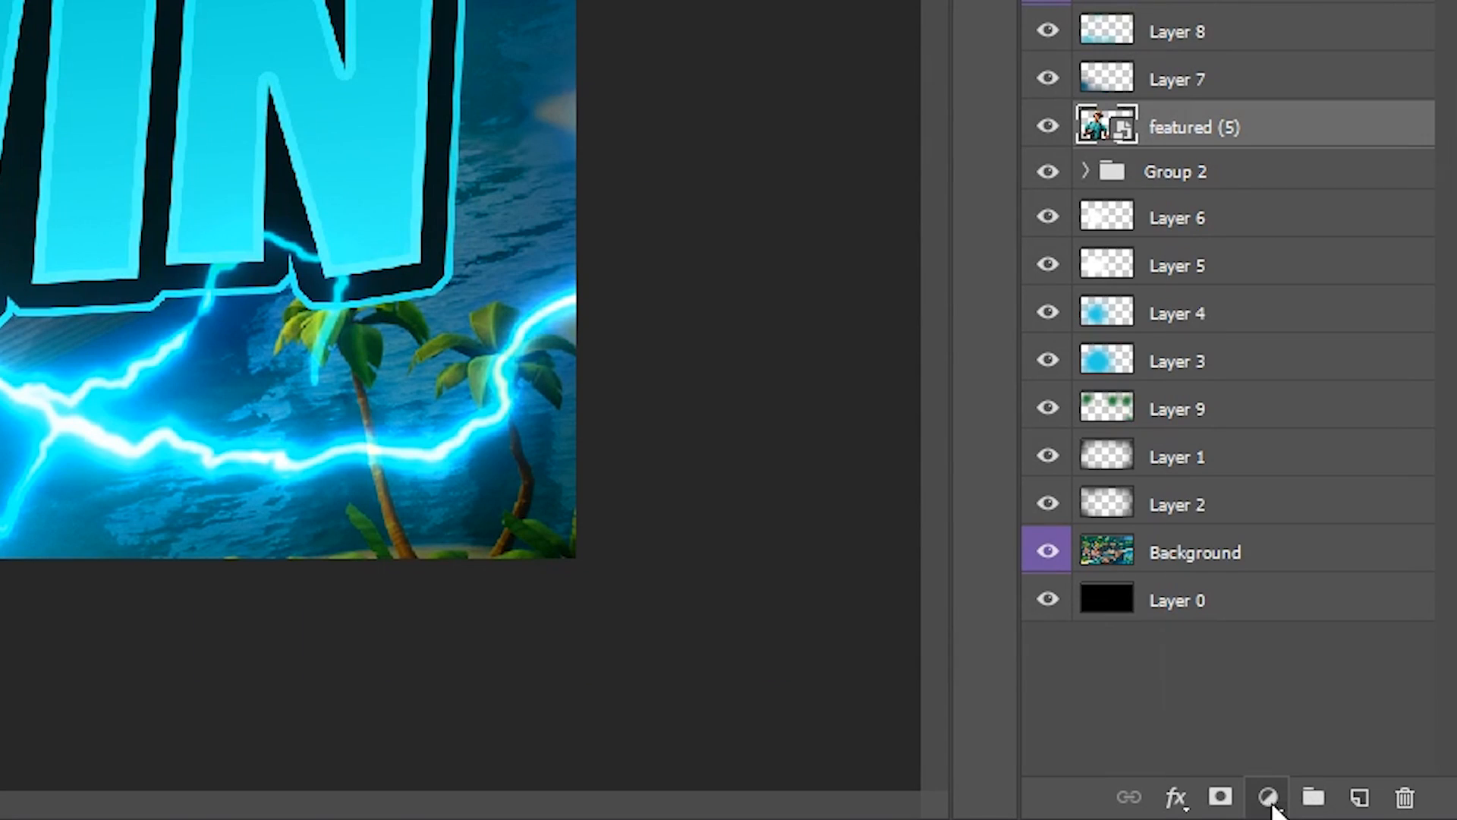
{"action": "left_click", "coordinate": [1371, 780]}
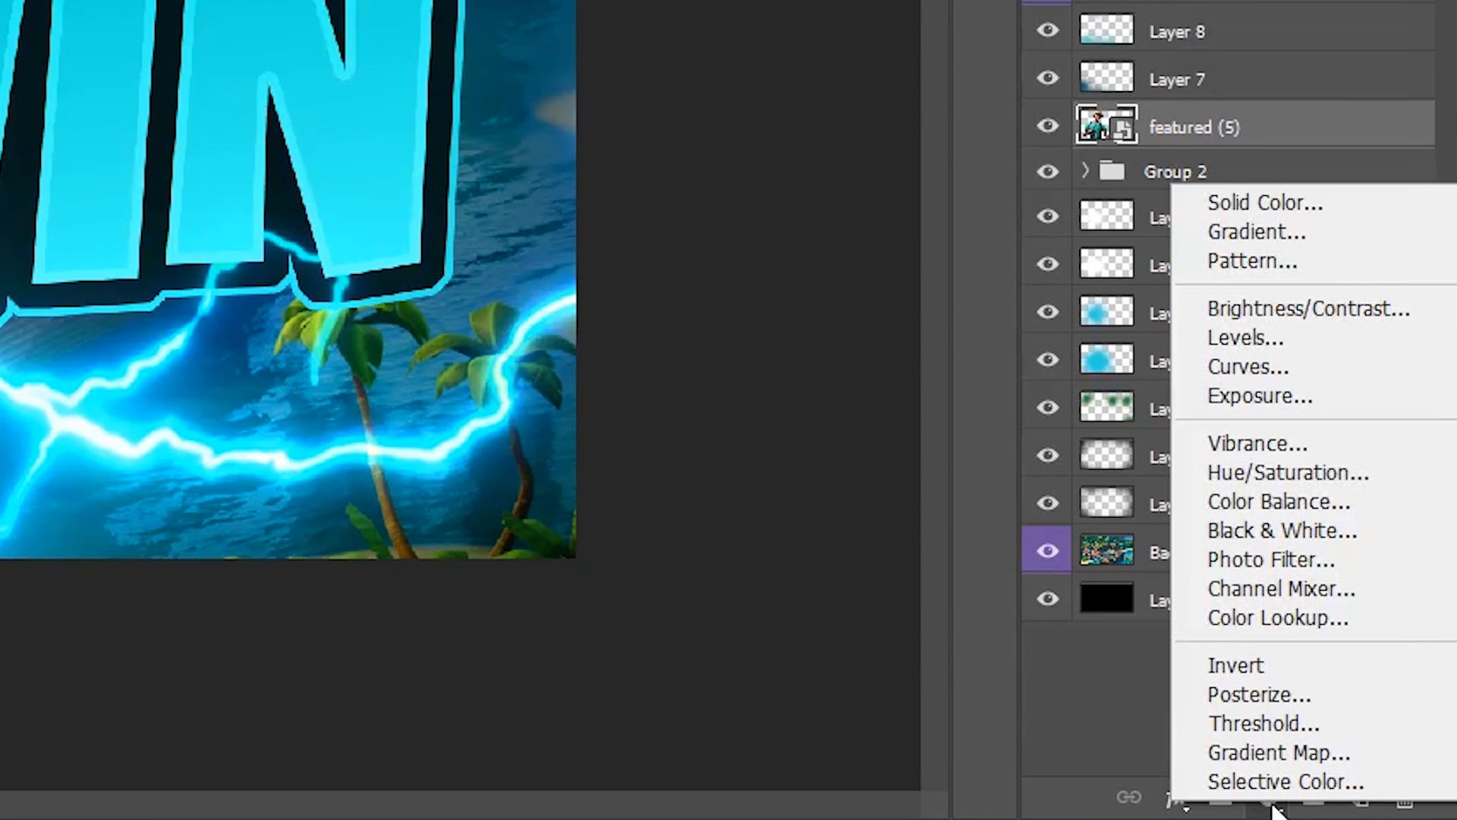
{"action": "left_click", "coordinate": [1332, 478]}
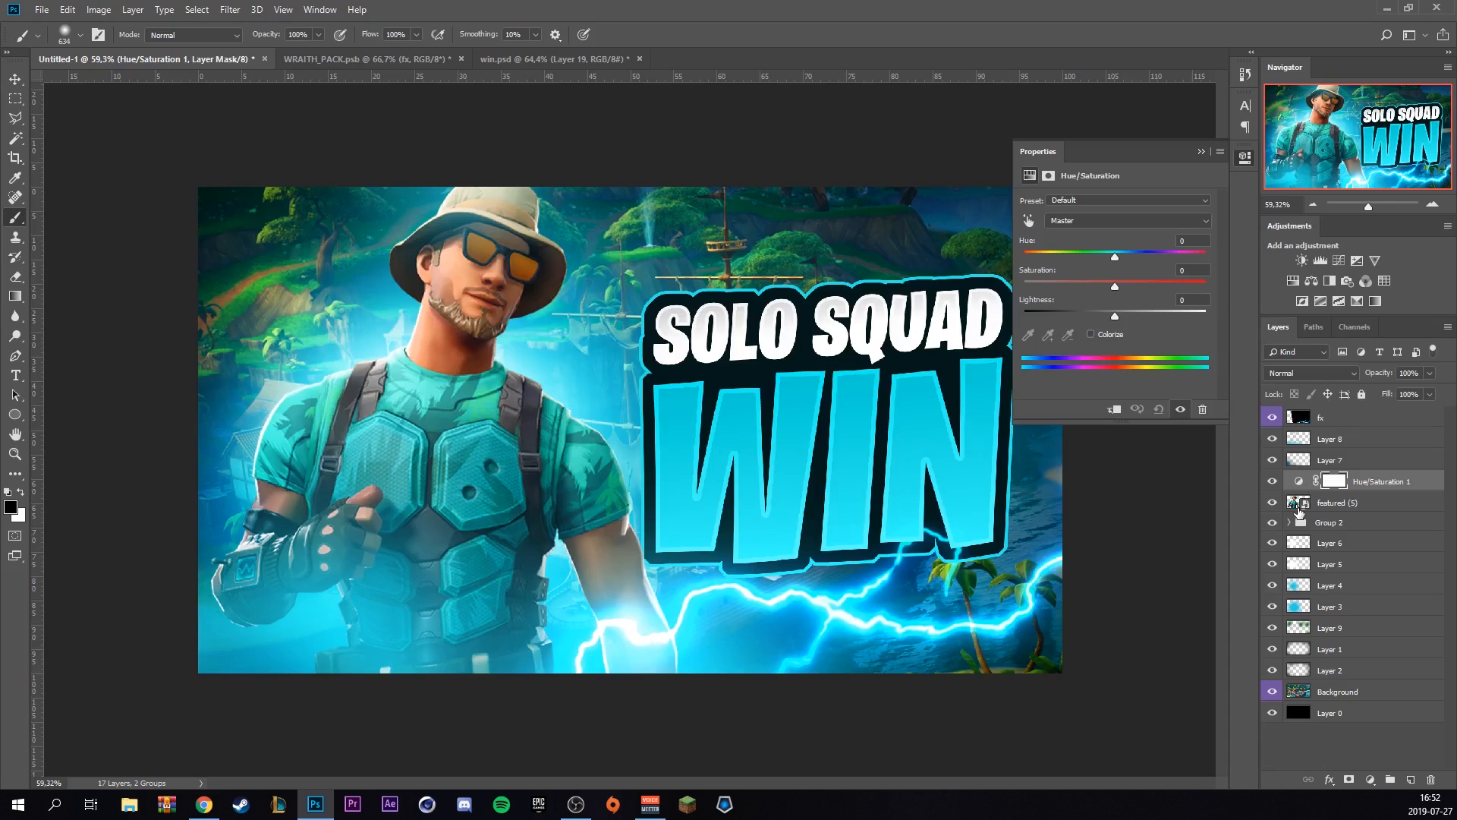
{"action": "right_click", "coordinate": [1427, 486]}
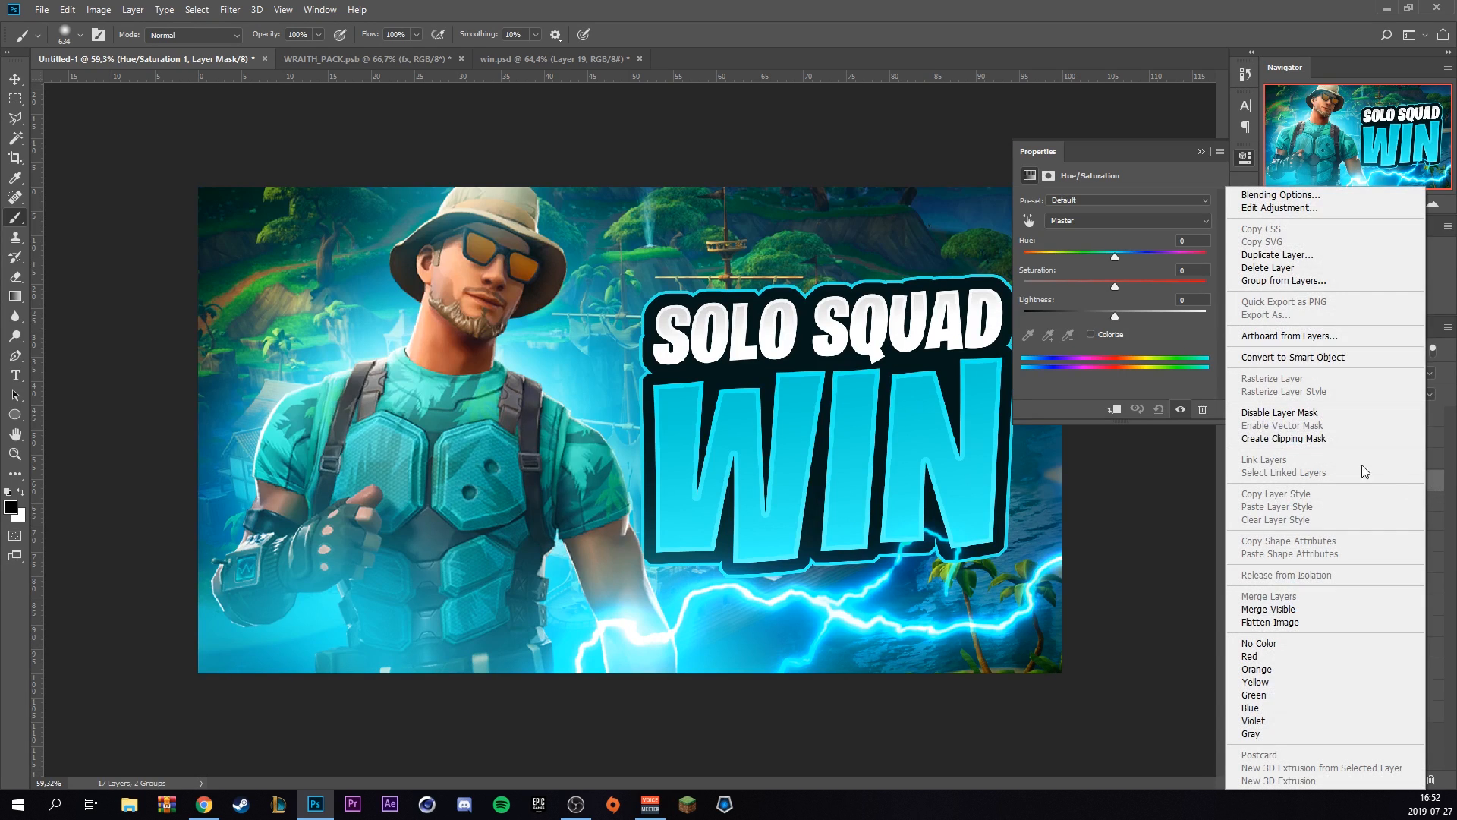
{"action": "left_click", "coordinate": [1321, 440]}
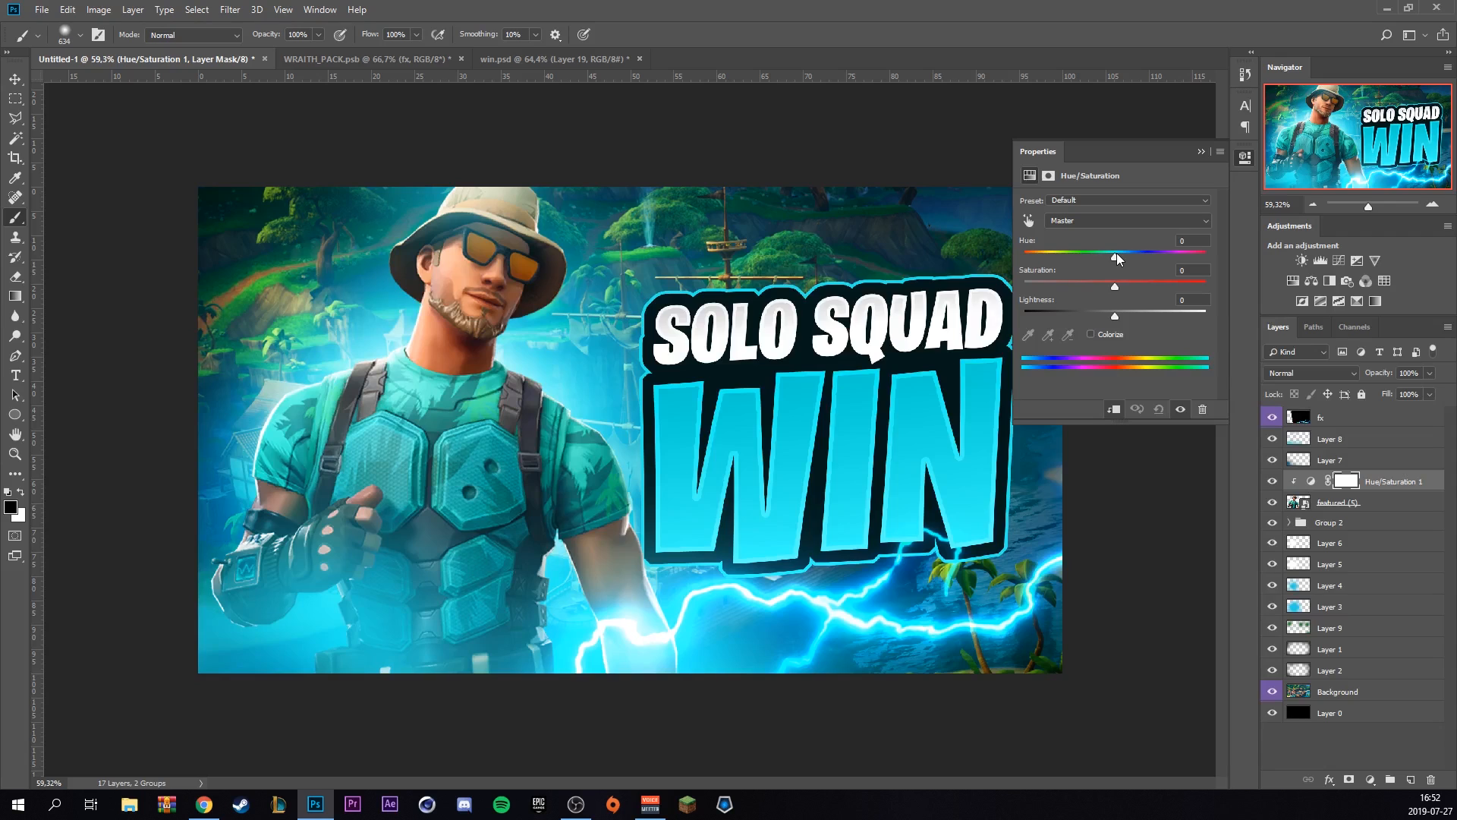
{"action": "left_click_drag", "start_coordinate": [1116, 256], "coordinate": [1120, 258]}
{"action": "left_click", "coordinate": [1201, 151]}
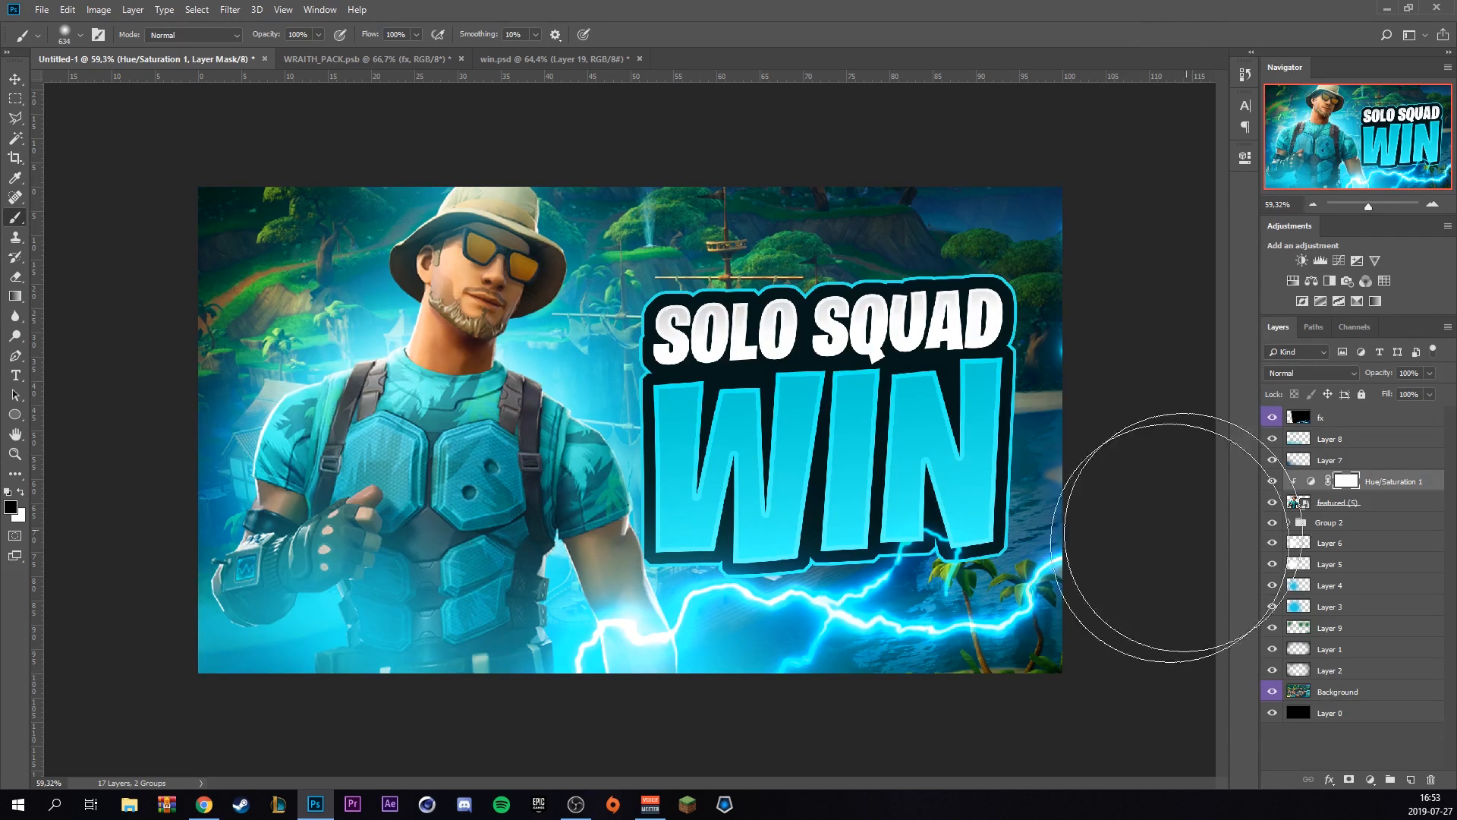
Paint black on the Hue/Saturation layer's mask over the character's arm and face to exclude the skin from the hue shift
{"action": "left_click", "coordinate": [1282, 482]}
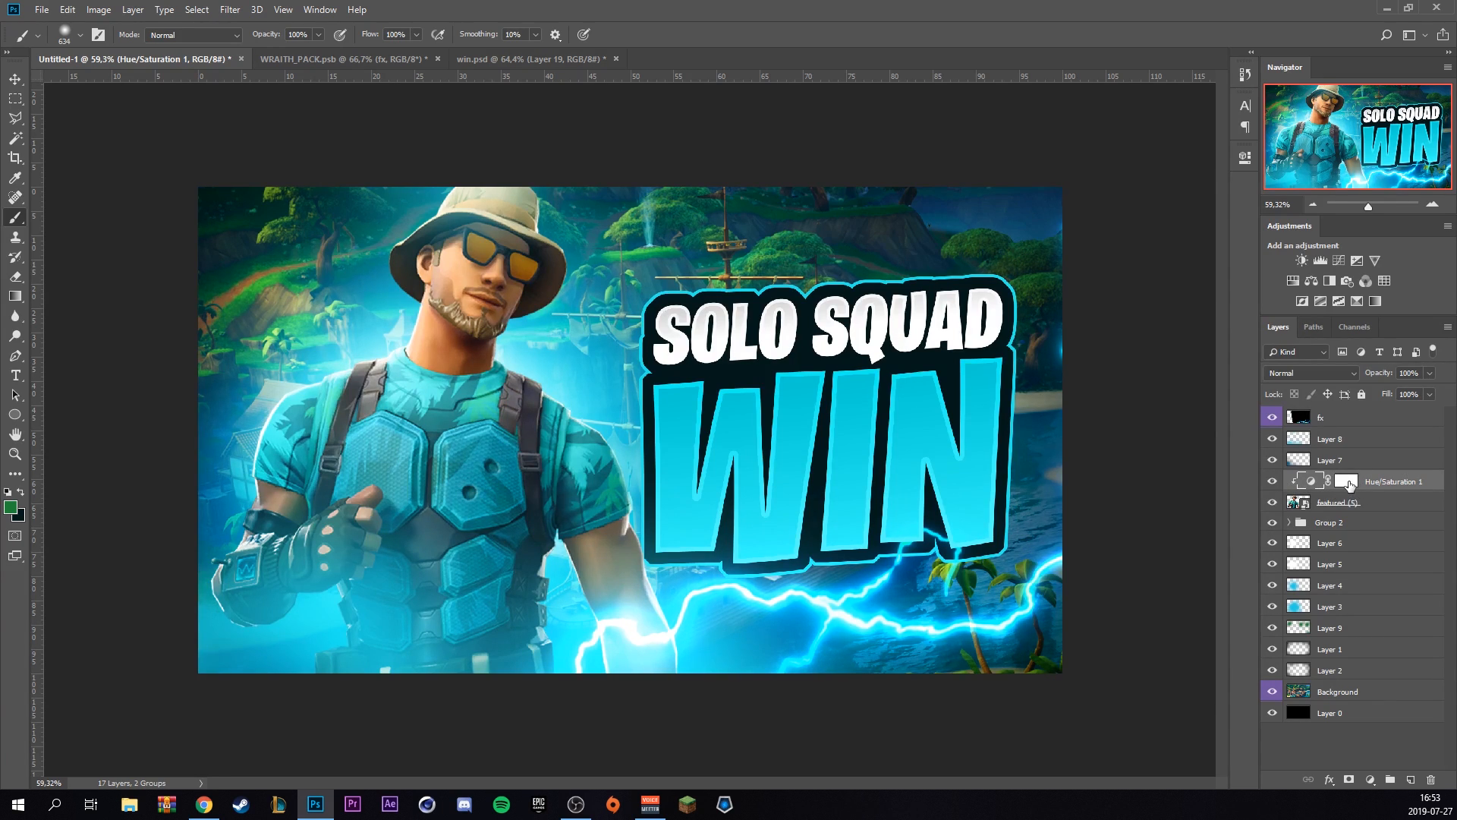
{"action": "left_click", "coordinate": [1348, 482]}
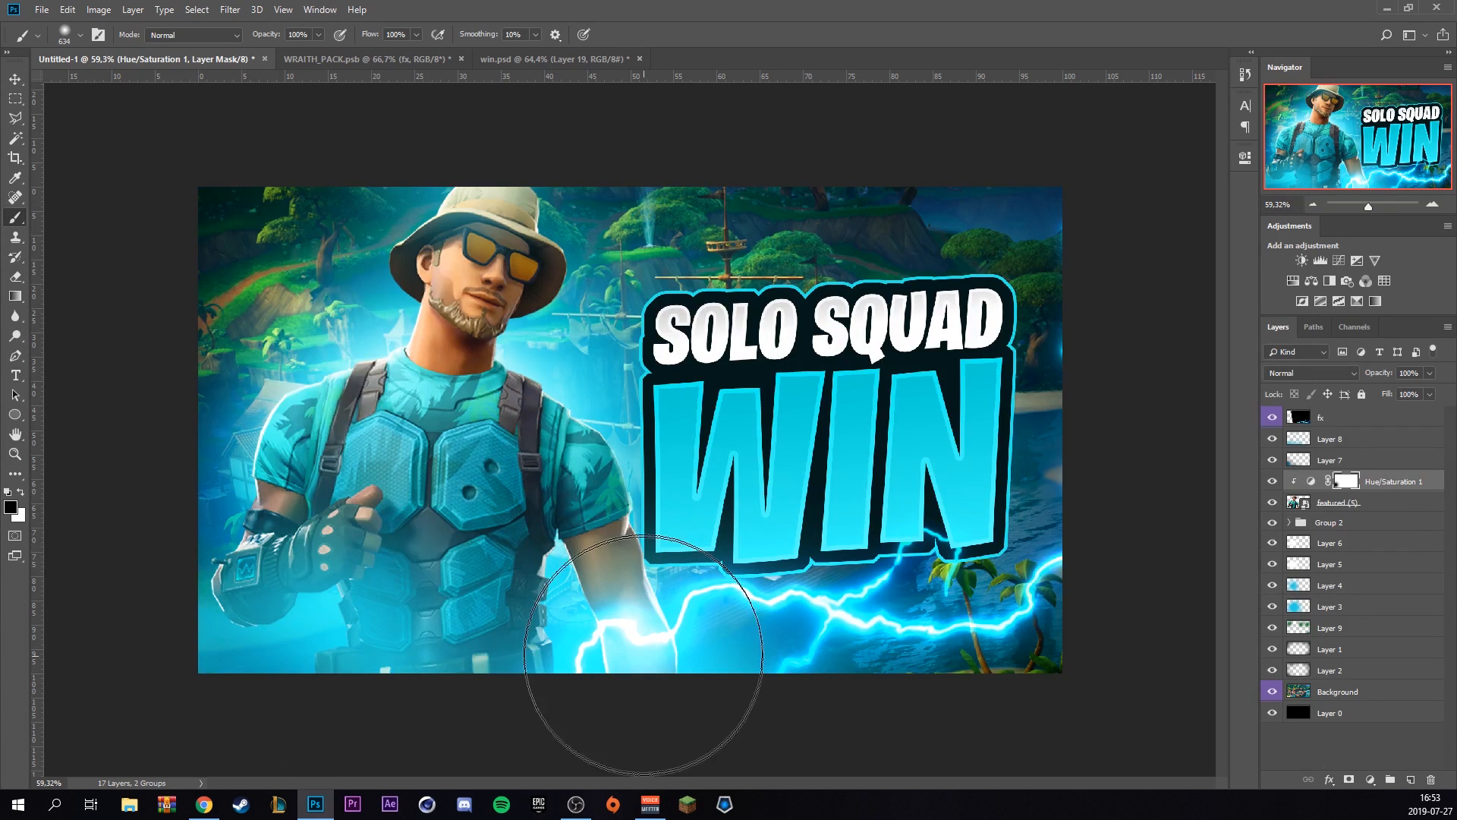
{"action": "left_click", "coordinate": [661, 599]}
{"action": "left_click", "coordinate": [501, 256]}
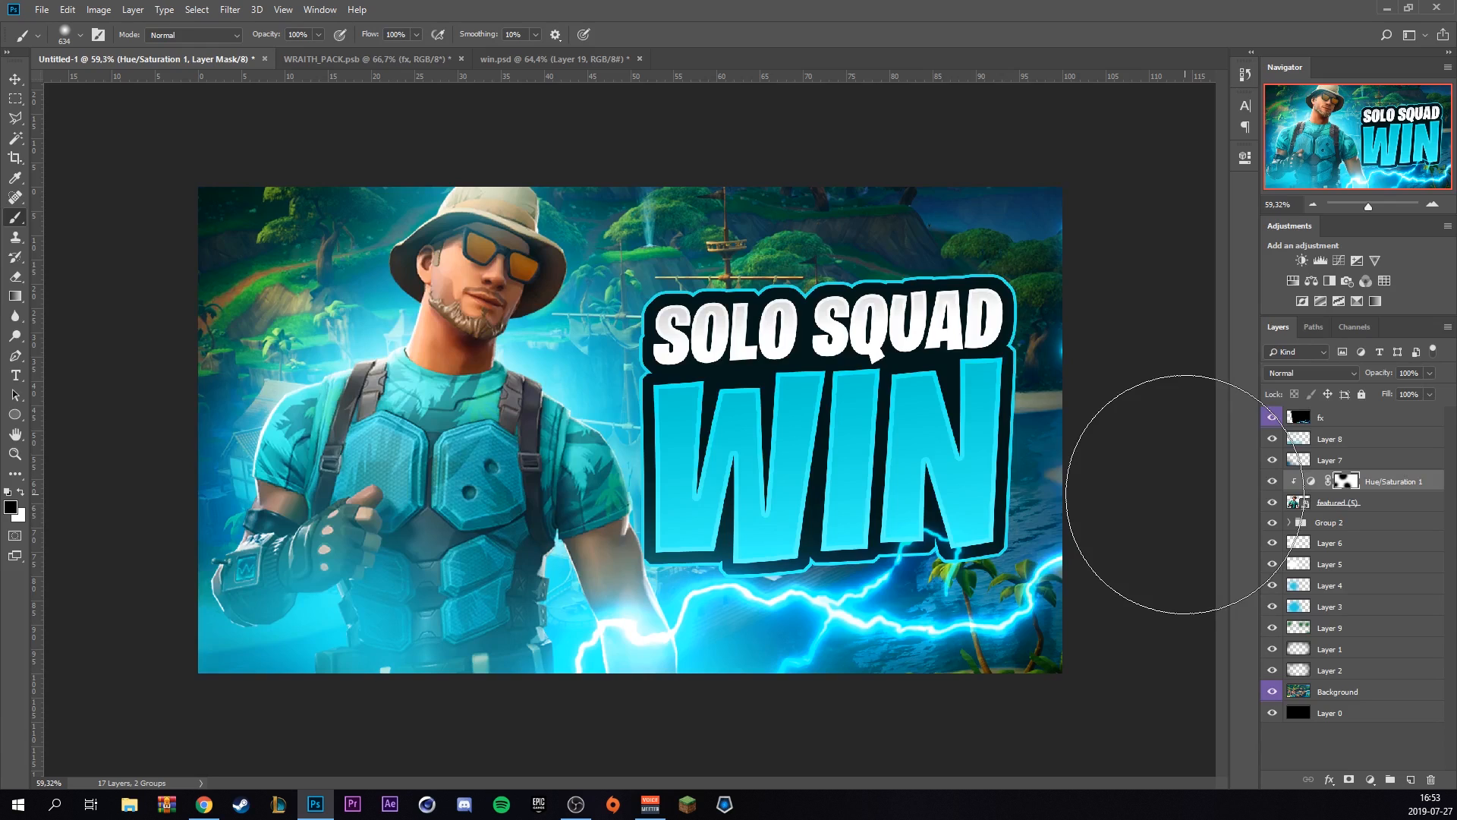
Add a layer clipped to the character and paint soft black shading over the lower torso, gloved hand and forearms
{"action": "left_click", "coordinate": [1413, 778]}
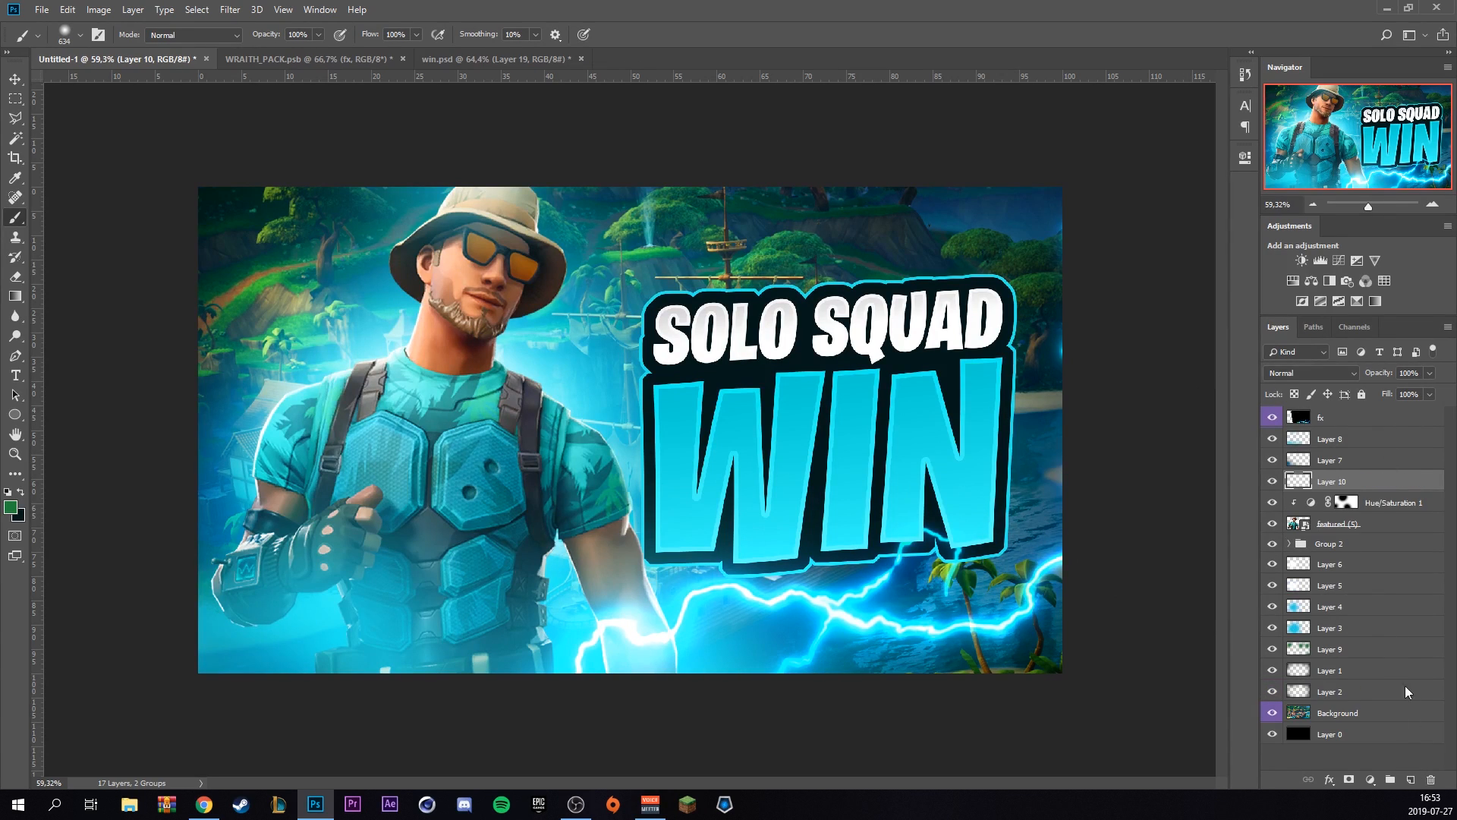
{"action": "right_click", "coordinate": [1395, 484]}
{"action": "left_click", "coordinate": [1337, 442]}
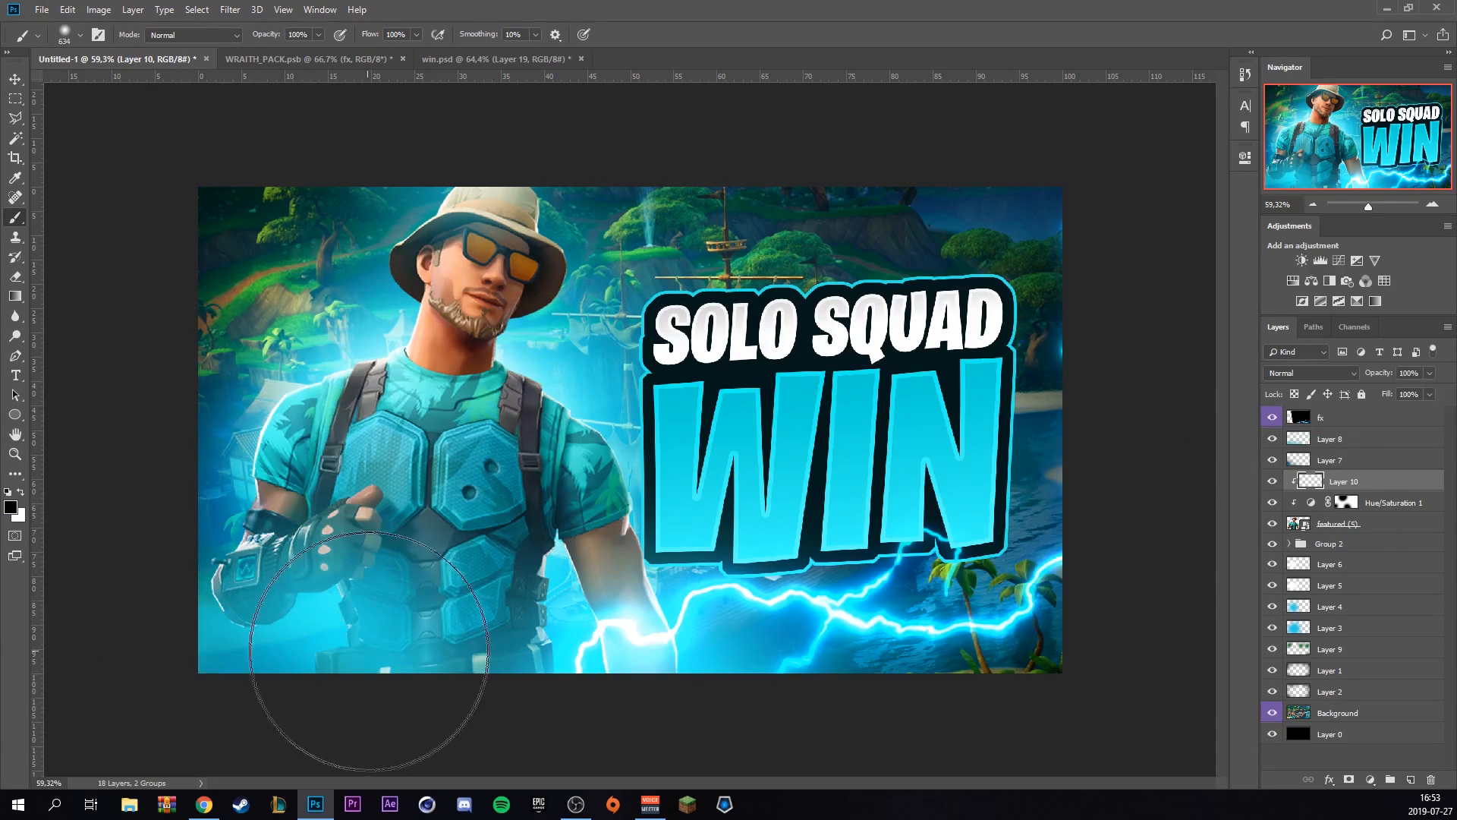
{"action": "left_click_drag", "start_coordinate": [464, 598], "coordinate": [503, 605]}
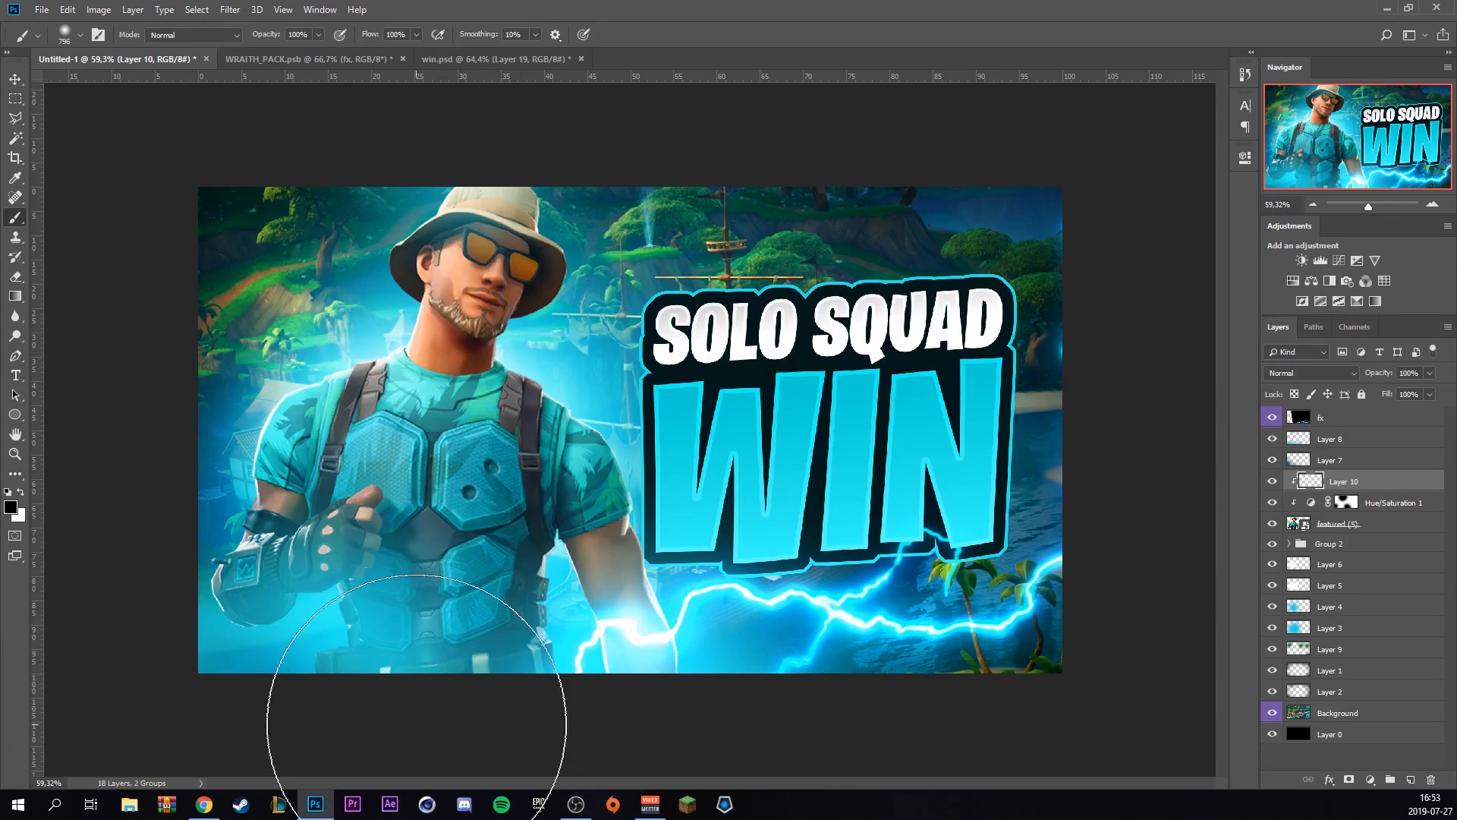
{"action": "left_click", "coordinate": [447, 702]}
{"action": "left_click", "coordinate": [169, 639]}
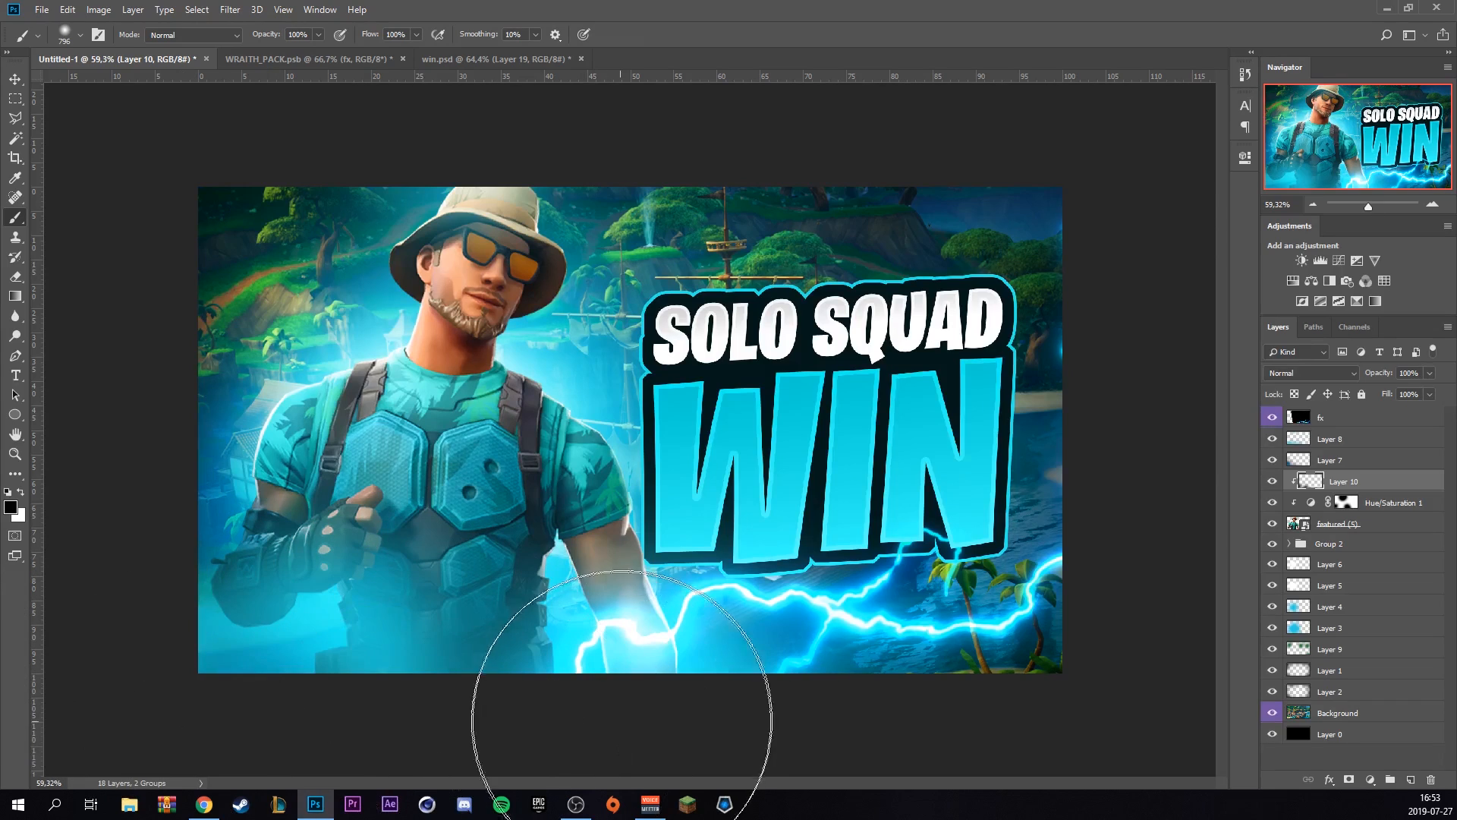
{"action": "left_click", "coordinate": [594, 737]}
{"action": "left_click", "coordinate": [807, 514]}
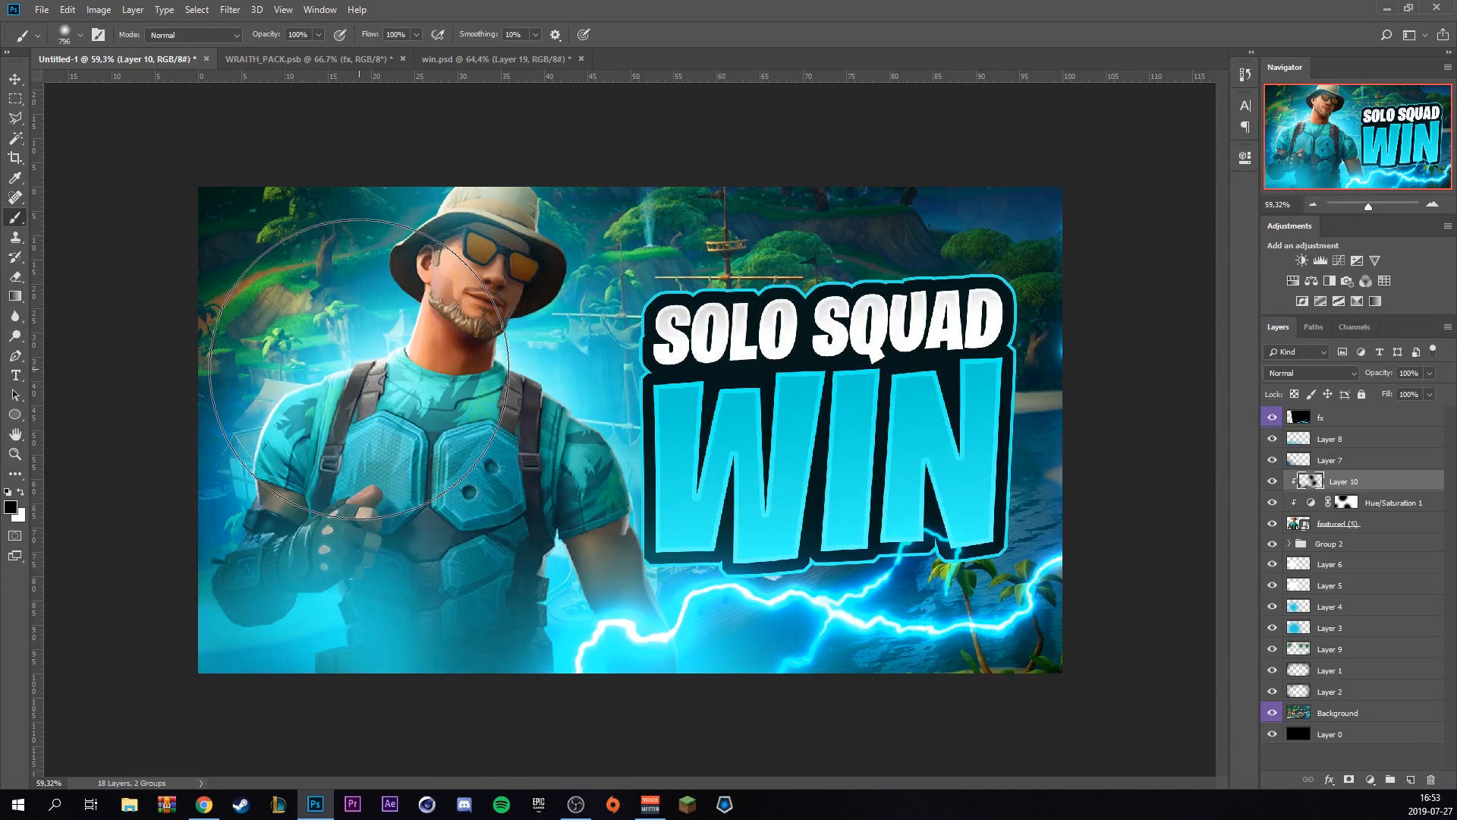
Paint soft white highlights along both of the character's shoulders on the clipped shading layer
{"action": "key", "text": "x"}
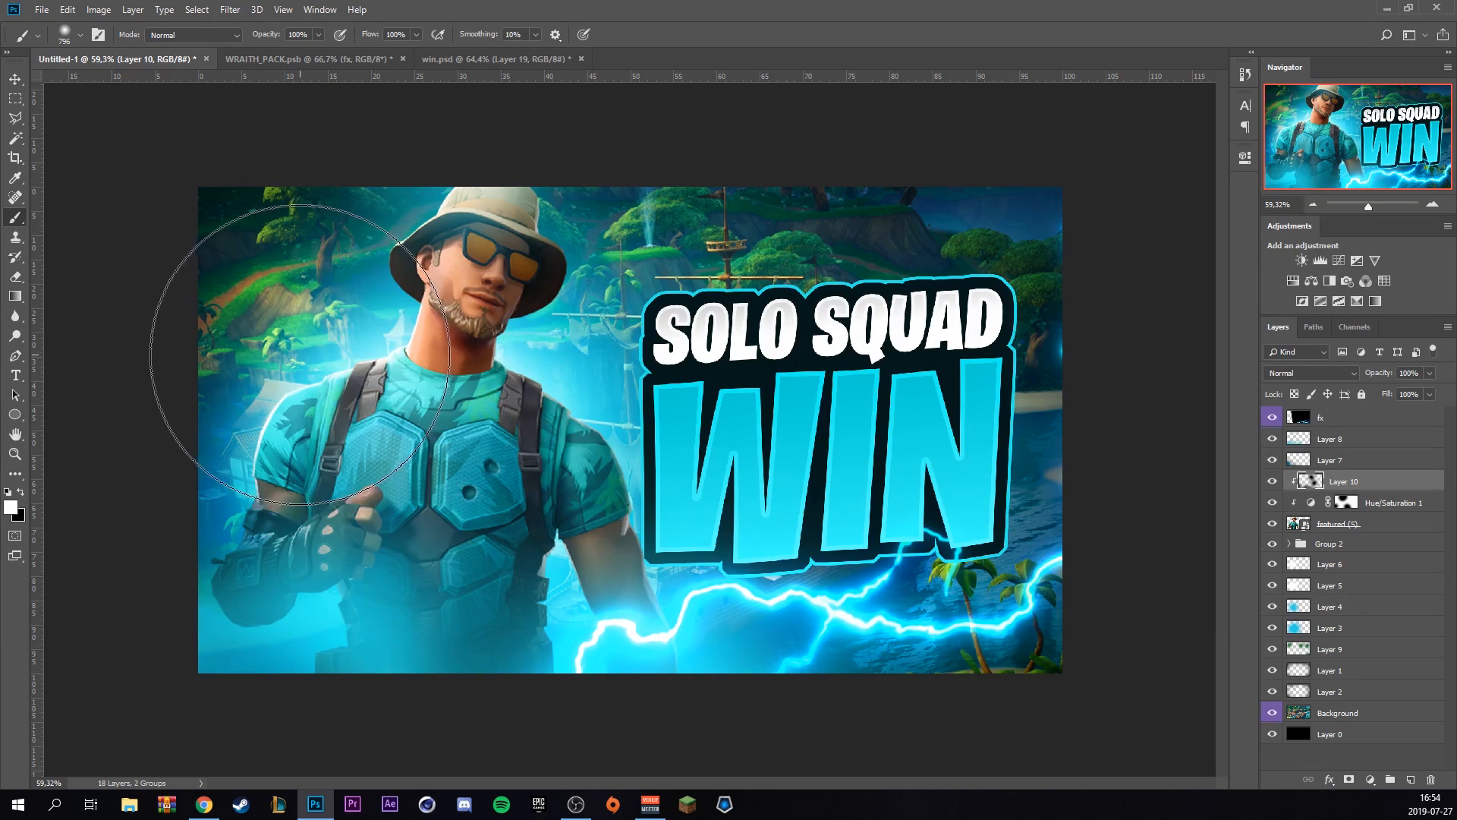
{"action": "mouse_move", "coordinate": [279, 340]}
{"action": "left_mouse_down"}
{"action": "mouse_move", "coordinate": [292, 340]}
{"action": "mouse_move", "coordinate": [241, 340]}
{"action": "left_mouse_up"}
{"action": "left_click", "coordinate": [295, 366]}
{"action": "left_click", "coordinate": [244, 380]}
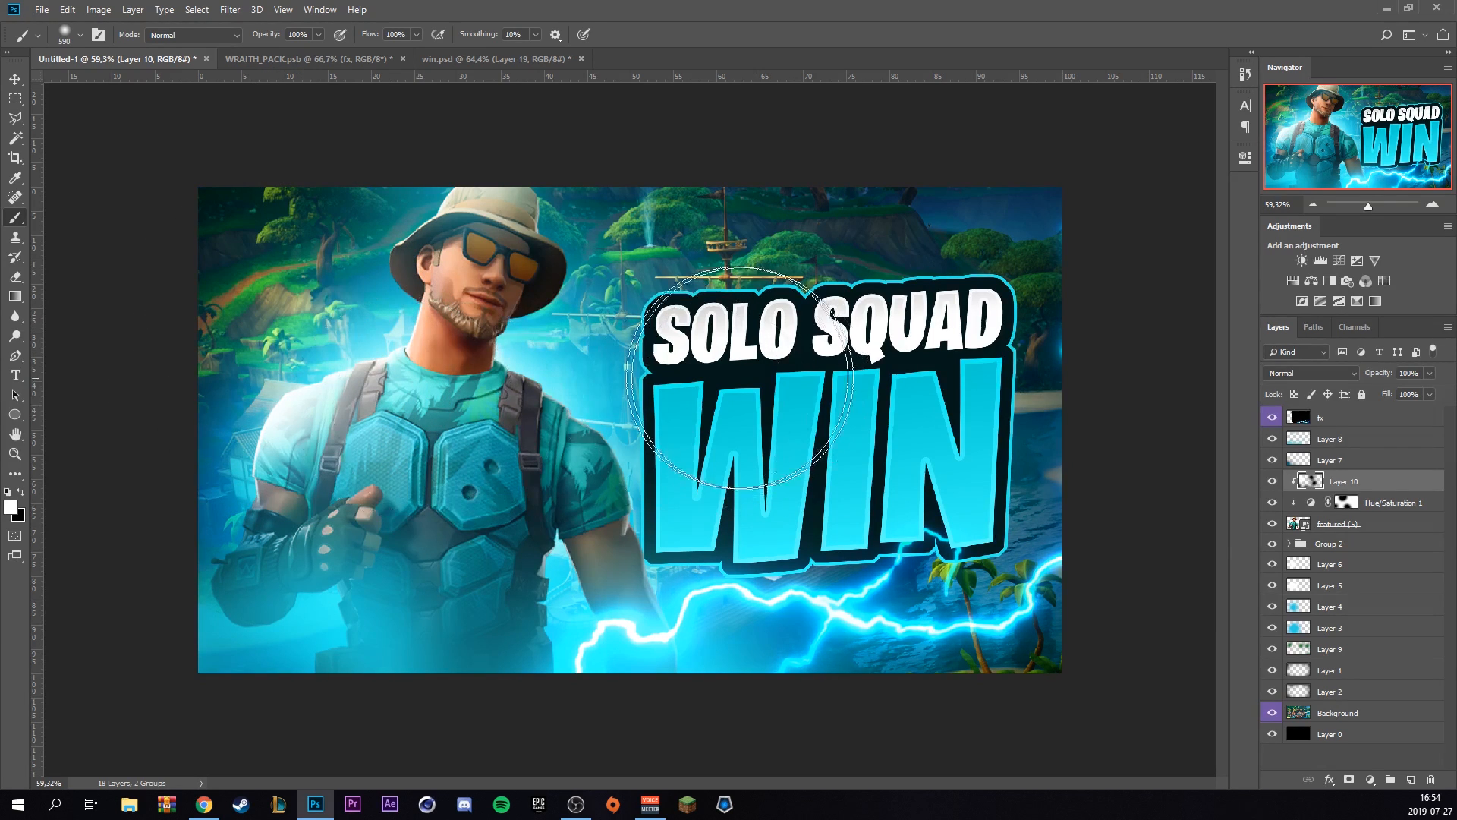
{"action": "left_click", "coordinate": [663, 387]}
{"action": "left_click", "coordinate": [663, 387]}
Set the clipped shading layer's blend mode to Overlay and its fill to 70%
{"action": "left_click", "coordinate": [1303, 372]}
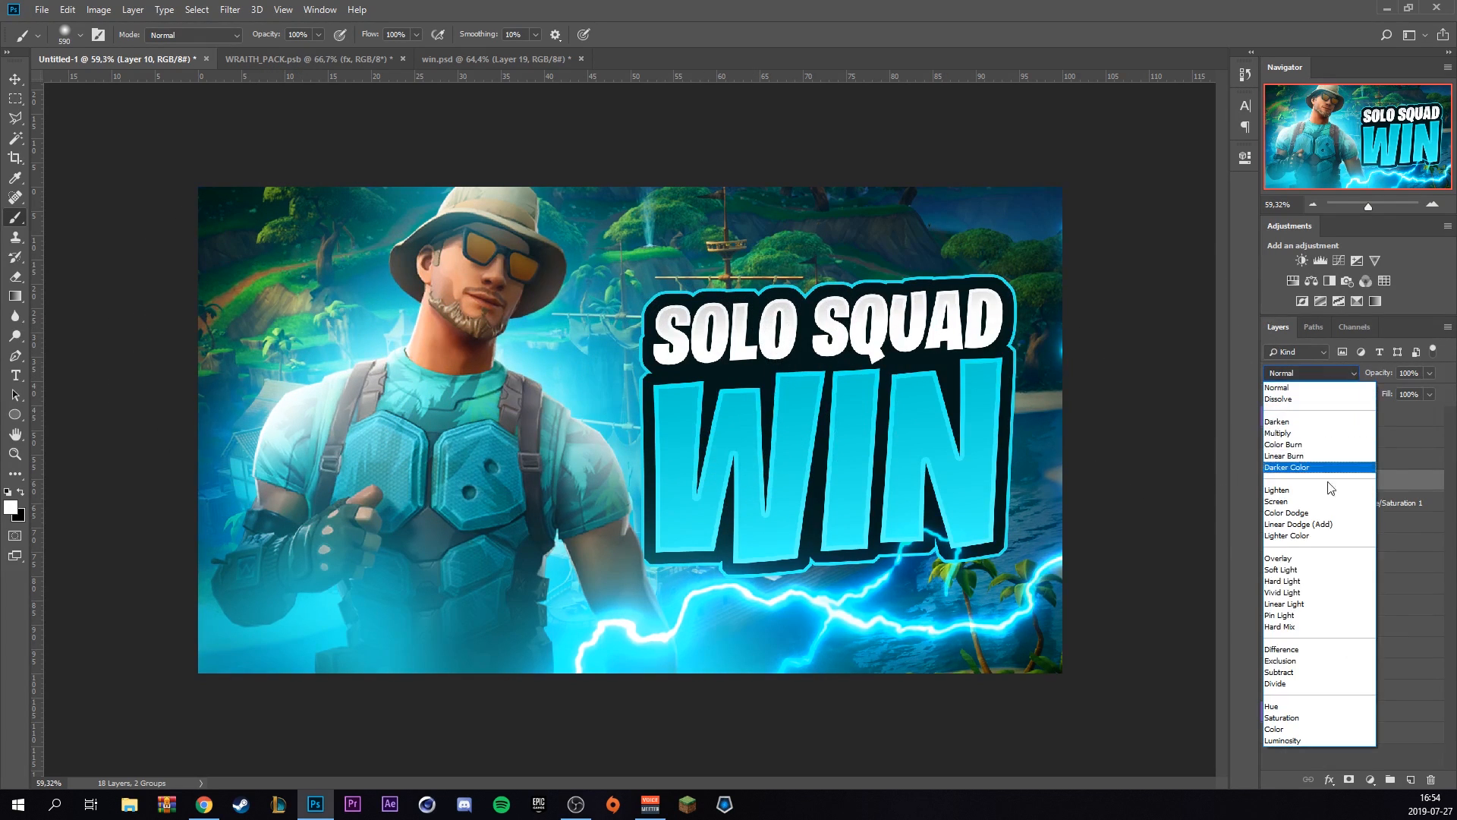
{"action": "left_click", "coordinate": [1306, 562]}
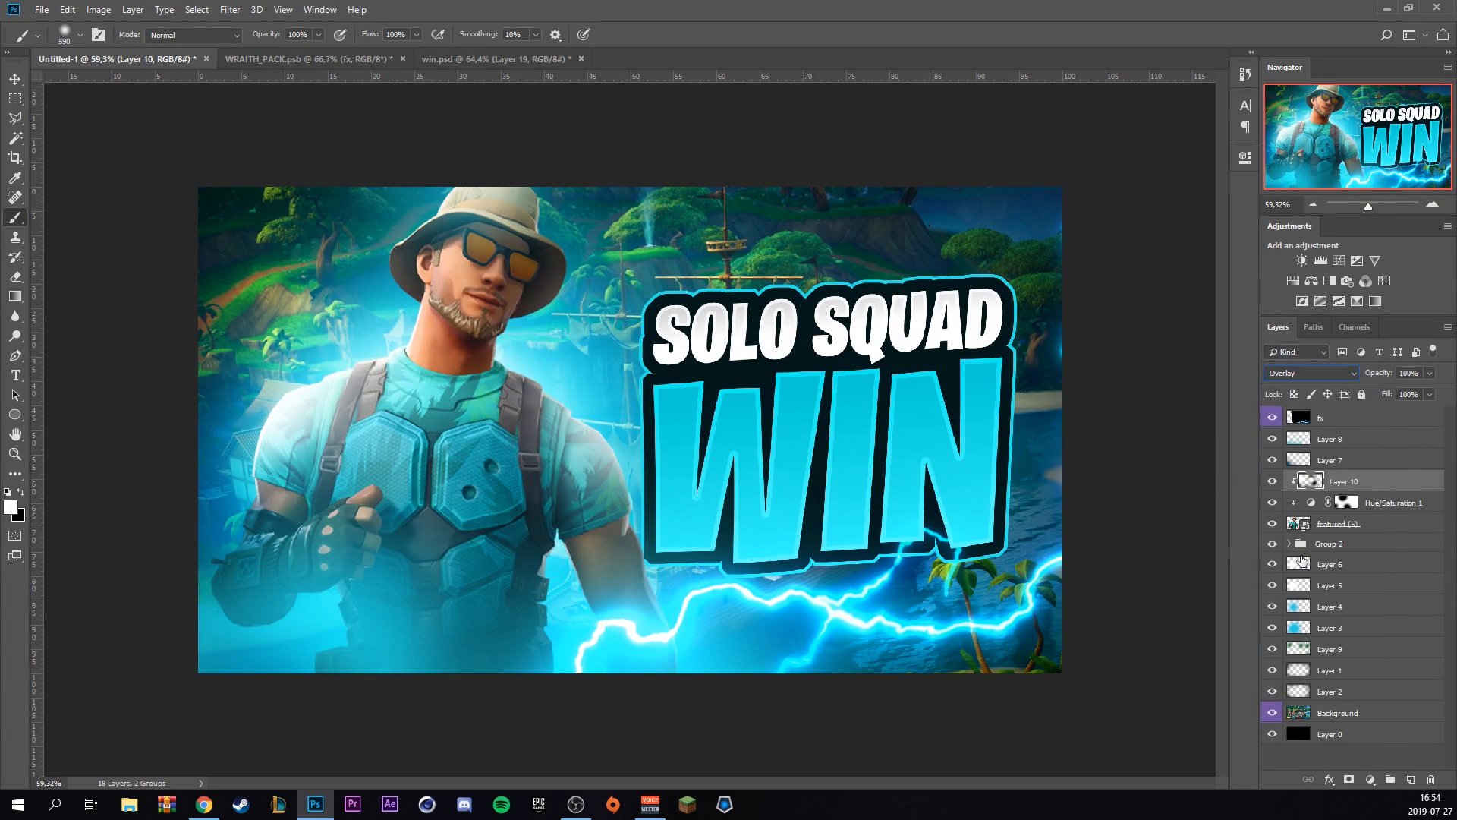
{"action": "left_click", "coordinate": [1414, 412]}
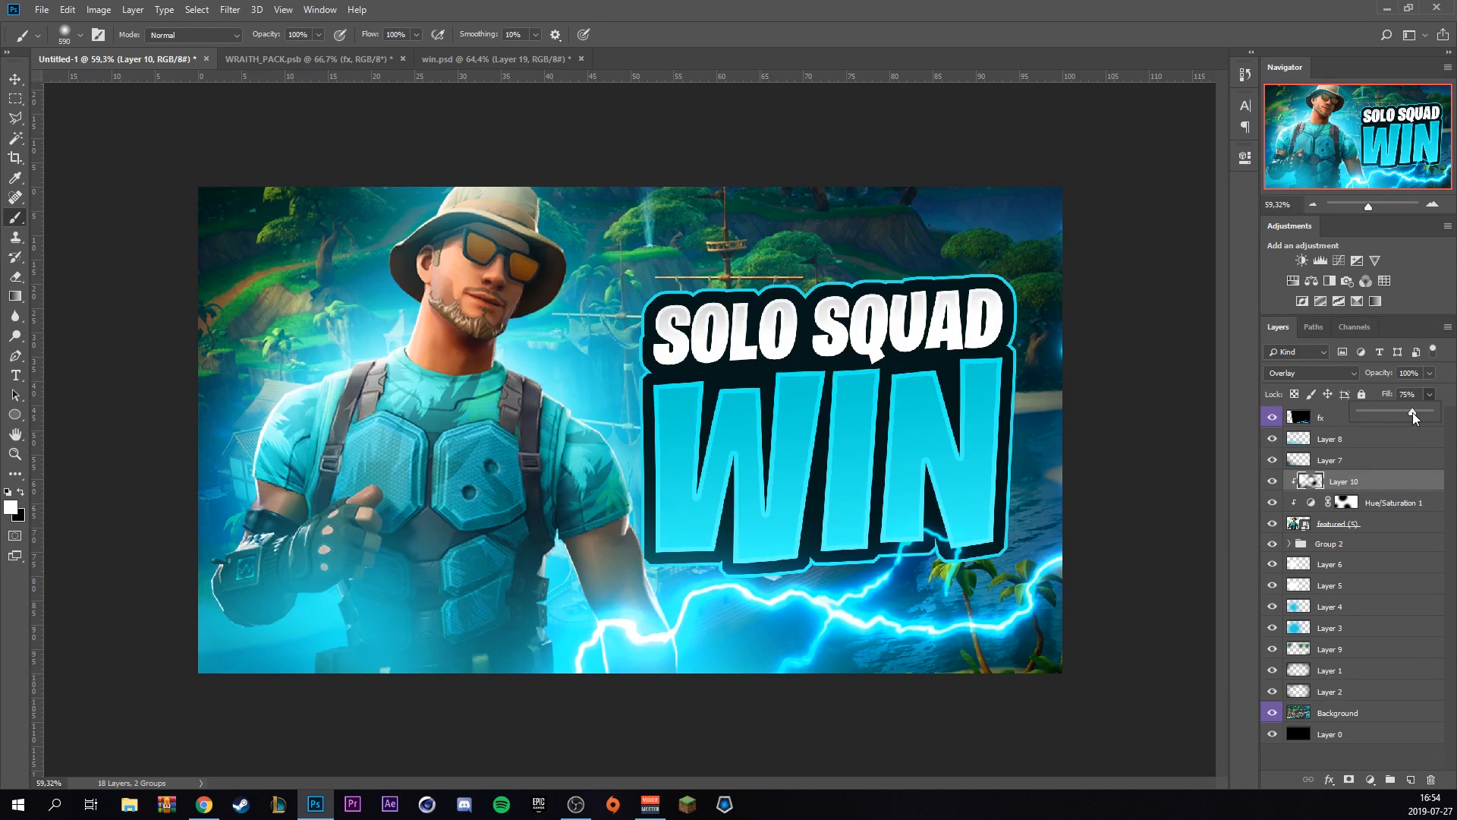
{"action": "mouse_move", "coordinate": [1410, 411]}
{"action": "left_mouse_down"}
{"action": "mouse_move", "coordinate": [1336, 402]}
{"action": "mouse_move", "coordinate": [1408, 414]}
{"action": "left_mouse_up"}
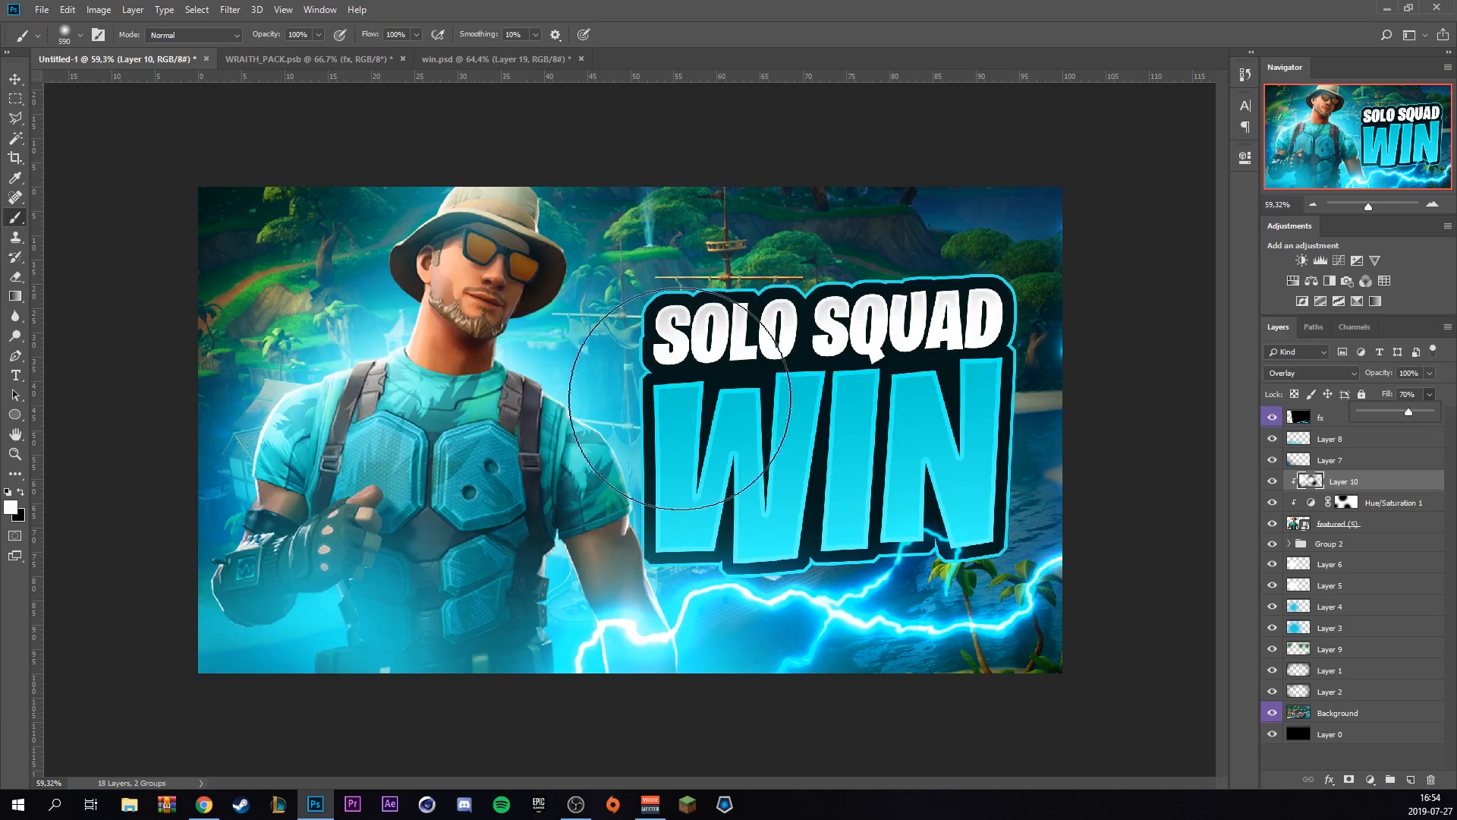
Add a new layer above the shading layer and sample the sunglasses' orange as the brush colour
{"action": "left_click", "coordinate": [1410, 781]}
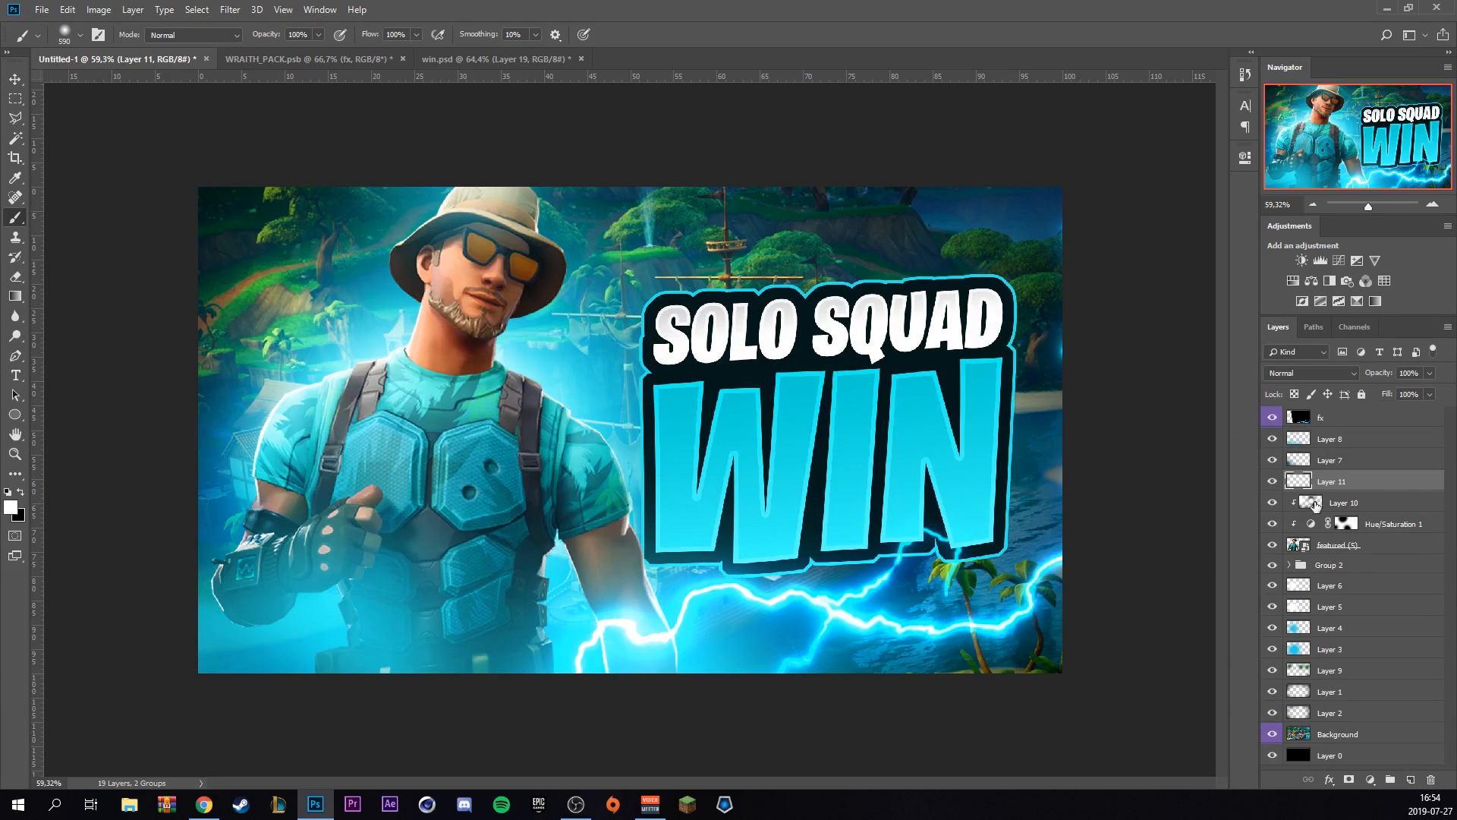
{"action": "left_click", "coordinate": [10, 506]}
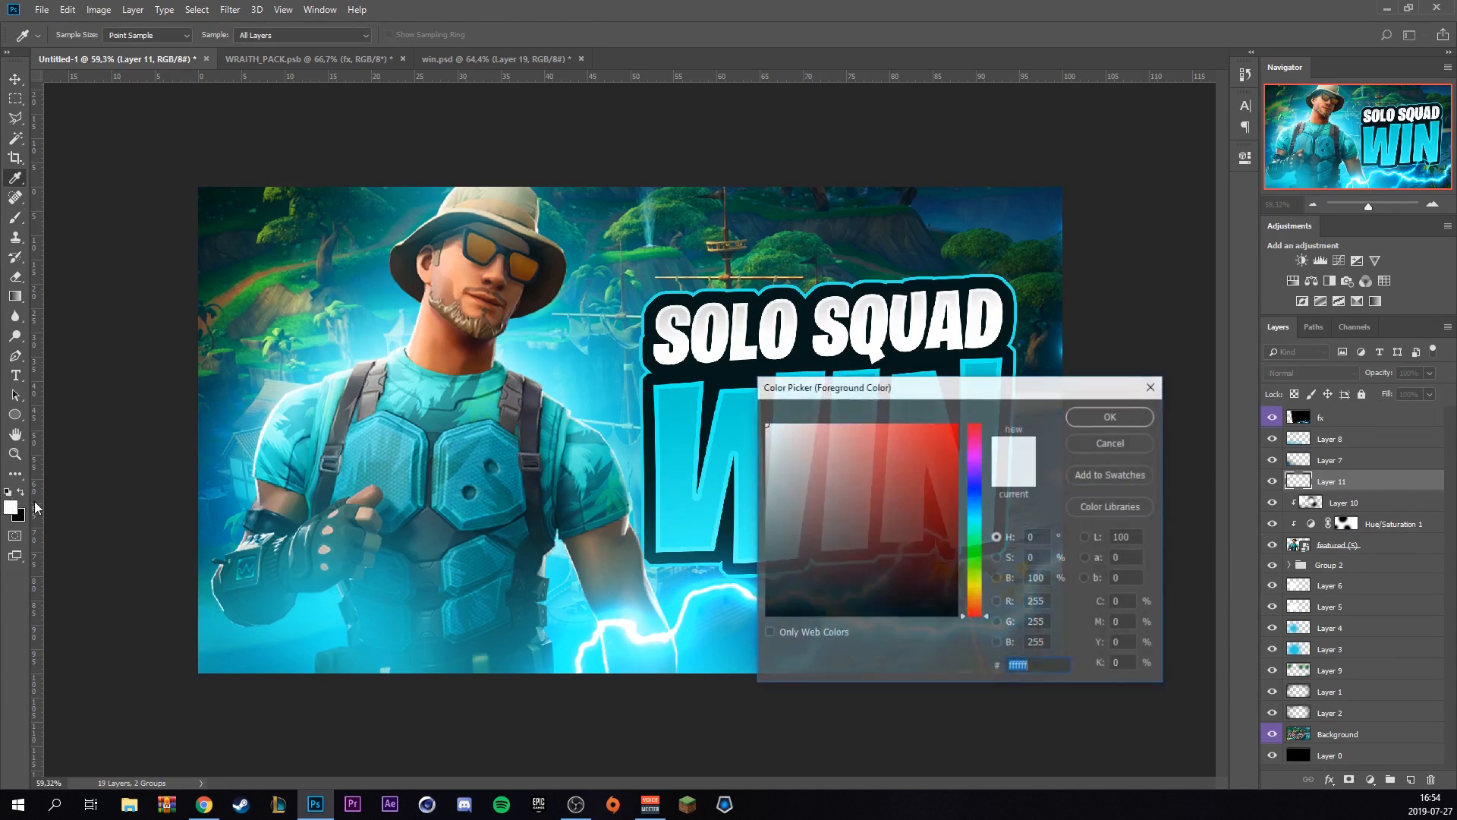
{"action": "left_click", "coordinate": [482, 250]}
{"action": "key", "text": "Return"}
{"action": "key", "text": "b"}
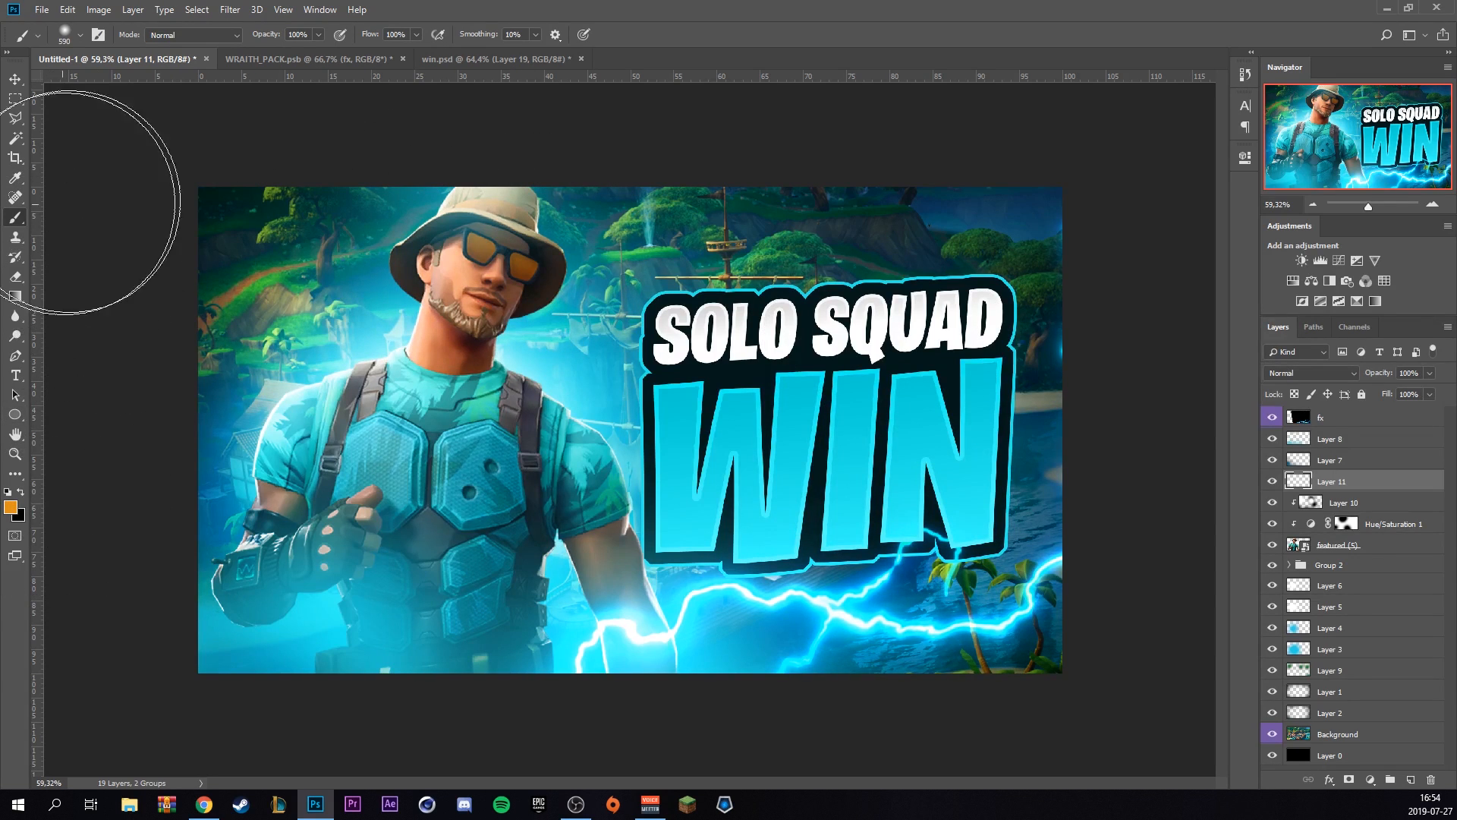
Paint a soft orange glow over both lenses of the character's sunglasses
{"action": "scroll", "coordinate": [440, 173], "scroll_direction": "up", "scroll_amount": 5}
{"action": "left_click_drag", "start_coordinate": [497, 221], "coordinate": [206, 218]}
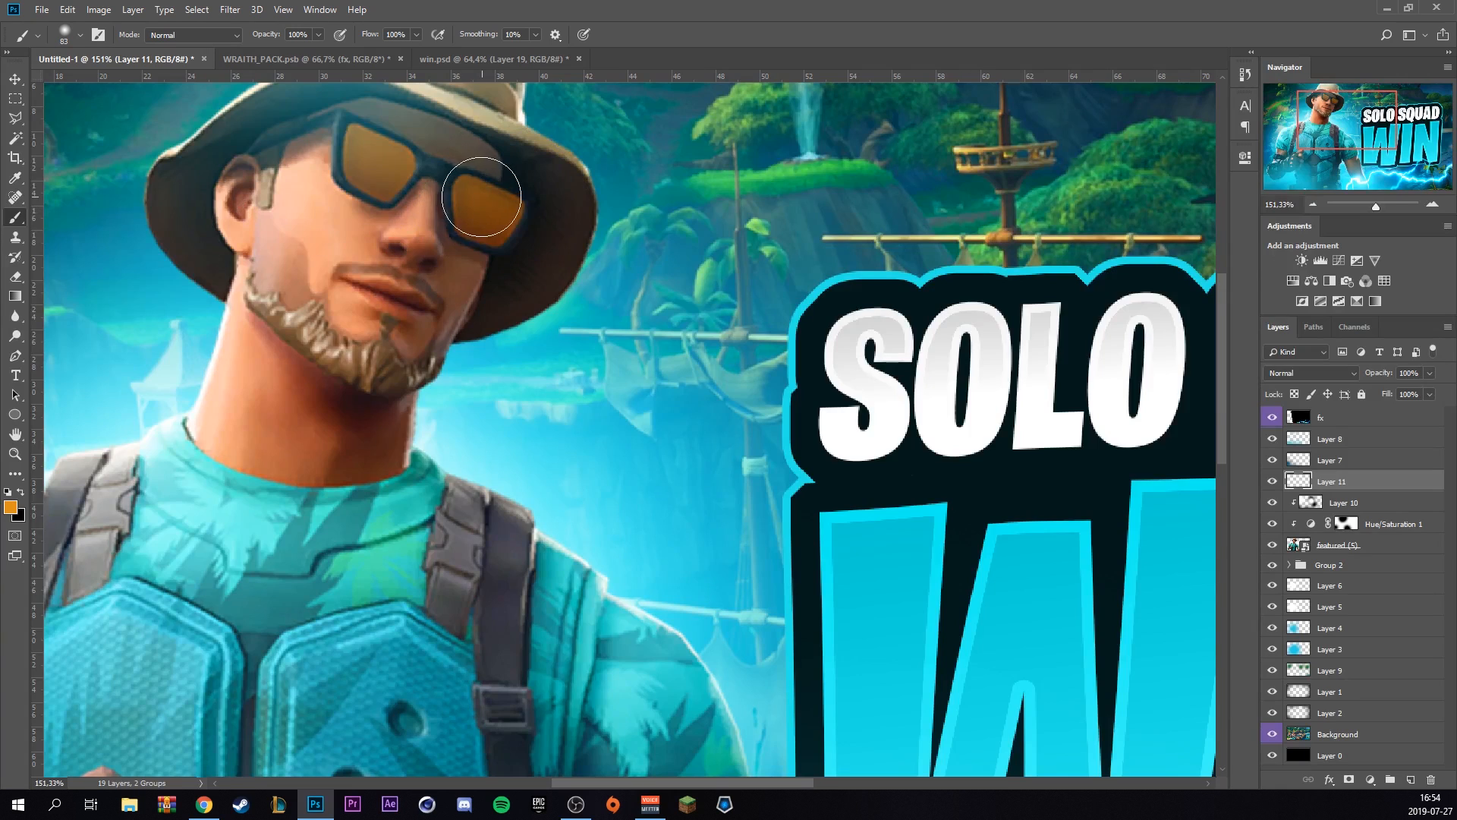
{"action": "left_click", "coordinate": [486, 214]}
{"action": "left_click", "coordinate": [377, 164]}
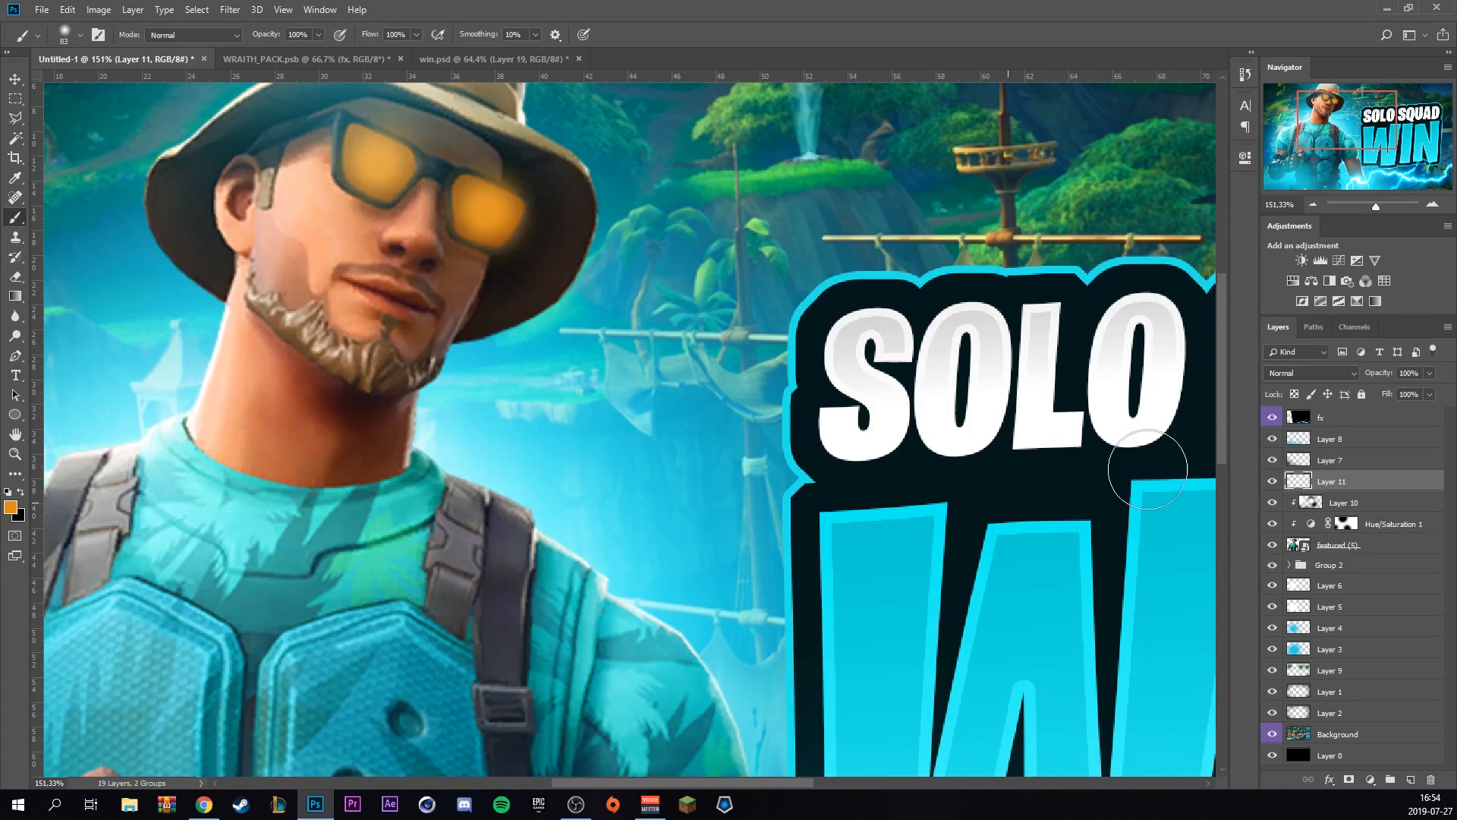
Set the sunglasses glow layer's blend mode to Color Dodge and shift its hue to about +6
{"action": "left_click", "coordinate": [1301, 374]}
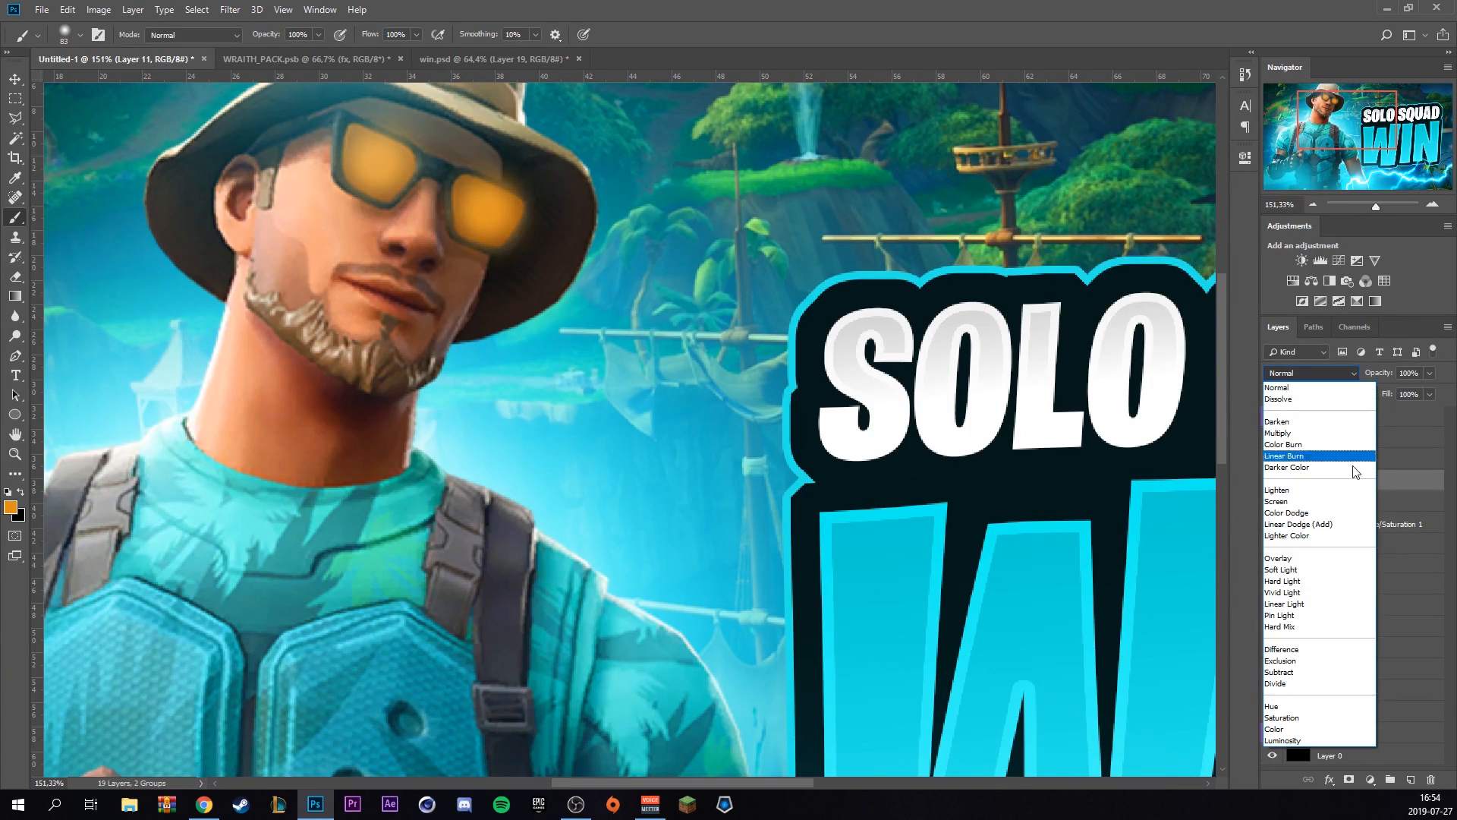
{"action": "left_click", "coordinate": [1327, 513]}
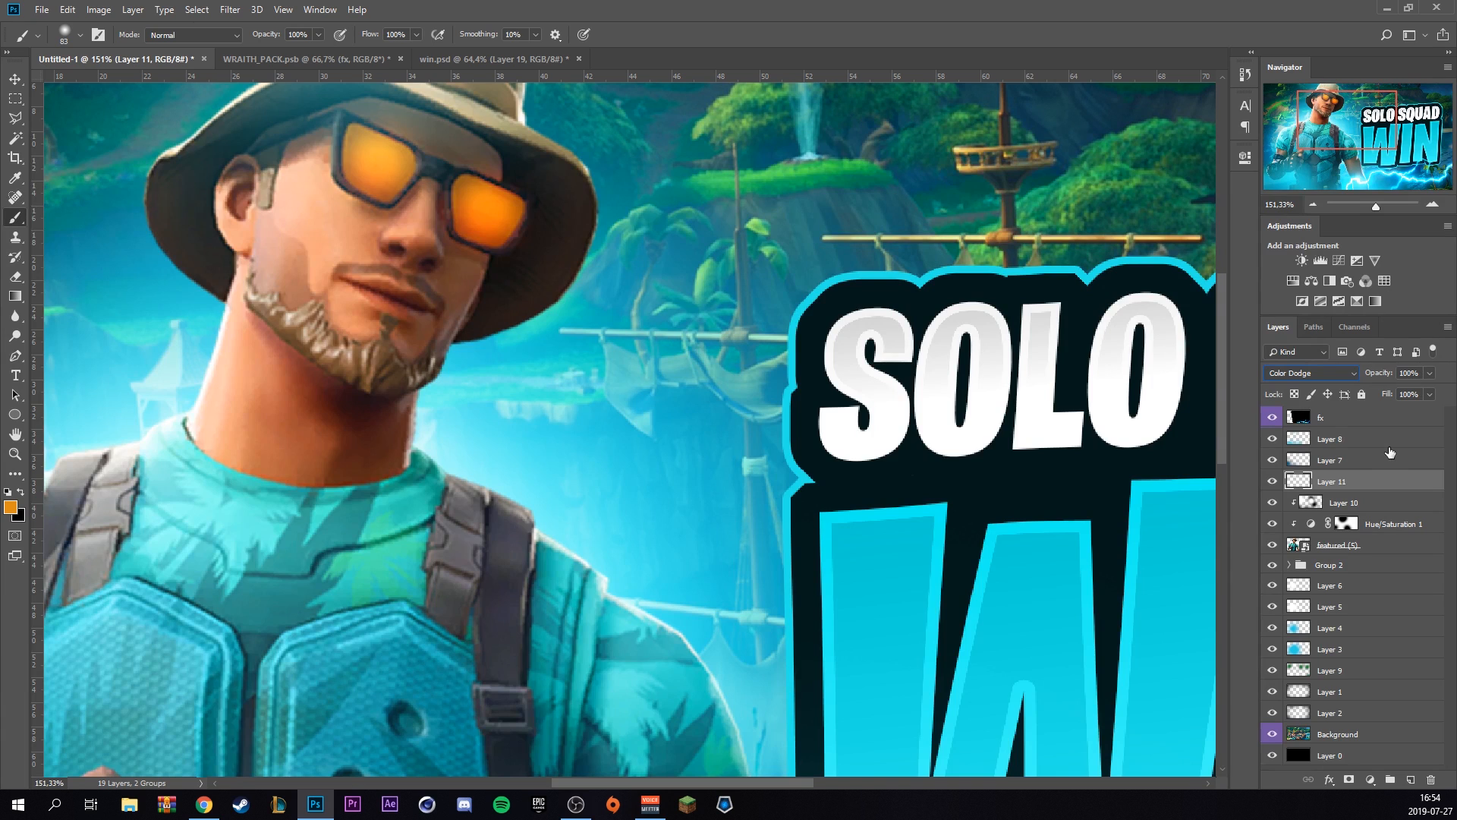
{"action": "key", "text": "ctrl+u"}
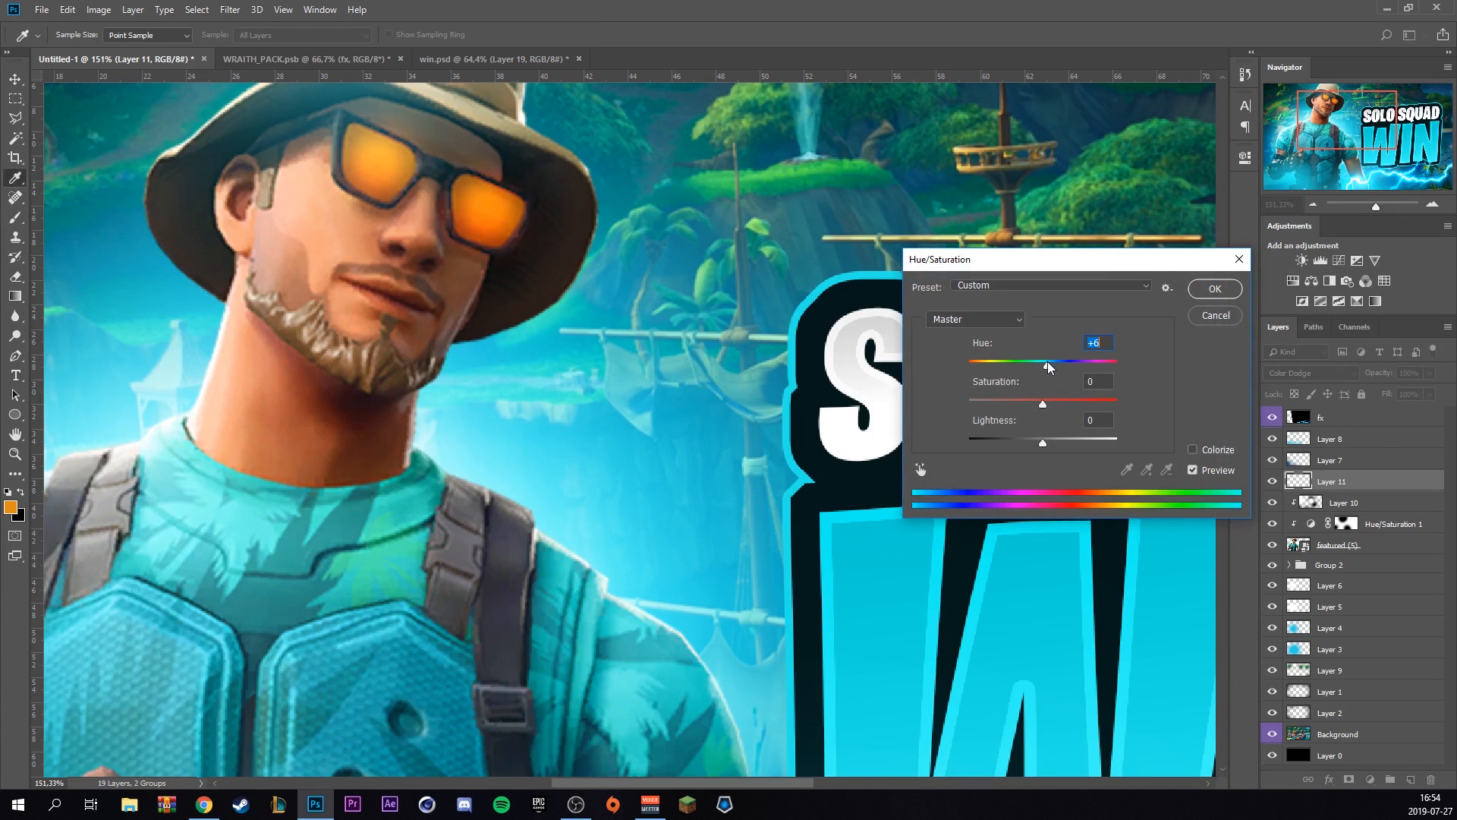
{"action": "left_click", "coordinate": [1227, 301]}
{"action": "key", "text": "ctrl+0"}
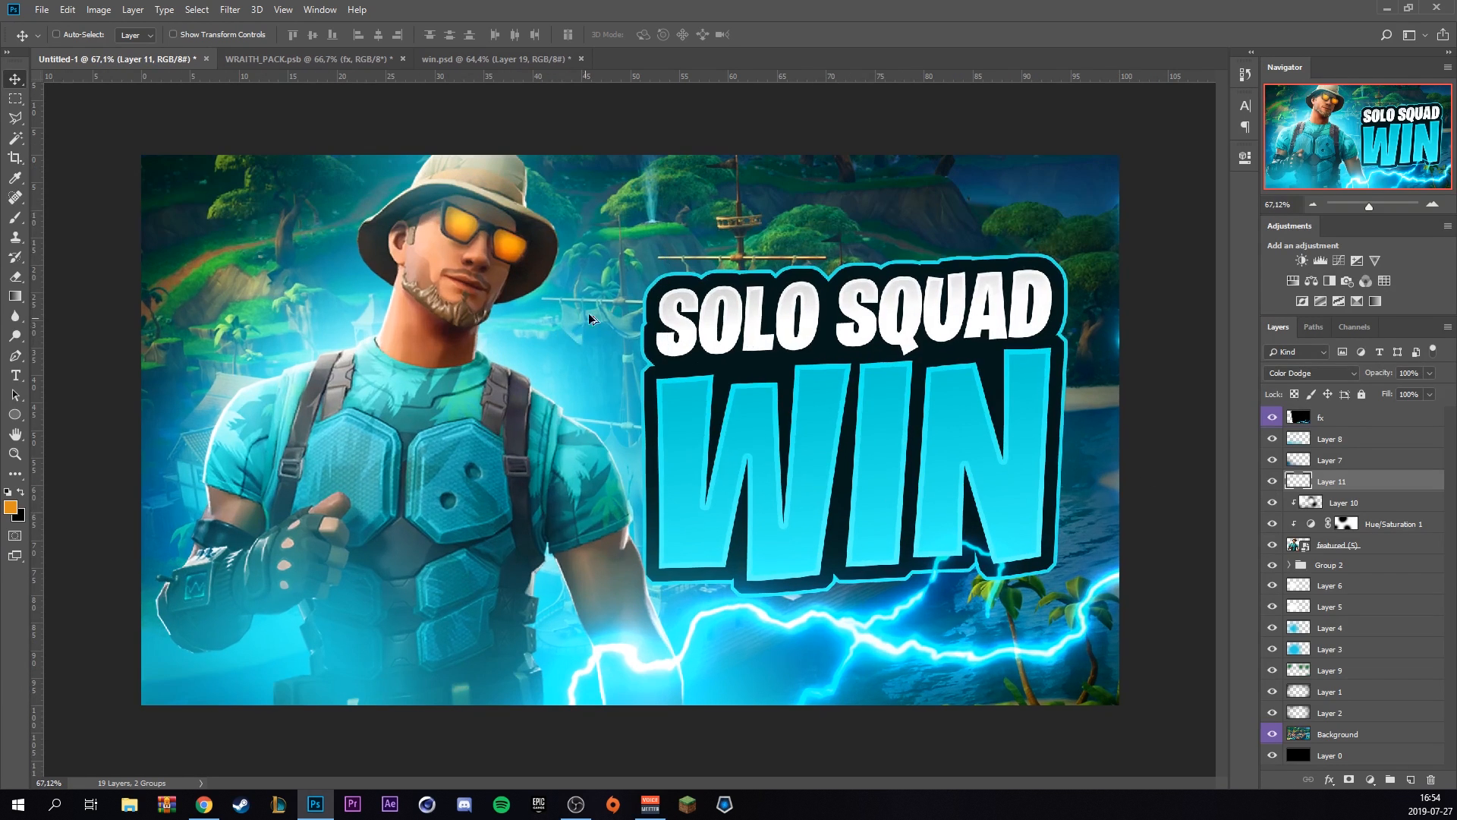
Show the Heavy Assault Rifle from the Fortnite PNG group in WRAITH_PACK.psb and copy it into the thumbnail document
{"action": "left_click", "coordinate": [228, 60]}
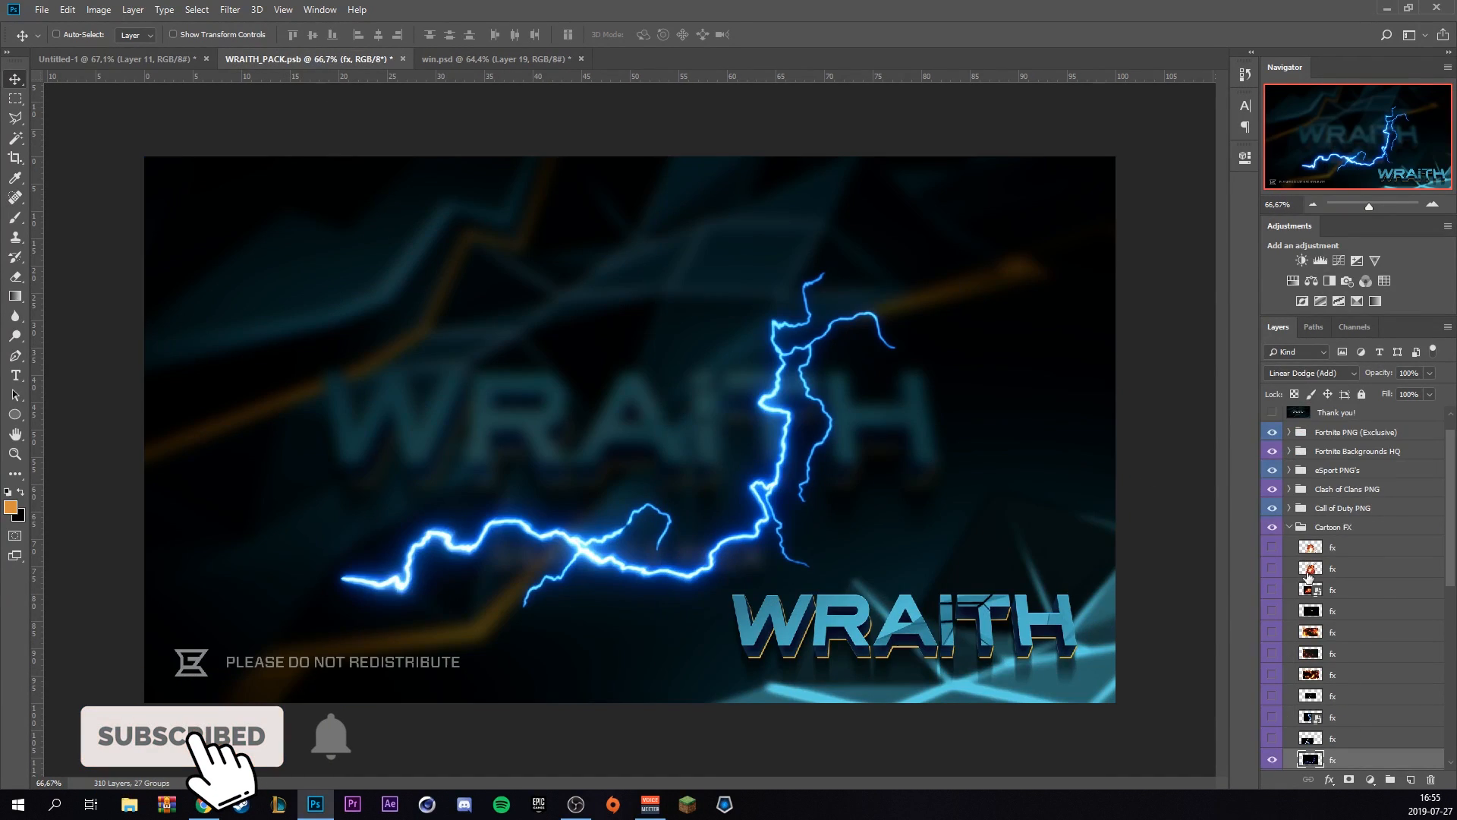
{"action": "left_click", "coordinate": [1291, 524]}
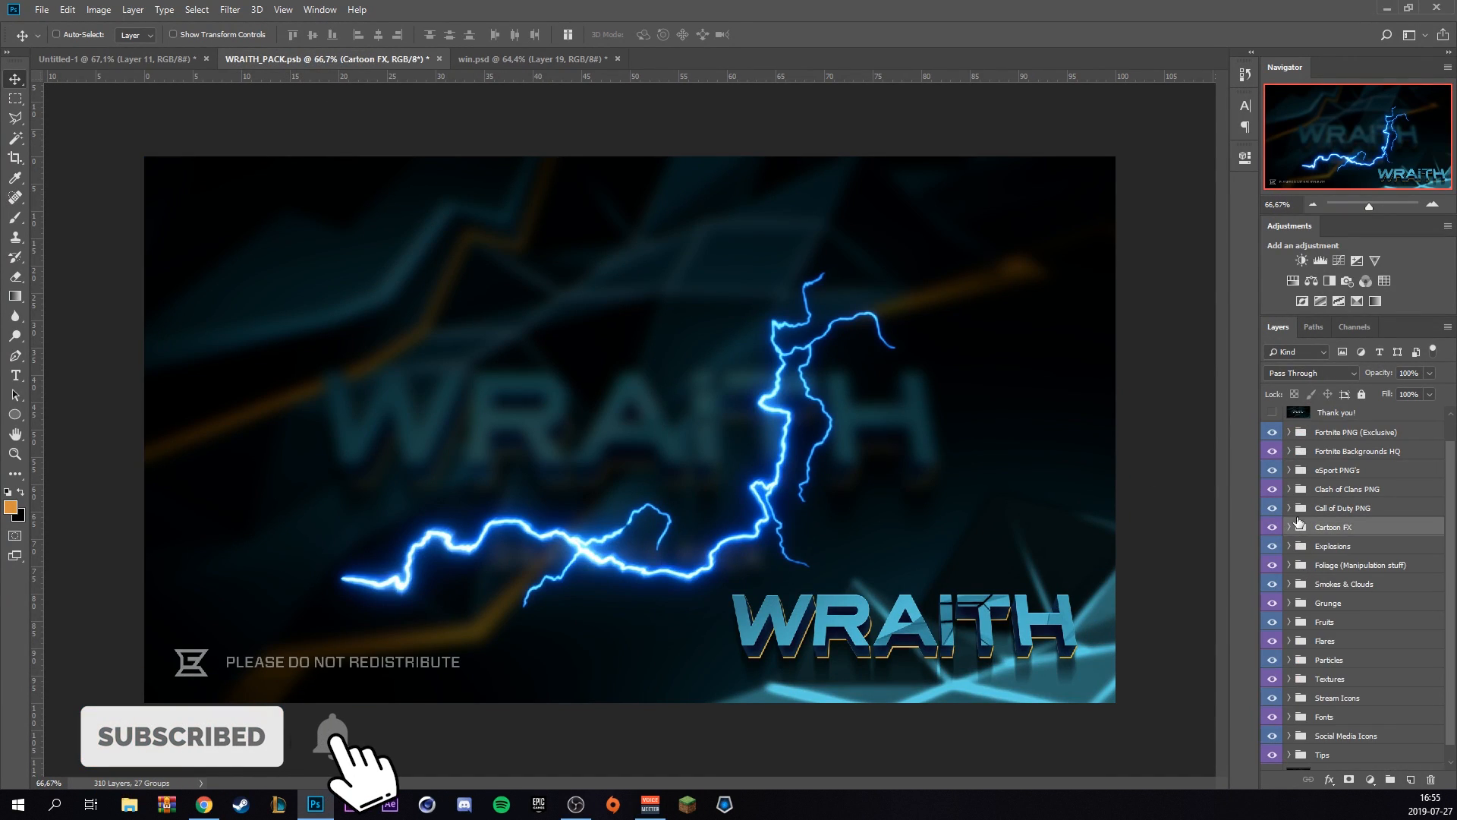
{"action": "left_click", "coordinate": [1289, 432]}
{"action": "scroll", "coordinate": [1323, 583], "scroll_direction": "down", "scroll_amount": 2}
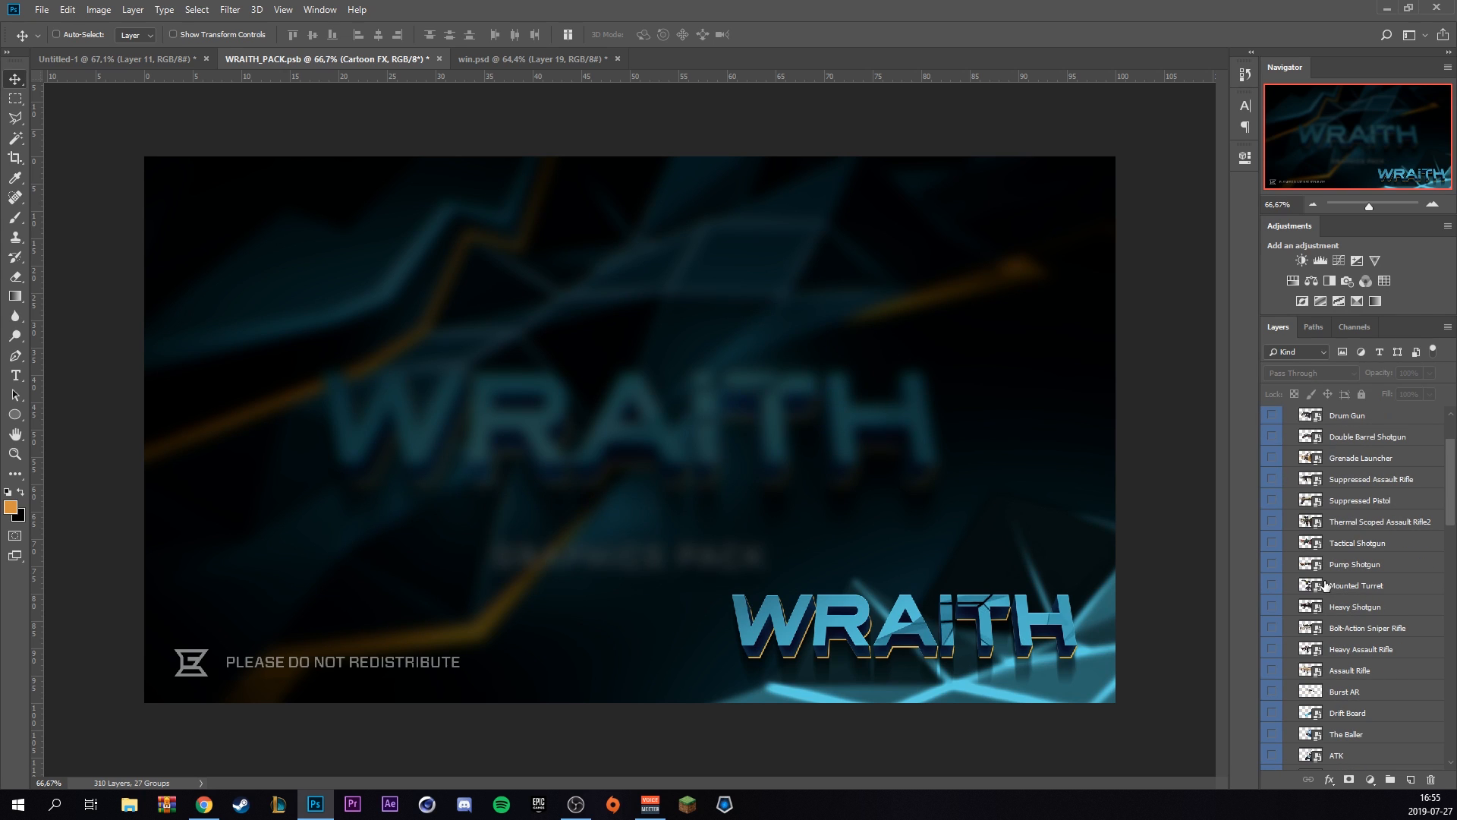
{"action": "left_click", "coordinate": [1271, 649]}
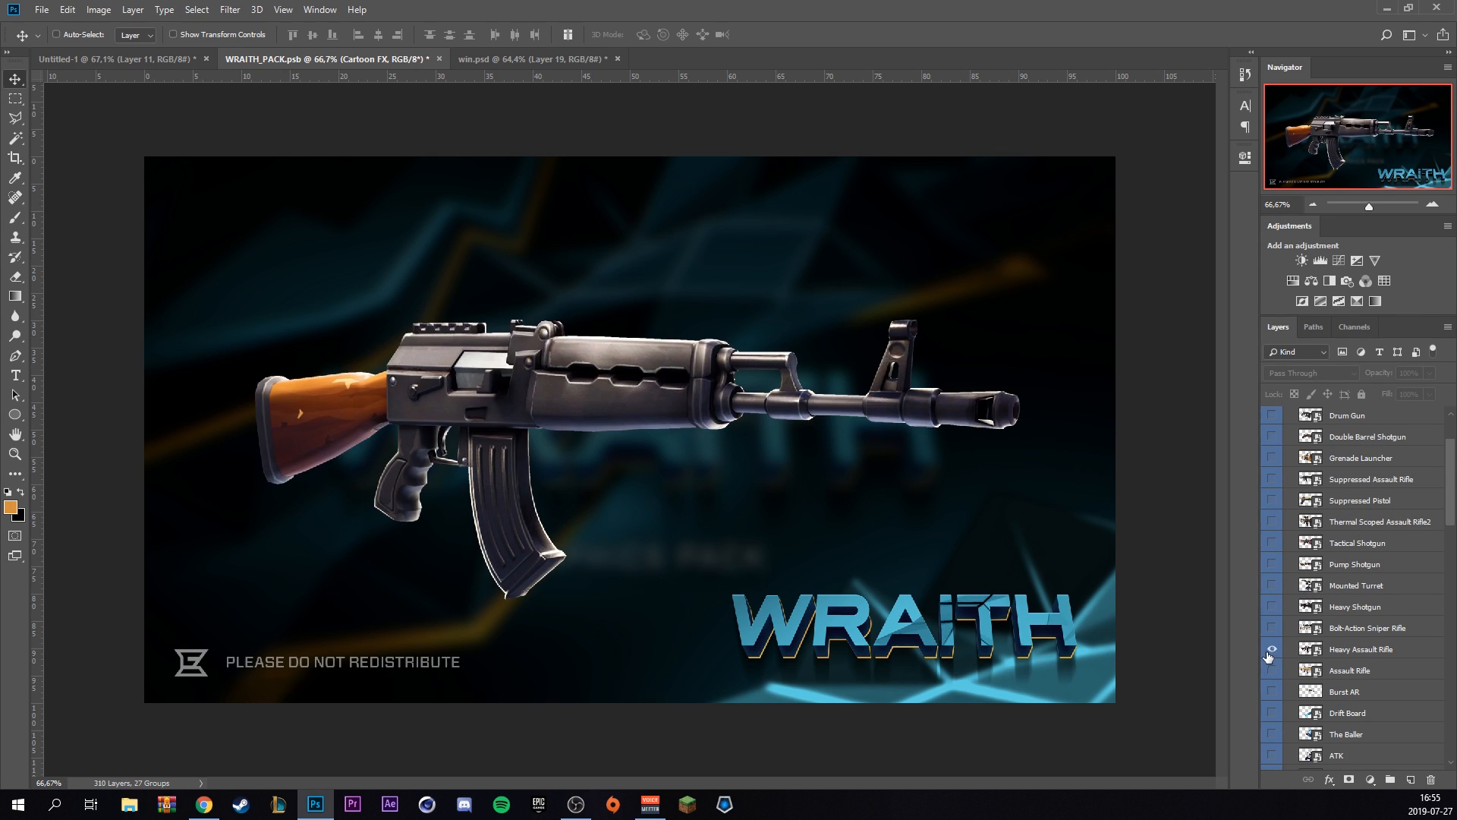
{"action": "left_click", "coordinate": [1338, 654]}
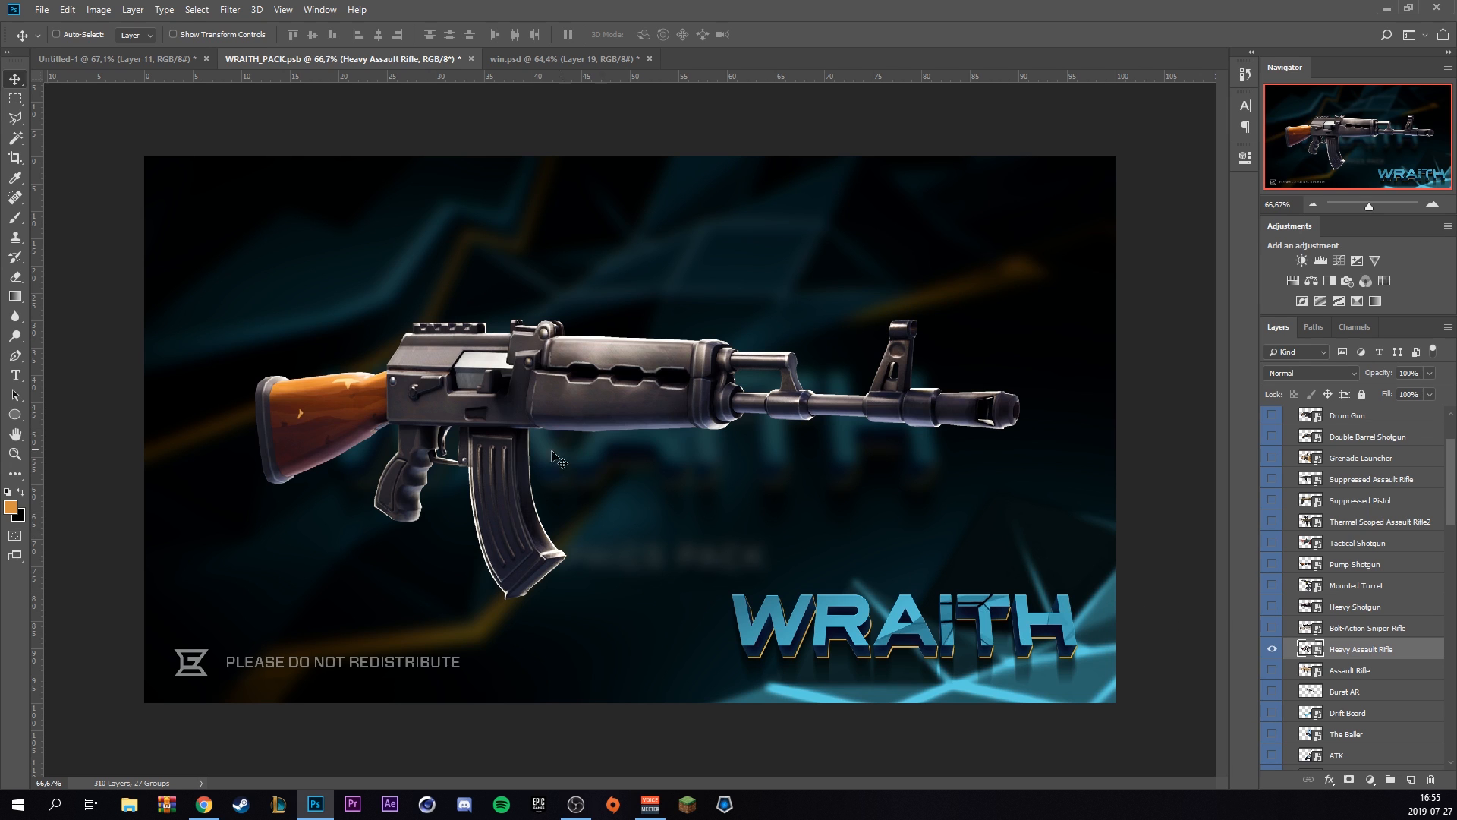
{"action": "left_click_drag", "start_coordinate": [559, 431], "coordinate": [666, 430]}
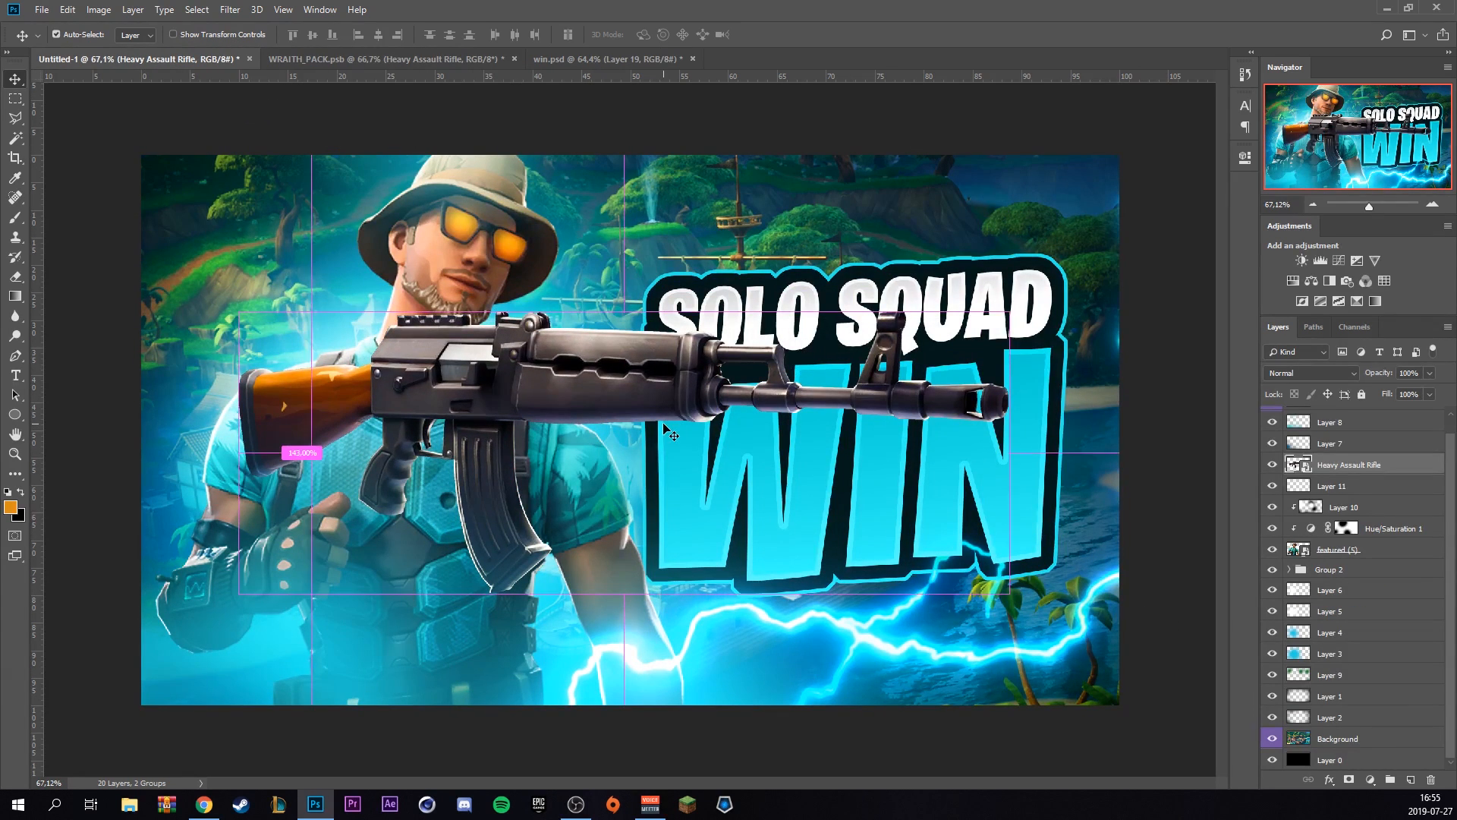
Flip the assault rifle horizontally, shrink it and rotate it nearly upright beside the character's shoulder with the barrel pointing up
{"action": "key", "text": "ctrl+t"}
{"action": "right_click", "coordinate": [591, 343]}
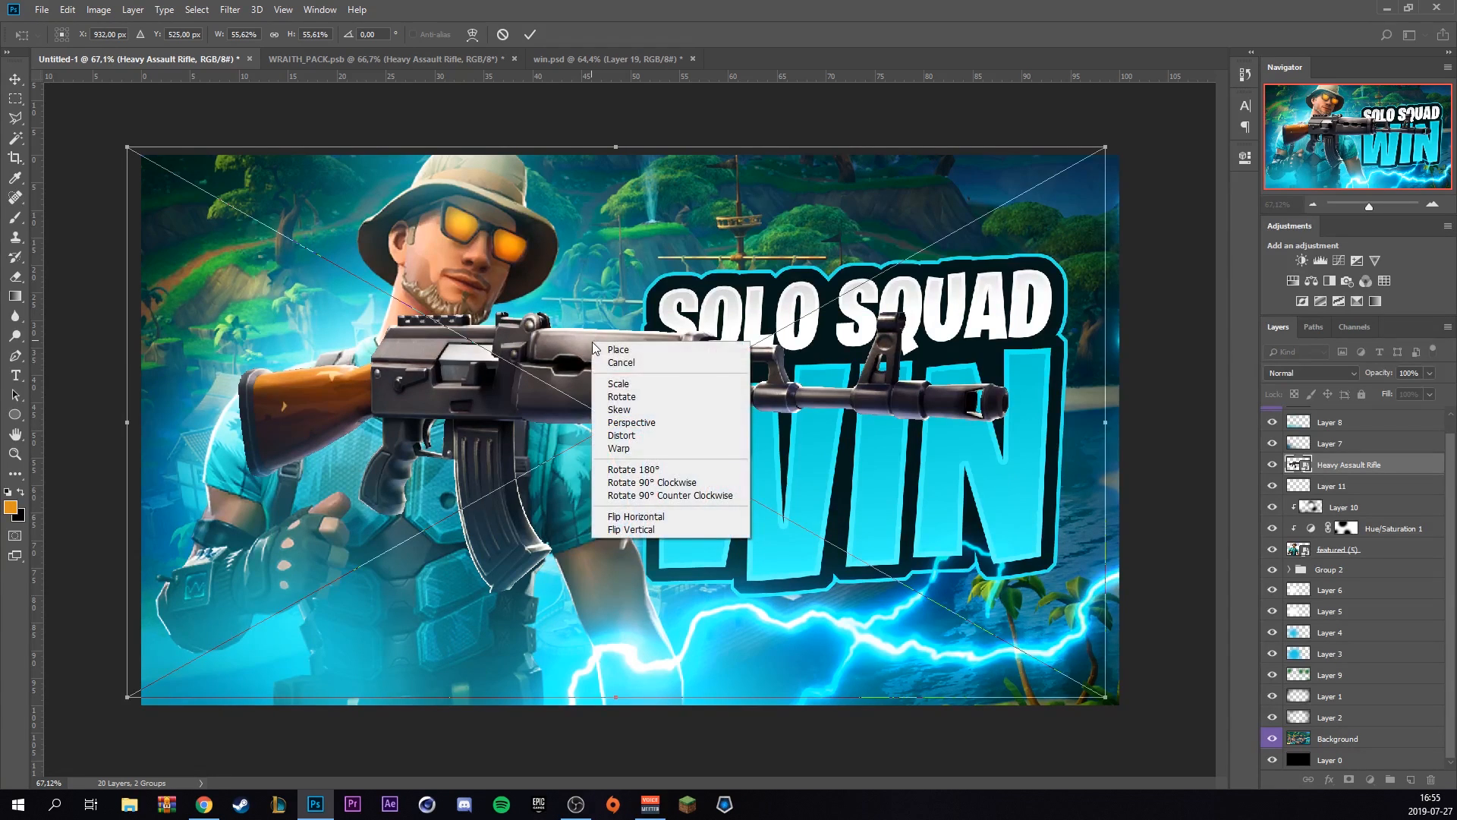
{"action": "left_click", "coordinate": [652, 523]}
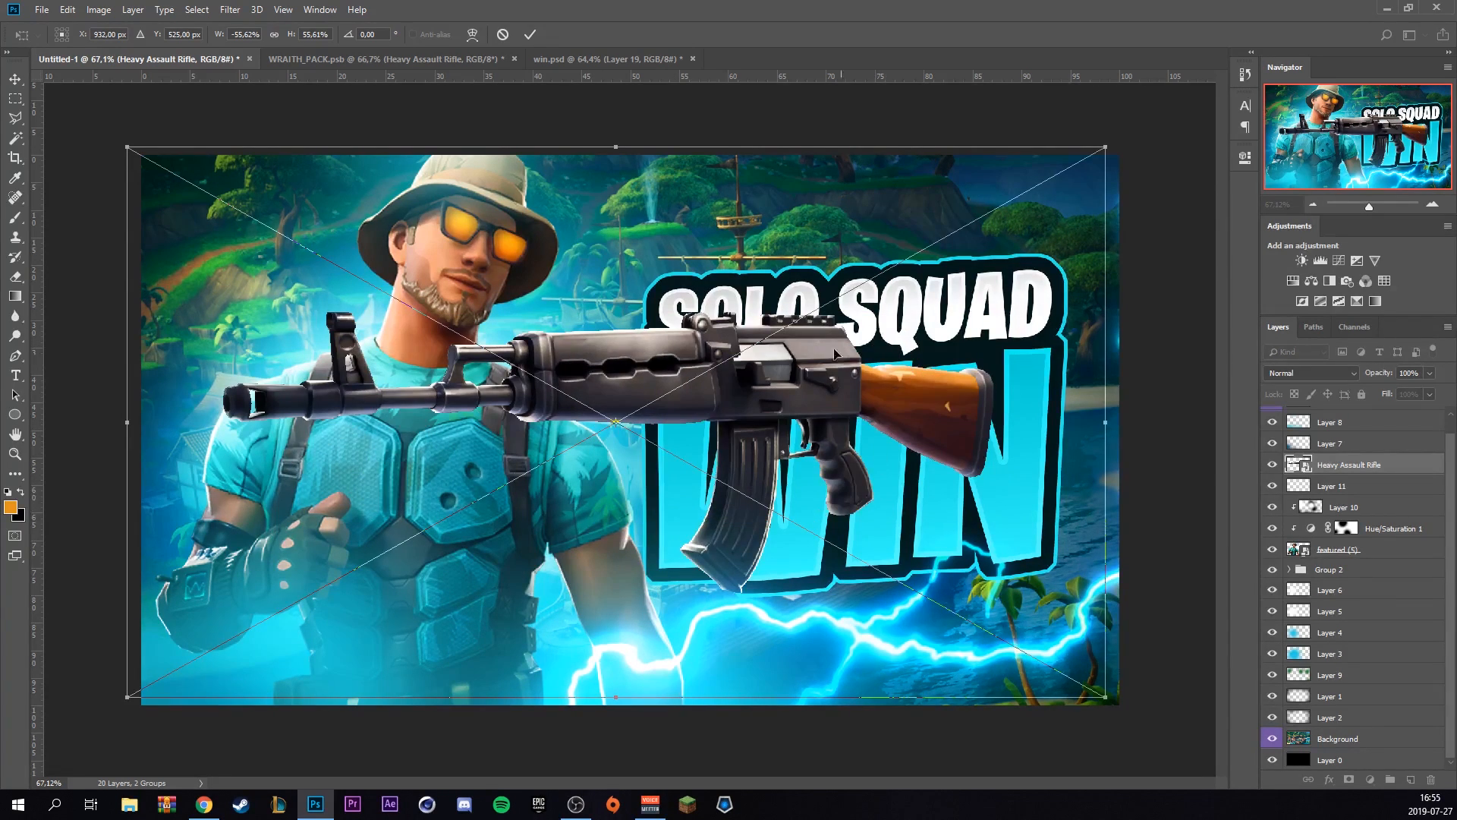
{"action": "left_click_drag", "start_coordinate": [727, 125], "coordinate": [864, 457]}
{"action": "left_click_drag", "start_coordinate": [636, 488], "coordinate": [589, 301]}
{"action": "left_click_drag", "start_coordinate": [938, 655], "coordinate": [565, 309]}
{"action": "left_click_drag", "start_coordinate": [489, 202], "coordinate": [400, 589]}
{"action": "key", "text": "Return"}
Move the Heavy Assault Rifle layer below the character layer and refine the rifle's scale to about 36% and rotation to about 78°
{"action": "left_click_drag", "start_coordinate": [1374, 467], "coordinate": [1390, 558]}
{"action": "key", "text": "ctrl+t"}
{"action": "left_click_drag", "start_coordinate": [330, 446], "coordinate": [300, 475]}
{"action": "left_click_drag", "start_coordinate": [344, 107], "coordinate": [368, 70]}
{"action": "left_click_drag", "start_coordinate": [314, 263], "coordinate": [308, 259]}
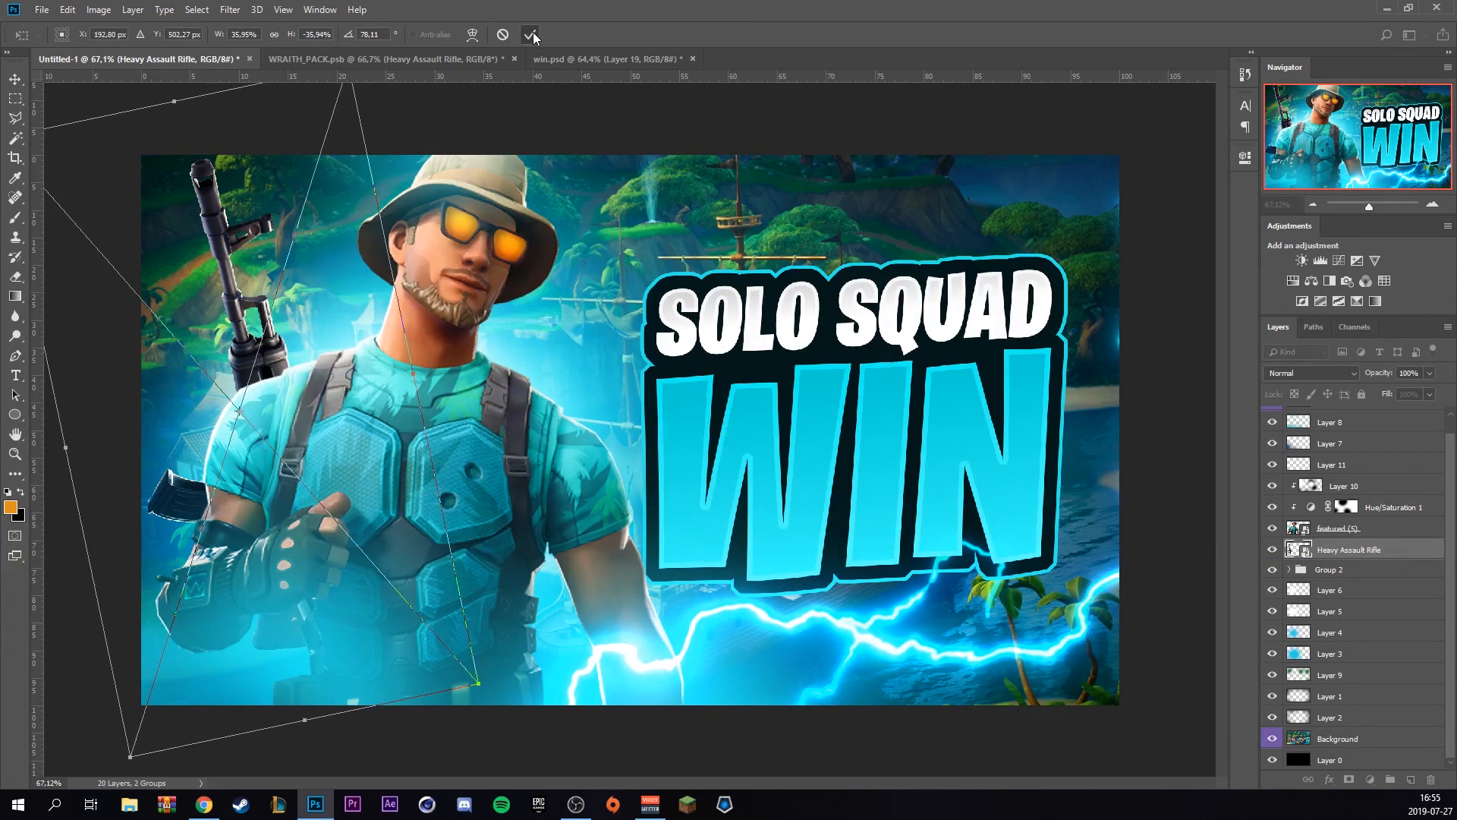
{"action": "left_click", "coordinate": [530, 34]}
Hide the assault rifle in WRAITH_PACK.psb, show the Pump Shotgun and copy it into the thumbnail behind the character
{"action": "left_click", "coordinate": [387, 59]}
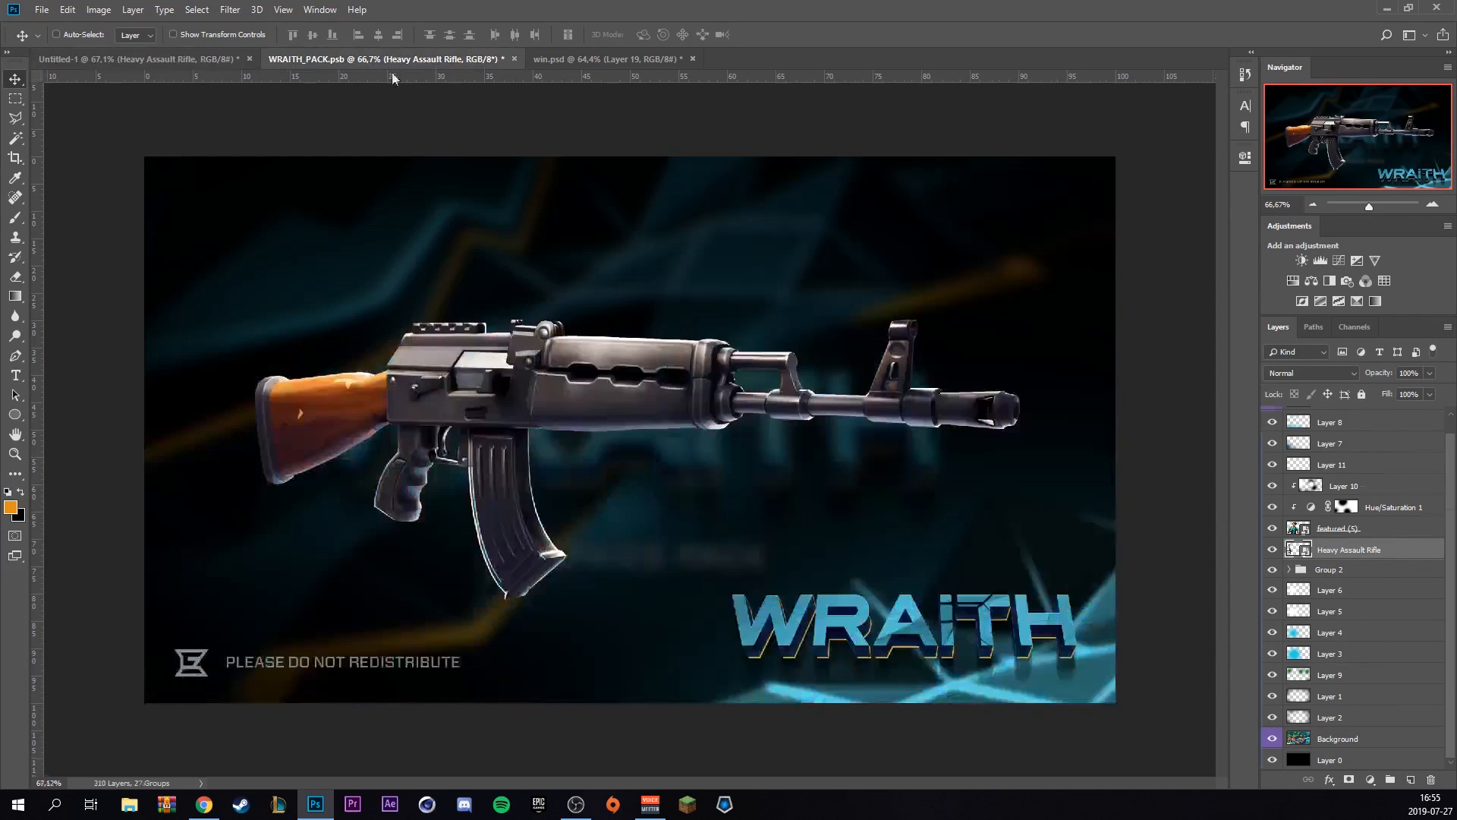
{"action": "left_click", "coordinate": [1272, 719]}
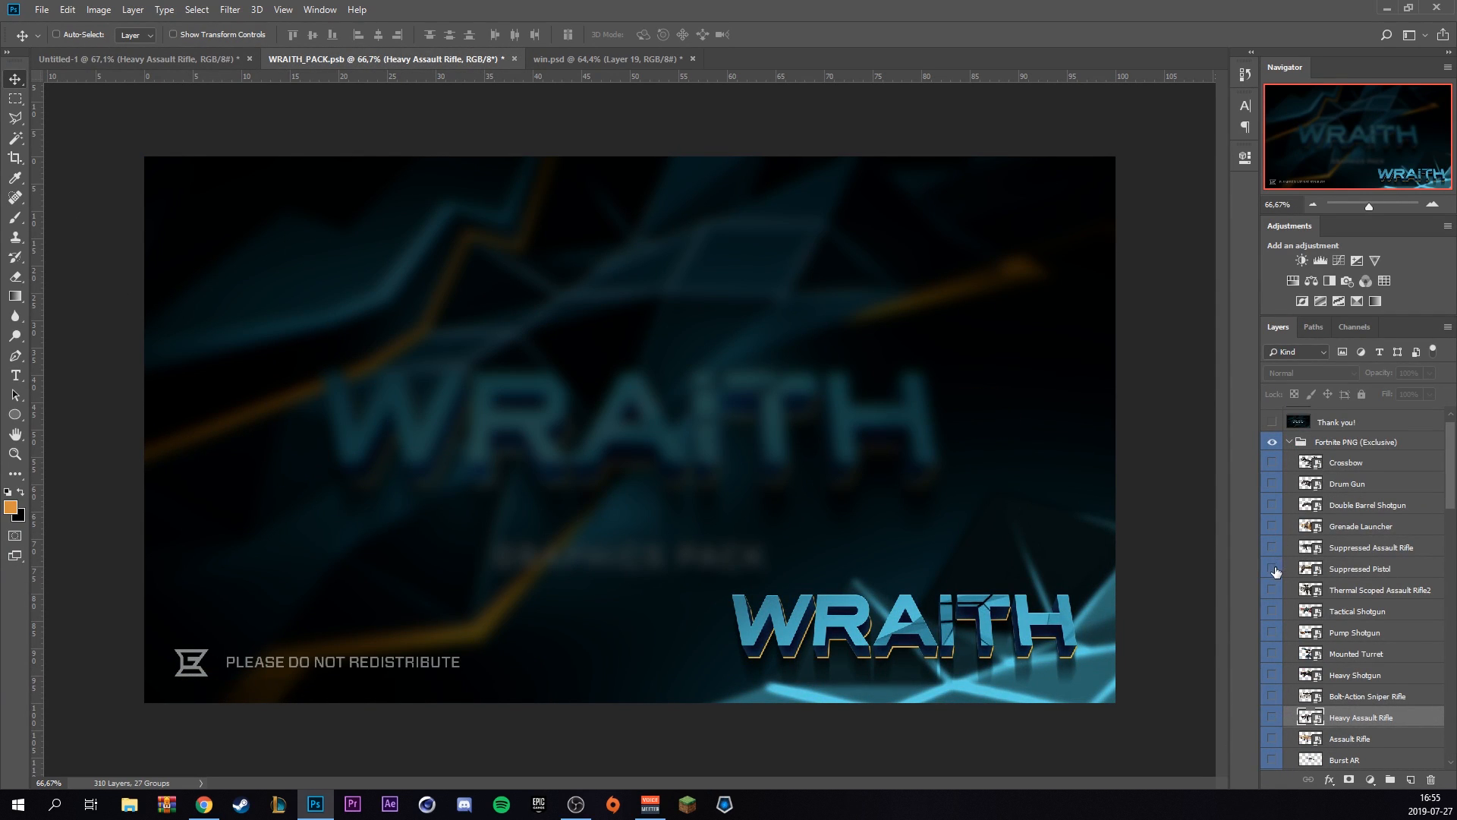
{"action": "left_click", "coordinate": [1295, 625]}
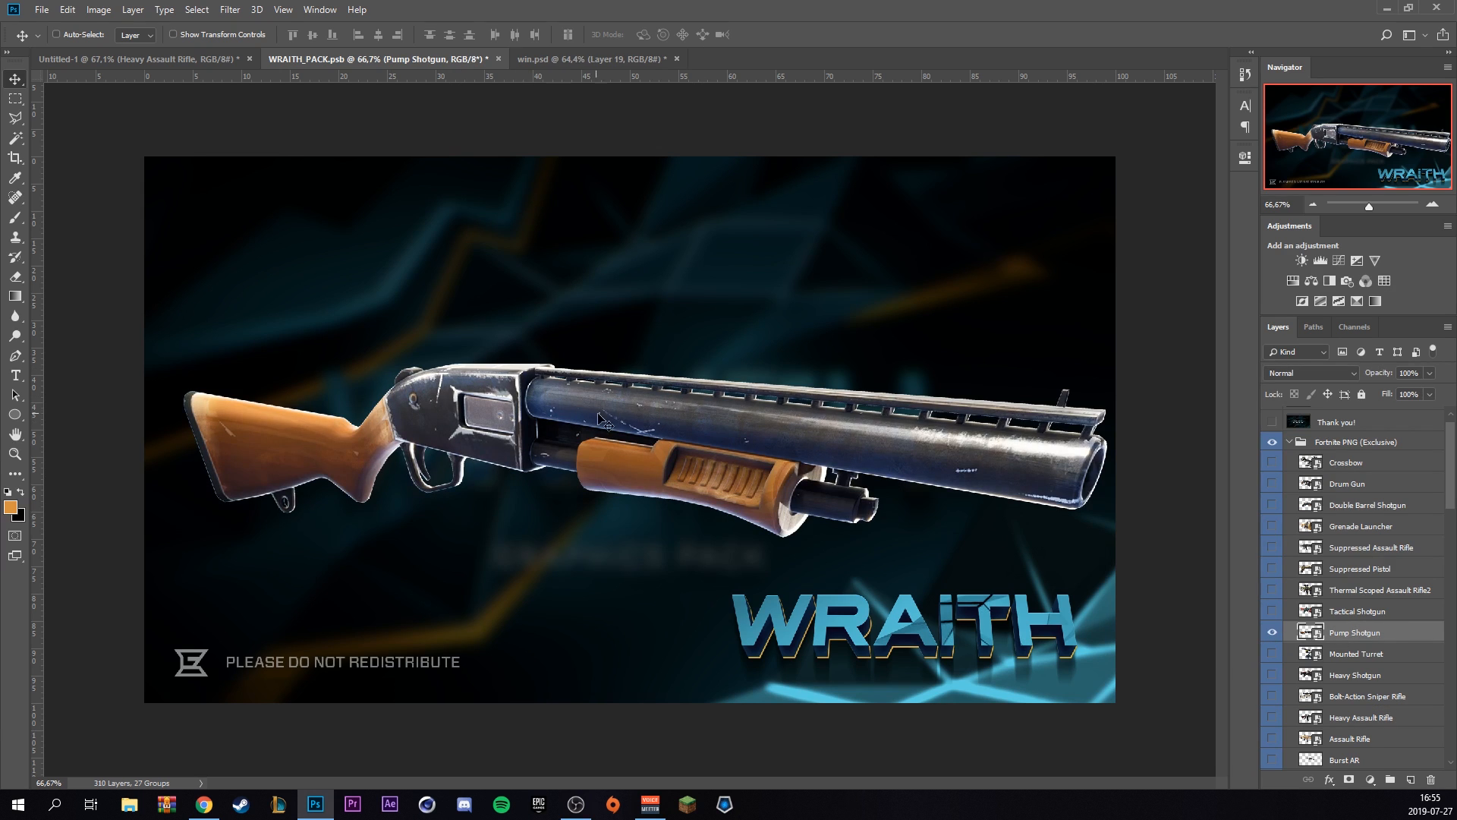
{"action": "left_click_drag", "start_coordinate": [739, 441], "coordinate": [622, 417]}
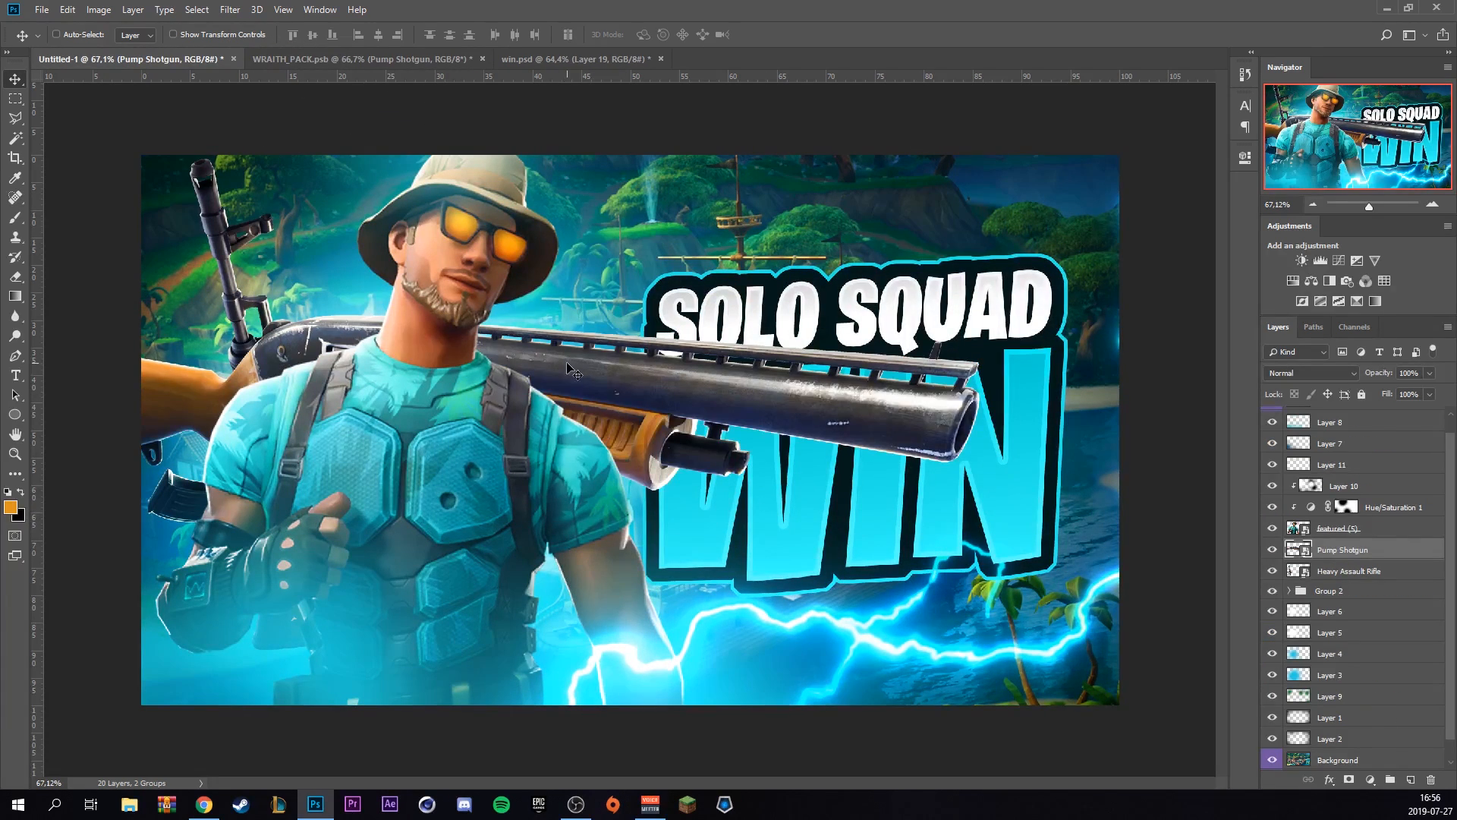
{"action": "left_click_drag", "start_coordinate": [575, 372], "coordinate": [651, 373]}
Scale the pump shotgun to about 18%, rotate it about -50° and place it behind the character's shoulder nearest the title
{"action": "key", "text": "ctrl+t"}
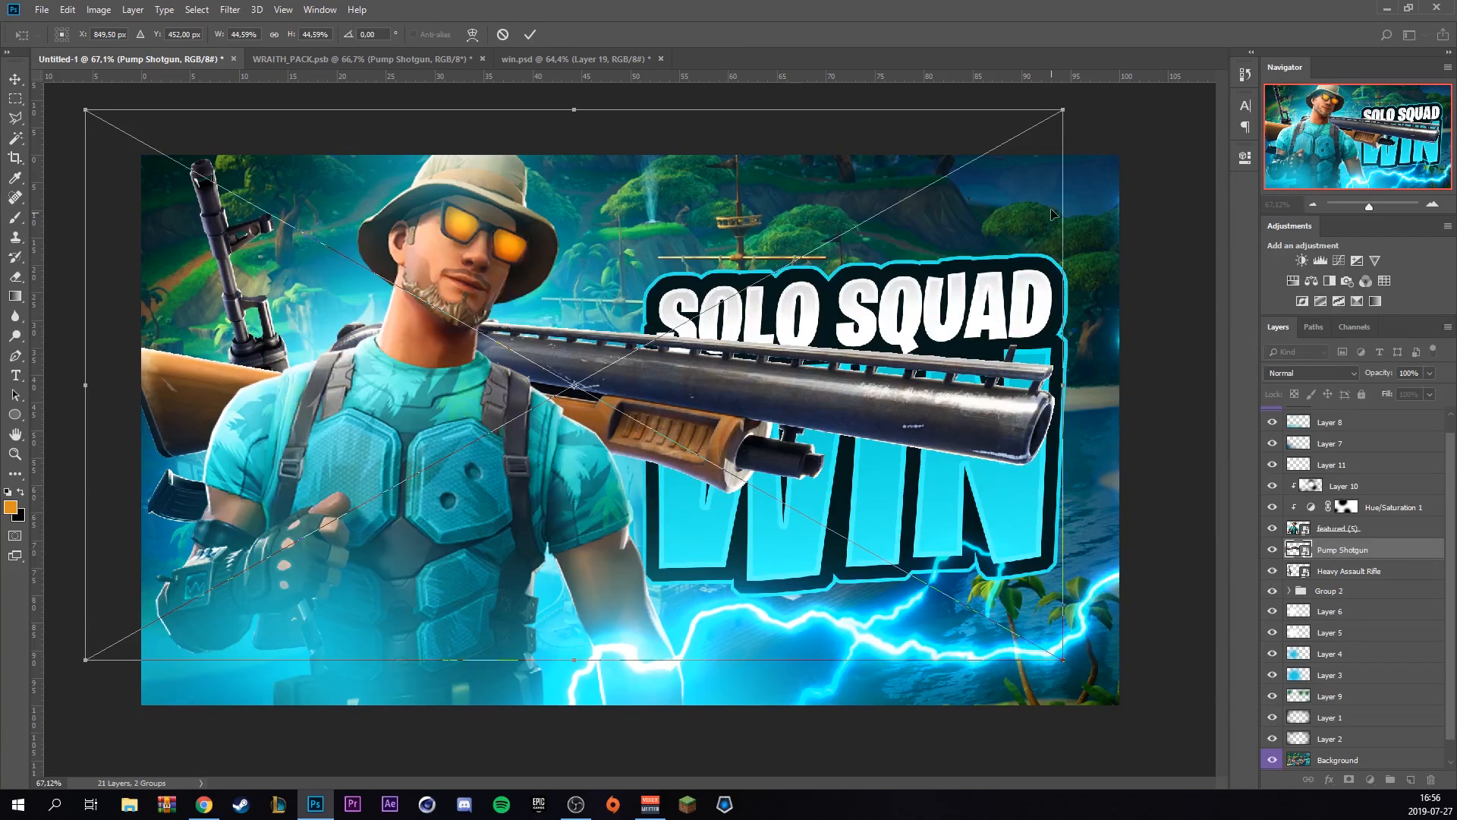
{"action": "left_click_drag", "start_coordinate": [1058, 110], "coordinate": [715, 304]}
{"action": "left_click_drag", "start_coordinate": [752, 440], "coordinate": [658, 239]}
{"action": "left_click_drag", "start_coordinate": [575, 441], "coordinate": [774, 318]}
{"action": "left_click_drag", "start_coordinate": [965, 312], "coordinate": [701, 369]}
{"action": "left_click_drag", "start_coordinate": [599, 363], "coordinate": [692, 366]}
{"action": "left_click_drag", "start_coordinate": [740, 487], "coordinate": [759, 441]}
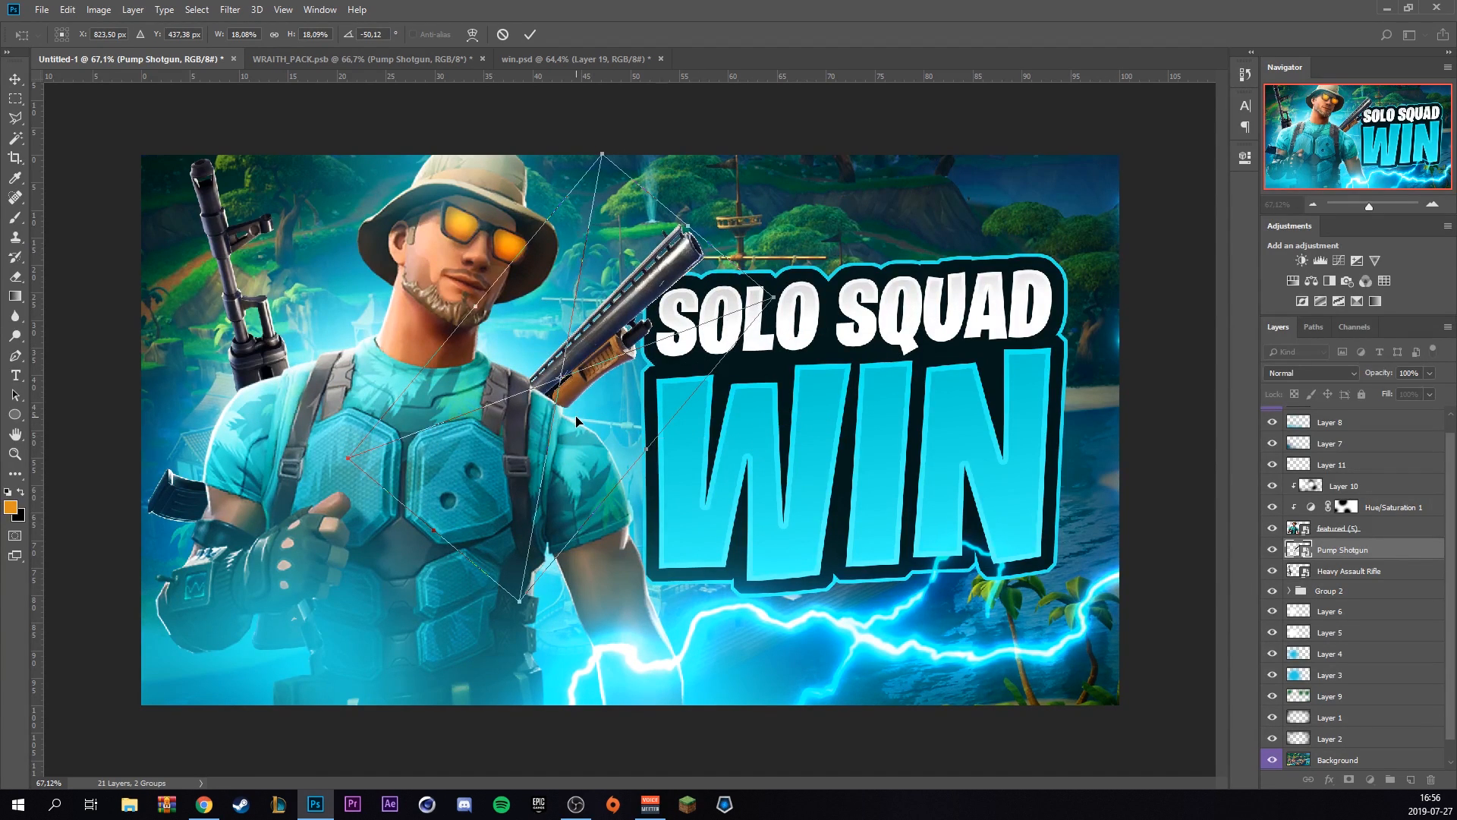
{"action": "left_click_drag", "start_coordinate": [577, 420], "coordinate": [577, 412]}
{"action": "left_click", "coordinate": [530, 34]}
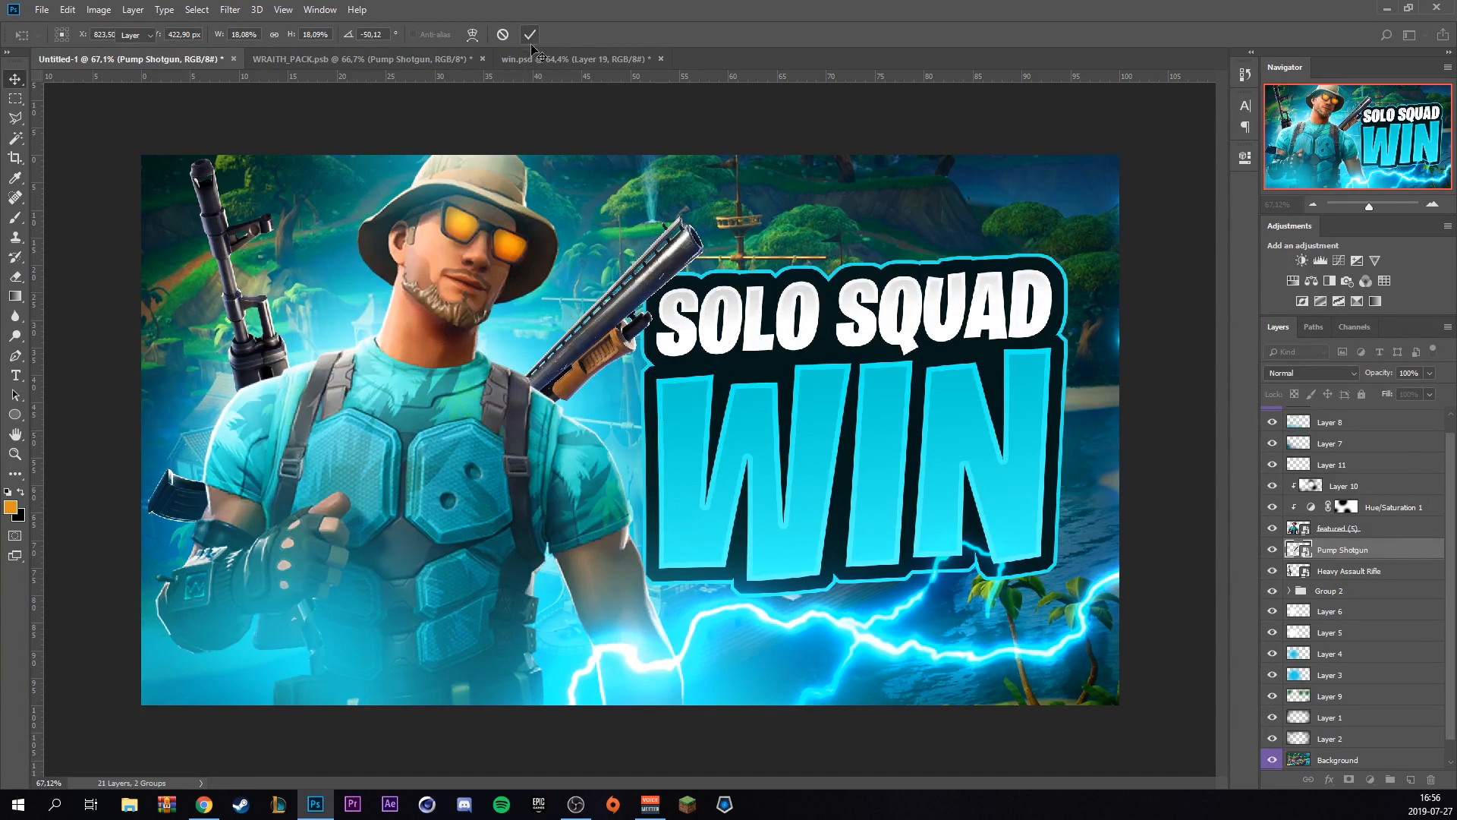
Select the Heavy Assault Rifle layer and nudge the rifle upward behind the character's shoulder
{"action": "key", "text": "alt+["}
{"action": "key", "text": "shift+Up"}
{"action": "key", "text": "shift+Up"}
{"action": "key", "text": "shift+Up"}
{"action": "key", "text": "shift+Up"}
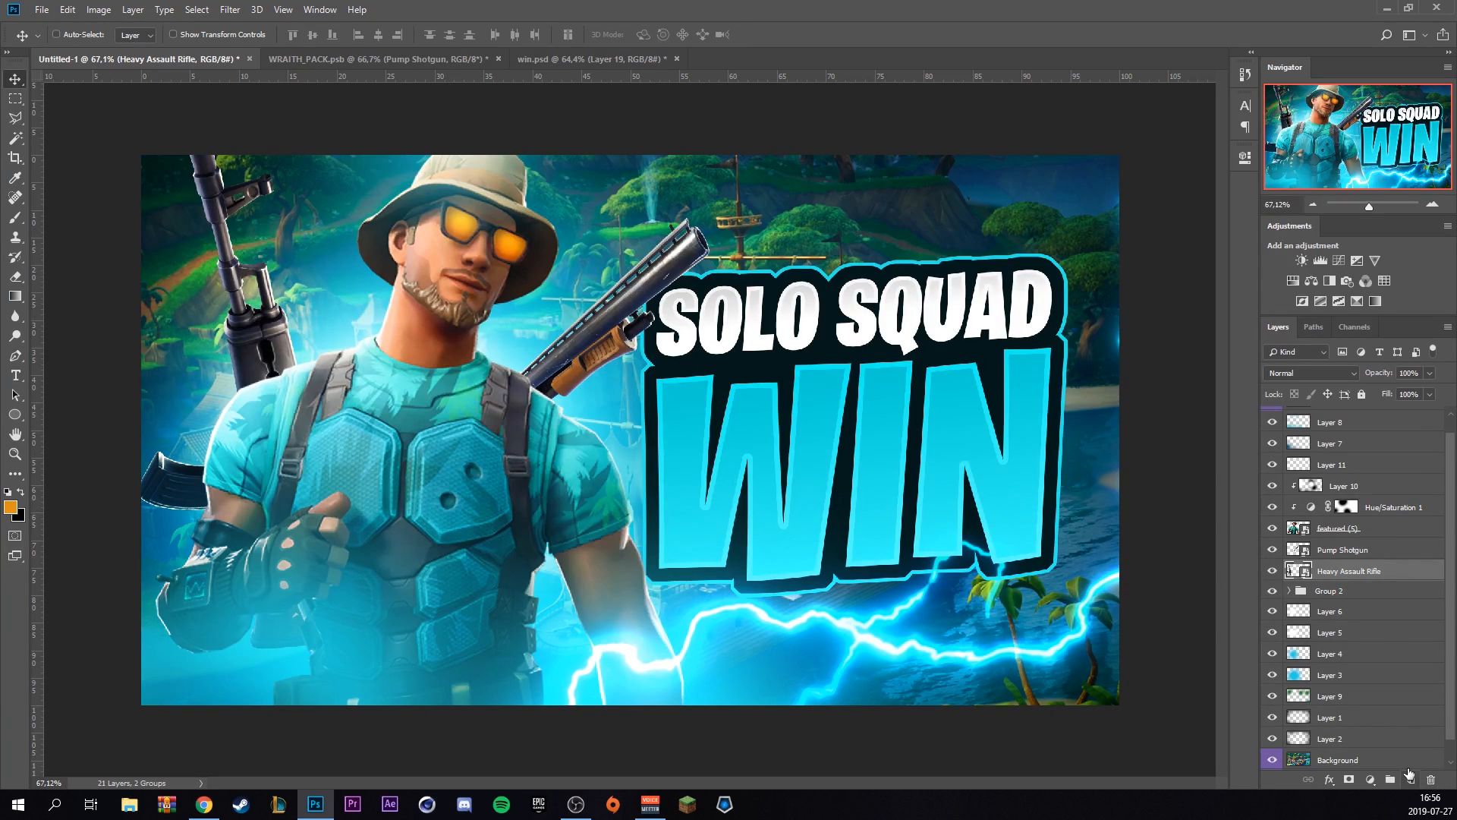
Add a new layer above the Heavy Assault Rifle and clip it to the rifle
{"action": "left_click", "coordinate": [1410, 777]}
{"action": "right_click", "coordinate": [1371, 571]}
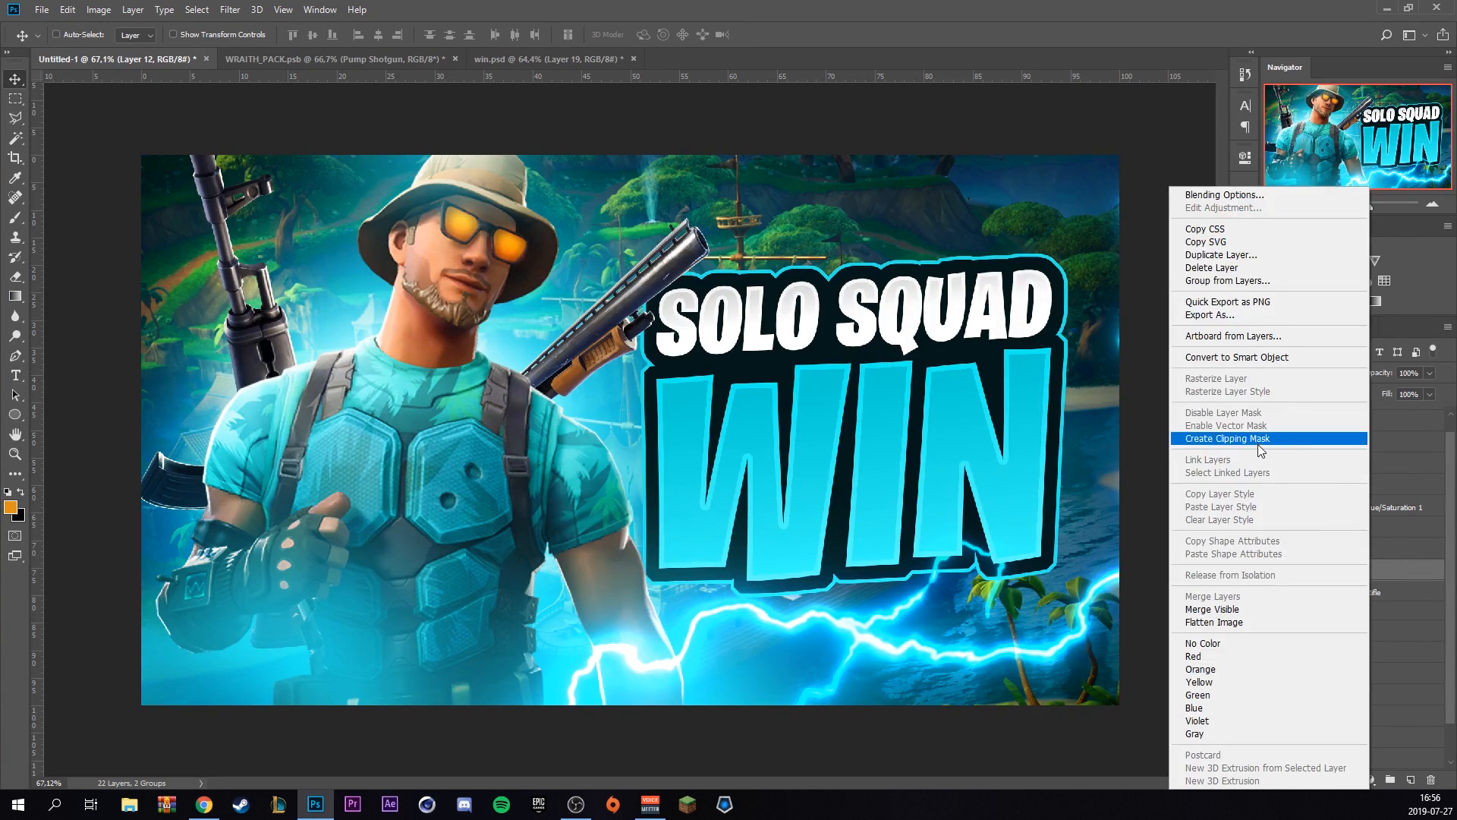
{"action": "left_click", "coordinate": [1207, 441]}
Sample cyan from the character's outfit as the foreground colour and paint it softly over the assault rifle with a large brush
{"action": "left_click", "coordinate": [11, 506]}
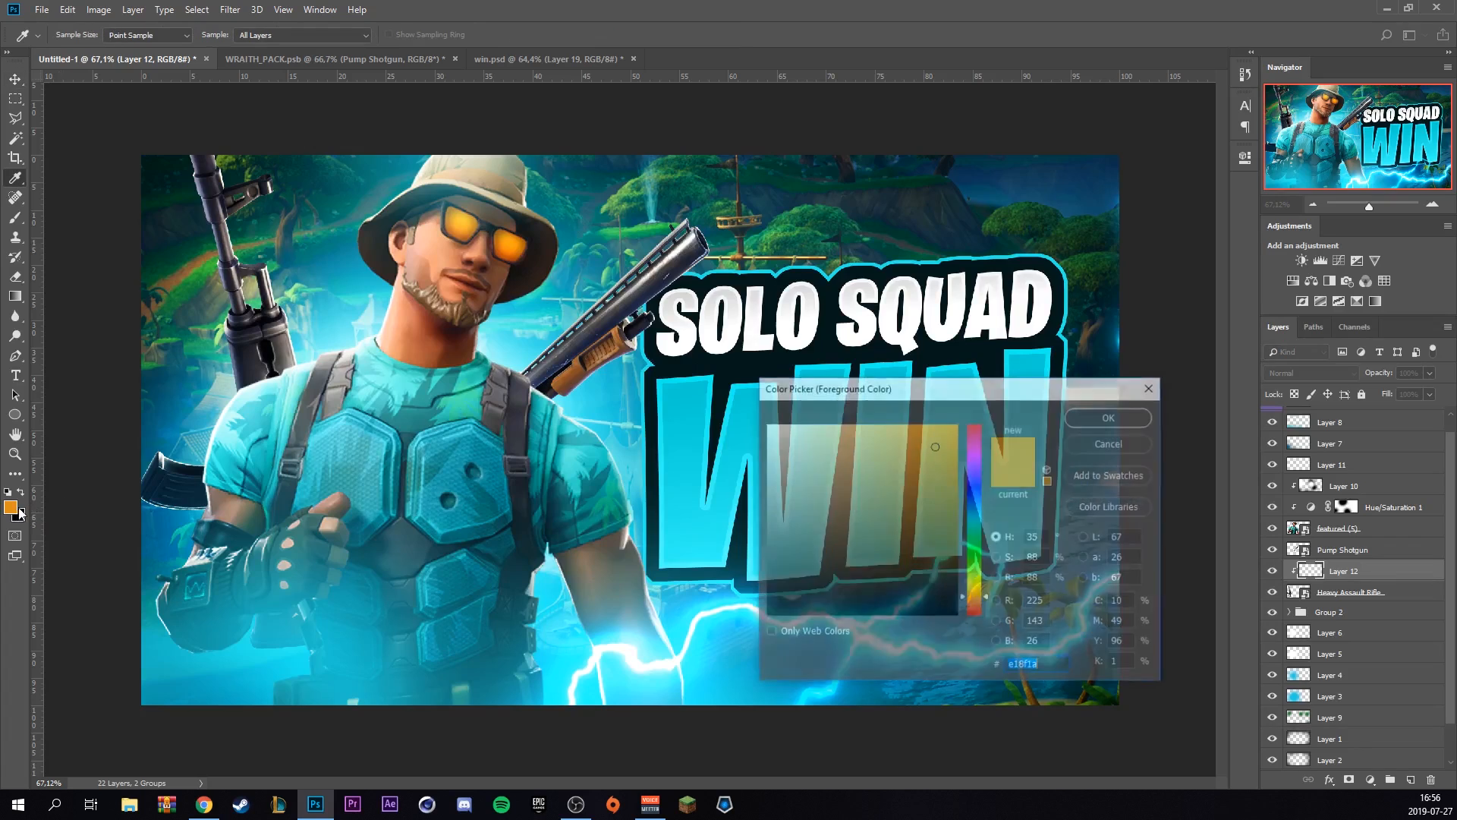
{"action": "left_click", "coordinate": [358, 414]}
{"action": "left_click", "coordinate": [1109, 414]}
{"action": "key", "text": "v"}
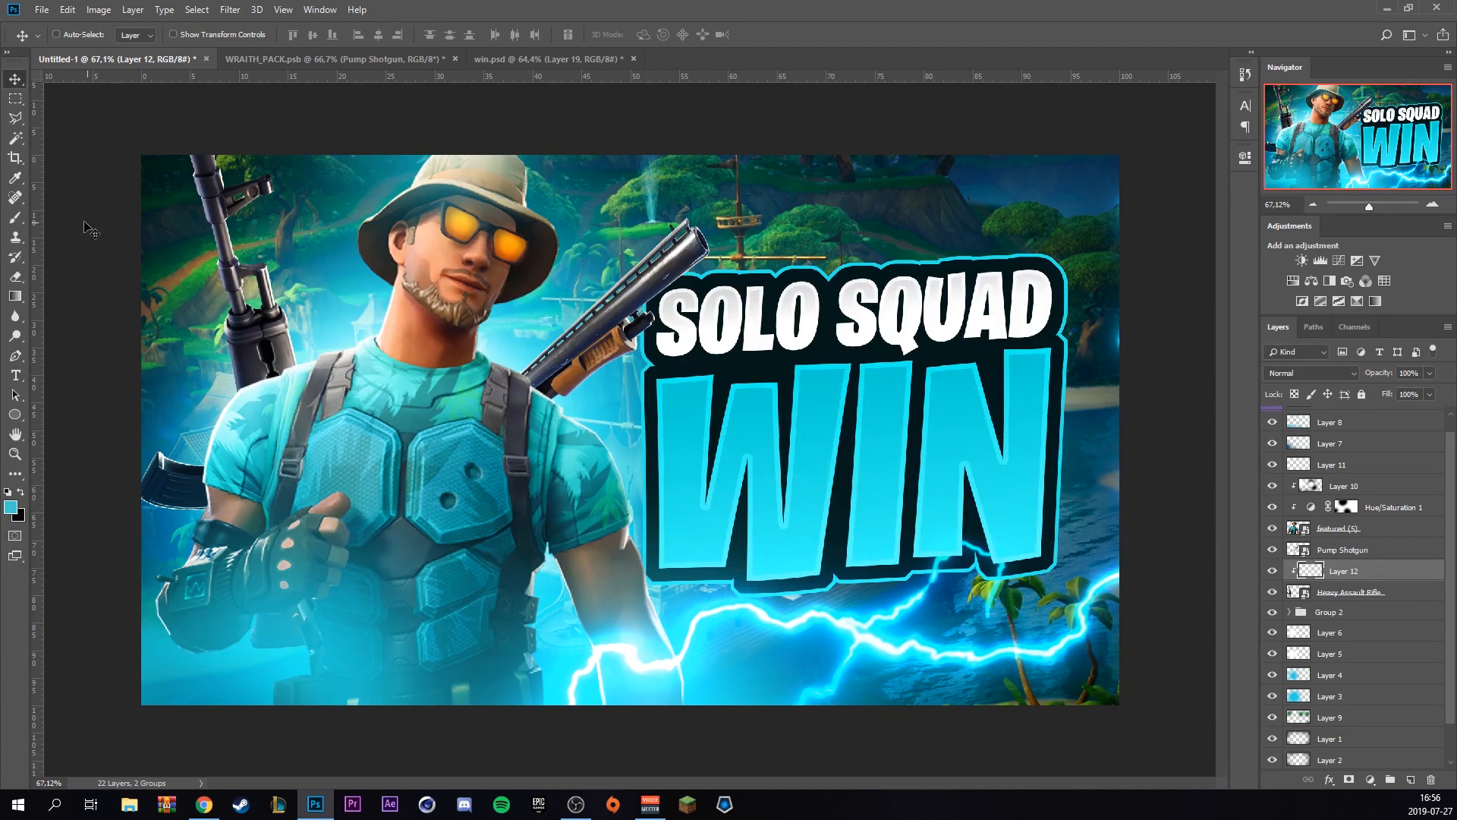
{"action": "left_click", "coordinate": [19, 219]}
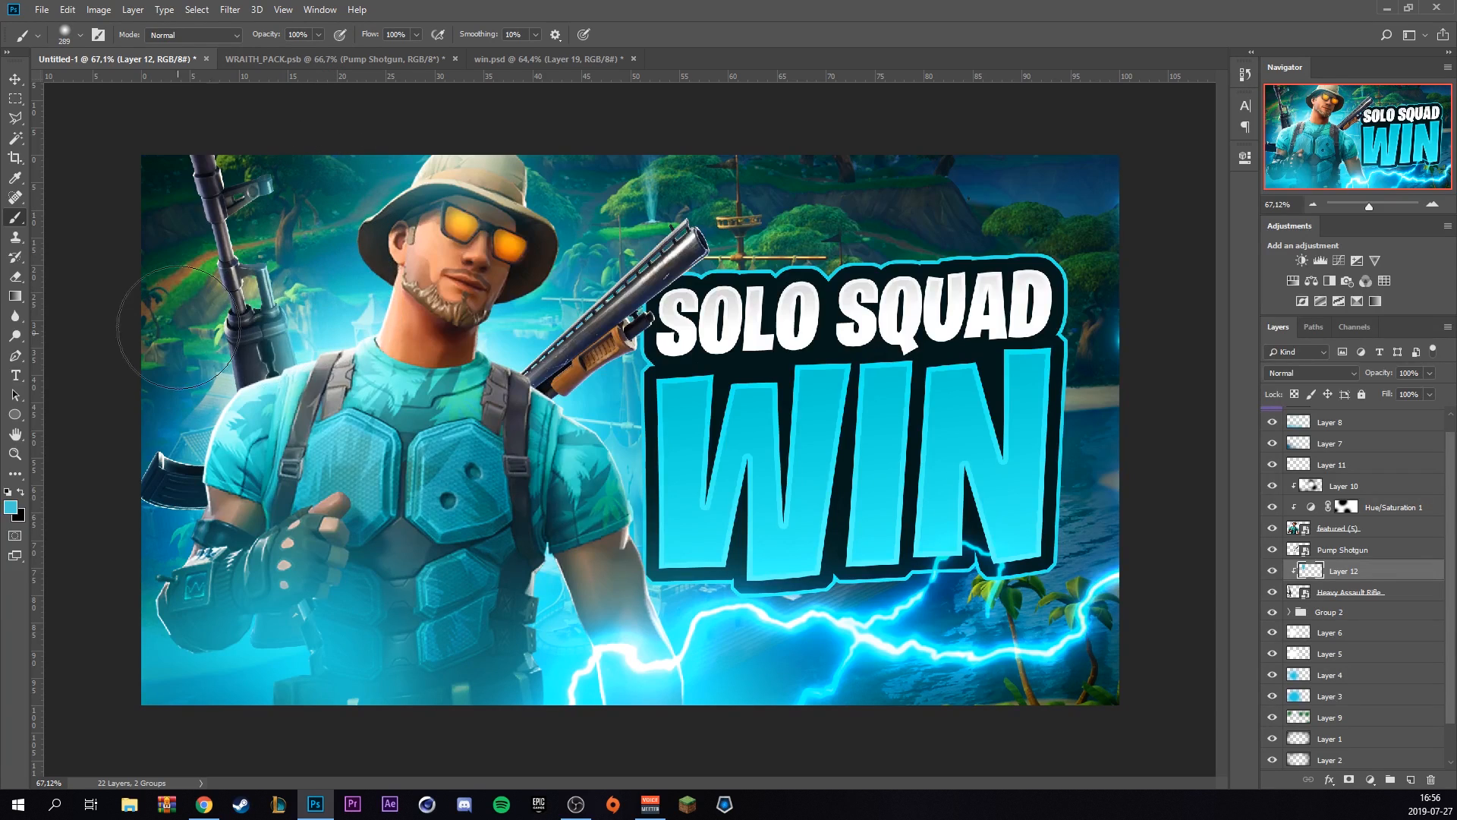
{"action": "left_click_drag", "start_coordinate": [169, 342], "coordinate": [173, 270]}
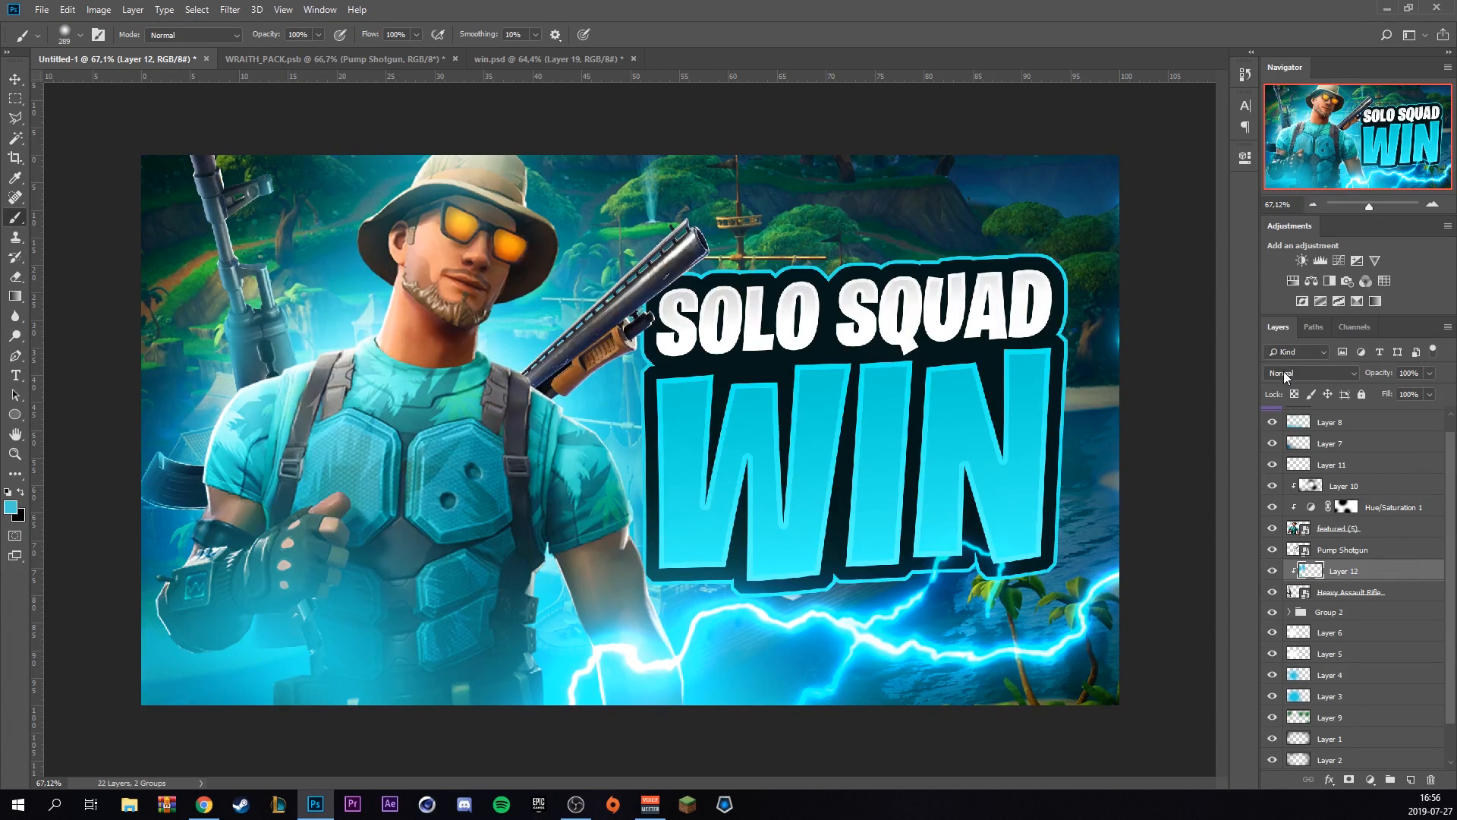
Set the rifle's cyan layer to Linear Dodge (Add) and soften the glow with a large eraser at 49% opacity
{"action": "left_click", "coordinate": [1285, 376]}
{"action": "left_click", "coordinate": [1322, 530]}
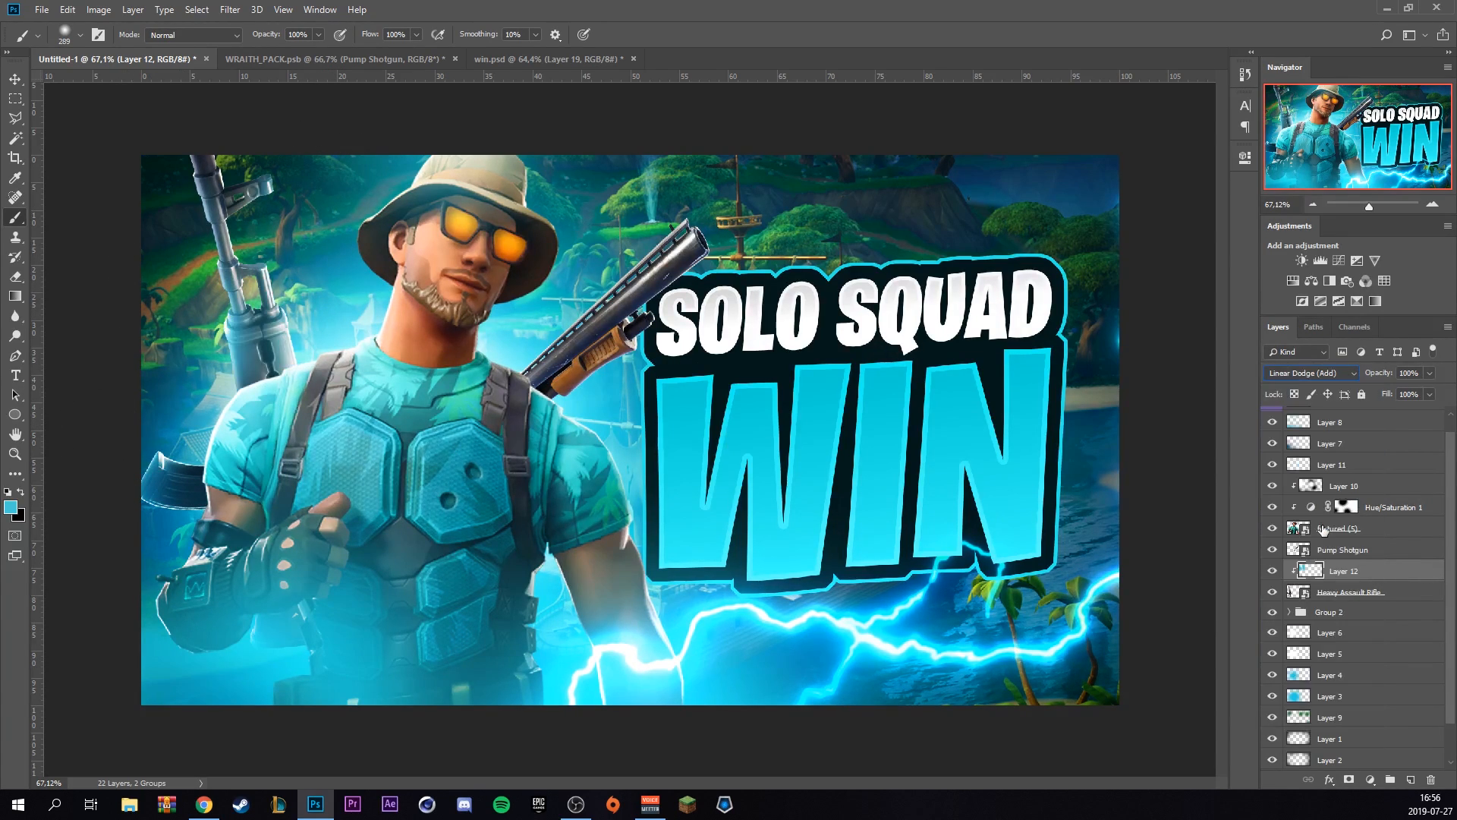
{"action": "left_click", "coordinate": [27, 273]}
{"action": "mouse_move", "coordinate": [71, 235]}
{"action": "left_mouse_down"}
{"action": "mouse_move", "coordinate": [258, 365]}
{"action": "mouse_move", "coordinate": [315, 126]}
{"action": "mouse_move", "coordinate": [226, 136]}
{"action": "left_mouse_up"}
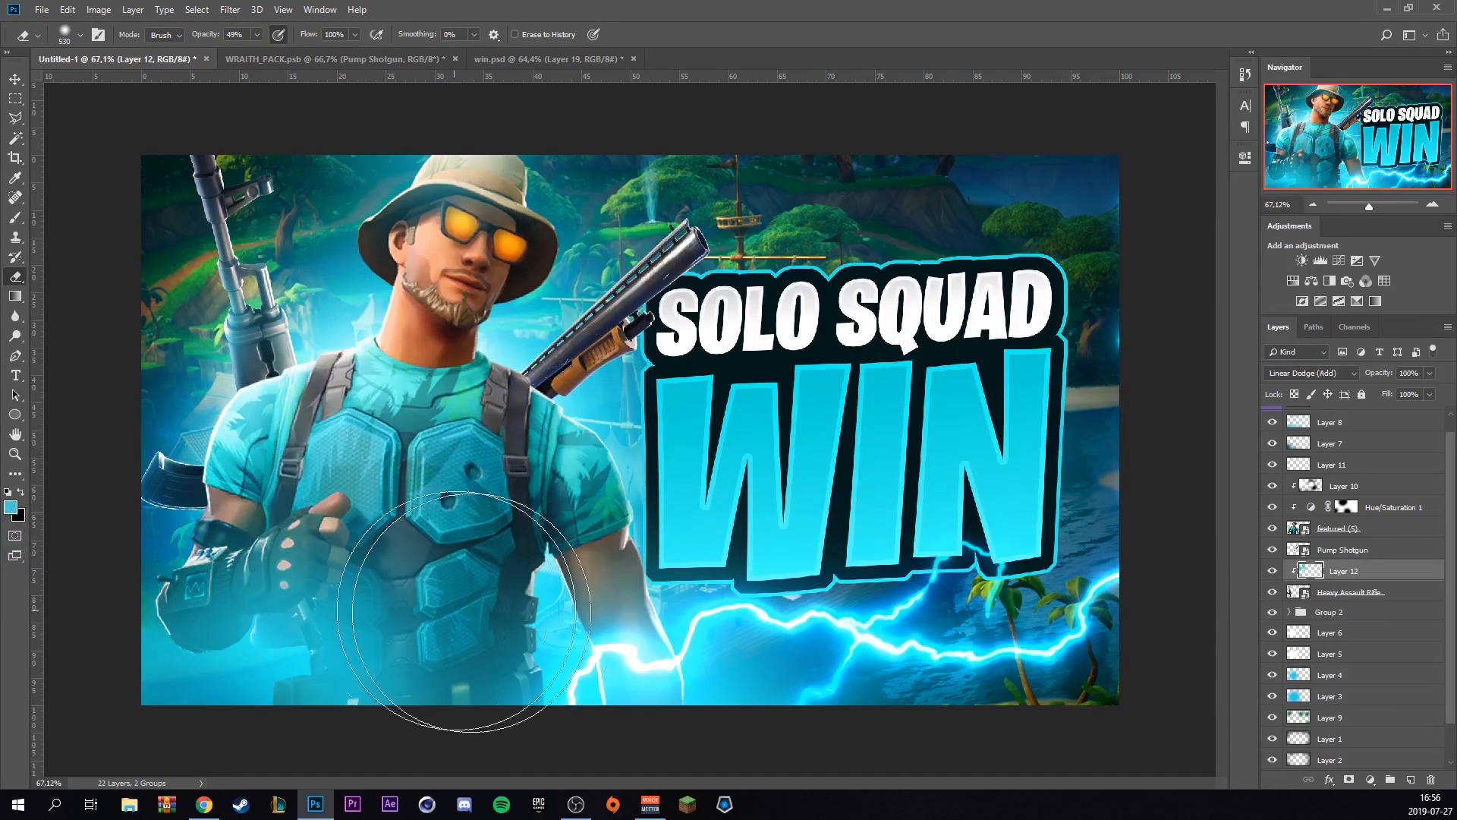
Add a new layer clipped to the Pump Shotgun and paint soft cyan along the shotgun
{"action": "left_click", "coordinate": [1371, 552]}
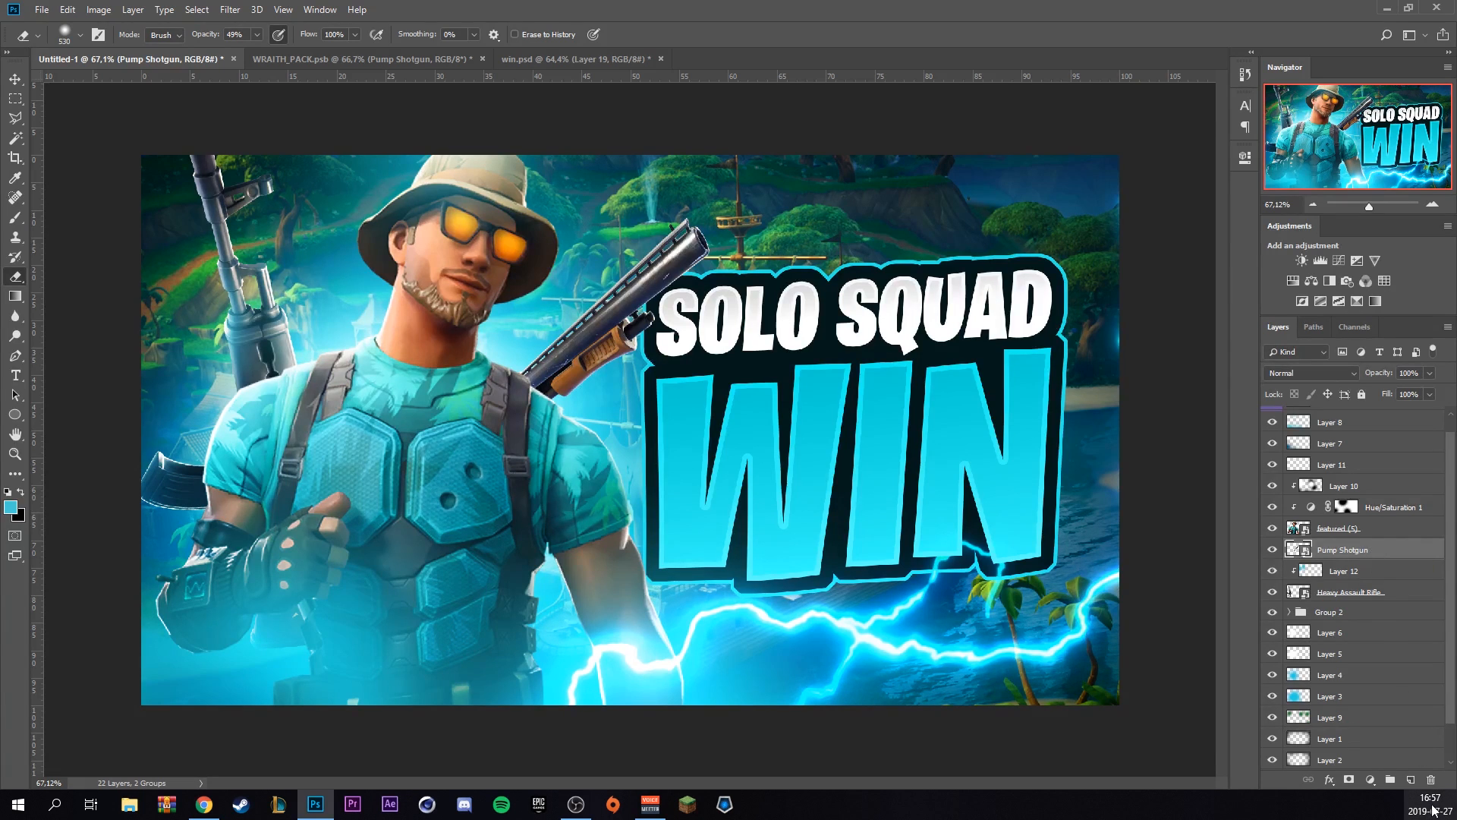
{"action": "left_click", "coordinate": [1410, 779]}
{"action": "right_click", "coordinate": [1376, 559]}
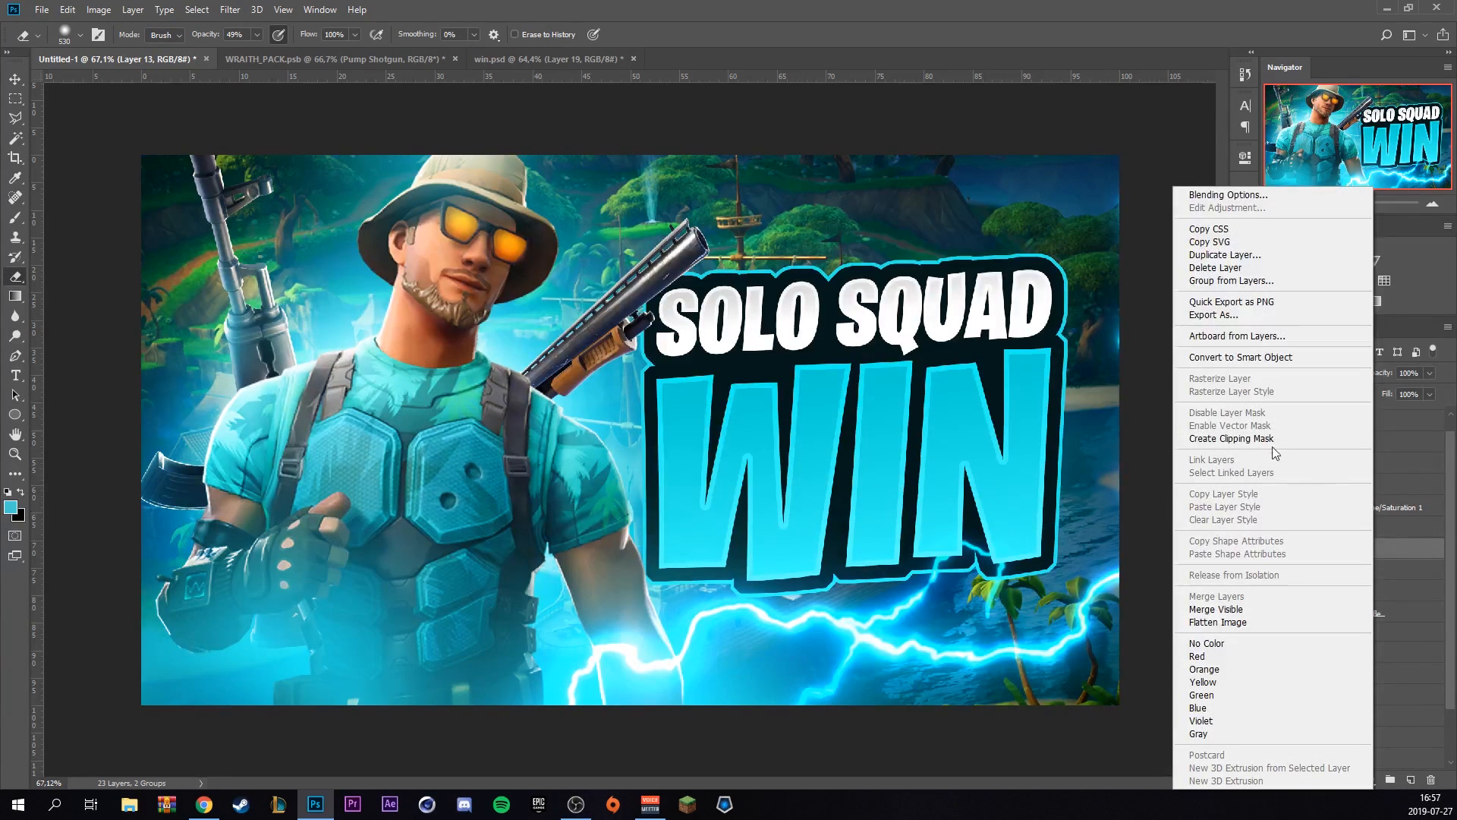
{"action": "left_click", "coordinate": [1250, 439]}
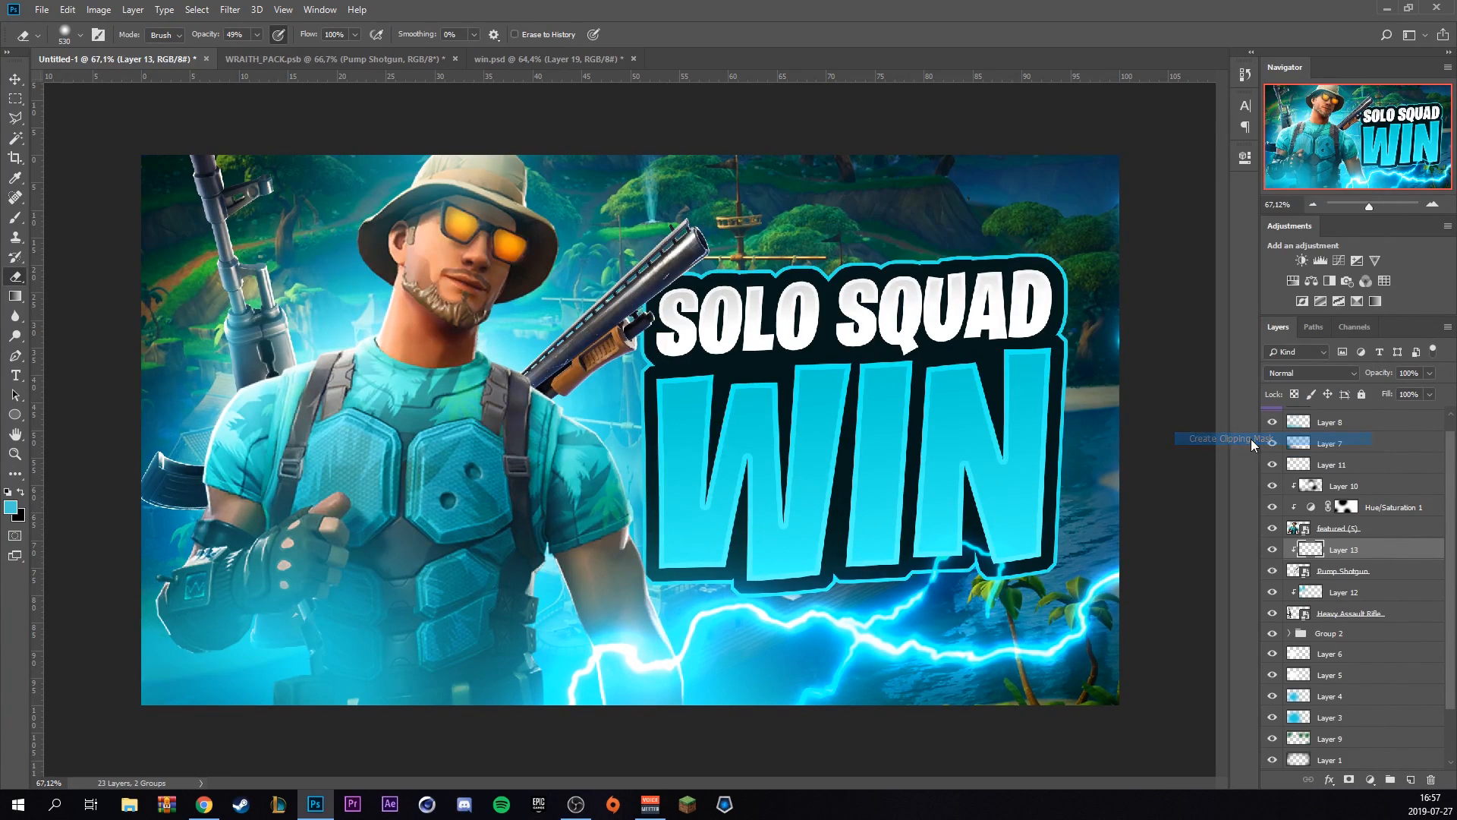
{"action": "left_click", "coordinate": [14, 218]}
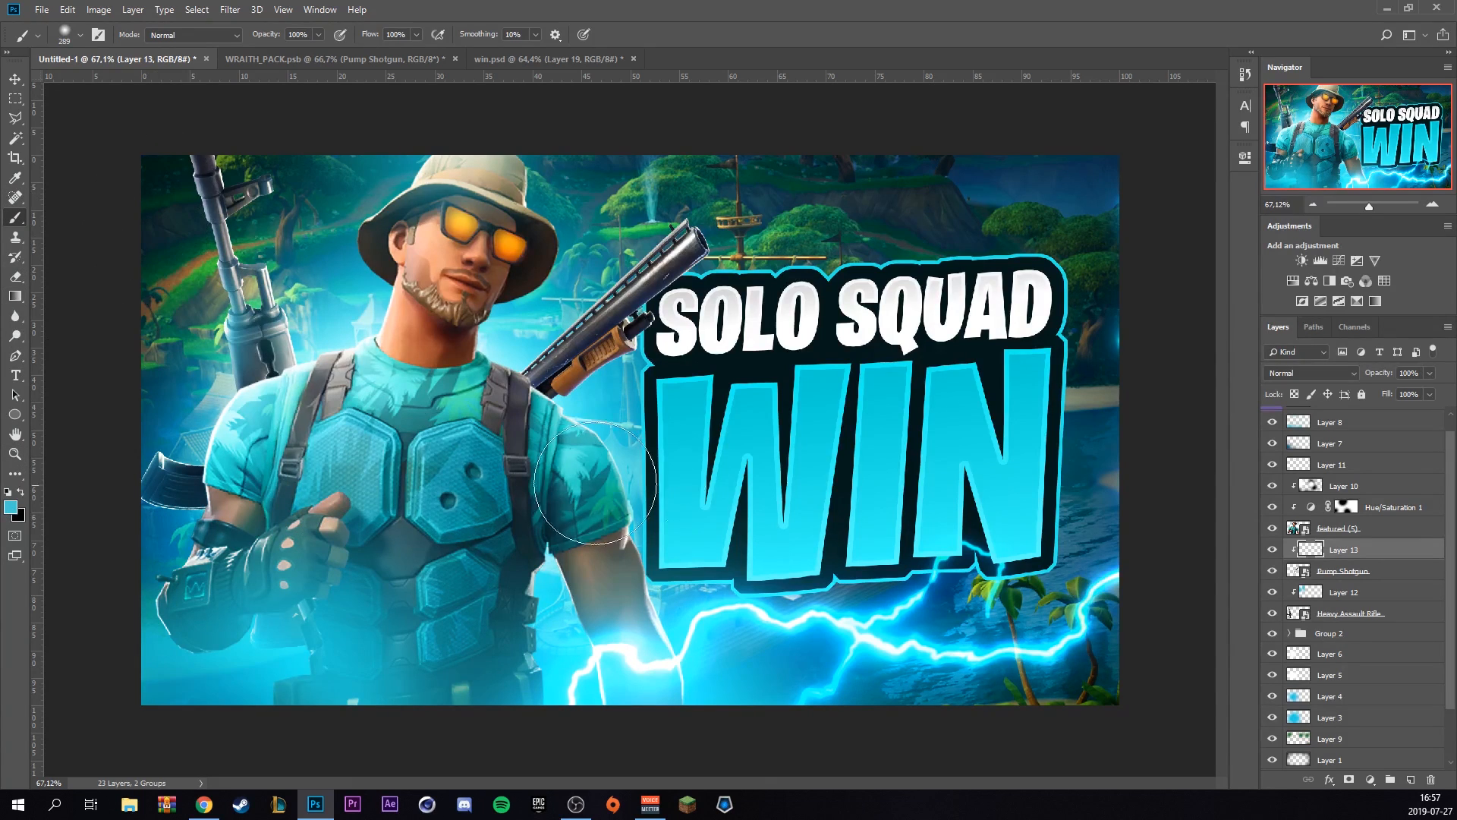
{"action": "mouse_move", "coordinate": [611, 423]}
{"action": "left_mouse_down"}
{"action": "mouse_move", "coordinate": [572, 443]}
{"action": "mouse_move", "coordinate": [778, 262]}
{"action": "mouse_move", "coordinate": [678, 174]}
{"action": "mouse_move", "coordinate": [553, 211]}
{"action": "mouse_move", "coordinate": [486, 337]}
{"action": "mouse_move", "coordinate": [425, 371]}
{"action": "left_mouse_up"}
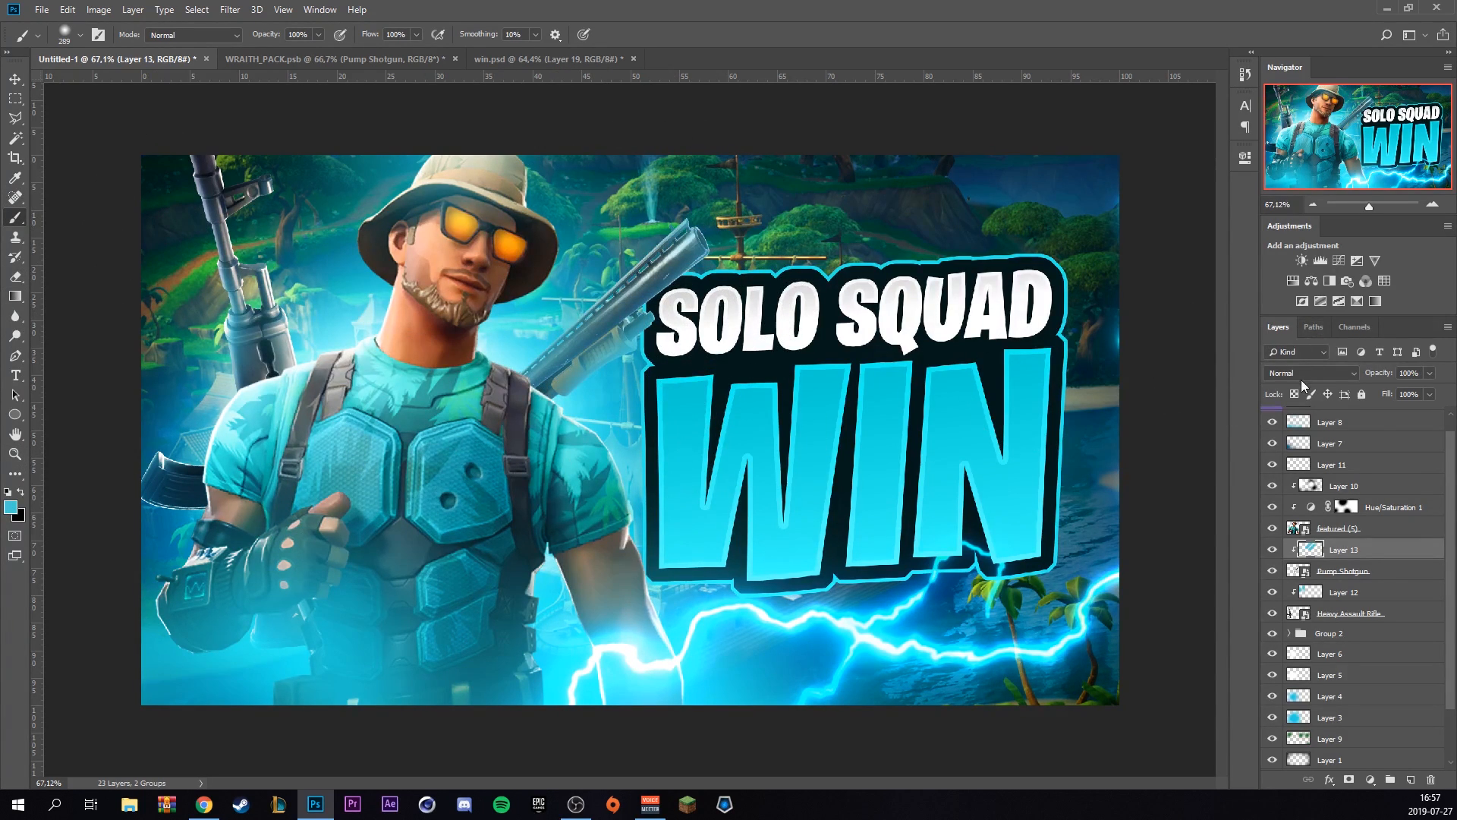
Set the shotgun's cyan layer to Linear Dodge (Add) and erase part of the glow along the barrel at 49% opacity
{"action": "left_click", "coordinate": [1306, 372]}
{"action": "left_click", "coordinate": [1321, 522]}
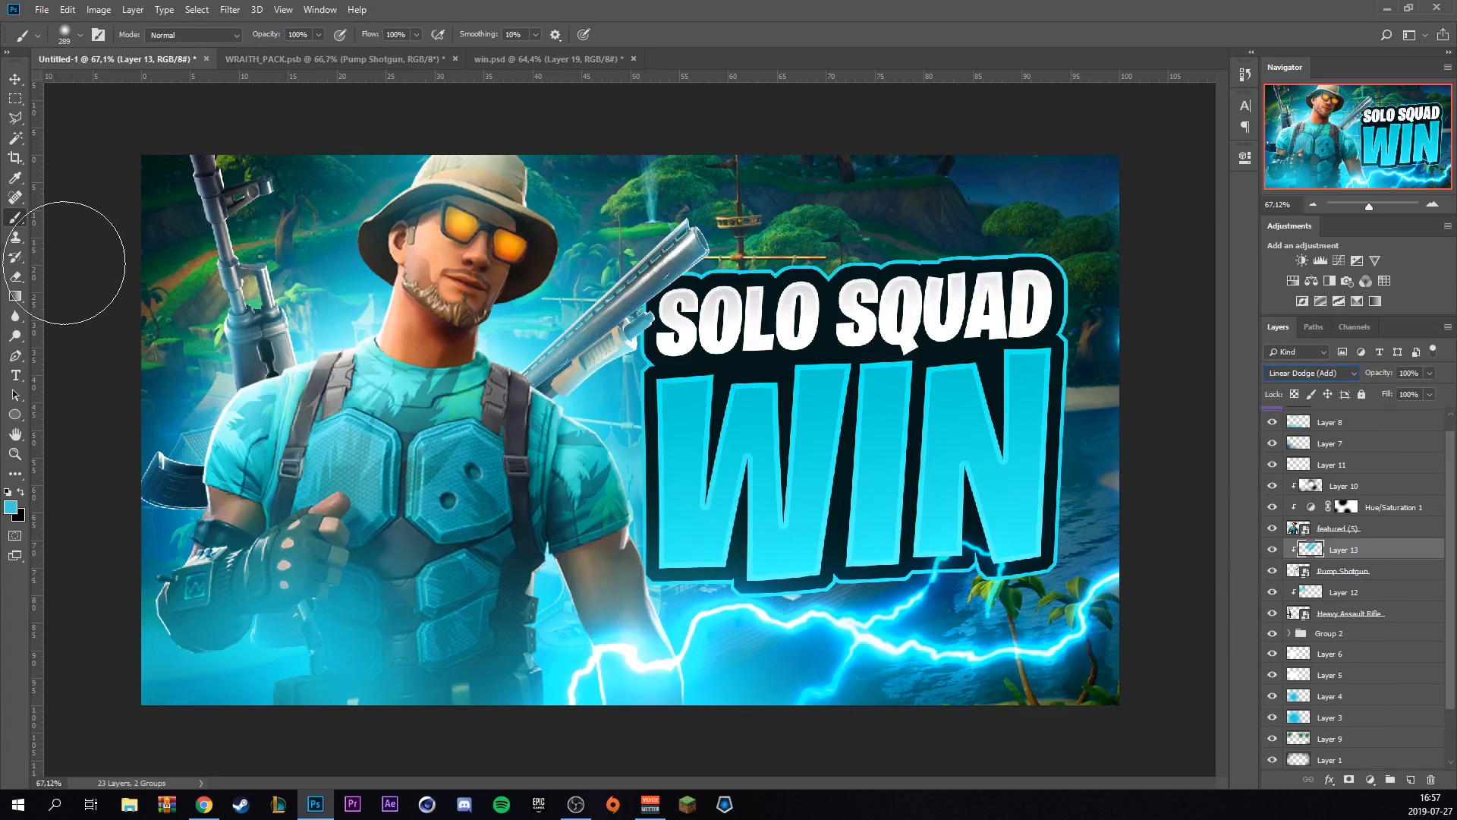
{"action": "left_click", "coordinate": [15, 276]}
{"action": "mouse_move", "coordinate": [599, 380]}
{"action": "left_mouse_down"}
{"action": "mouse_move", "coordinate": [568, 369]}
{"action": "mouse_move", "coordinate": [675, 308]}
{"action": "mouse_move", "coordinate": [630, 330]}
{"action": "mouse_move", "coordinate": [710, 267]}
{"action": "mouse_move", "coordinate": [689, 275]}
{"action": "mouse_move", "coordinate": [759, 235]}
{"action": "left_mouse_up"}
{"action": "scroll", "coordinate": [820, 460], "scroll_direction": "down", "scroll_amount": 1}
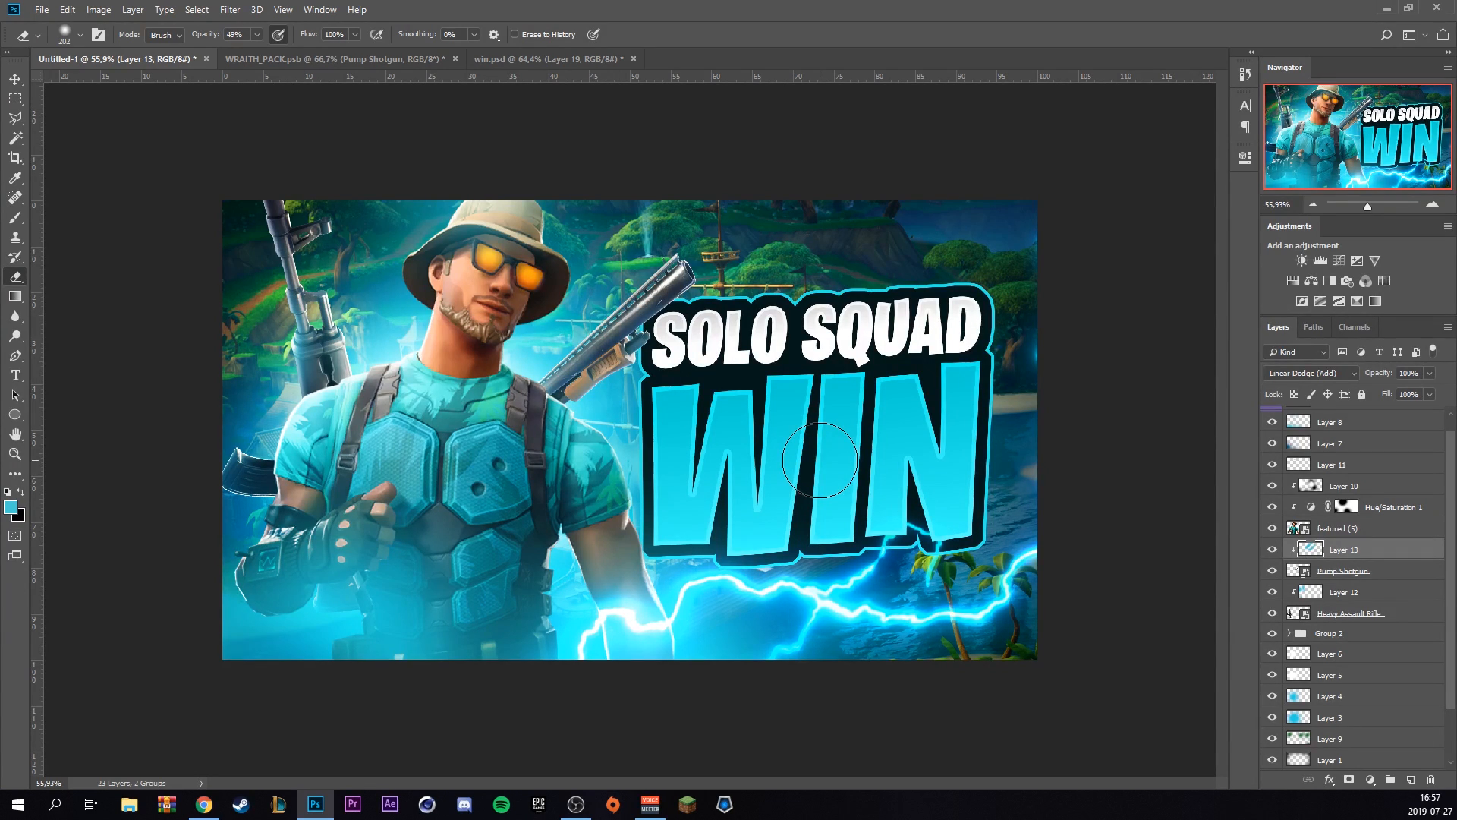
Add a Black & White adjustment above the fx layer with Reds 115, Yellows 108, Greens 113, Cyans 98 and Blues -137
{"action": "scroll", "coordinate": [1424, 591], "scroll_direction": "up", "scroll_amount": 1}
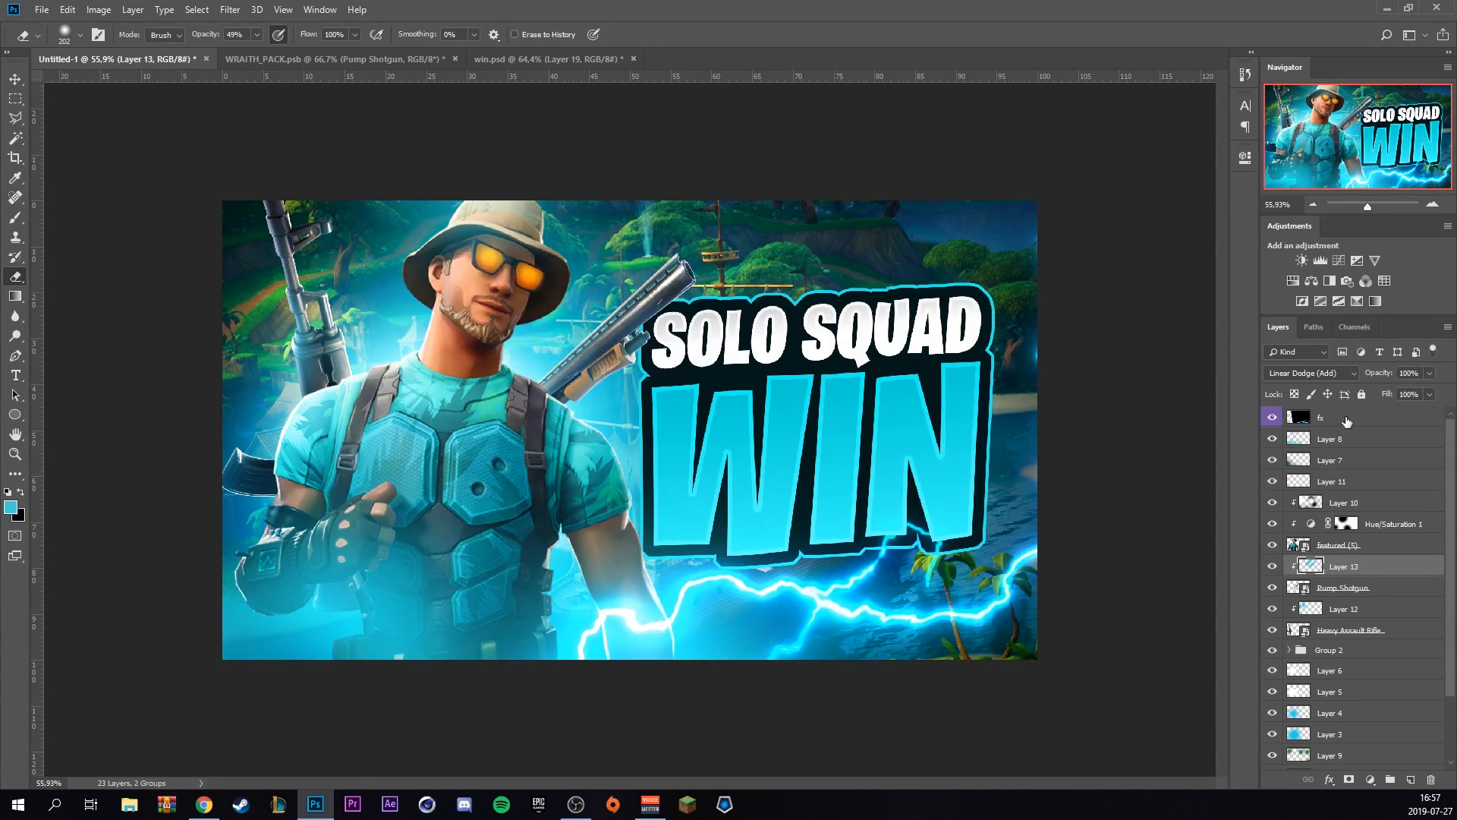
{"action": "left_click", "coordinate": [1347, 420]}
{"action": "left_click", "coordinate": [1371, 781]}
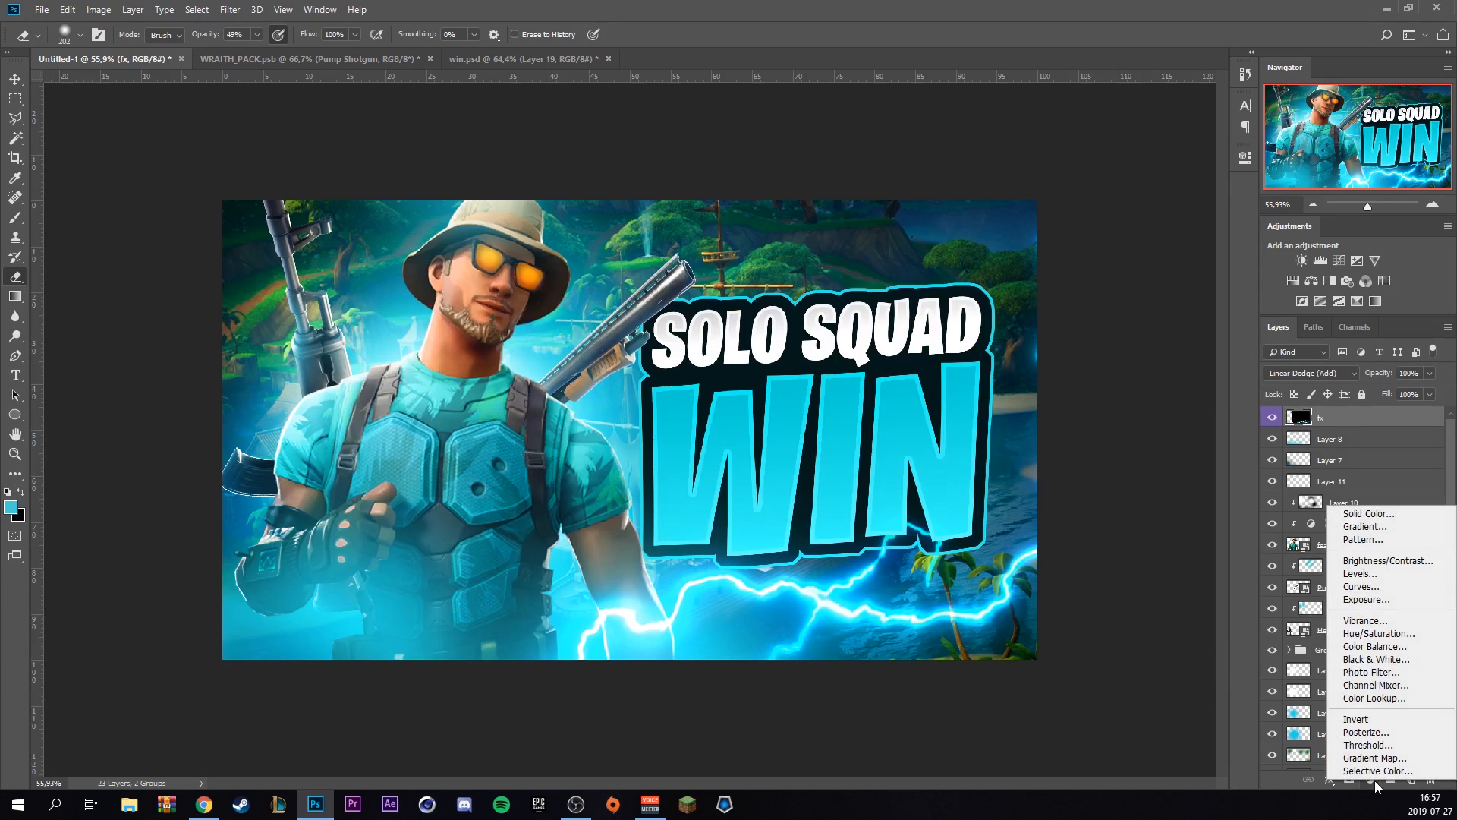
{"action": "left_click", "coordinate": [1375, 659]}
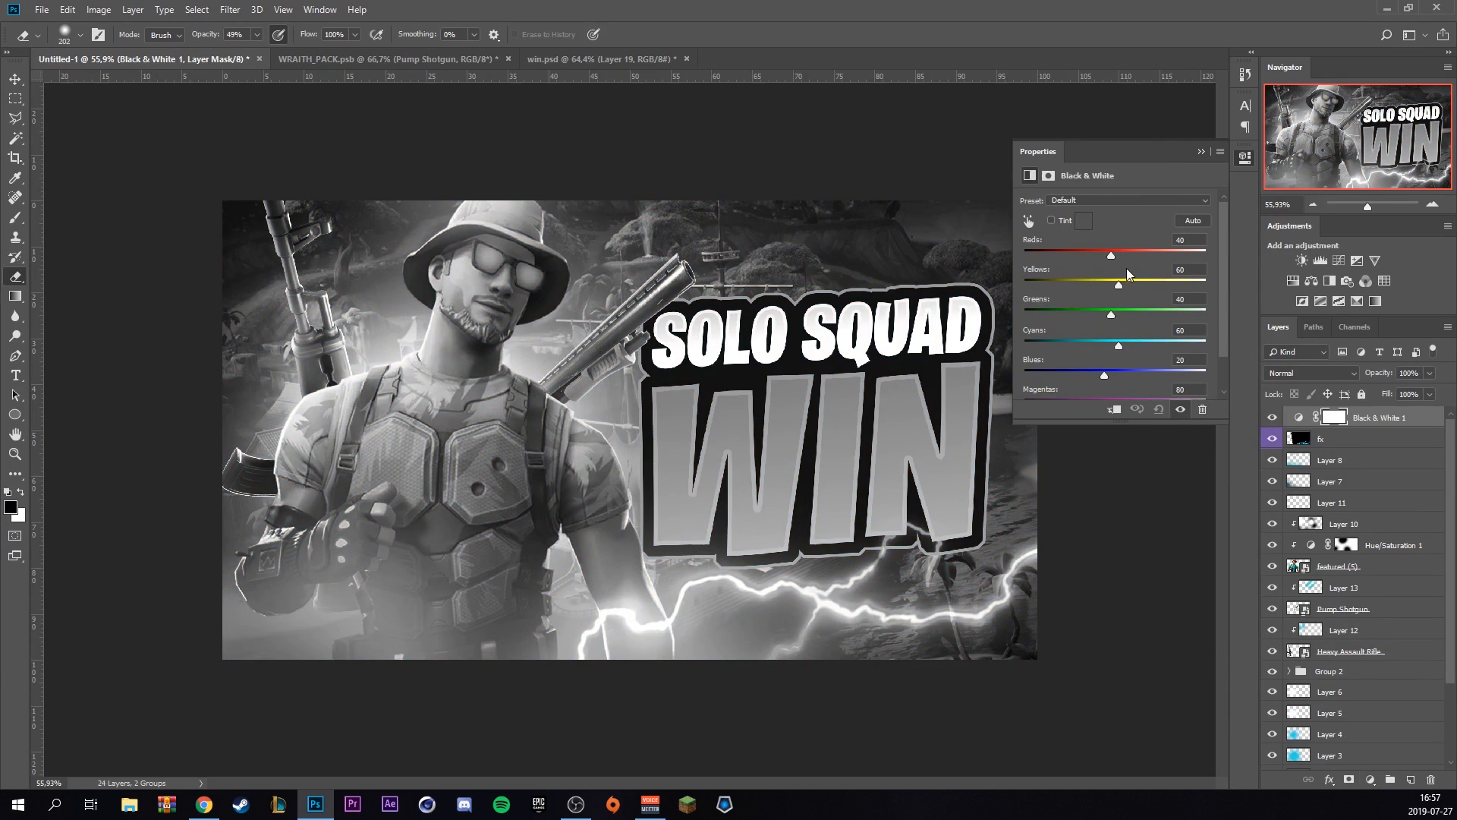
{"action": "left_click_drag", "start_coordinate": [1126, 261], "coordinate": [1047, 375]}
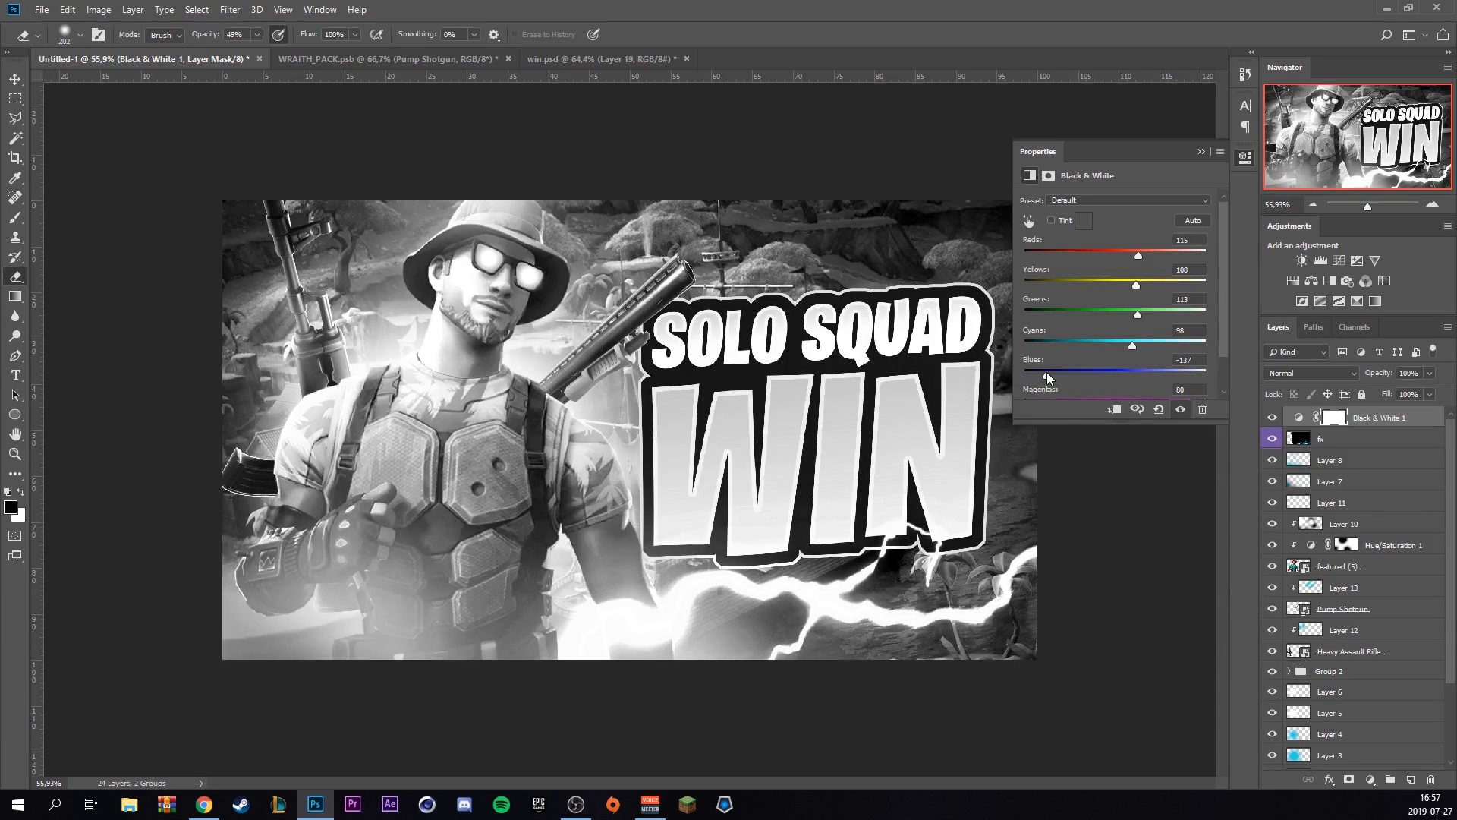
{"action": "left_click", "coordinate": [1198, 152]}
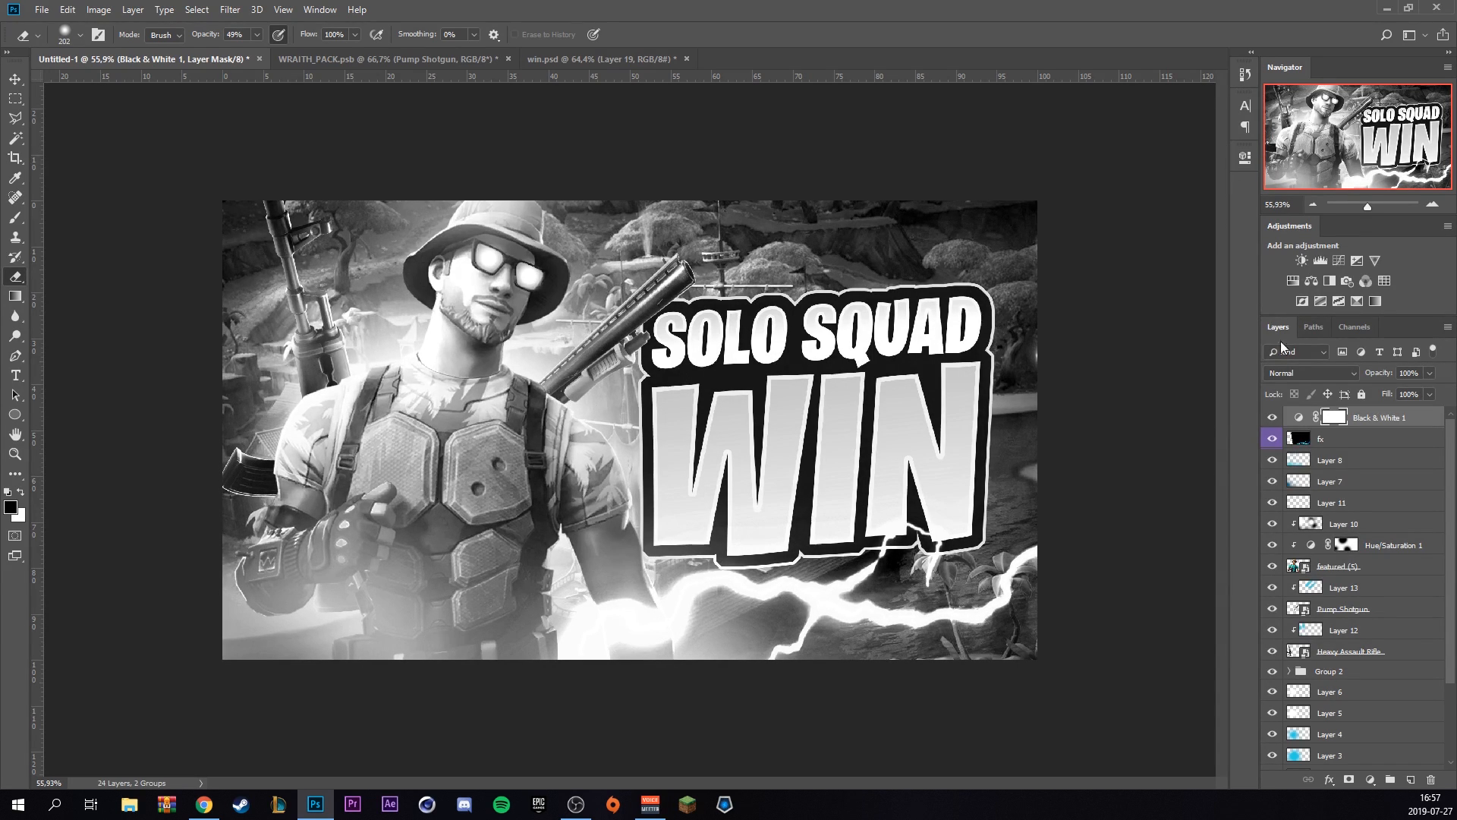
Blend the Black & White adjustment as Soft Light at 43% opacity and compare the image with and without it
{"action": "left_click", "coordinate": [1290, 372]}
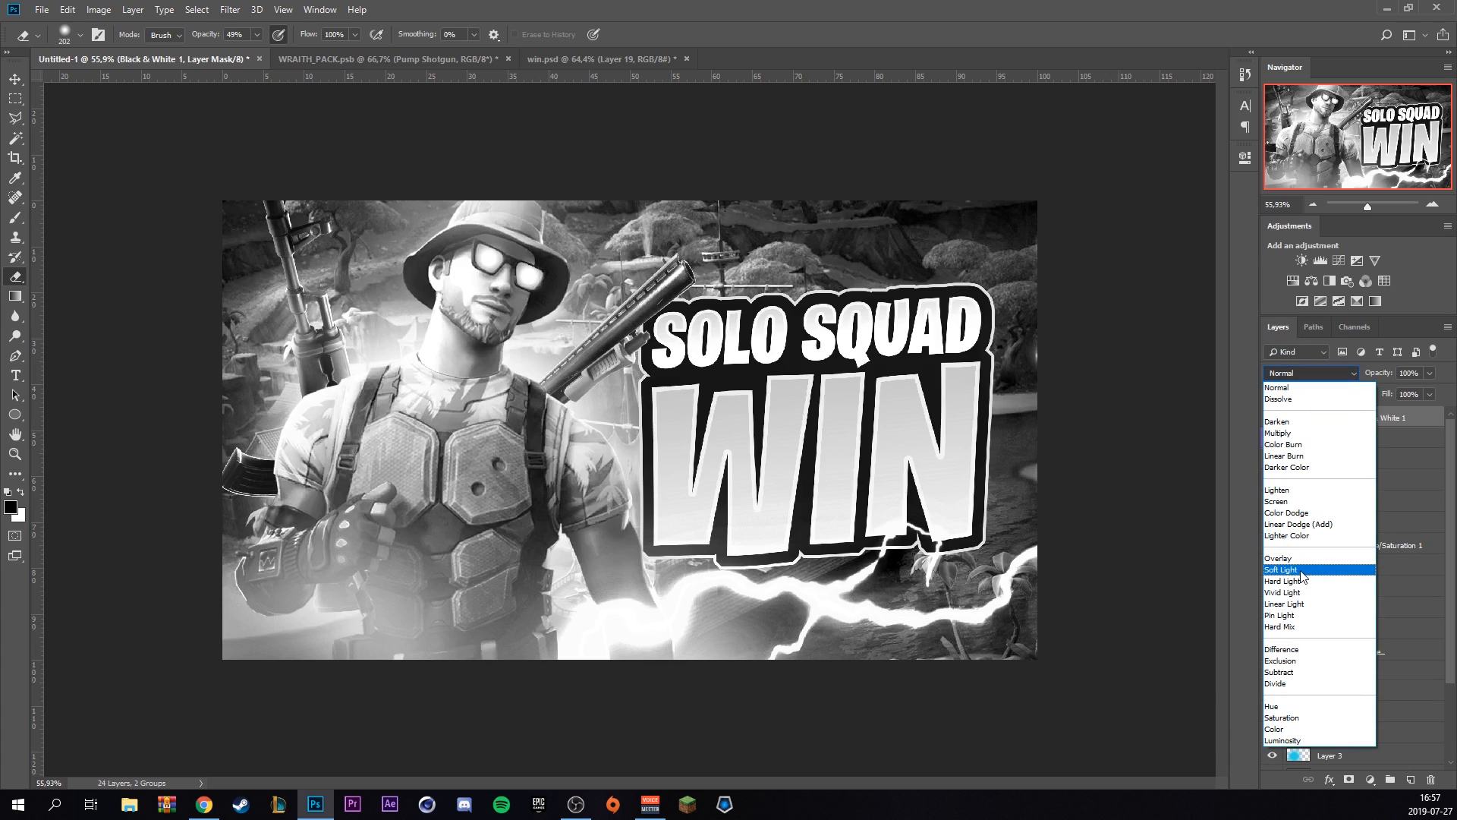
{"action": "left_click", "coordinate": [1300, 571]}
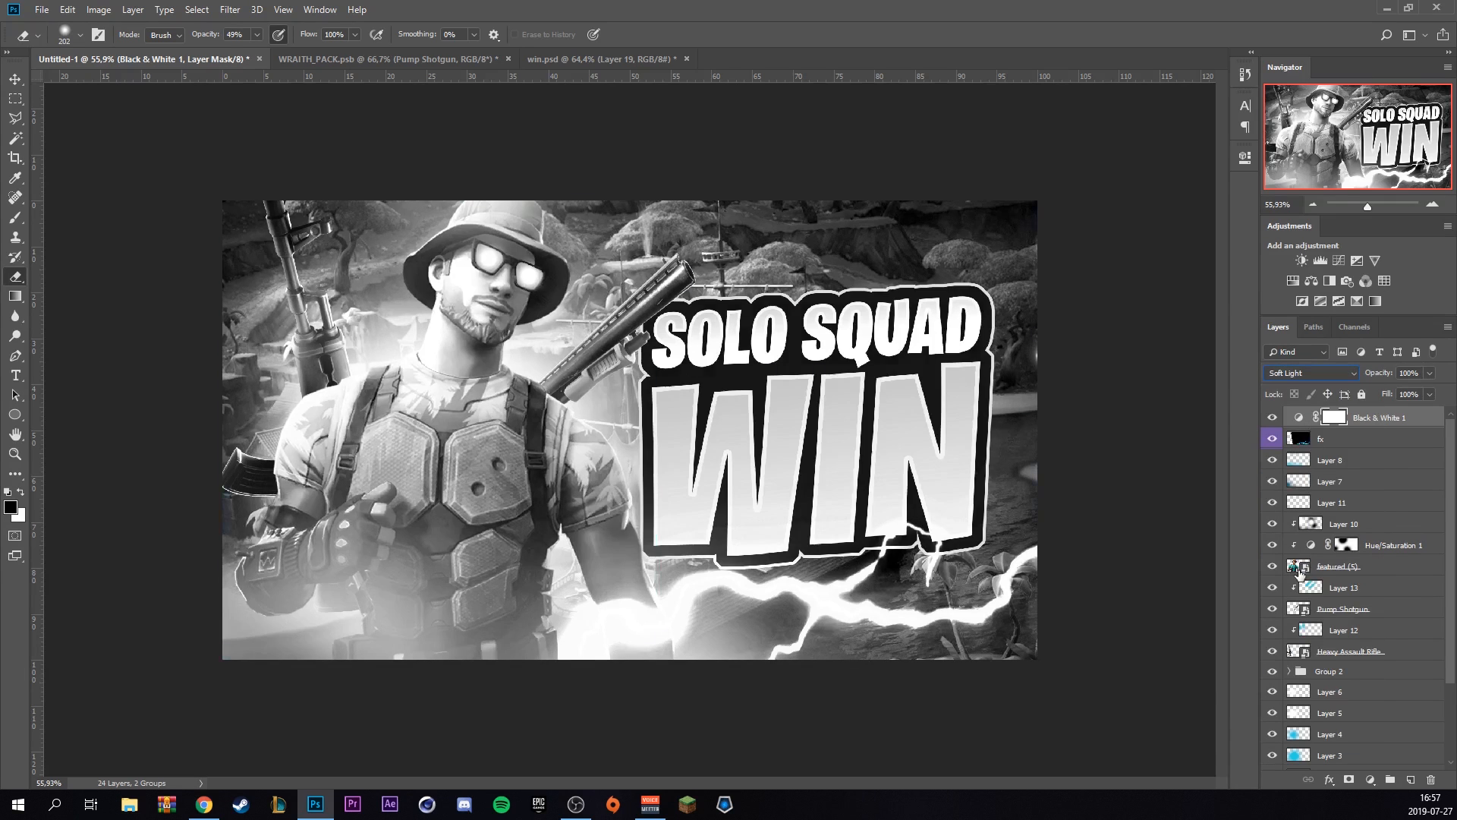
{"action": "left_click", "coordinate": [1430, 374]}
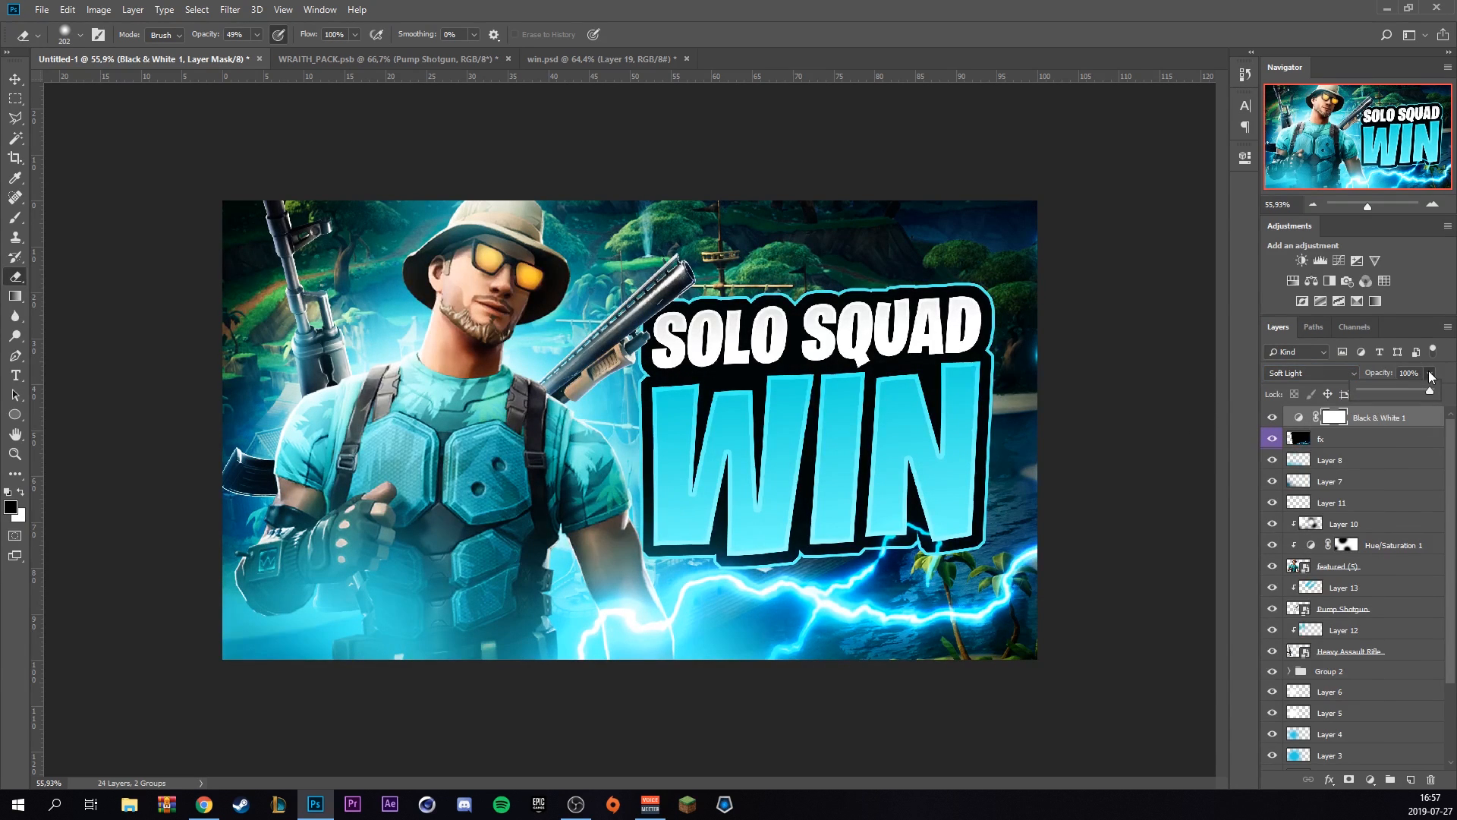
{"action": "mouse_move", "coordinate": [1402, 391]}
{"action": "left_mouse_down"}
{"action": "mouse_move", "coordinate": [1315, 396]}
{"action": "mouse_move", "coordinate": [1382, 399]}
{"action": "left_mouse_up"}
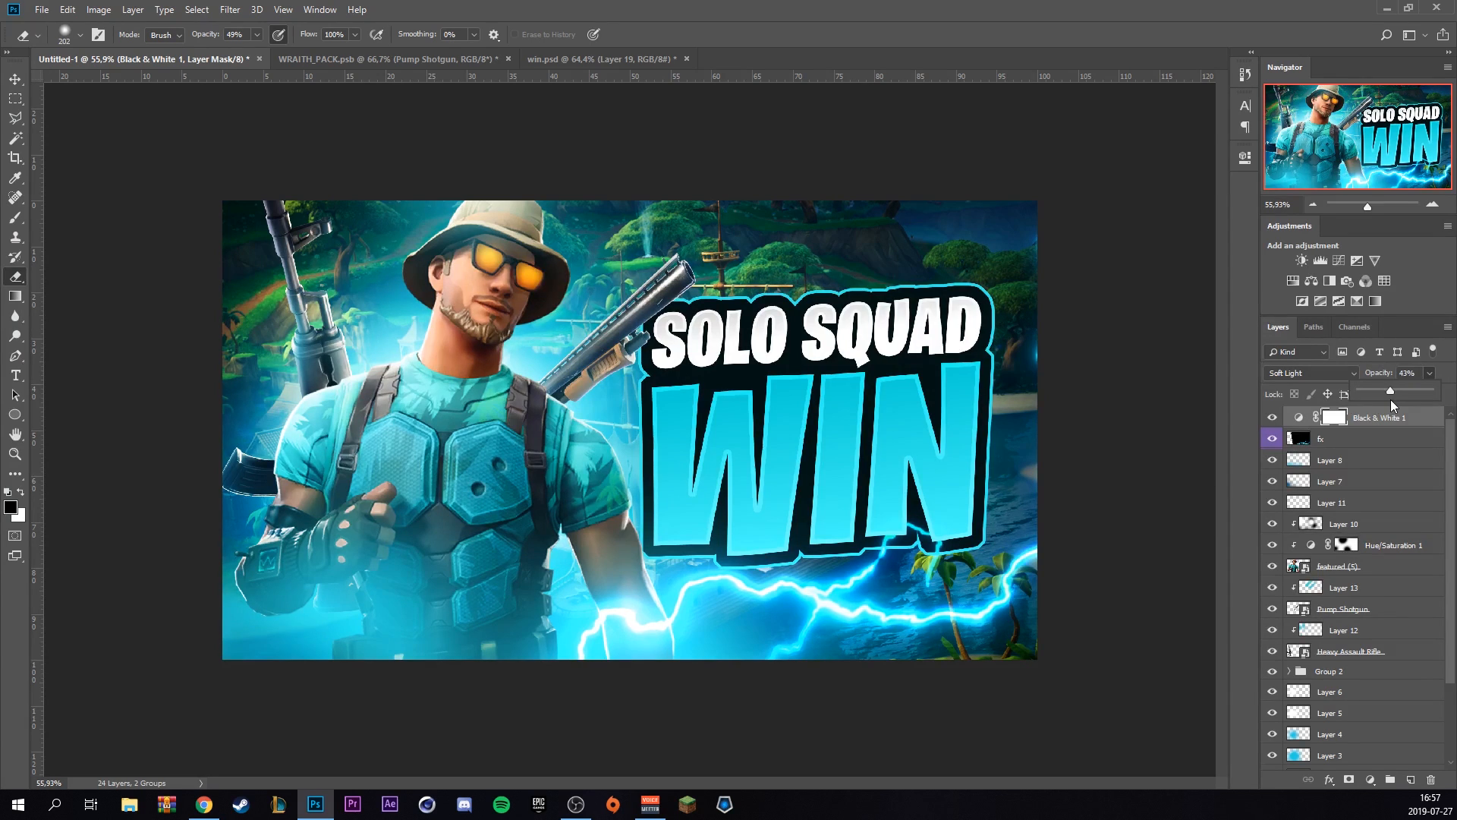
{"action": "left_click", "coordinate": [1271, 418]}
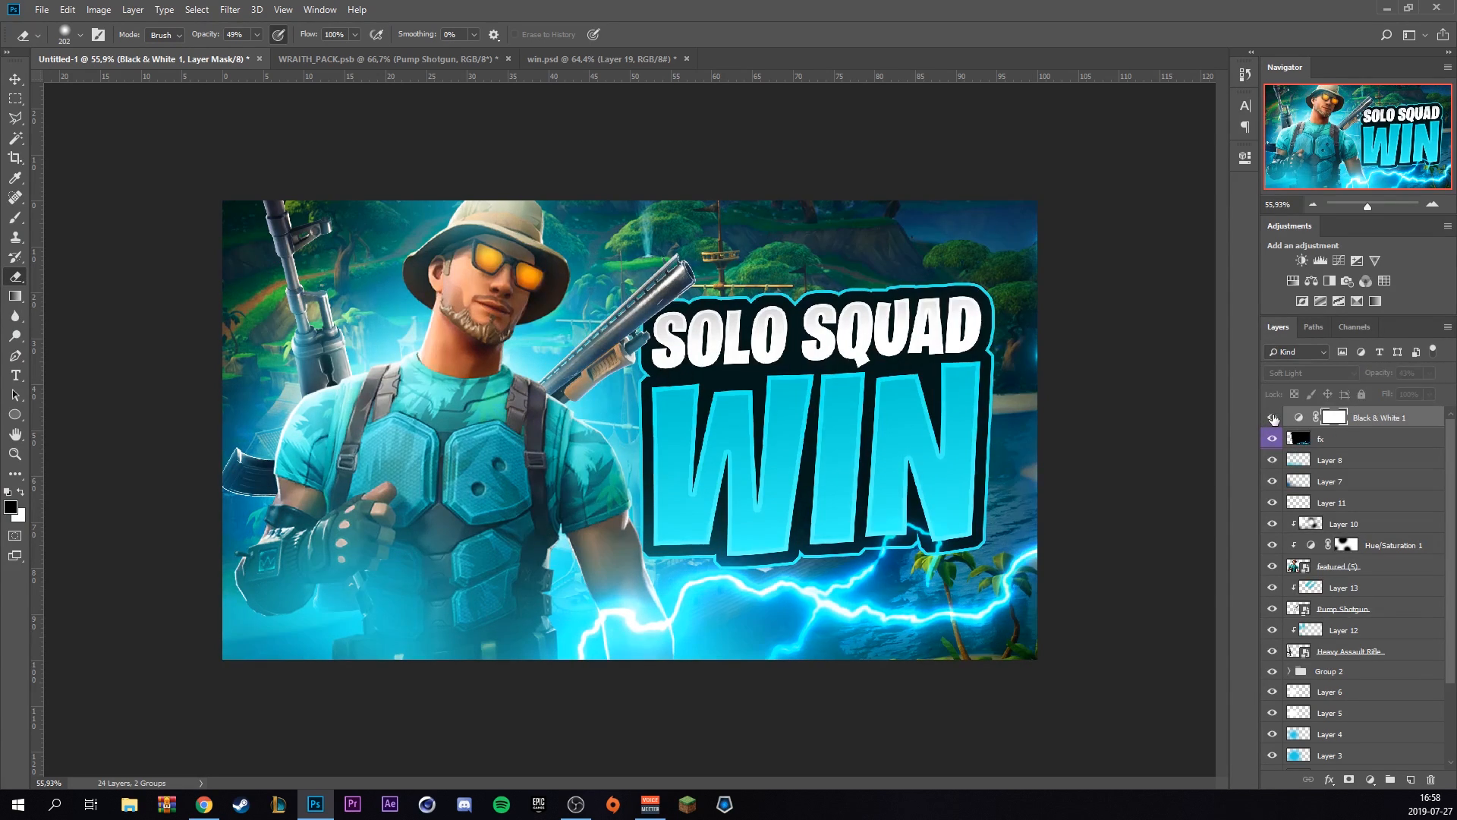
{"action": "left_click", "coordinate": [1271, 418]}
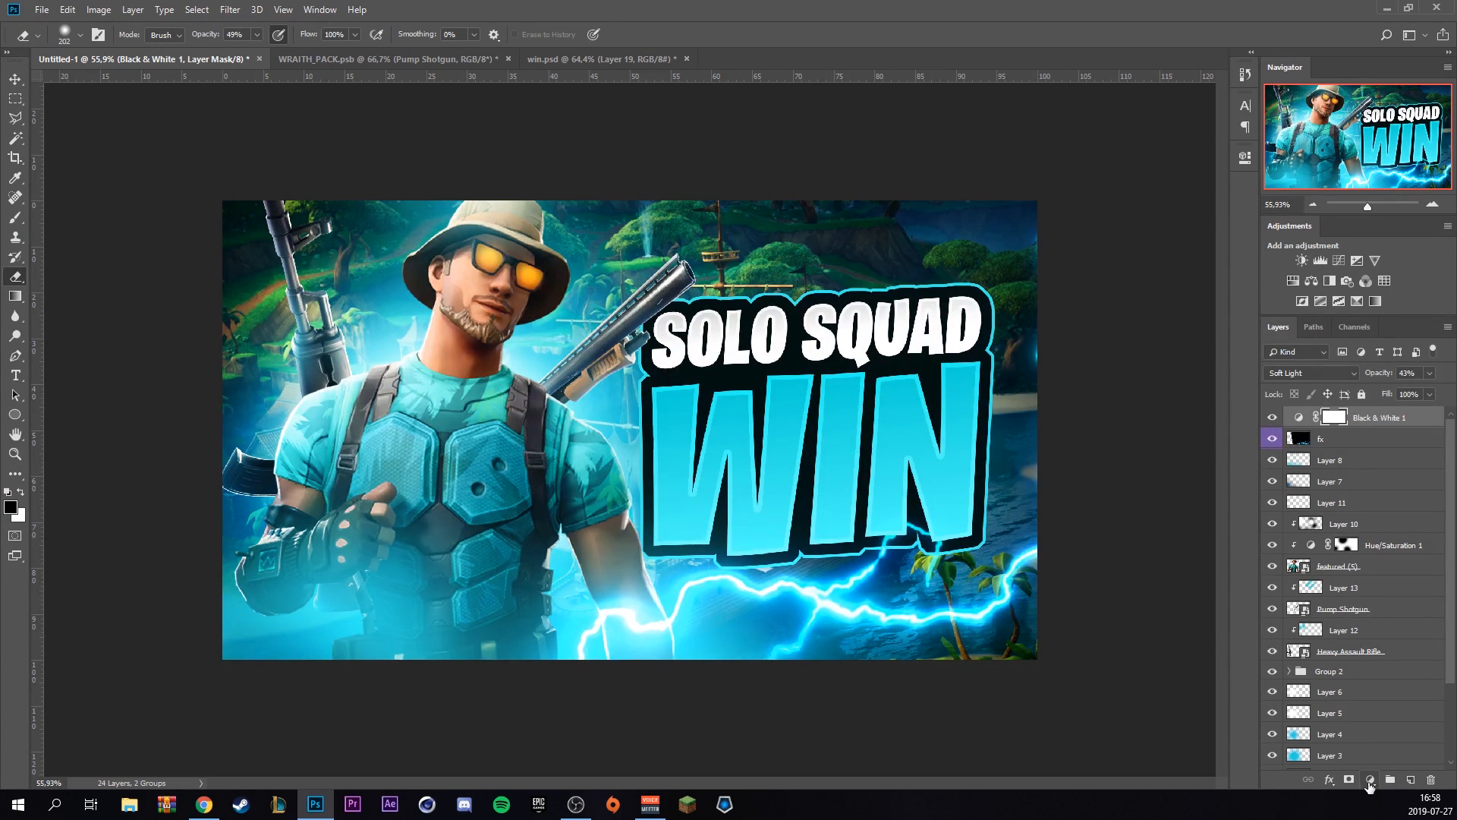
Add a Vibrance adjustment on top of the layer stack and raise the vibrance slightly
{"action": "left_click", "coordinate": [1371, 780]}
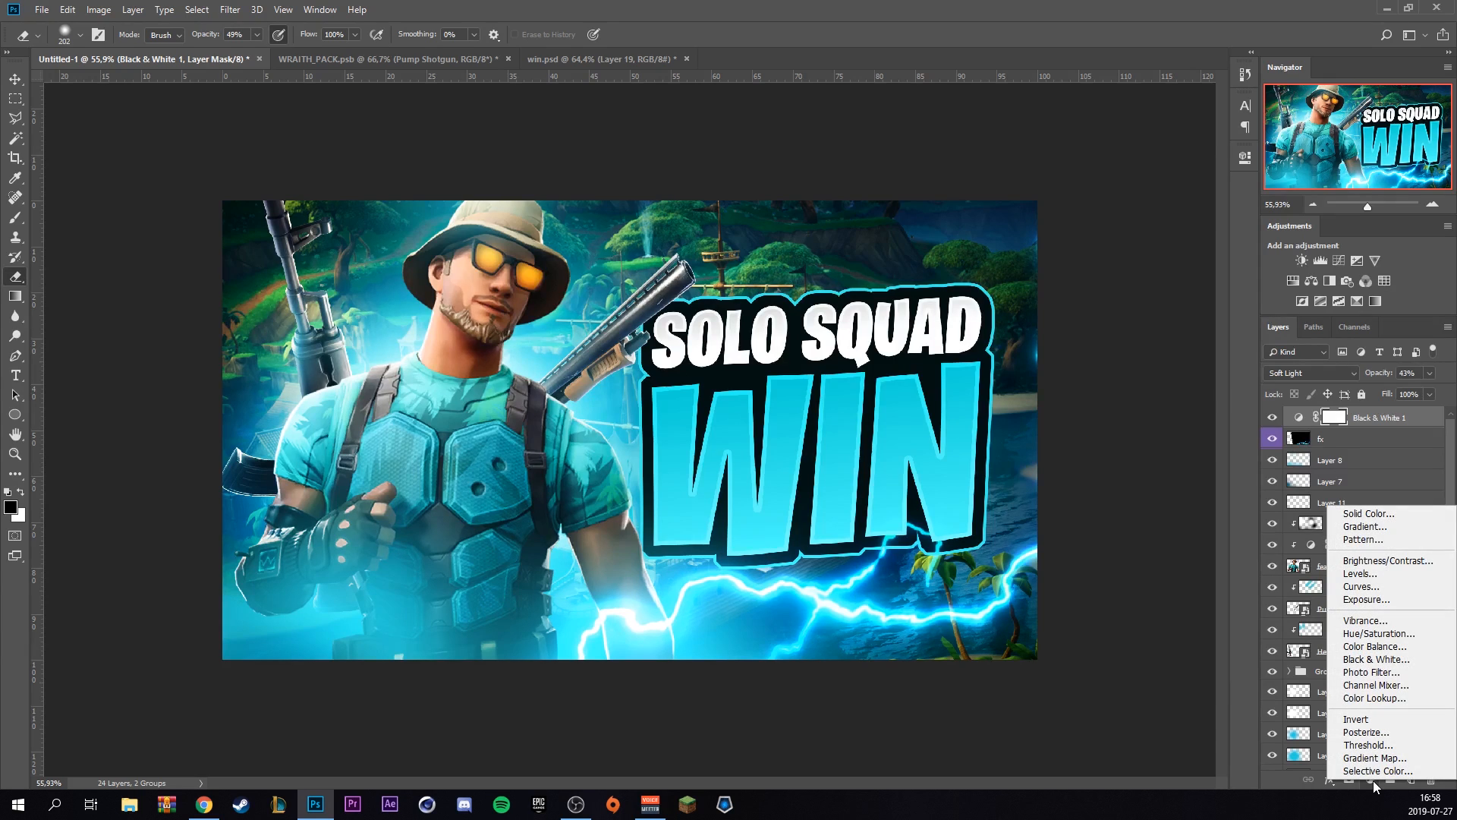
{"action": "left_click", "coordinate": [1365, 621]}
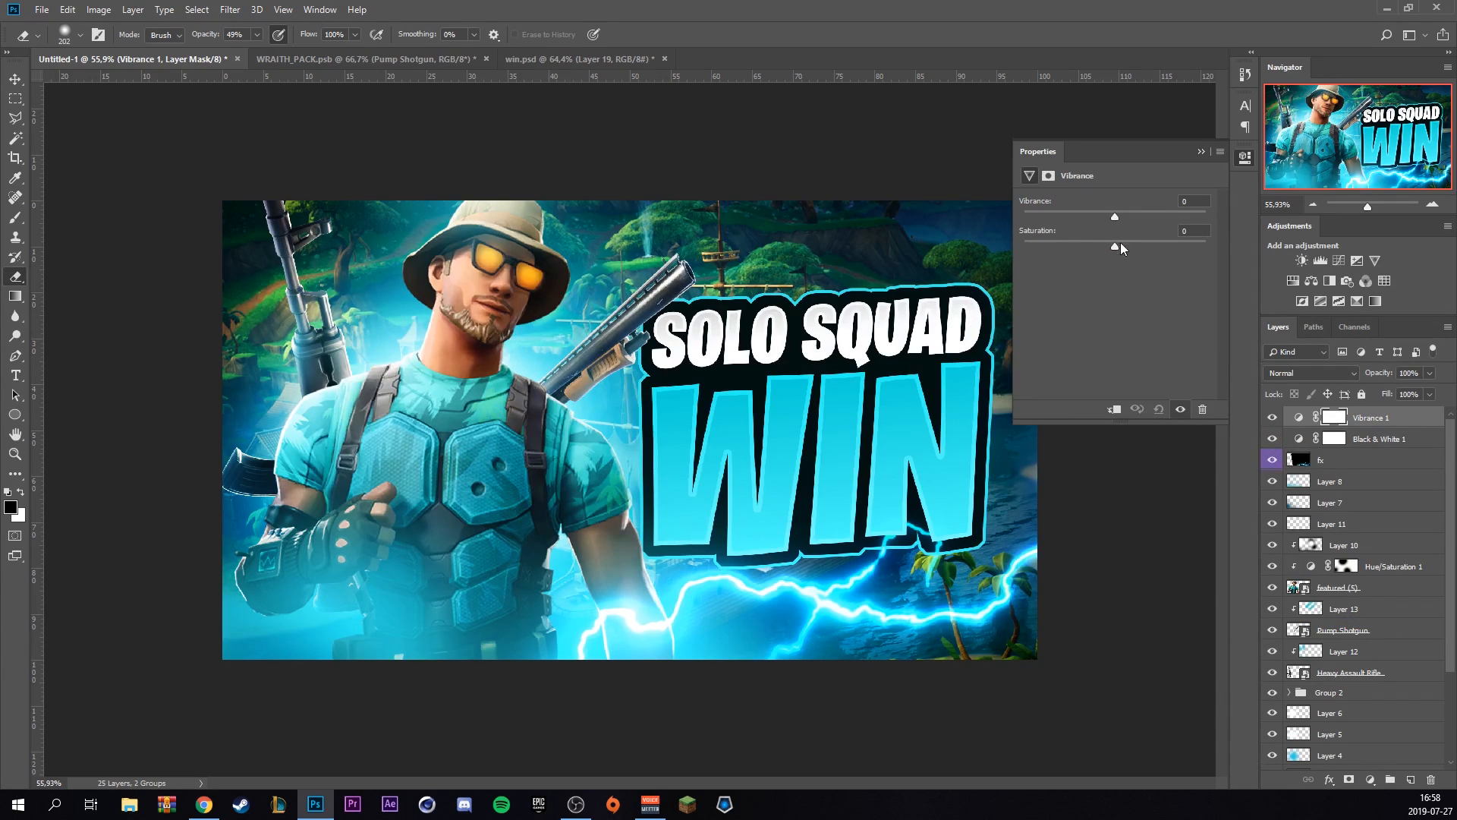
{"action": "left_click", "coordinate": [1137, 216]}
{"action": "left_click", "coordinate": [1200, 151]}
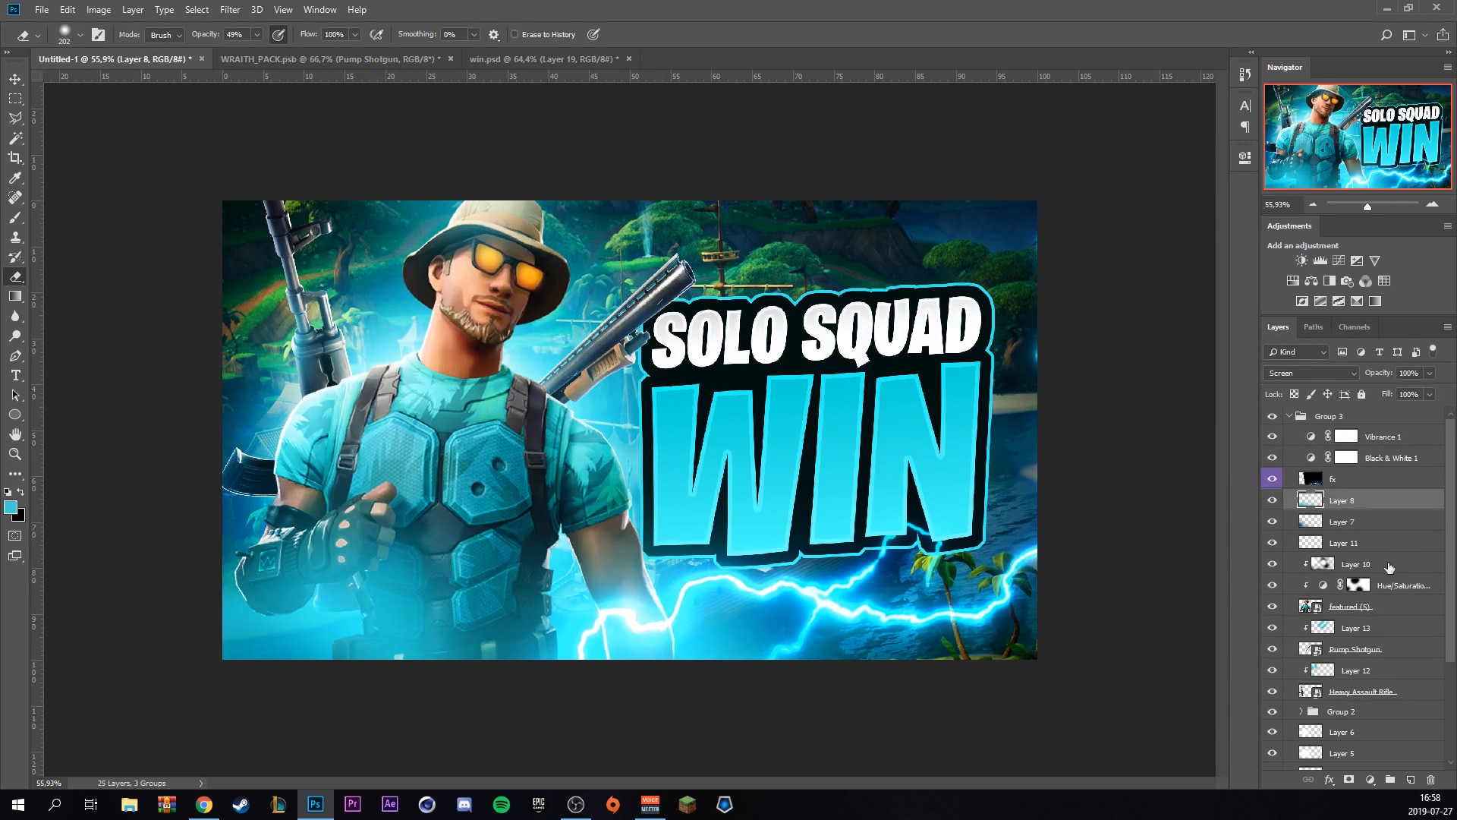
Add a new layer above Layer 11 and paint soft cyan over the WIN title, enlarging the brush to 542 px
{"action": "left_click", "coordinate": [1388, 566]}
{"action": "left_click", "coordinate": [1383, 545]}
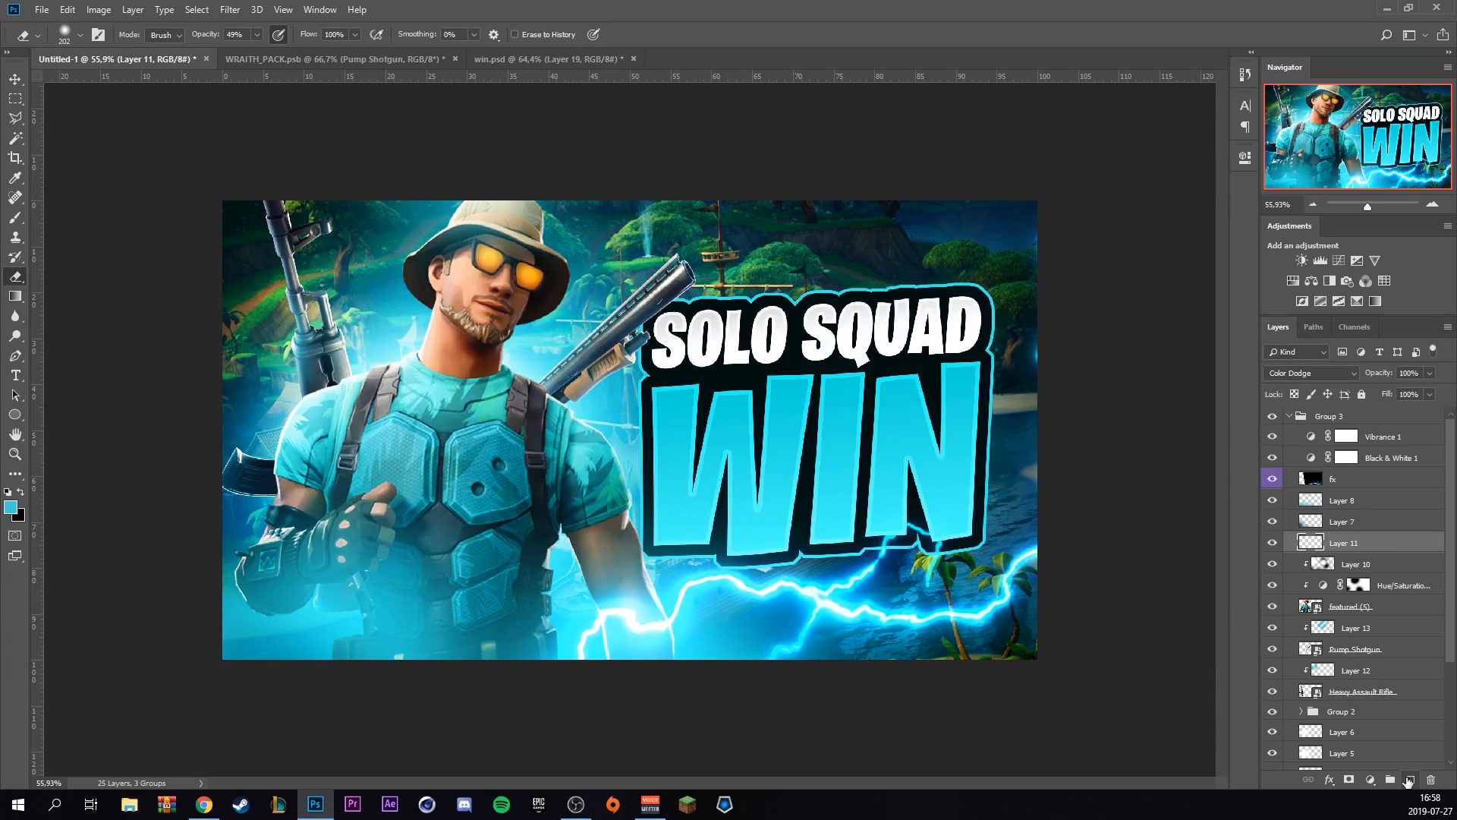
{"action": "left_click", "coordinate": [1408, 780]}
{"action": "key", "text": "b"}
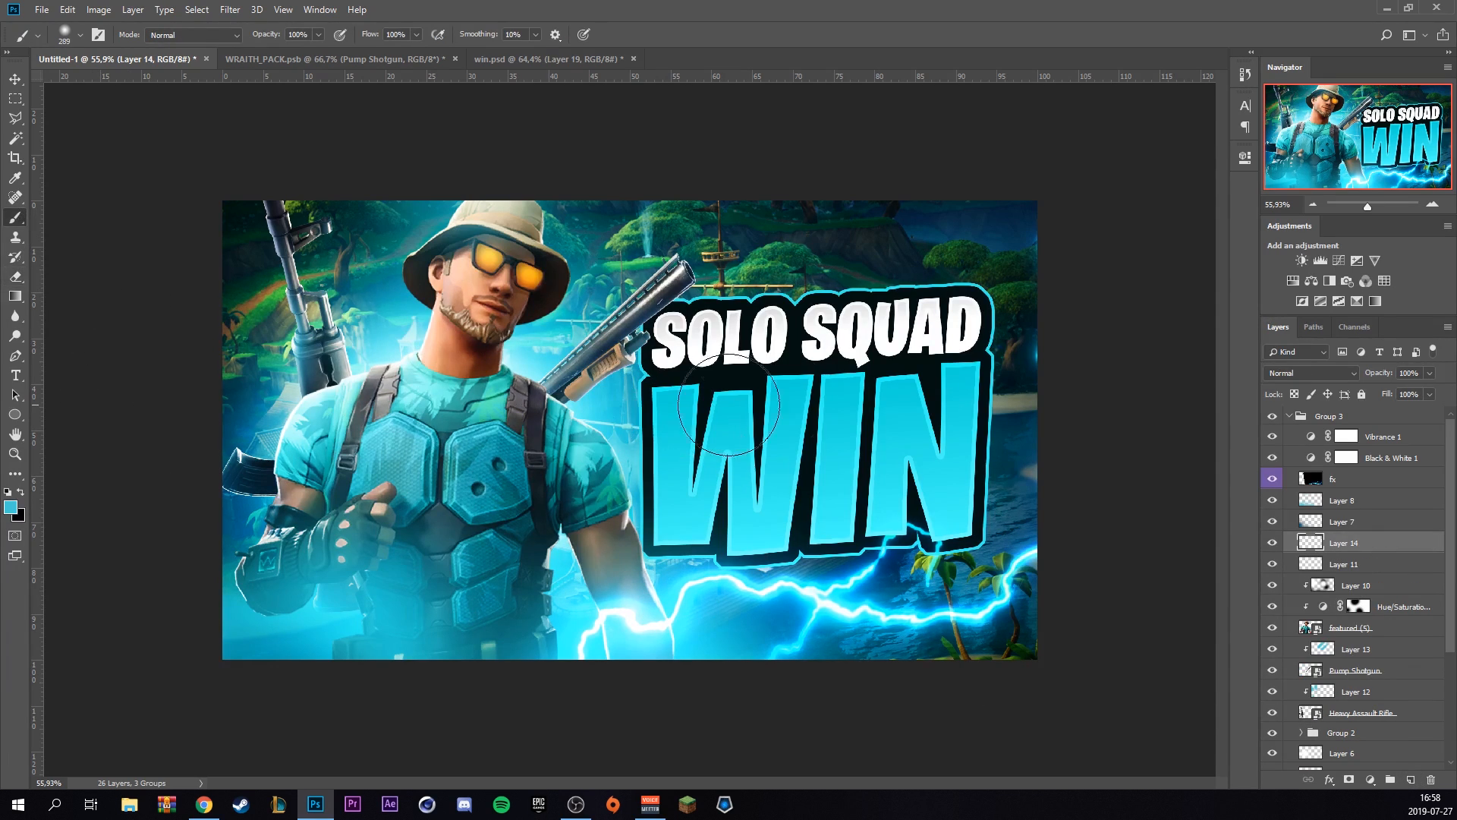
{"action": "left_click_drag", "start_coordinate": [835, 372], "coordinate": [956, 425]}
{"action": "key", "text": "bracketright"}
{"action": "key", "text": "bracketright"}
{"action": "key", "text": "bracketright"}
{"action": "key", "text": "bracketright"}
{"action": "key", "text": "bracketright"}
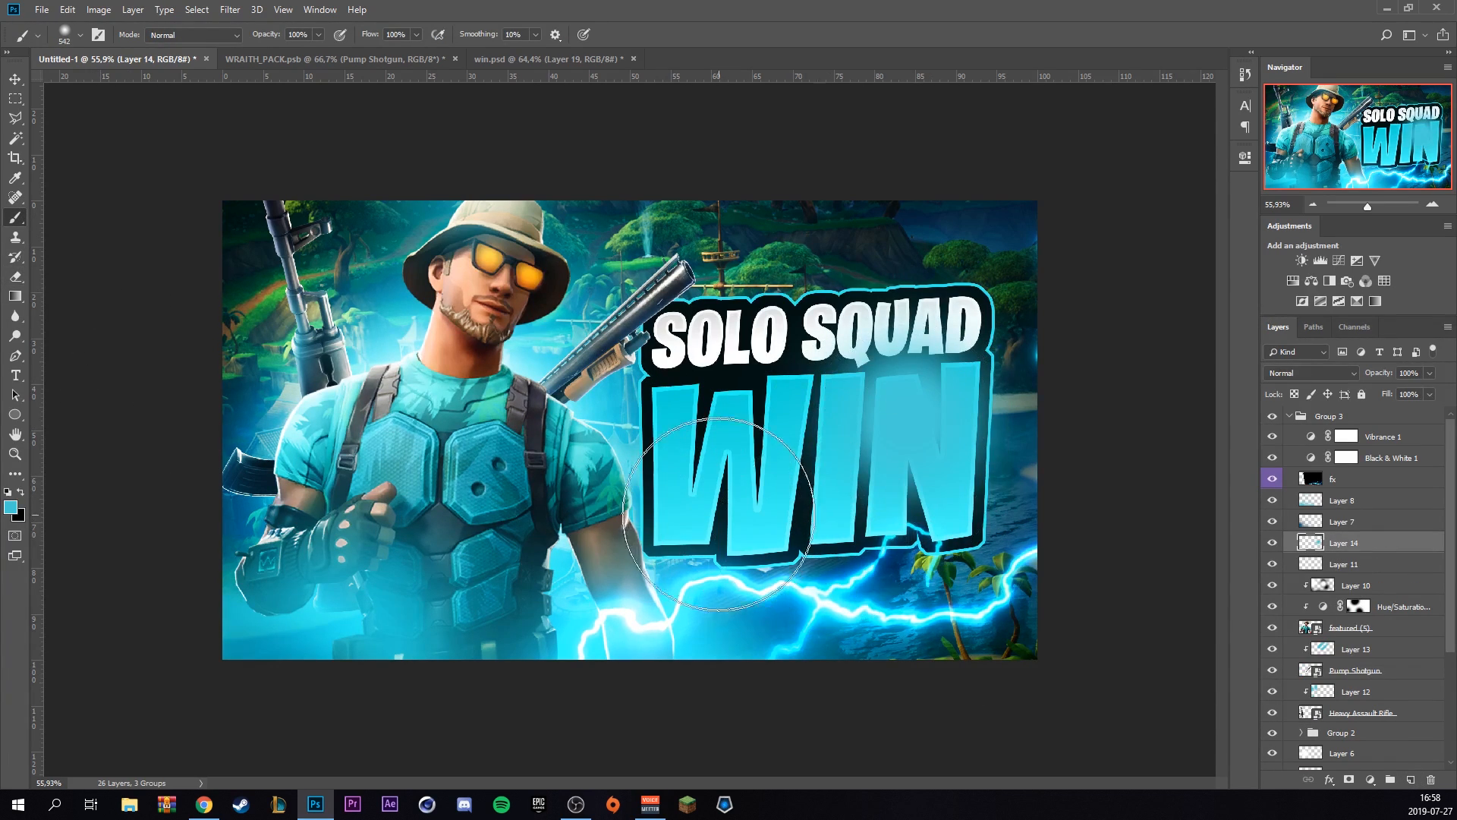
{"action": "left_click_drag", "start_coordinate": [719, 513], "coordinate": [751, 485]}
Set the title's cyan layer to Linear Dodge (Add) and soften the glow with a 595 px eraser at 49% opacity
{"action": "left_click", "coordinate": [1311, 373]}
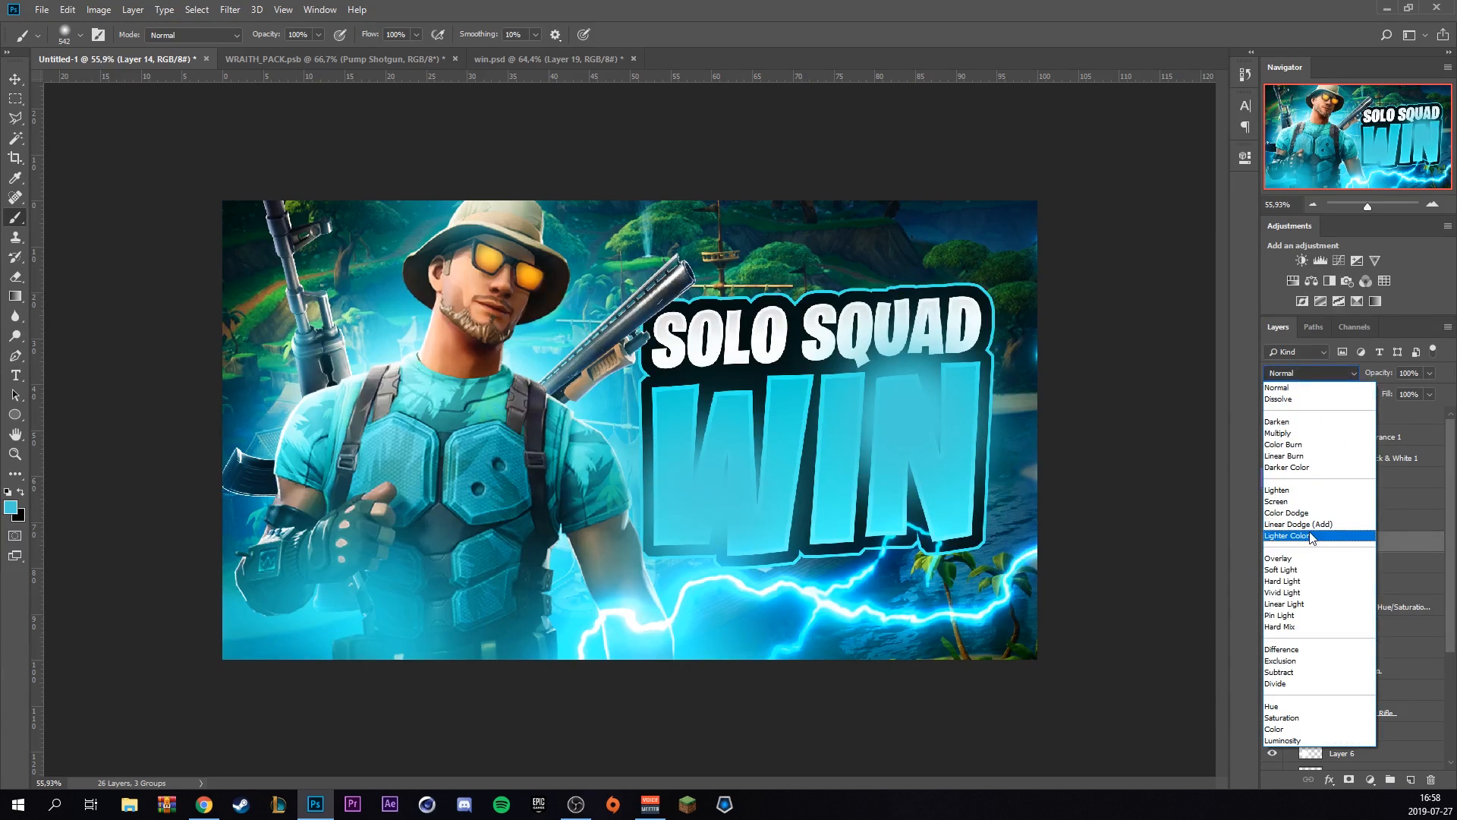
{"action": "left_click", "coordinate": [1299, 524]}
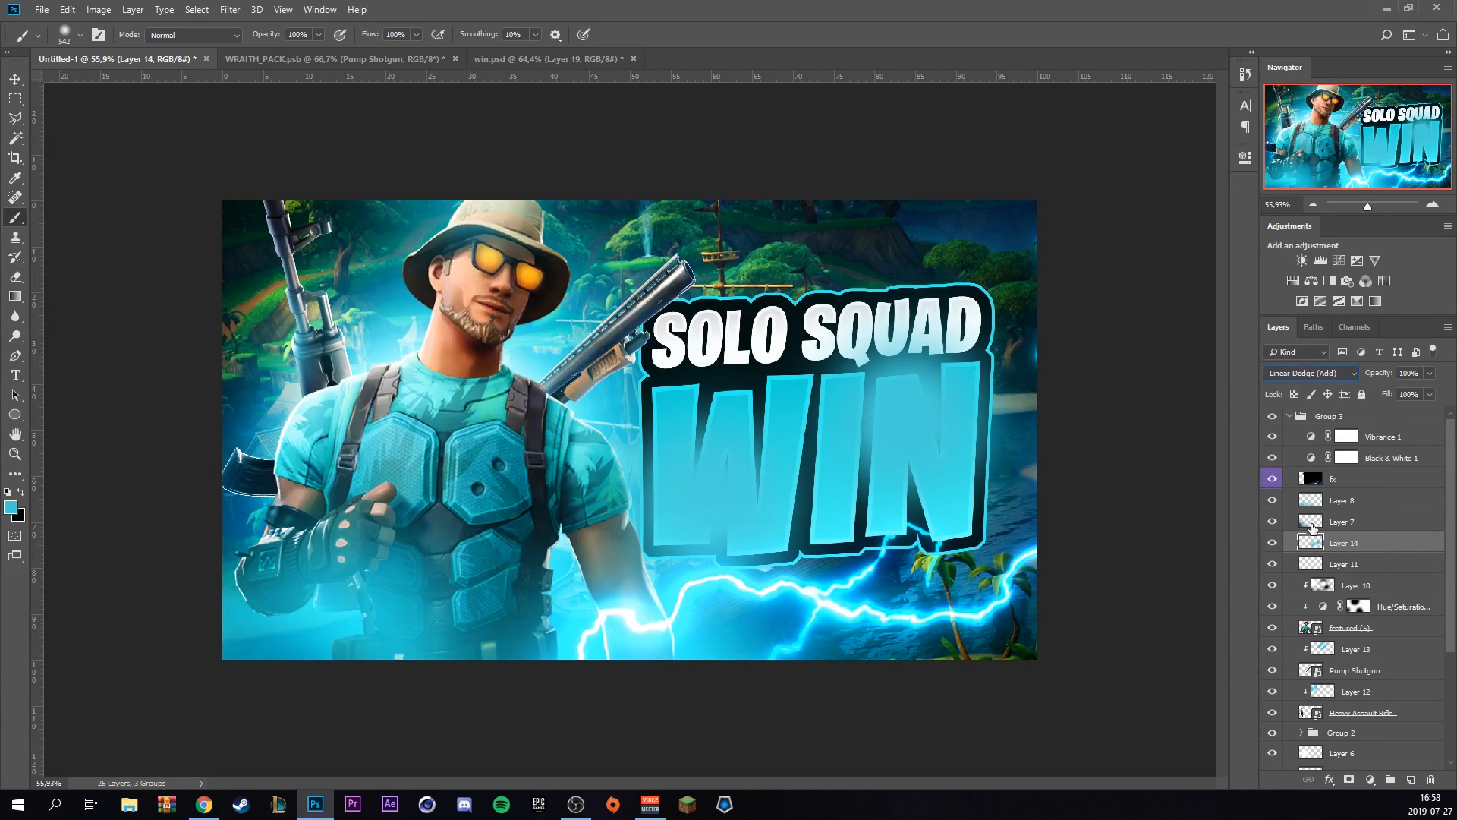
{"action": "left_click", "coordinate": [17, 277]}
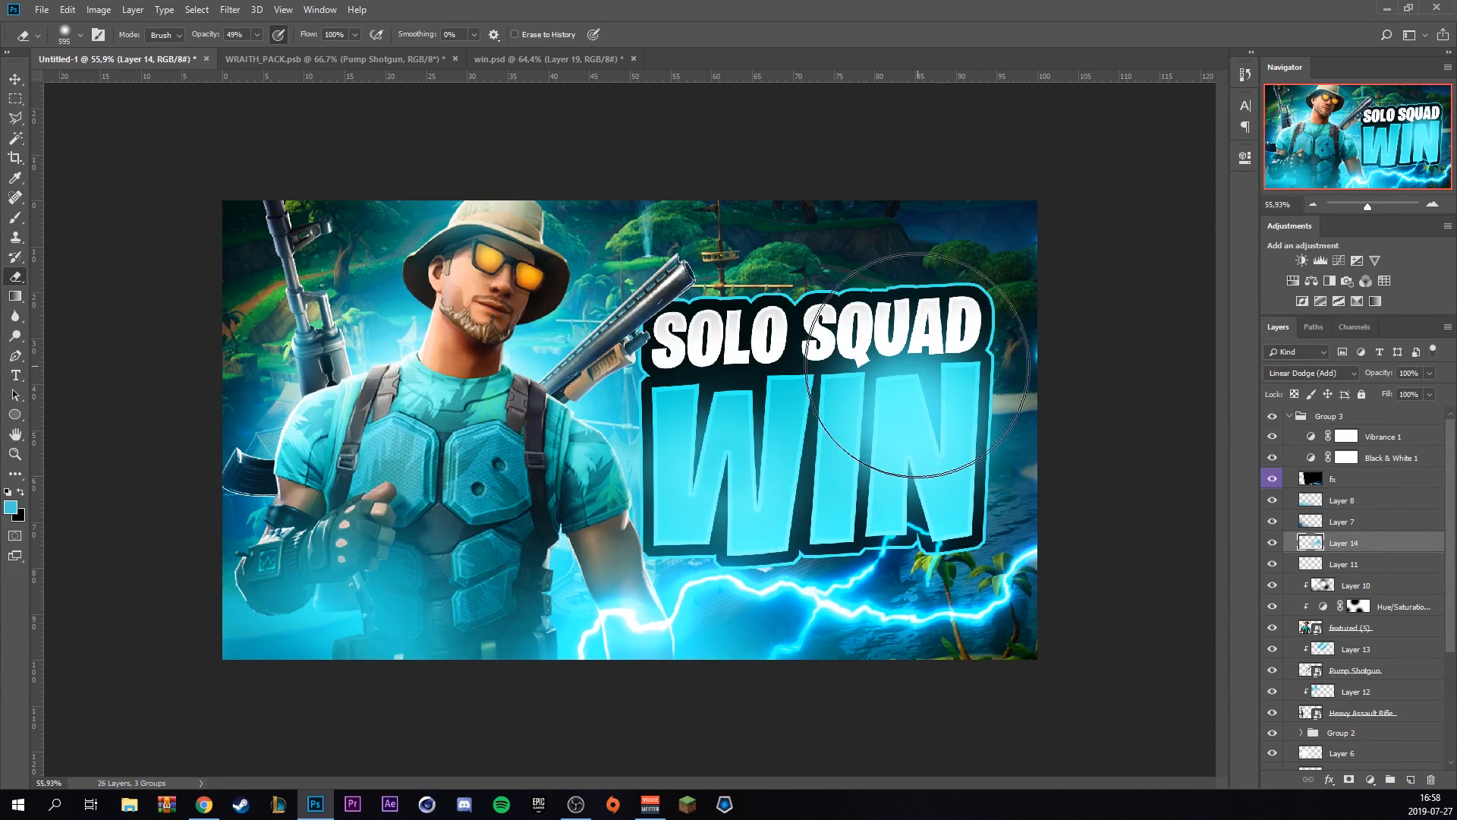
{"action": "mouse_move", "coordinate": [917, 365]}
{"action": "left_mouse_down"}
{"action": "mouse_move", "coordinate": [967, 425]}
{"action": "mouse_move", "coordinate": [873, 531]}
{"action": "left_mouse_up"}
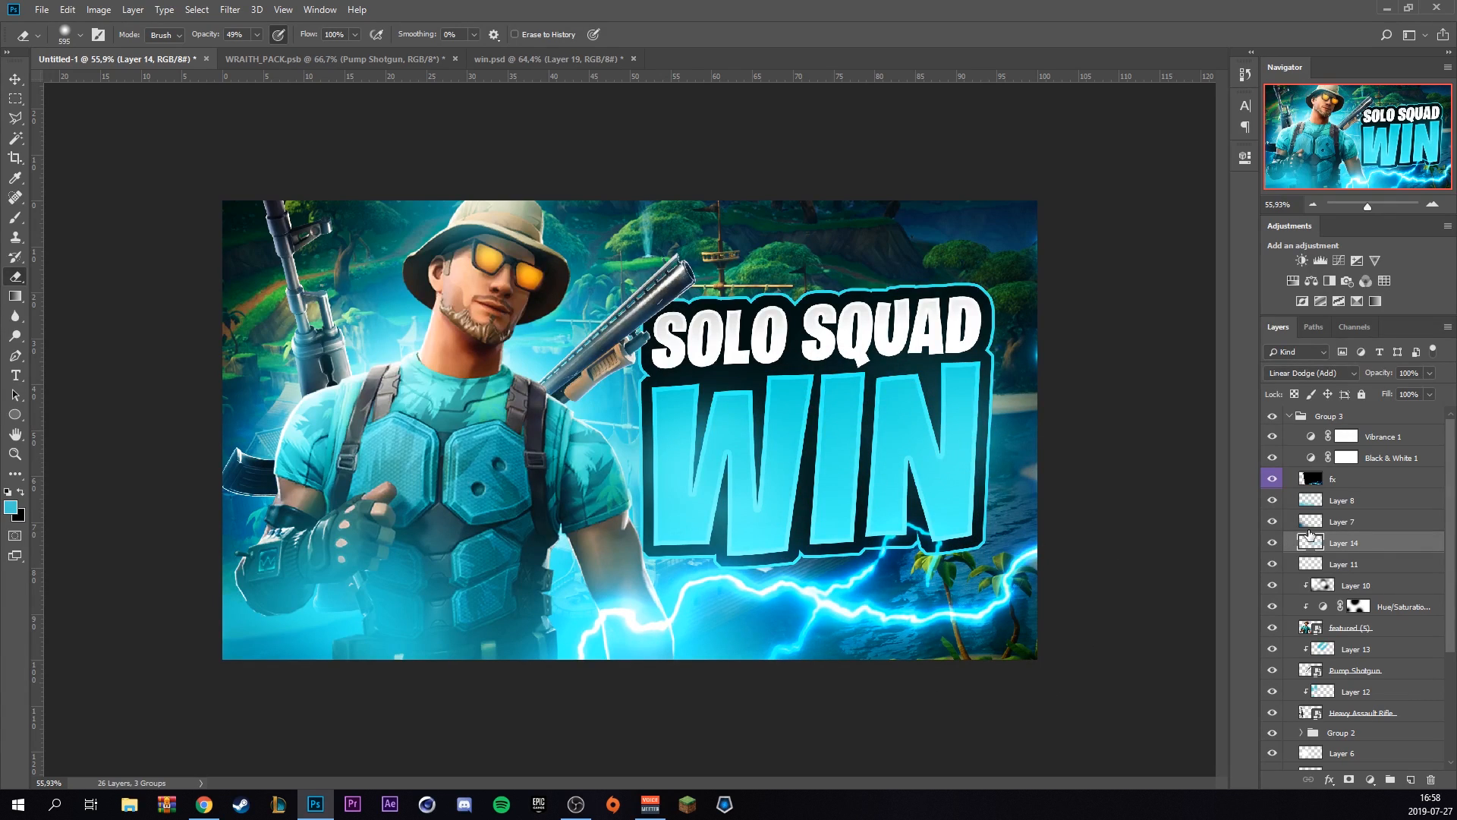
Collapse Group 3, duplicate it and merge the copy into a single layer
{"action": "left_click", "coordinate": [1288, 417]}
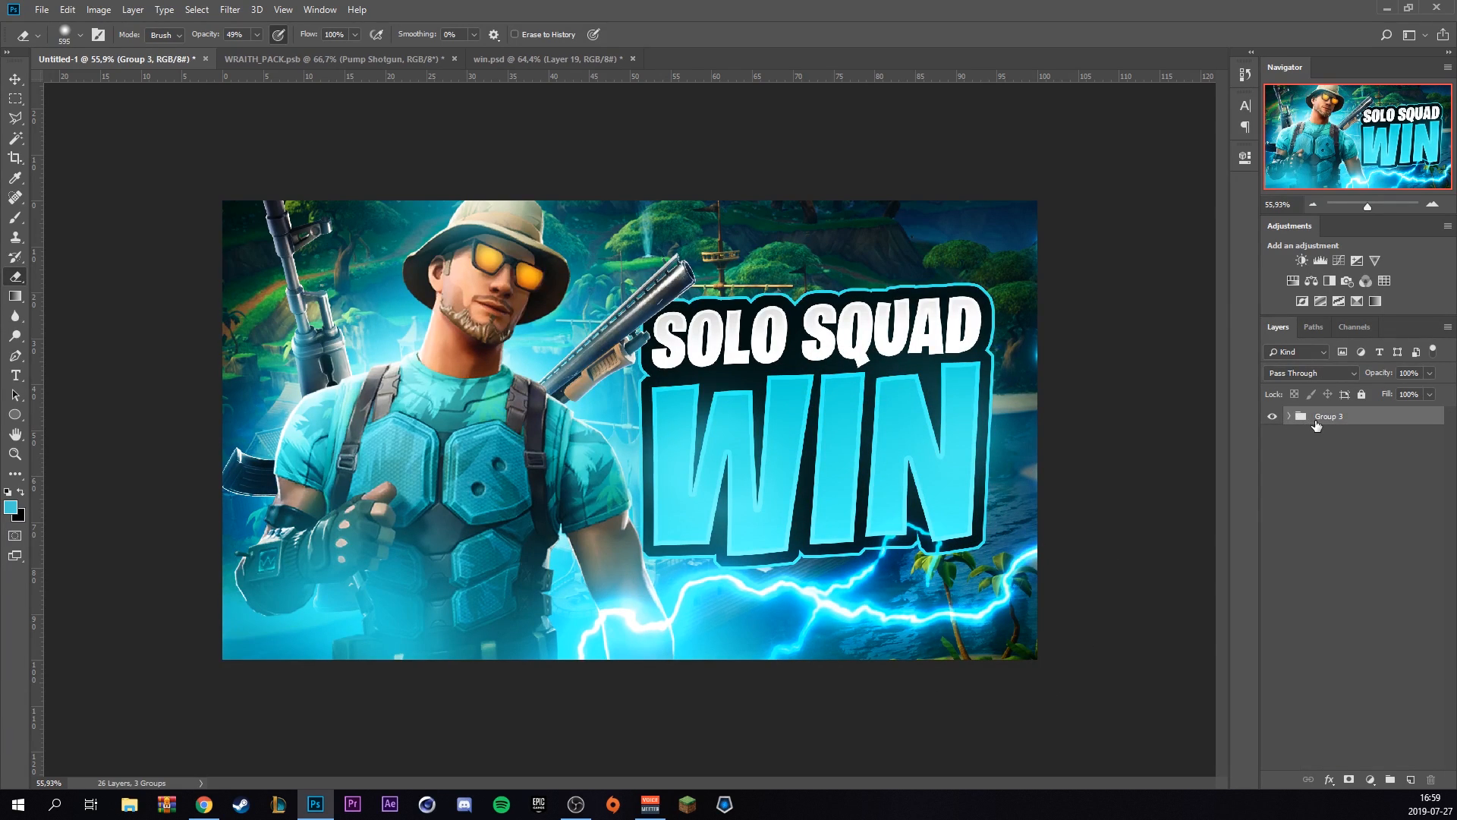
{"action": "key", "text": "ctrl+j"}
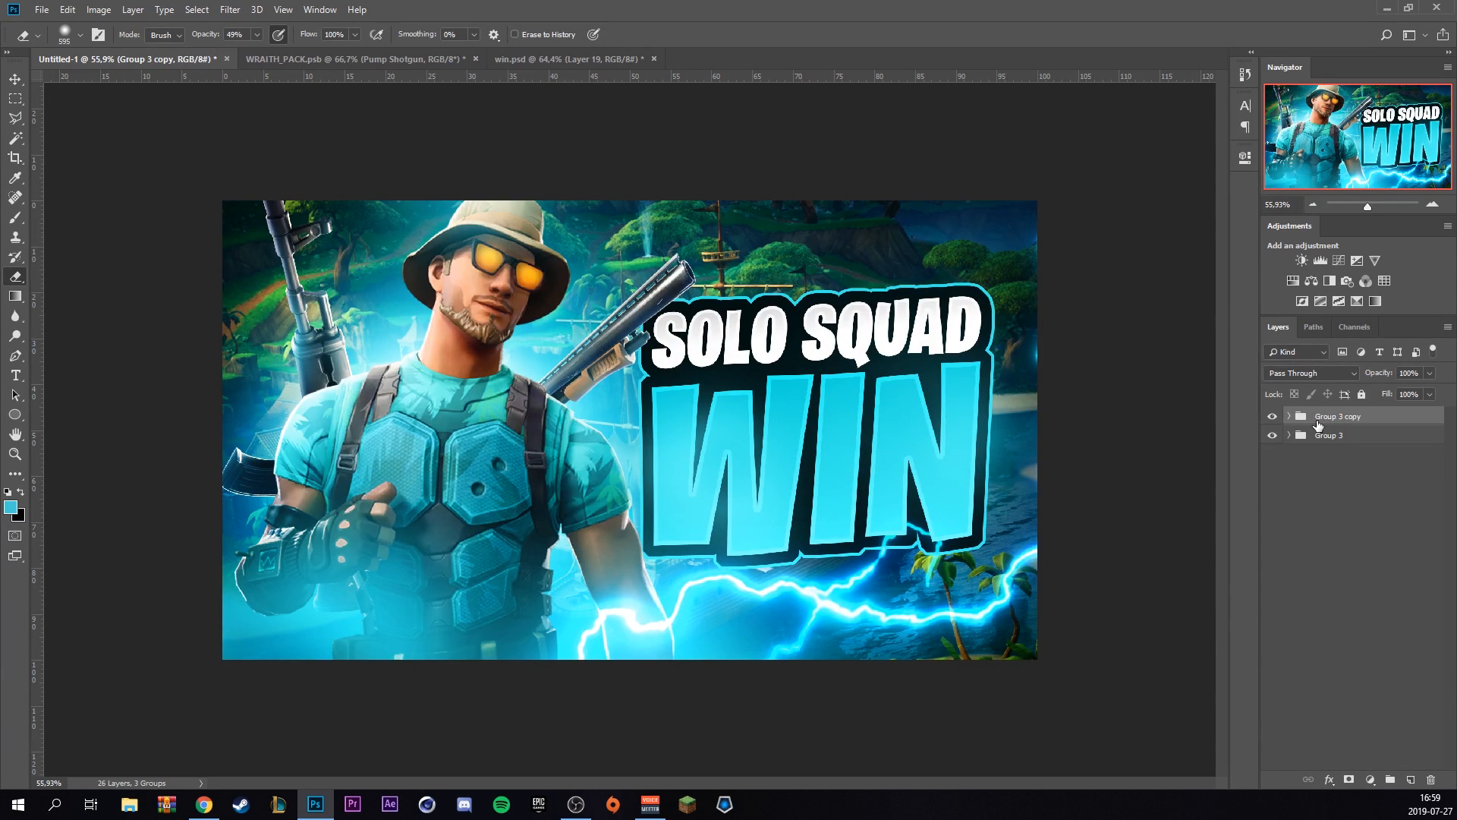
{"action": "key", "text": "ctrl+e"}
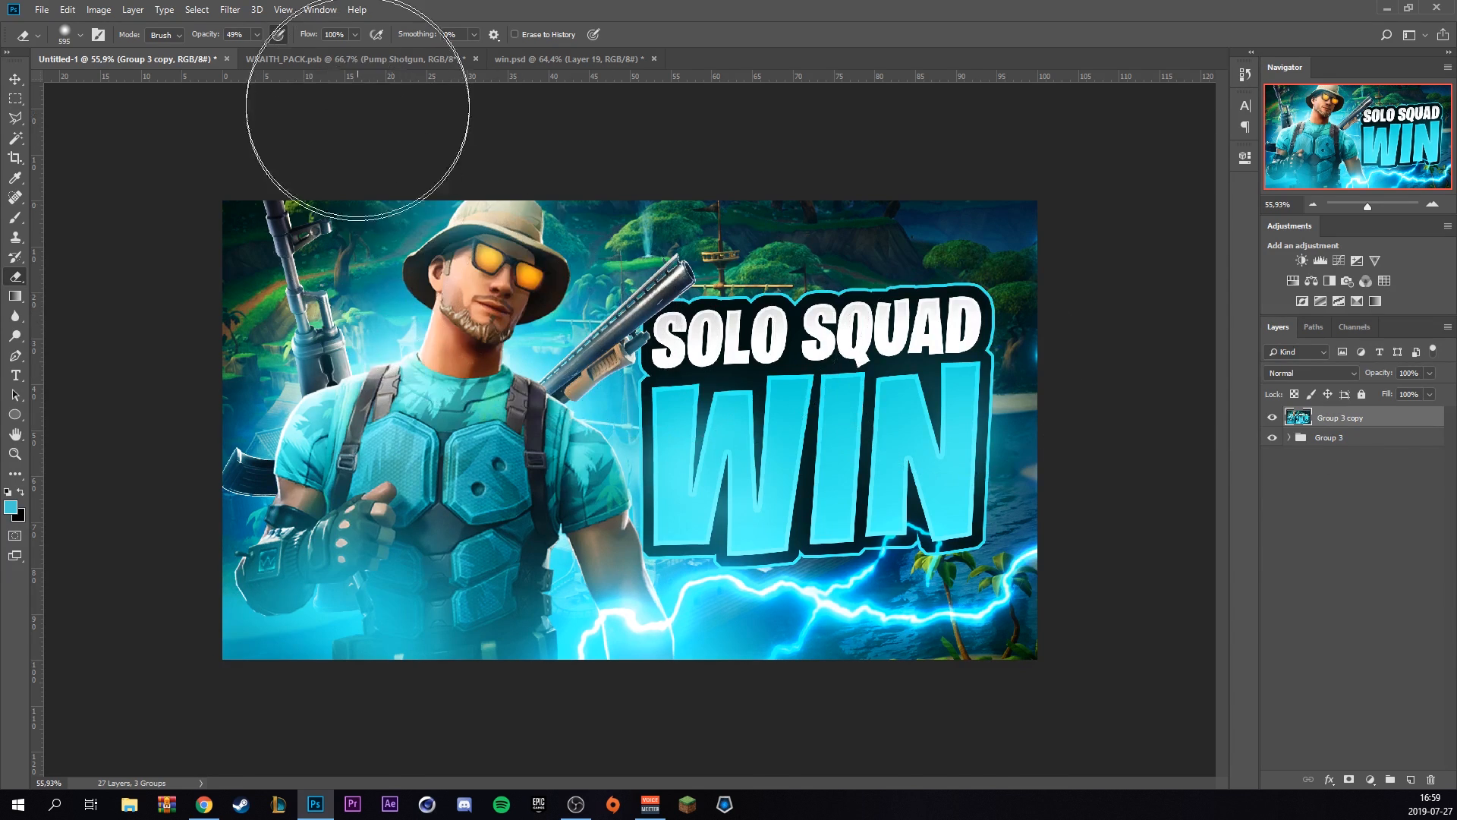
Apply a sharpening filter to the merged thumbnail layer
{"action": "left_click", "coordinate": [228, 10]}
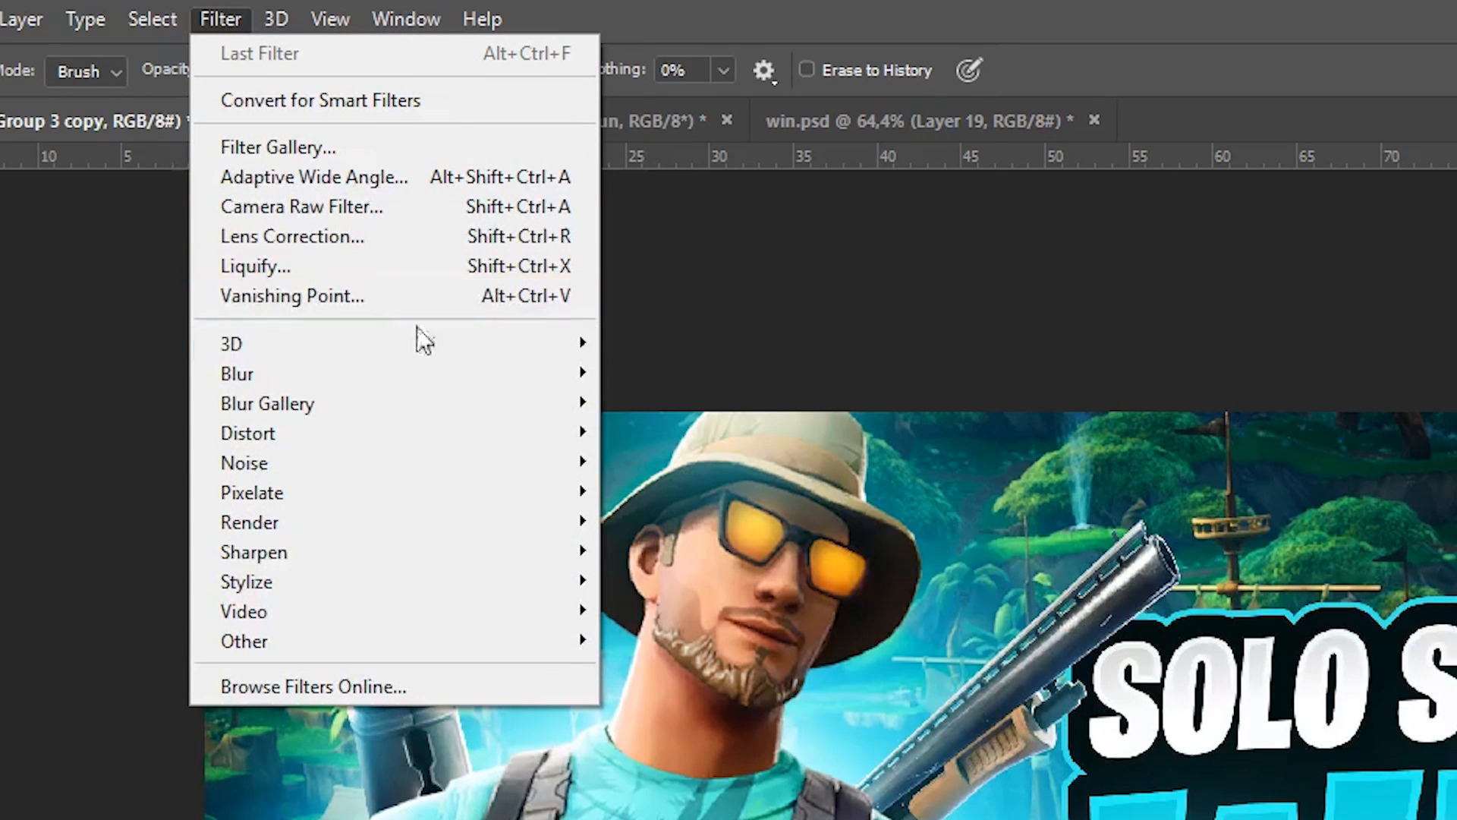
{"action": "mouse_move", "coordinate": [338, 548]}
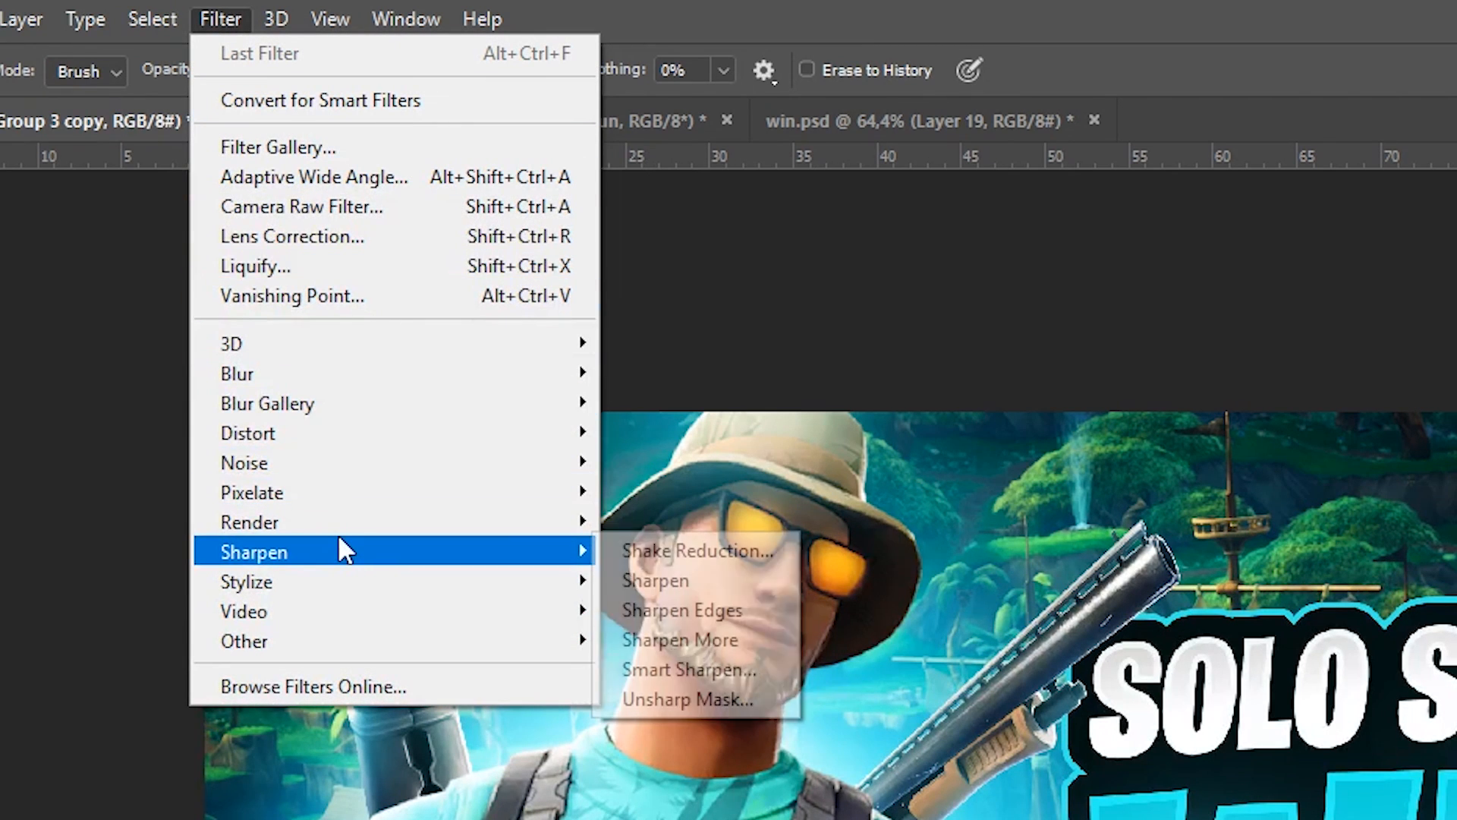
{"action": "left_click", "coordinate": [763, 601]}
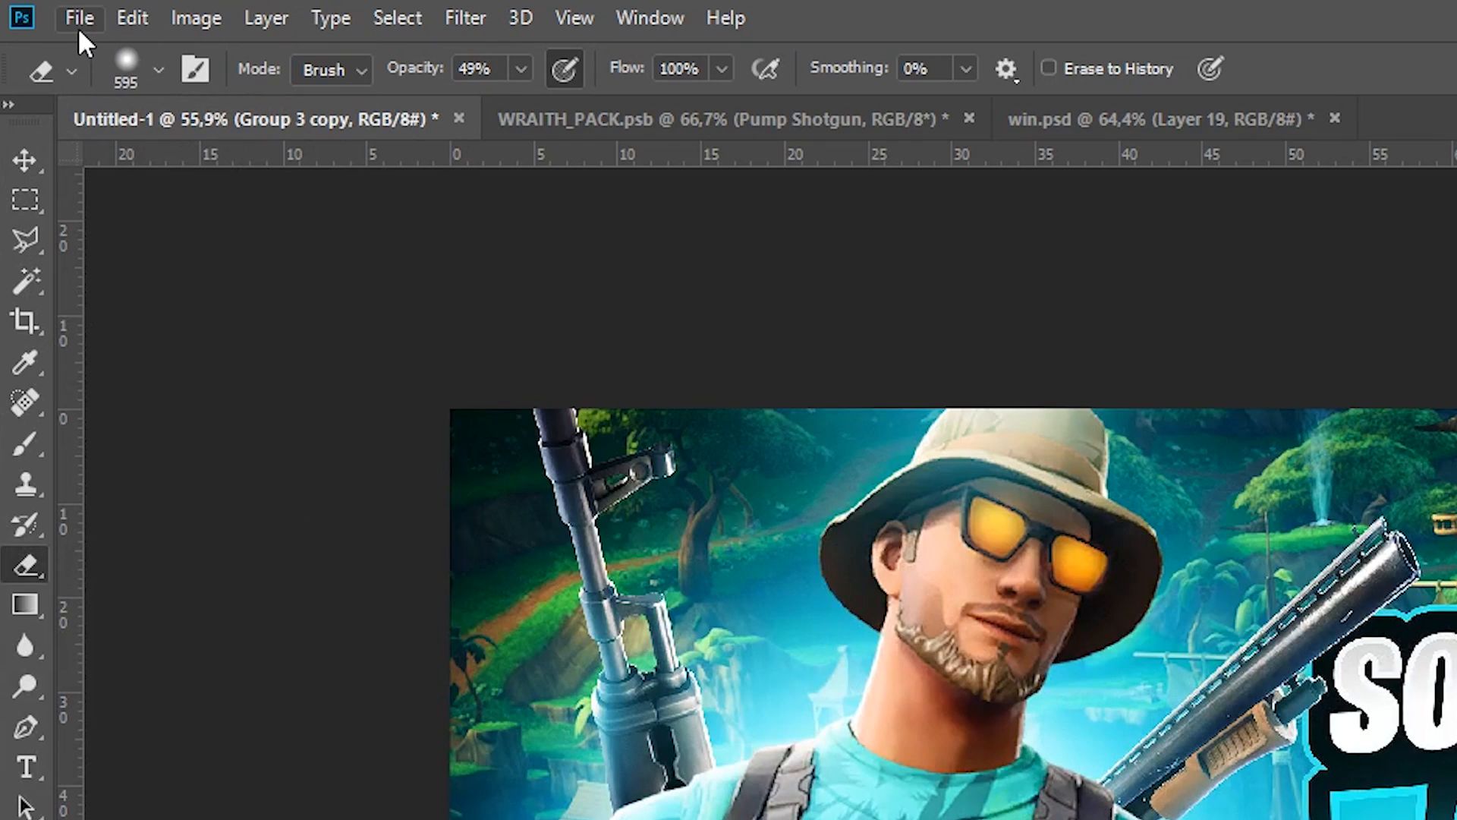
Export the thumbnail with Save for Web (Legacy) as a 1920 x 1080 px PNG-8, checking the whole character in the preview
{"action": "left_click", "coordinate": [41, 10]}
{"action": "mouse_move", "coordinate": [144, 463]}
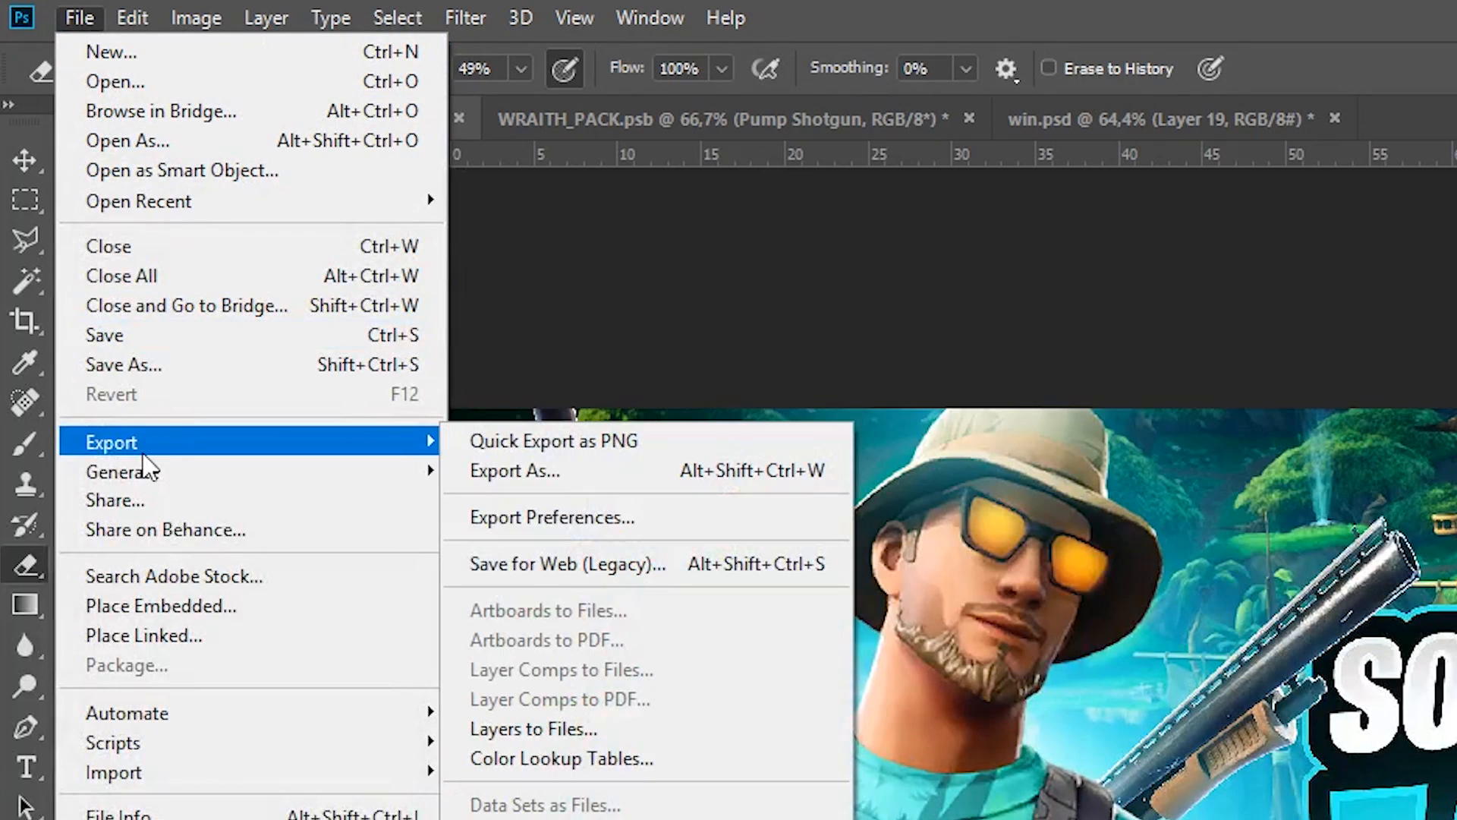
{"action": "left_click", "coordinate": [549, 559]}
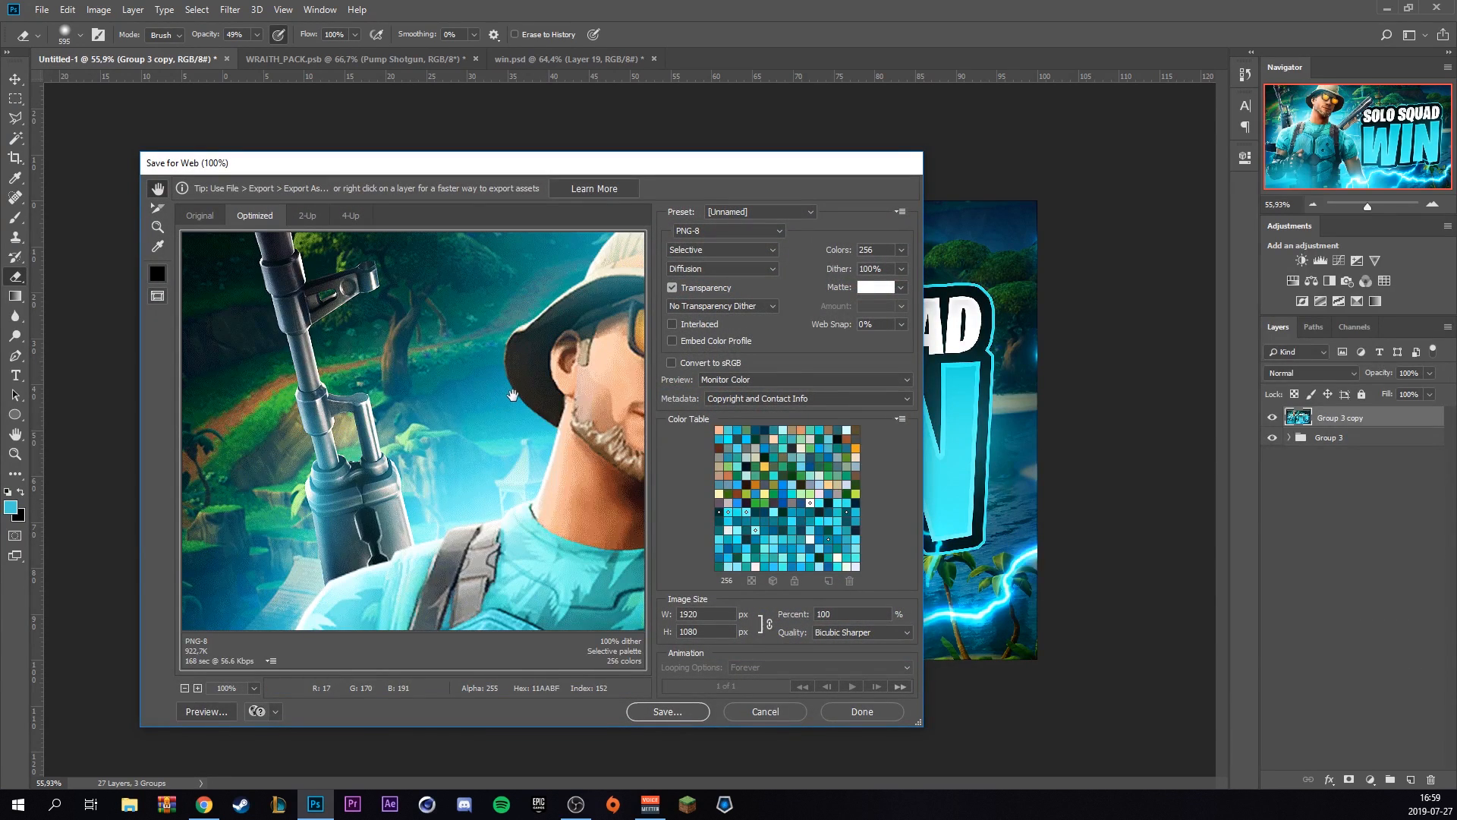
{"action": "scroll", "coordinate": [513, 395], "scroll_direction": "down", "scroll_amount": 5}
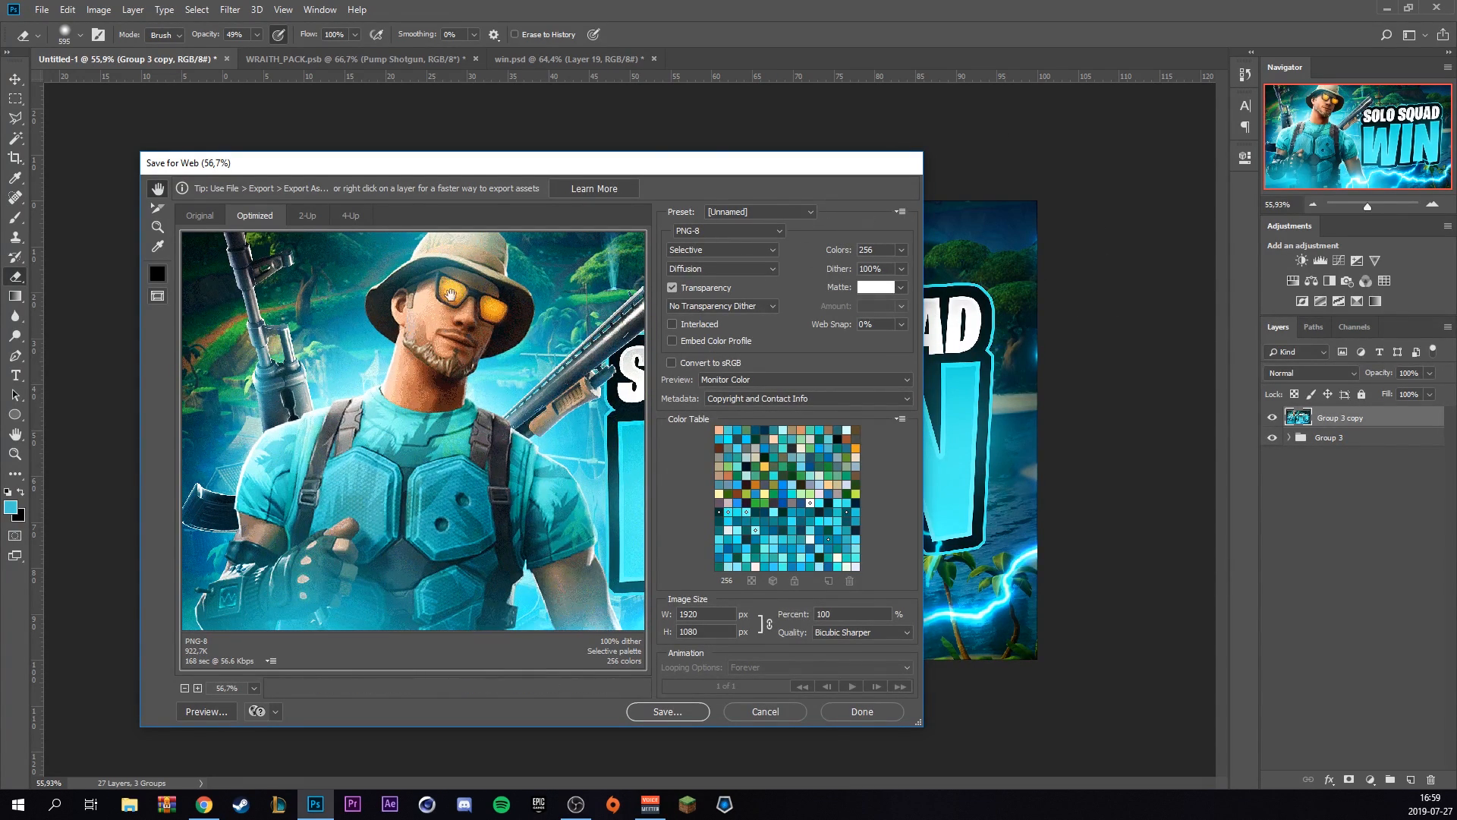
{"action": "left_click", "coordinate": [666, 711]}
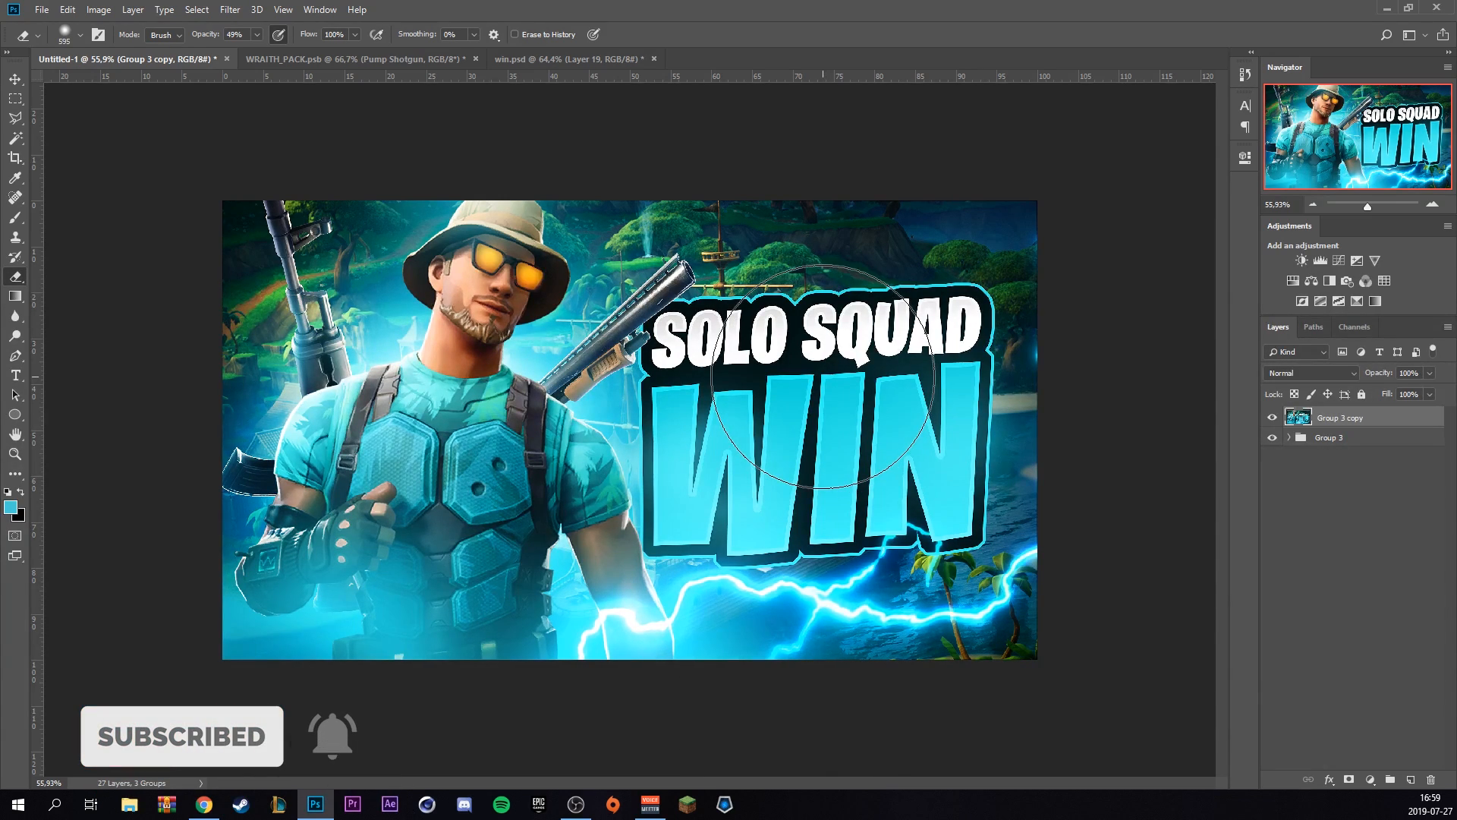
In WRAITH_PACK.psb, hide the Pump Shotgun layer and collapse the Fortnite PNG (Exclusive) group, returning to the Untitled-1 thumbnail document
{"action": "left_click", "coordinate": [413, 61]}
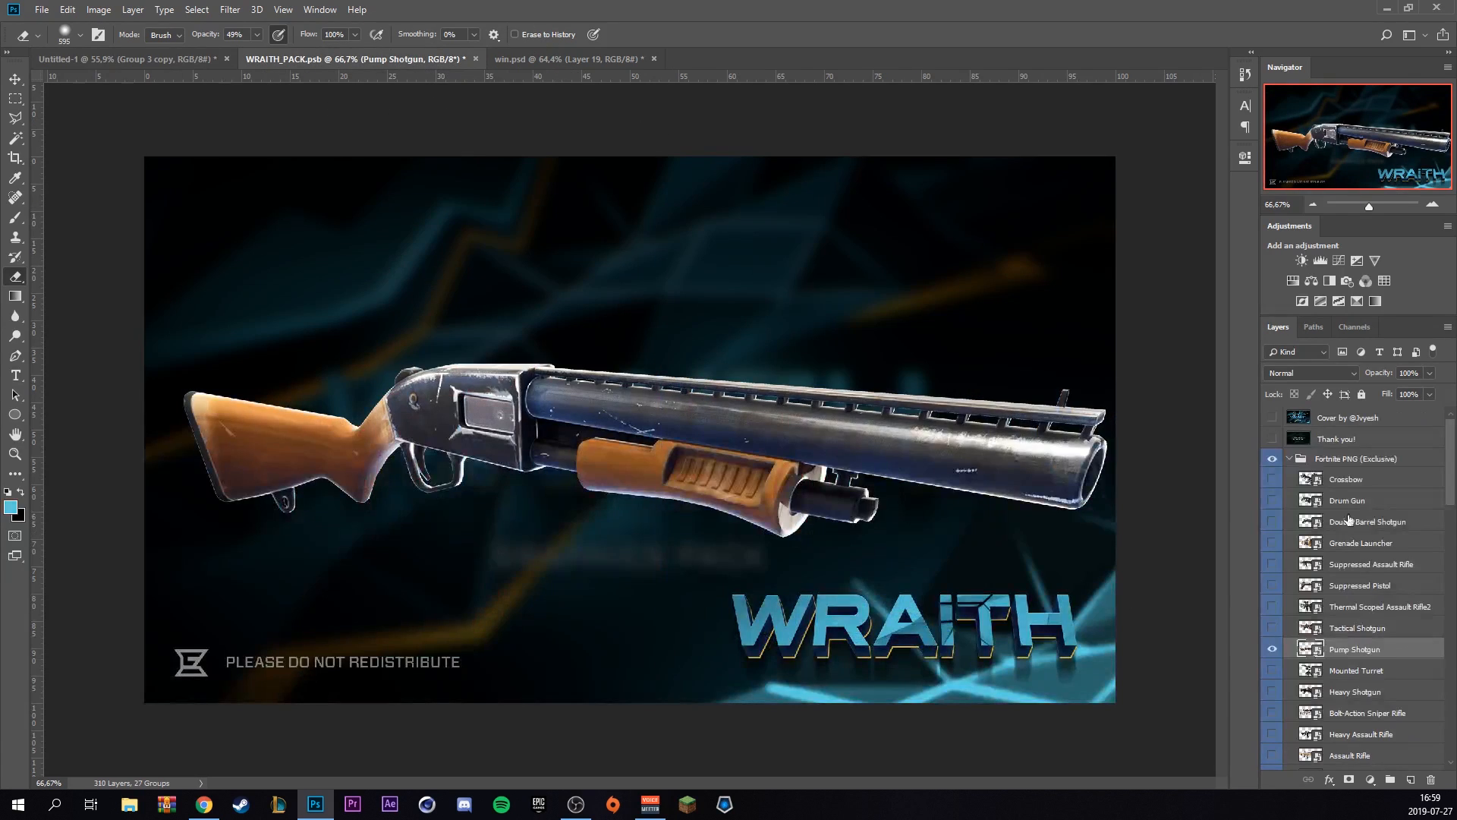
{"action": "left_click", "coordinate": [1271, 648]}
{"action": "left_click", "coordinate": [1289, 458]}
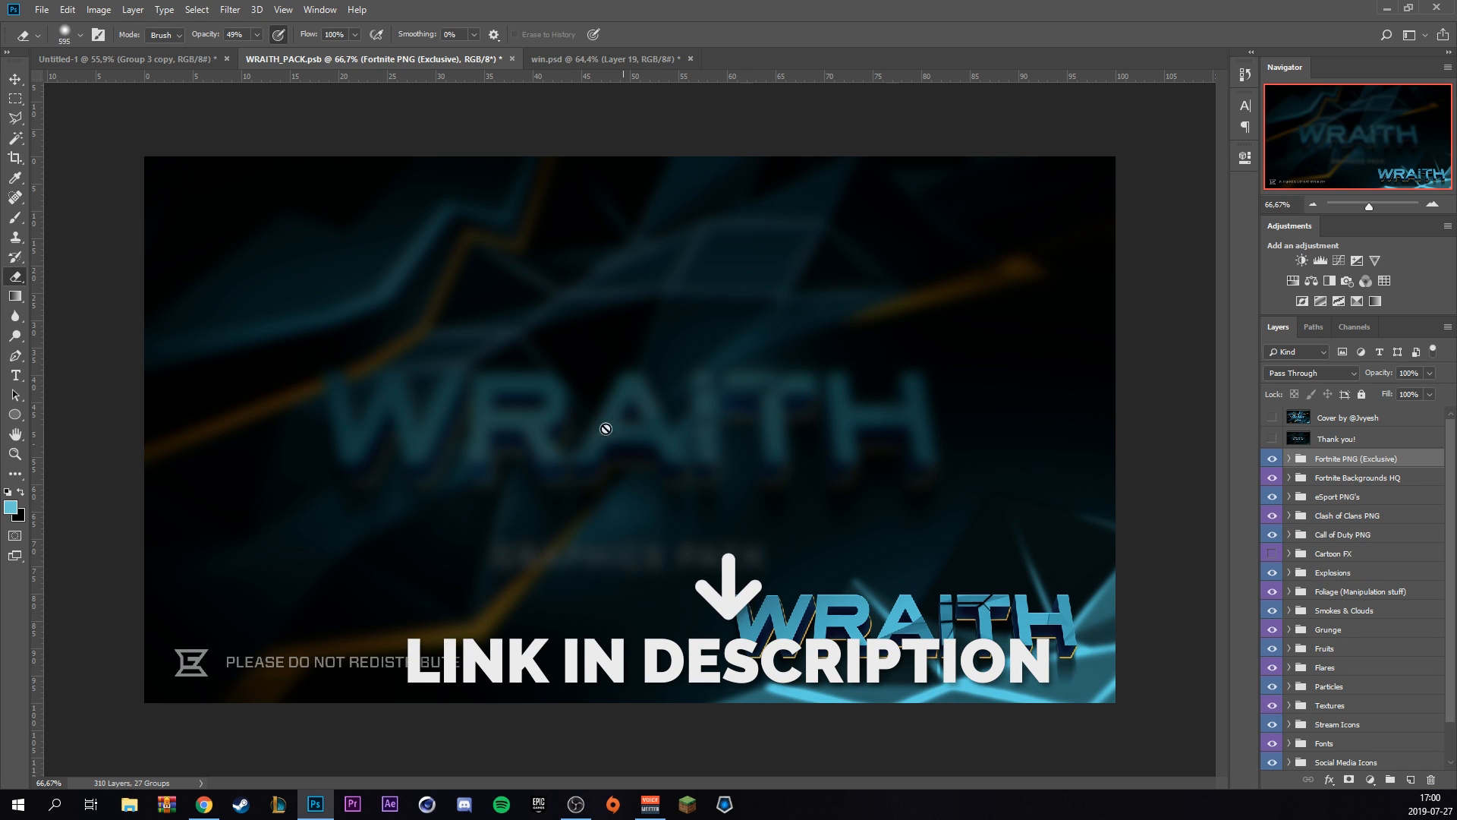
{"action": "left_click", "coordinate": [197, 63]}
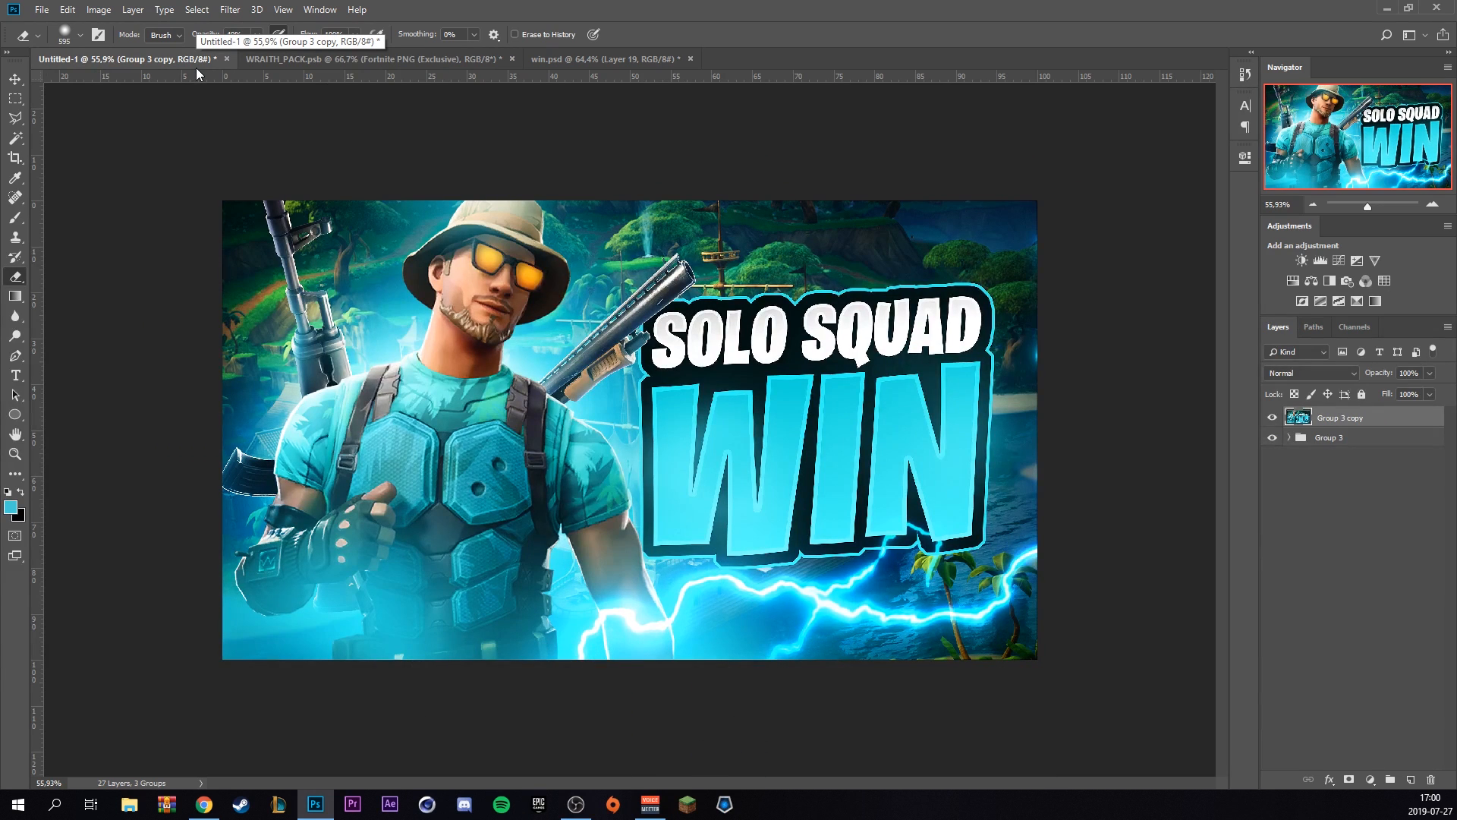